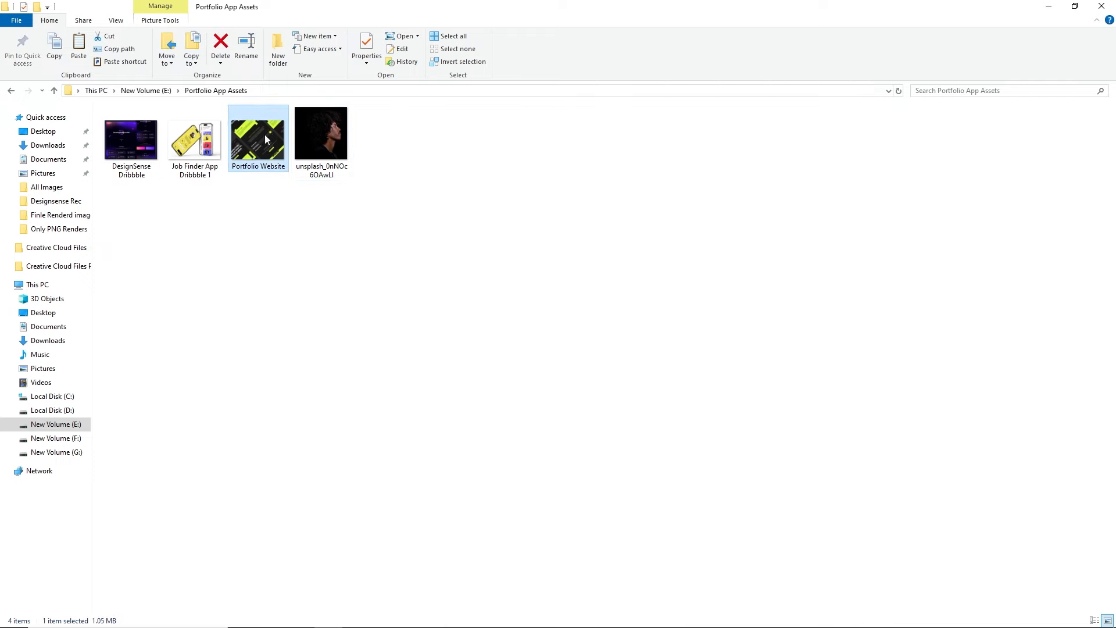
Step: Copy the Portfolio Website and Job Finder App Dribbble 1 images from the assets folder and paste them into the Figma design
ctrl+click(201, 139)
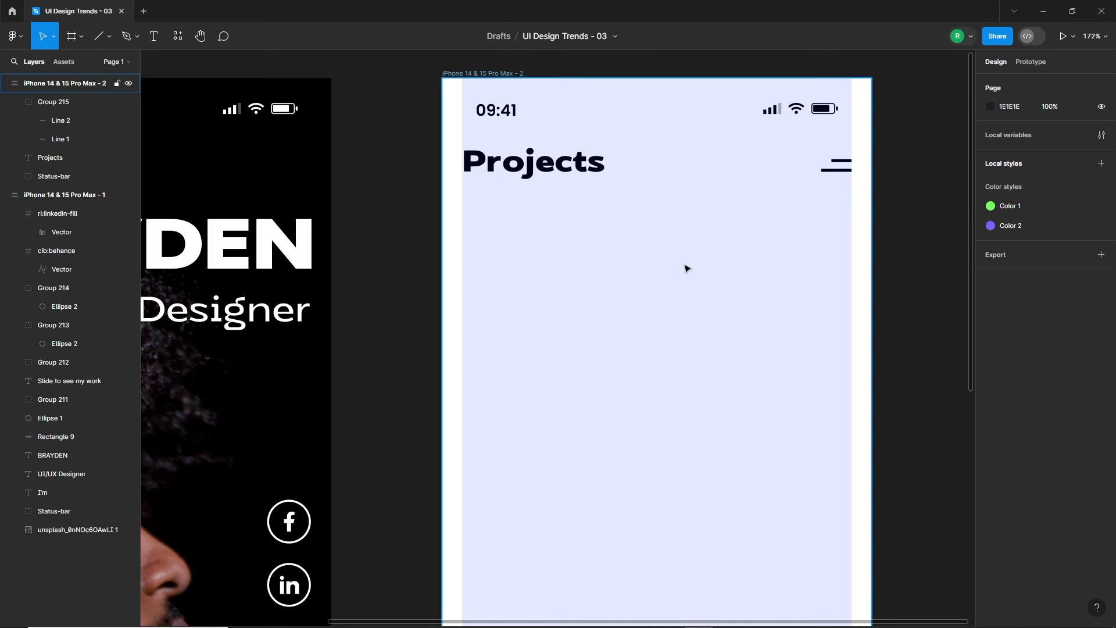
key(ctrl+v)
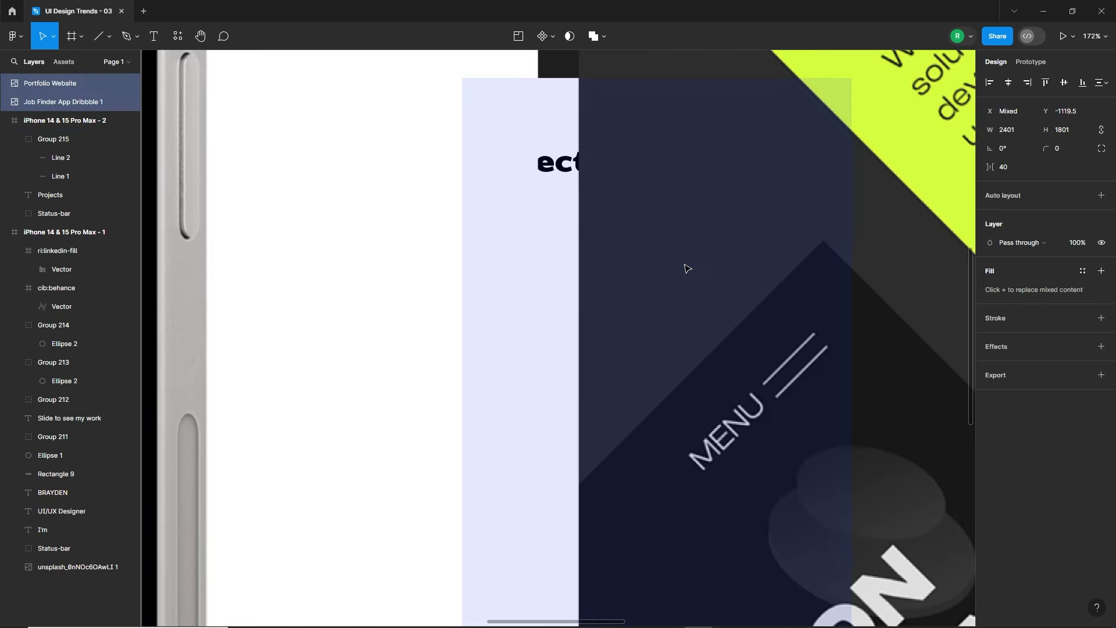
scroll(890, 324, down, 10)
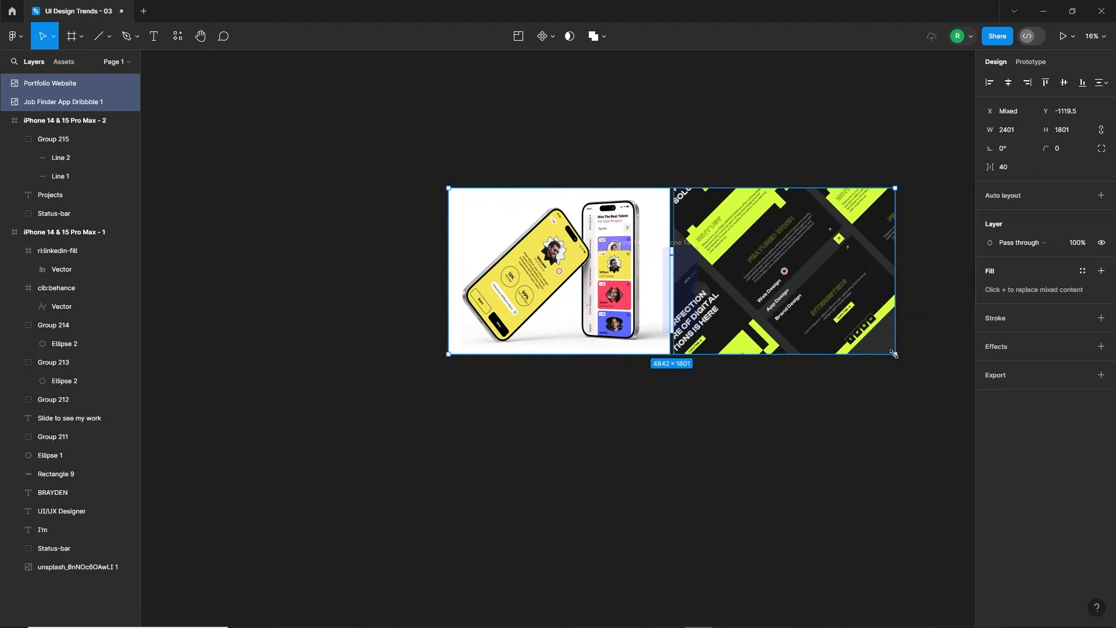
Step: Scale both pasted images down and move them onto the empty canvas beside the Projects screen
drag(894, 354, 717, 288)
scroll(703, 266, up, 6)
drag(658, 311, 1038, 311)
drag(852, 401, 727, 402)
drag(785, 422, 736, 414)
drag(685, 304, 733, 304)
Step: Place the Portfolio Website image inside the Projects screen below the heading, sized about 331 × 248
click(465, 339)
drag(881, 291, 401, 314)
drag(524, 357, 491, 347)
drag(429, 313, 418, 304)
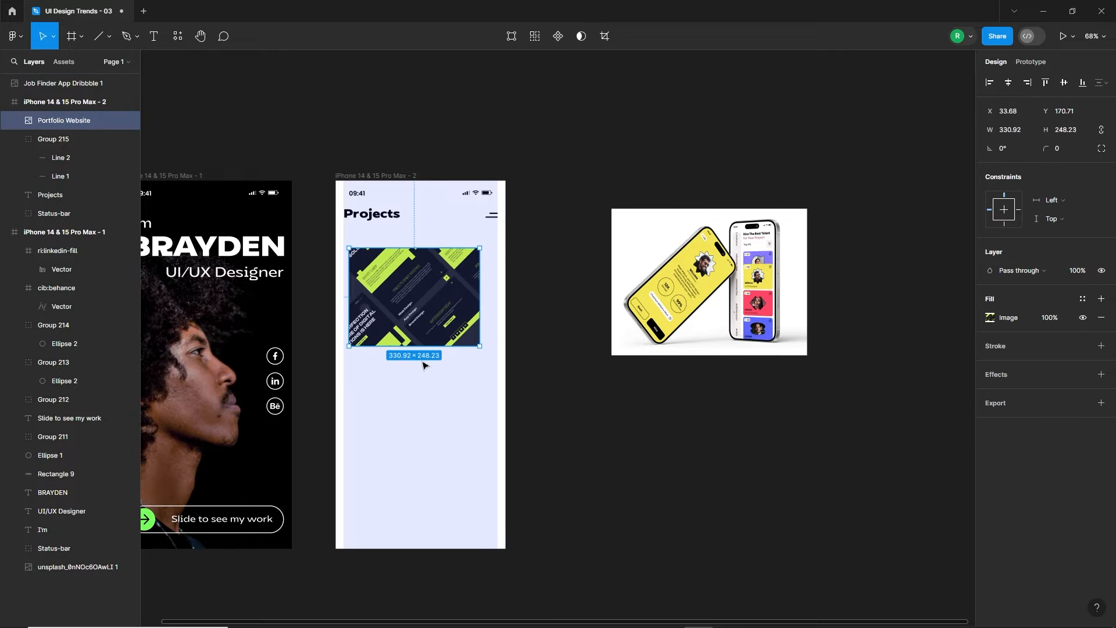
click(424, 366)
scroll(375, 302, up, 4)
drag(515, 264, 528, 260)
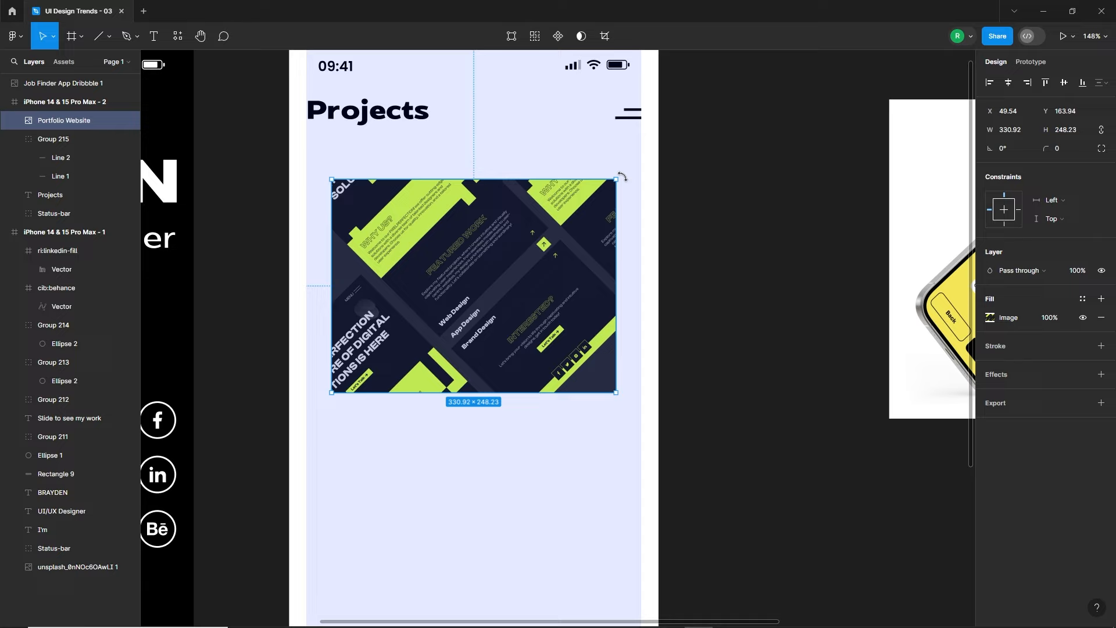
Step: Draw a rectangle about 332 × 248 over the Portfolio Website image and fill it with the local purple 7863FF
click(622, 176)
click(110, 36)
click(82, 62)
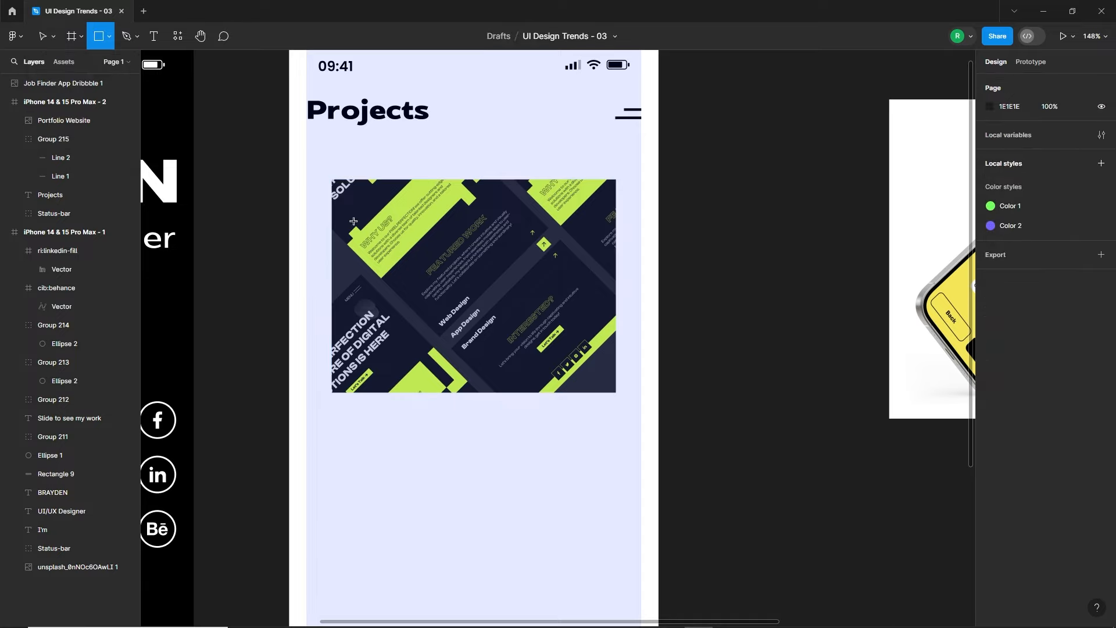
mouse_move(331, 180)
mouse_down()
mouse_move(531, 357)
mouse_move(616, 393)
mouse_up()
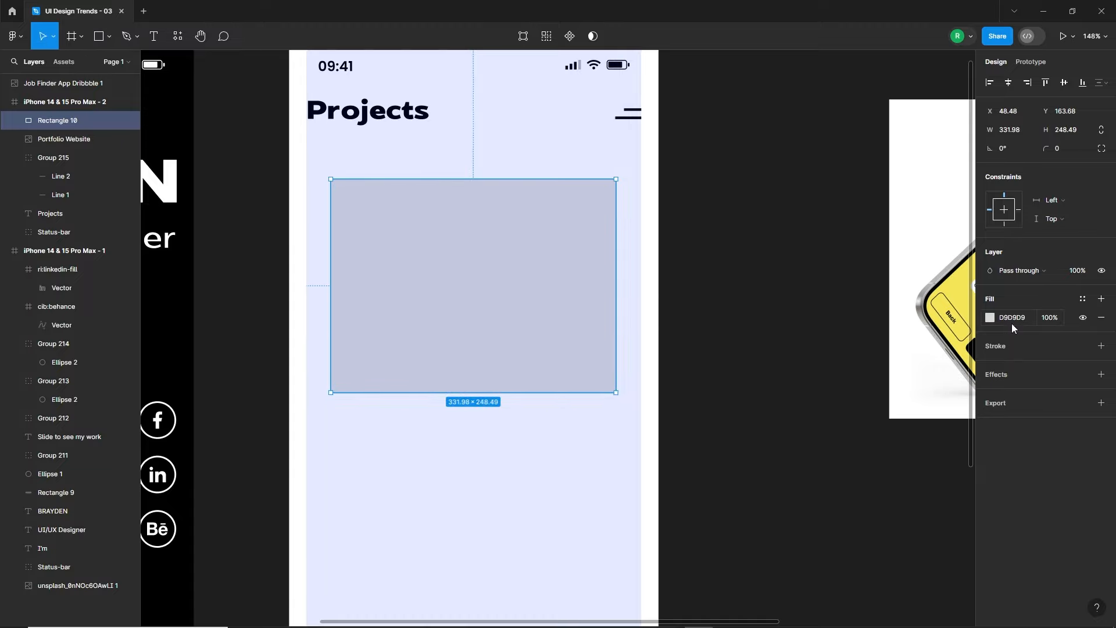
click(991, 320)
click(867, 563)
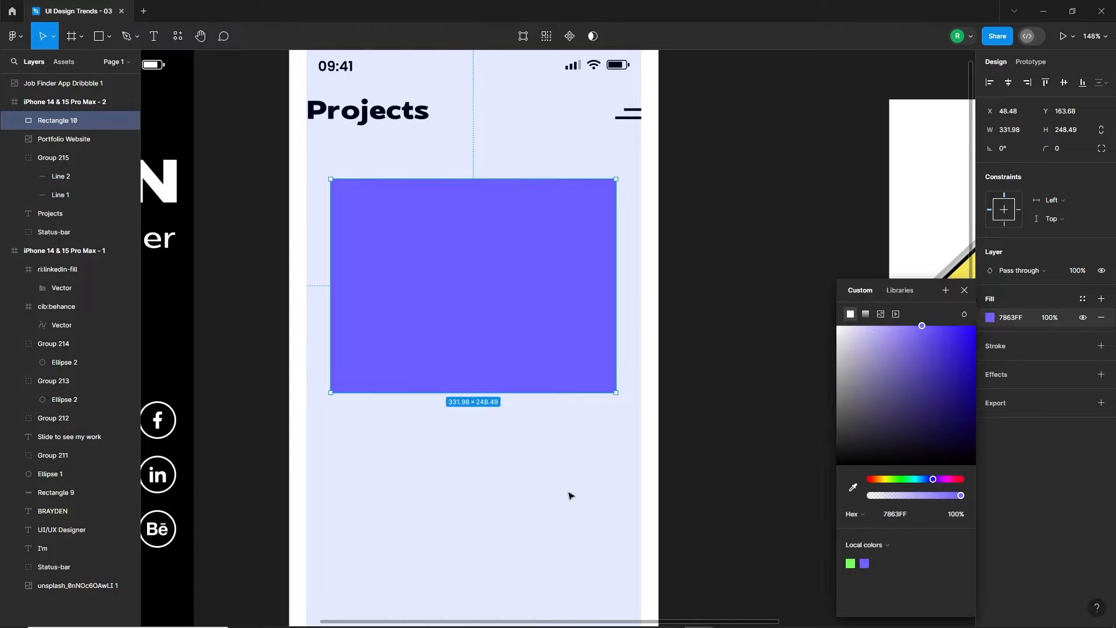
Step: Offset the purple rectangle slightly down and to the right of the Portfolio Website image and send it behind the image
drag(489, 346, 496, 351)
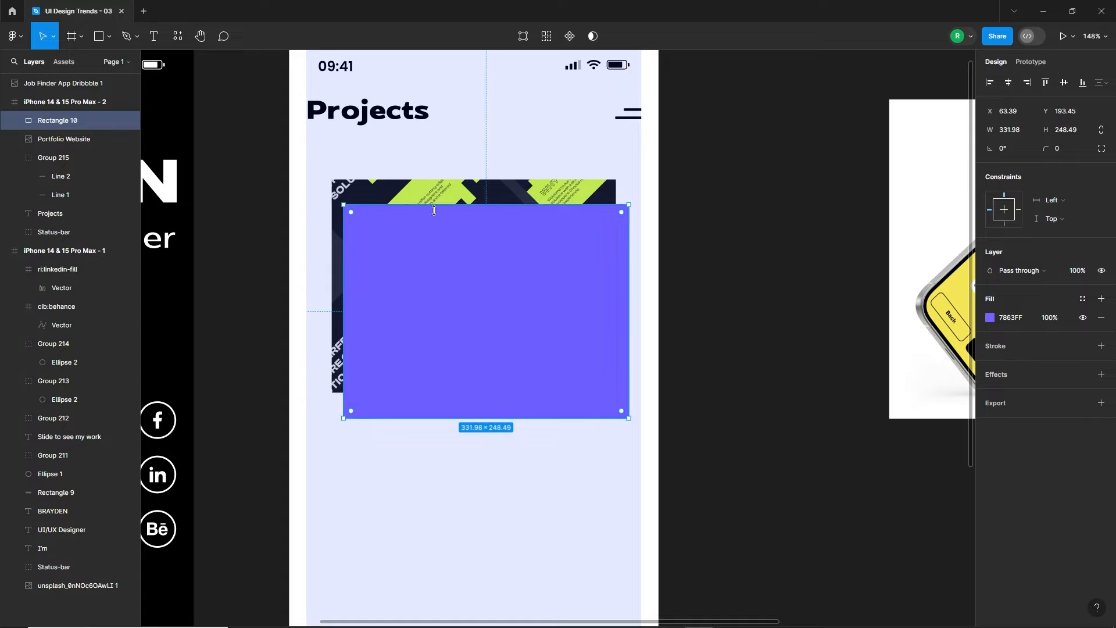
key([)
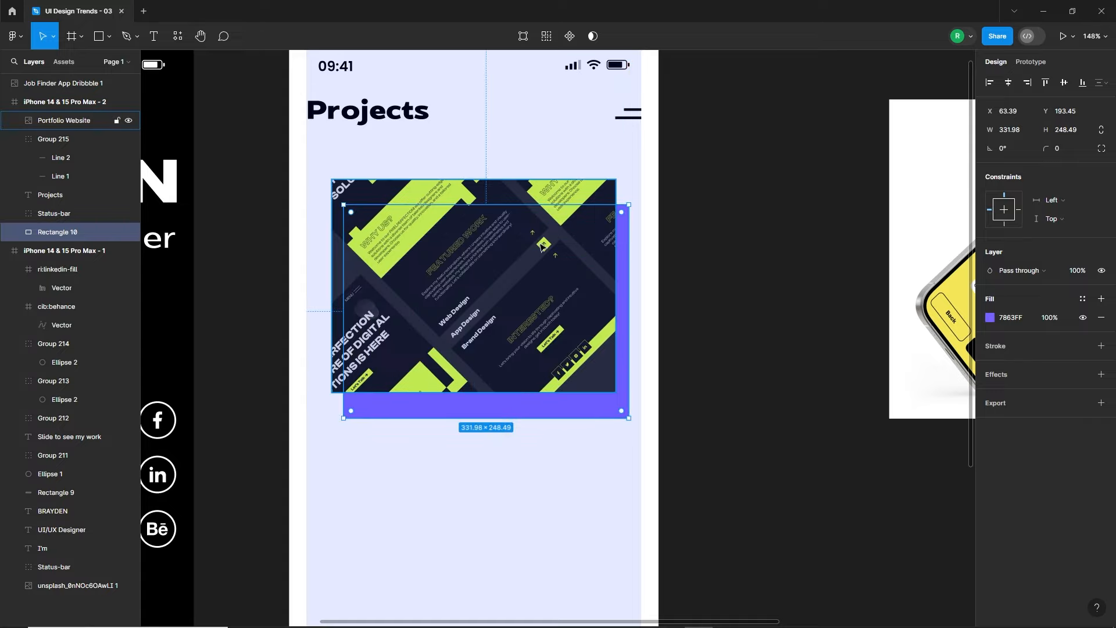
key(Escape)
Step: Add a black 000000 inside stroke with a width of 2 to the Portfolio Website image
click(605, 300)
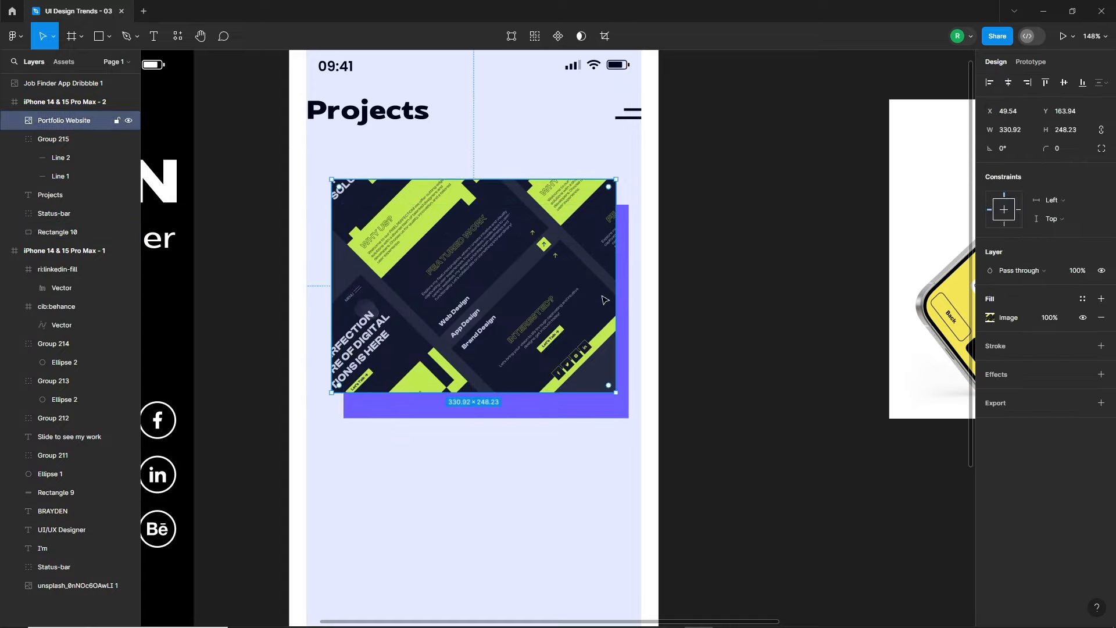
click(639, 181)
click(584, 194)
click(1101, 346)
key(Up)
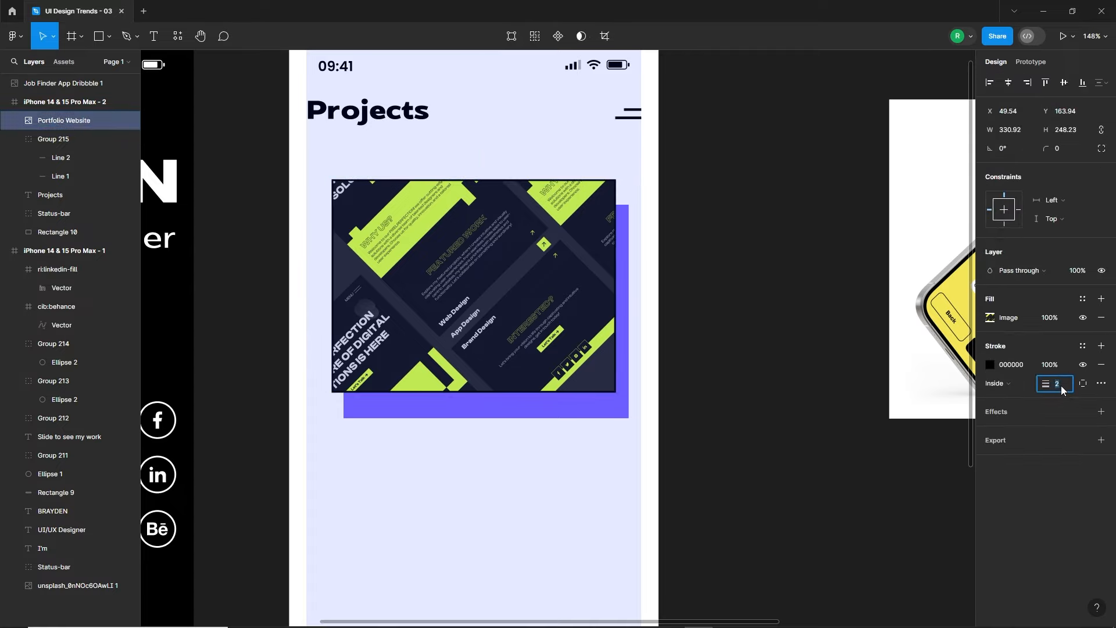
click(698, 378)
Step: Rotate the Portfolio Website image and its purple rectangle together by about 16° and shift them up and left
click(582, 377)
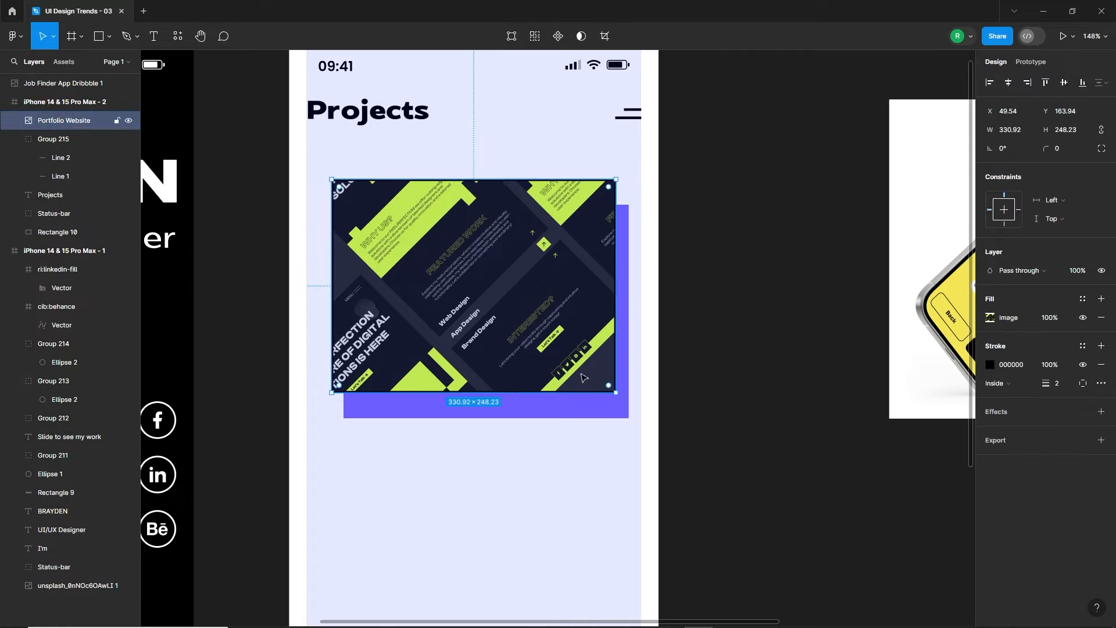
shift+click(620, 413)
drag(630, 172, 593, 143)
drag(552, 267, 522, 257)
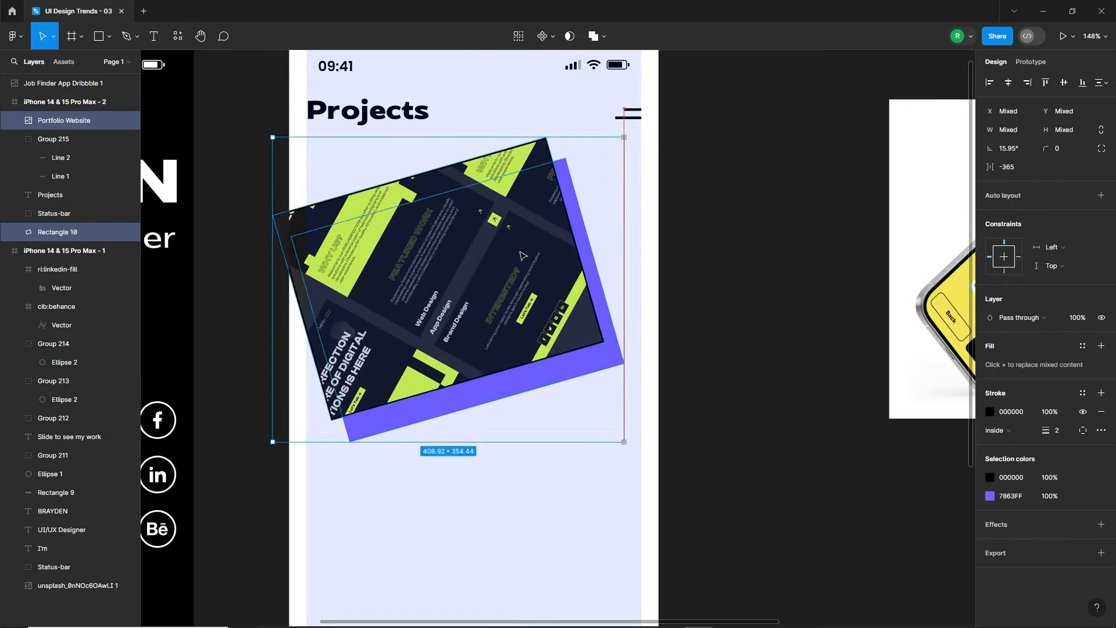
key(Escape)
Step: Rotate the purple rectangle alone to about 9.67° and reposition it behind the image
click(601, 323)
drag(562, 151, 597, 155)
drag(584, 220, 615, 232)
drag(598, 161, 596, 159)
drag(593, 243, 593, 237)
Step: Nudge the purple rectangle left to about X 24 so it sits closer behind the image
click(520, 436)
drag(520, 436, 546, 431)
click(619, 368)
key(Left)
key(Left)
key(Left)
key(Left)
key(Left)
key(Left)
key(Left)
key(Left)
key(Left)
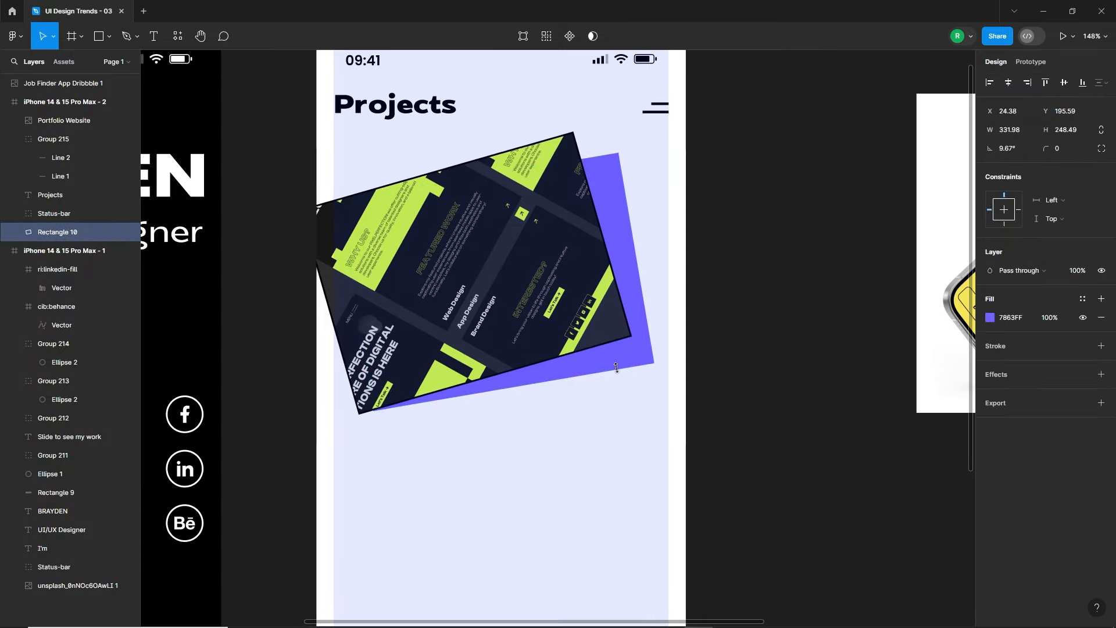
click(621, 448)
Step: Add the text "Portfolio Website Design" below the rotated image on the Projects screen
scroll(621, 448, down, 2)
scroll(621, 447, left, 2)
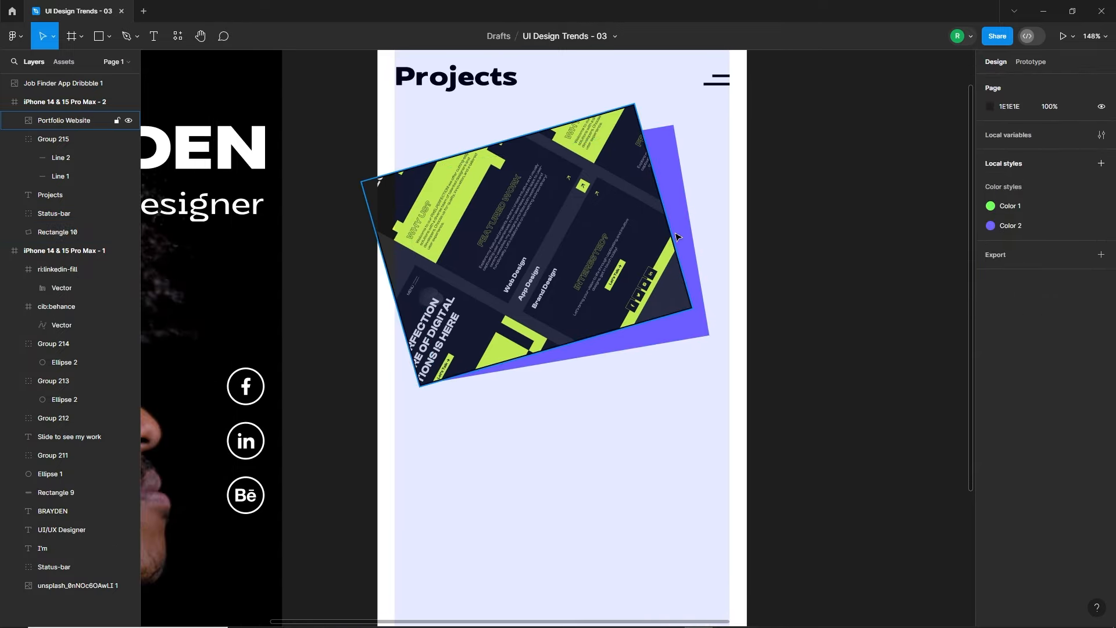
key(t)
click(506, 470)
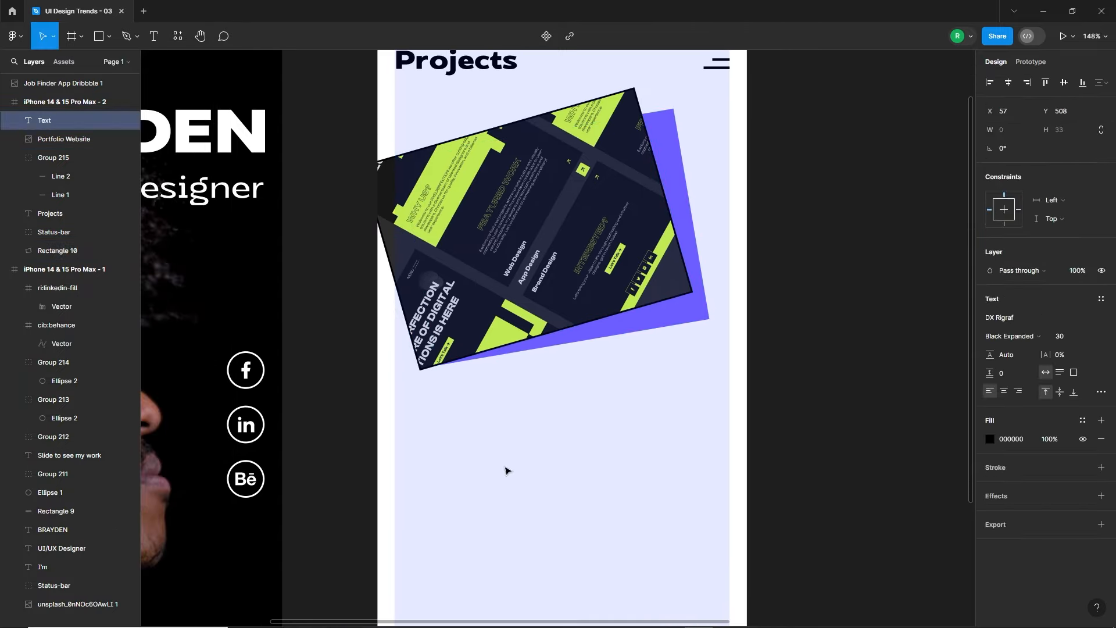
text(Portfolio Website Design)
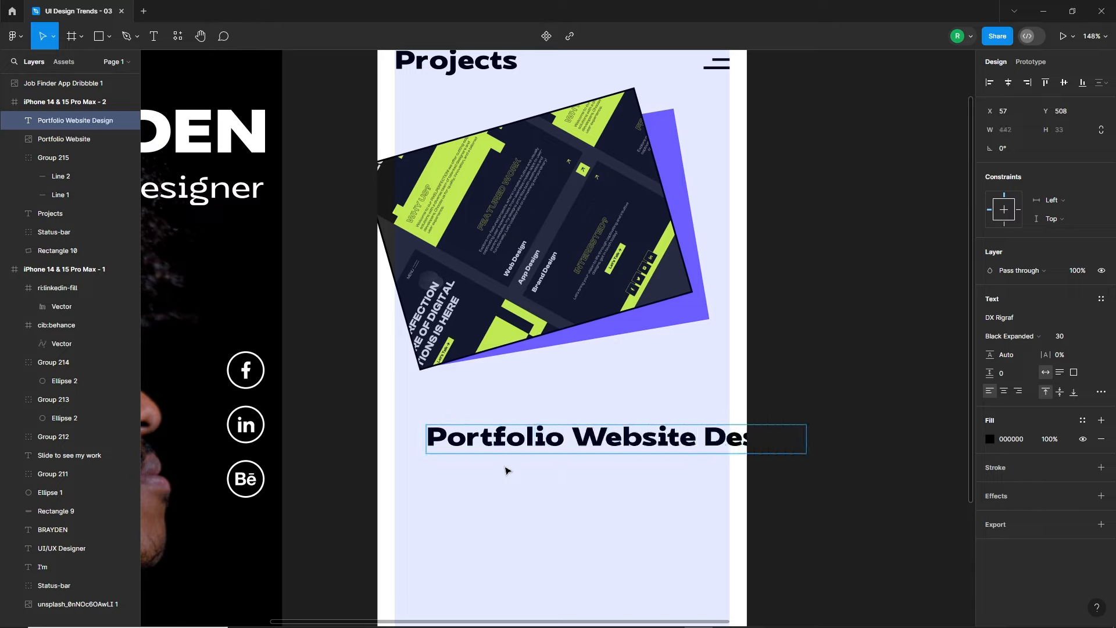
key(Escape)
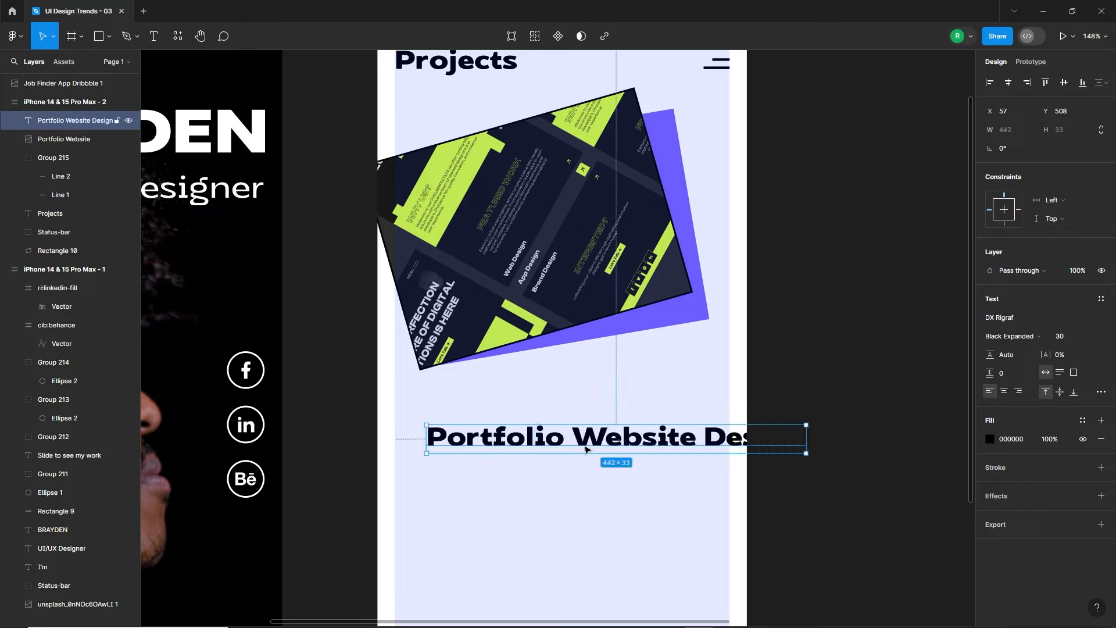
Step: Change the project title to uppercase and align it with the layout's left margin at X 20
click(1102, 392)
click(920, 503)
click(638, 483)
drag(609, 447, 578, 434)
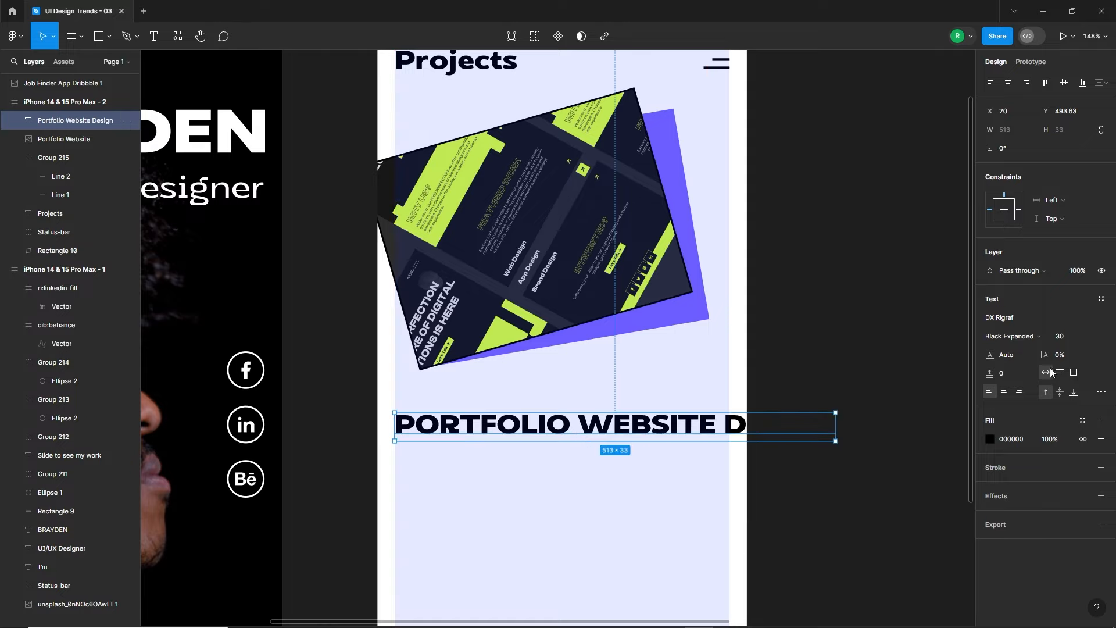
Step: Set the project title's font size to 20 and keep it aligned with the left margin
click(1068, 339)
text(20)
key(Return)
click(621, 450)
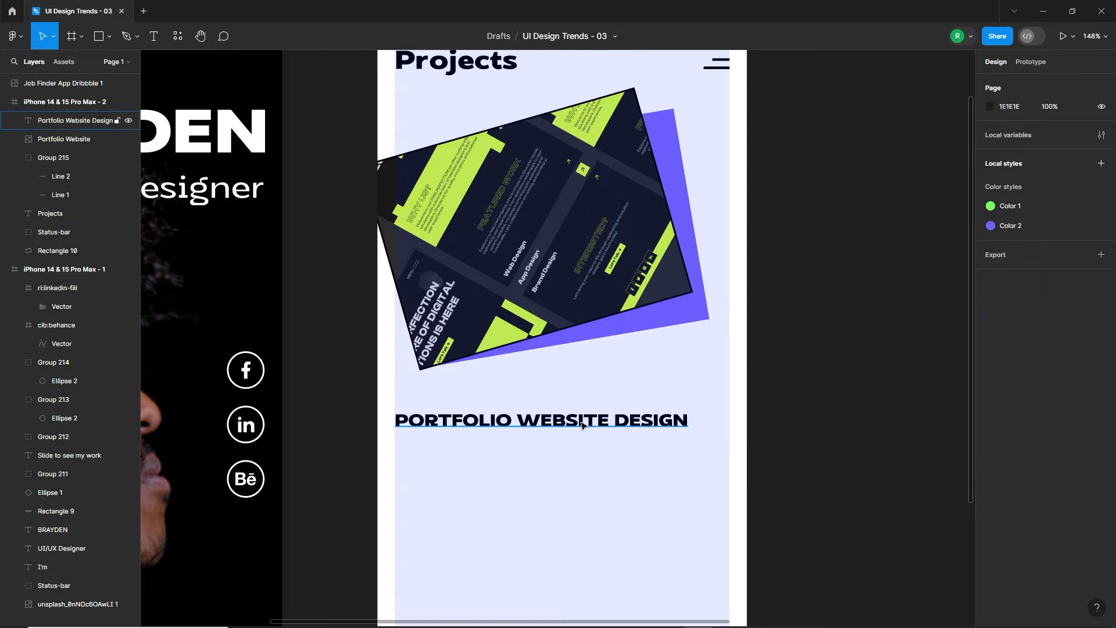
drag(577, 423, 573, 424)
Step: Break the project title into two lines before the word "DESIGN"
double_click(573, 424)
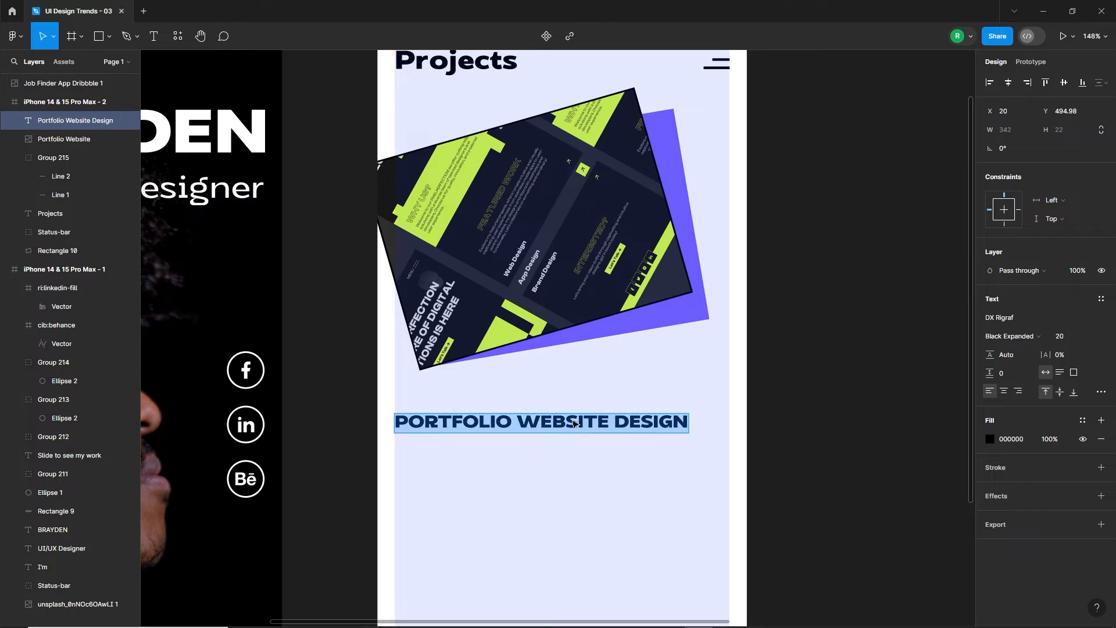
click(617, 418)
key(Return)
click(532, 503)
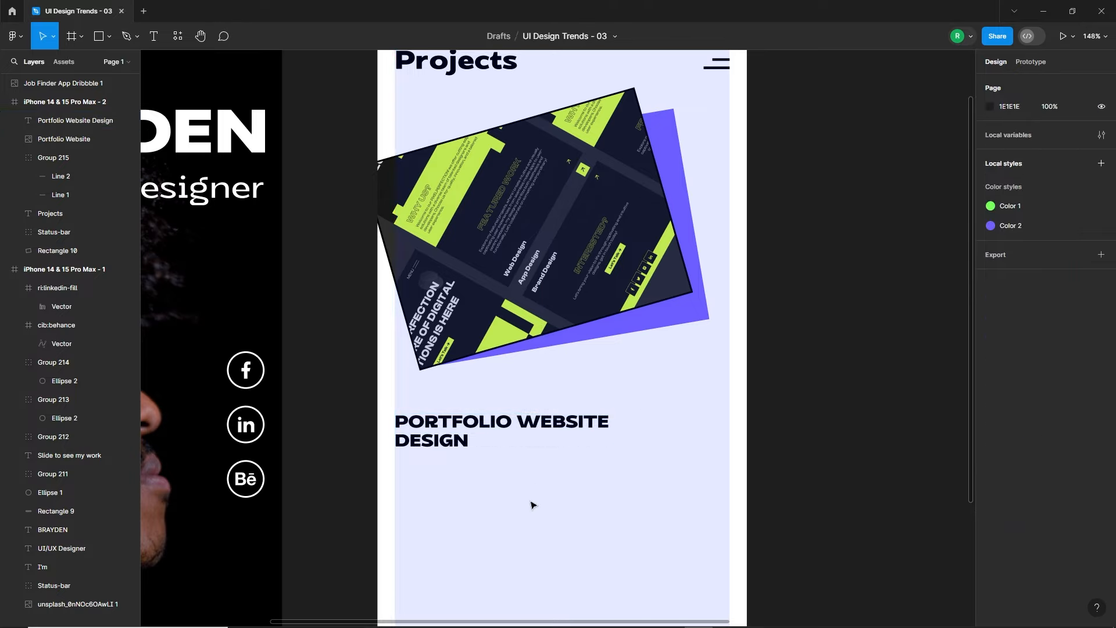
Step: Add the paragraph "Pixelperfection! offers cutting-edge solutions with a diverse team of talented designers and developers." in a text box below the project title
scroll(529, 508, down, 1)
scroll(529, 509, down, 1)
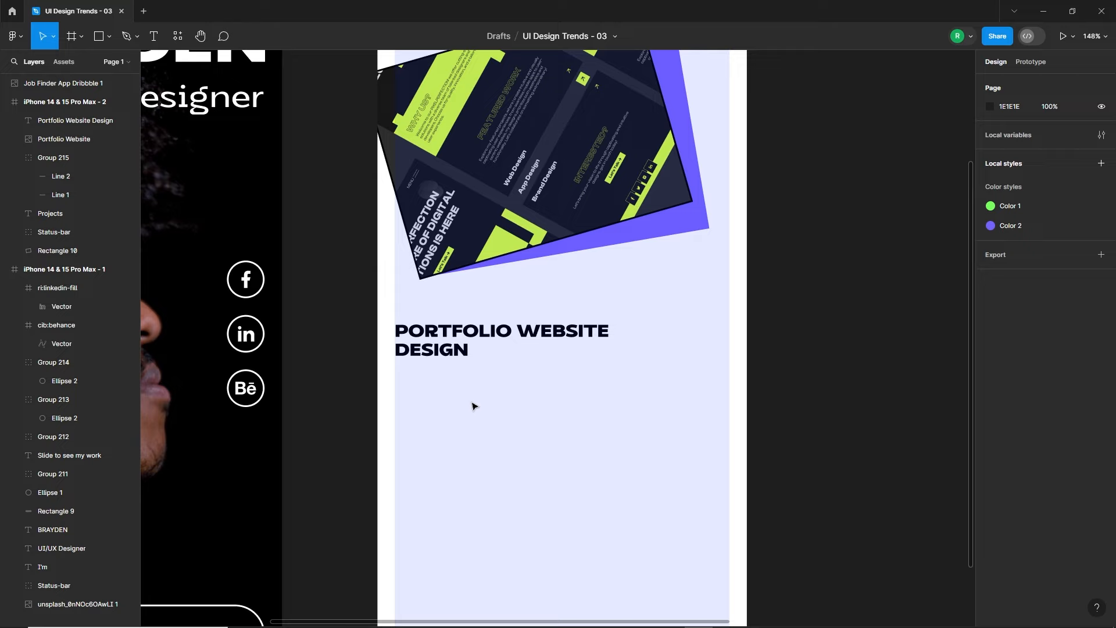
click(153, 42)
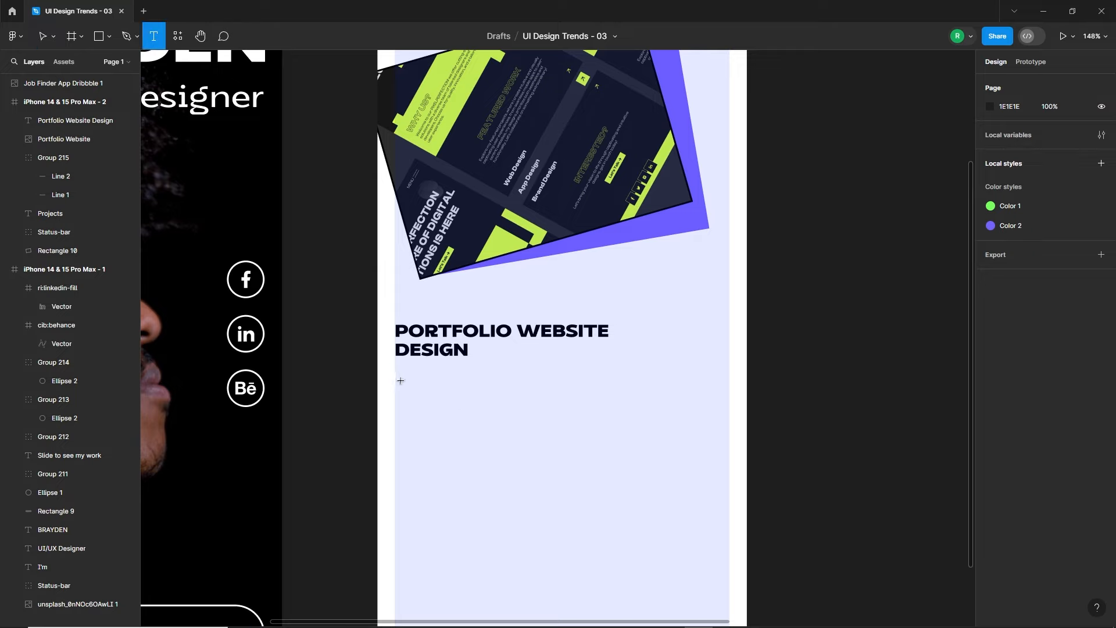
drag(400, 381, 634, 463)
text(Pixelperfection! offers cutting-edge solutions with a diverse team of talented designers and developers.)
key(Escape)
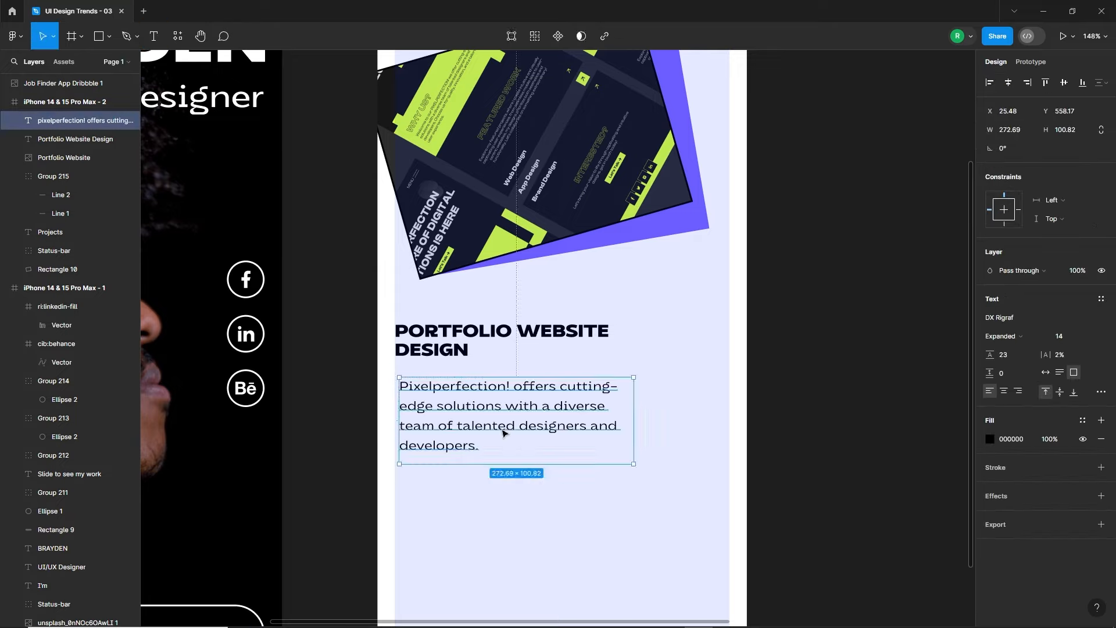
Step: Align the description paragraph with the left margin at X 20 and widen its text box to about 299
drag(504, 433, 499, 427)
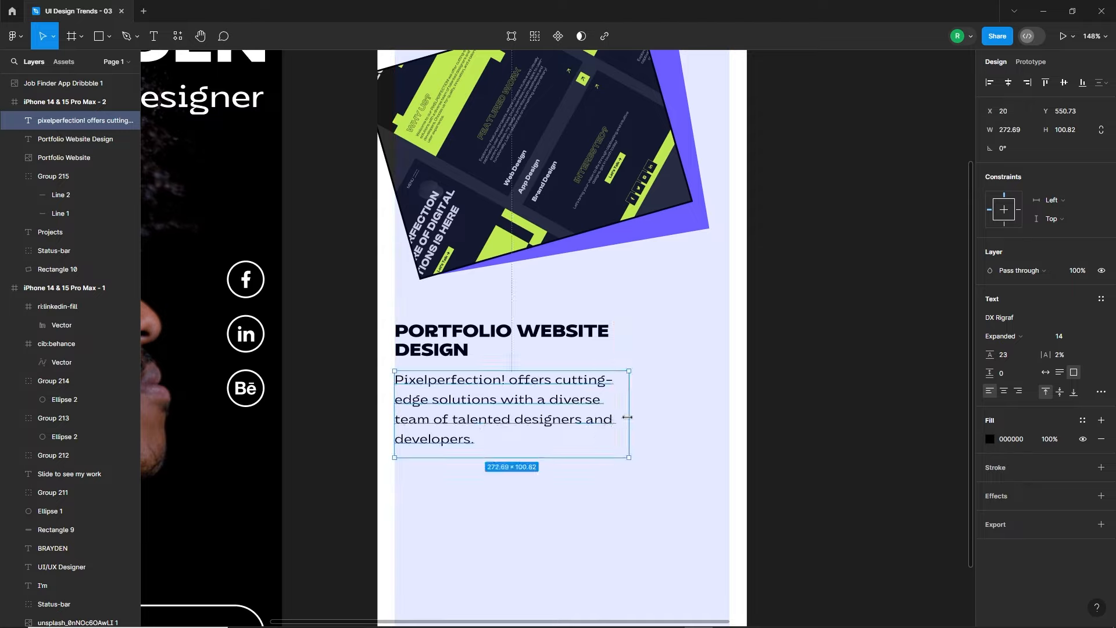
drag(627, 417, 652, 416)
click(556, 490)
Step: Shorten the description's text box to fit its three lines and nudge it up closer to the title
click(542, 454)
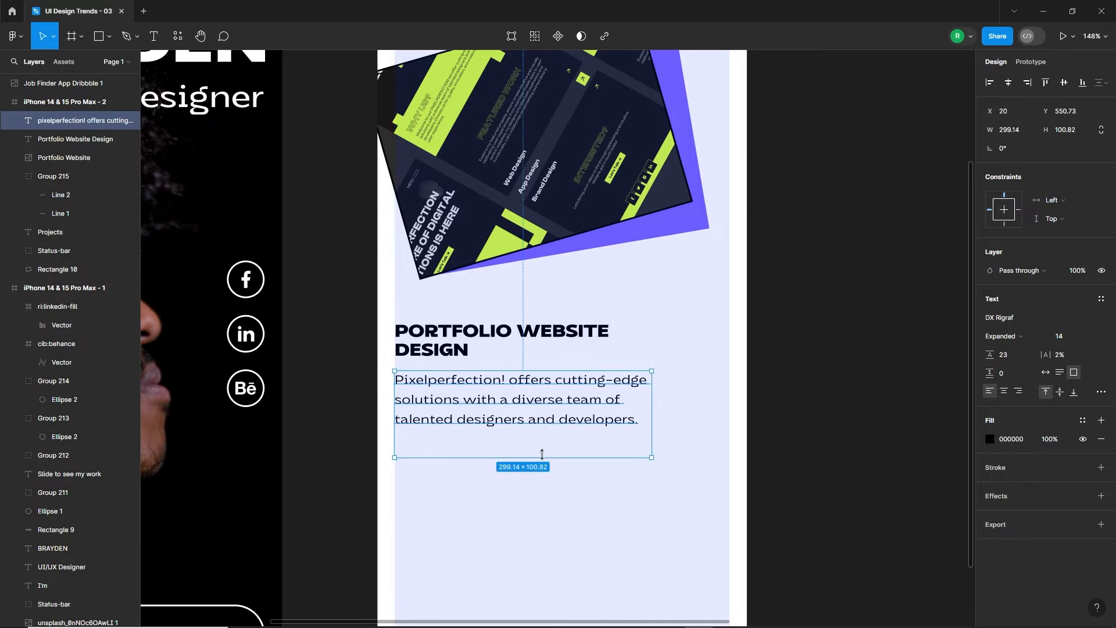
drag(542, 454, 518, 418)
click(516, 436)
key(Up)
key(Up)
key(Up)
click(494, 303)
Step: Move the project title and description up together, closer to the rotated image
click(459, 348)
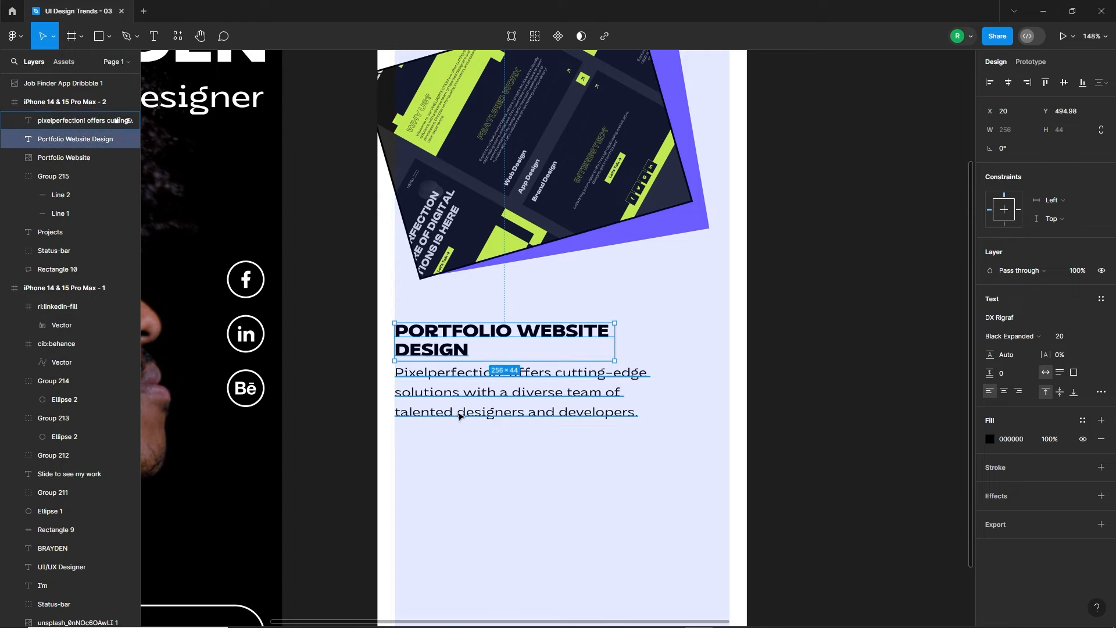
shift+click(459, 416)
drag(439, 353, 440, 329)
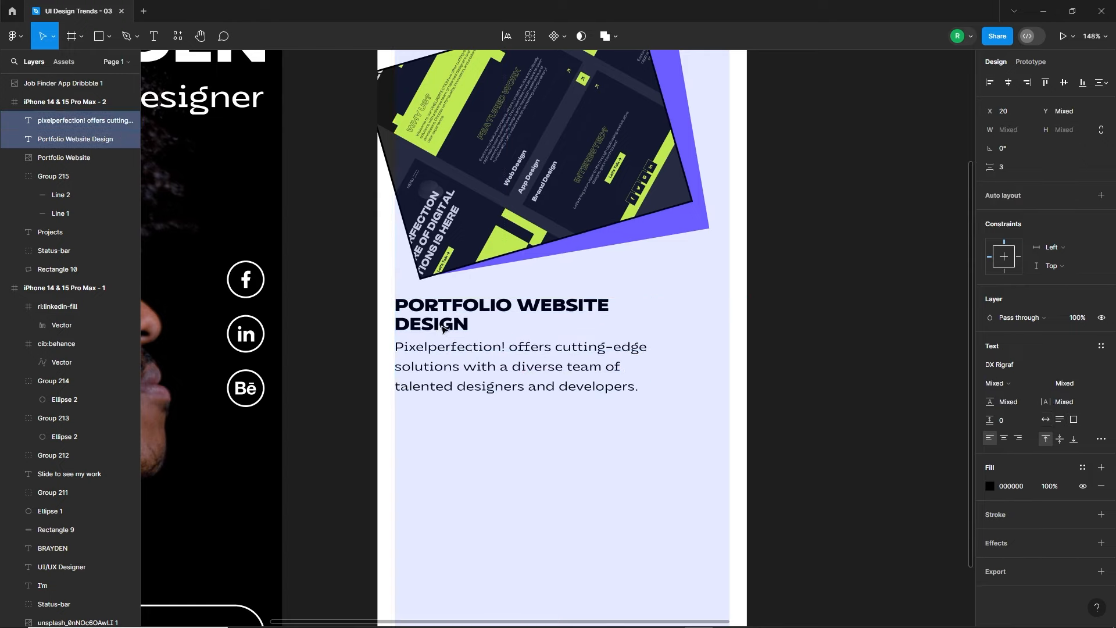
key(Up)
key(Up)
key(Up)
click(481, 445)
Step: Draw a vertical rectangle about 49 × 202 at the right margin of the Projects screen, beside the project title and description
scroll(560, 473, up, 3)
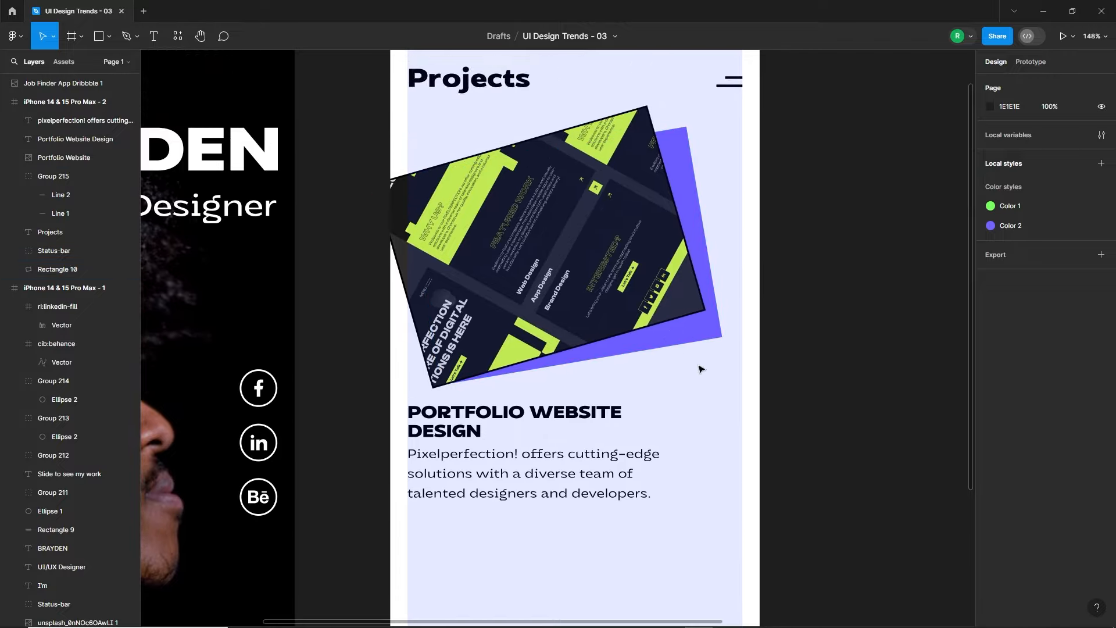
click(108, 37)
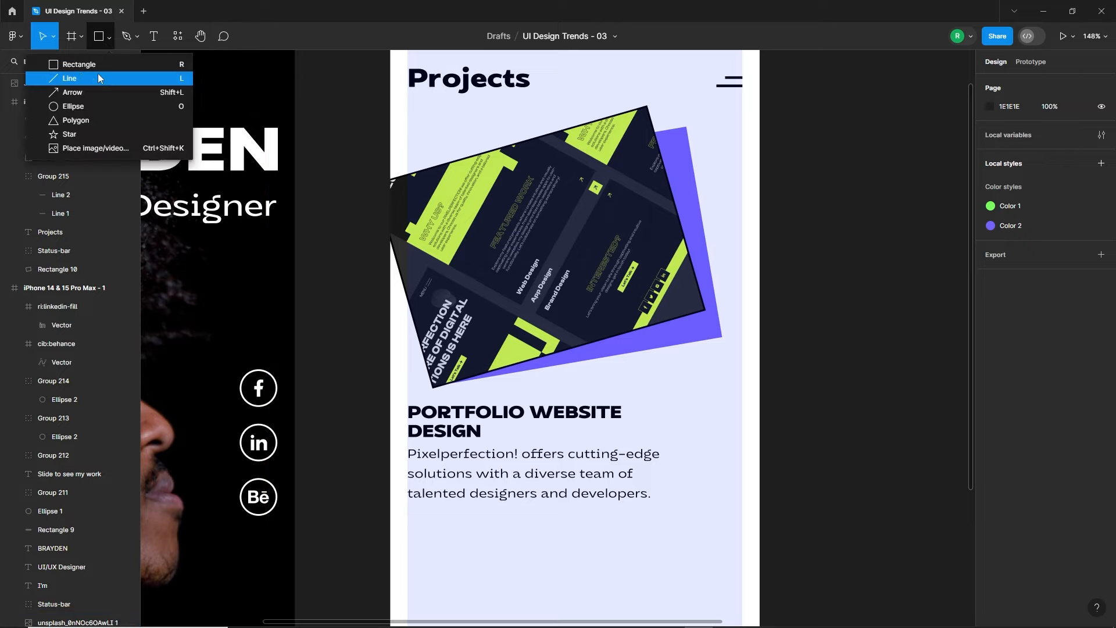
click(70, 62)
mouse_move(700, 324)
mouse_down()
mouse_move(748, 461)
mouse_move(743, 498)
mouse_move(720, 452)
mouse_up()
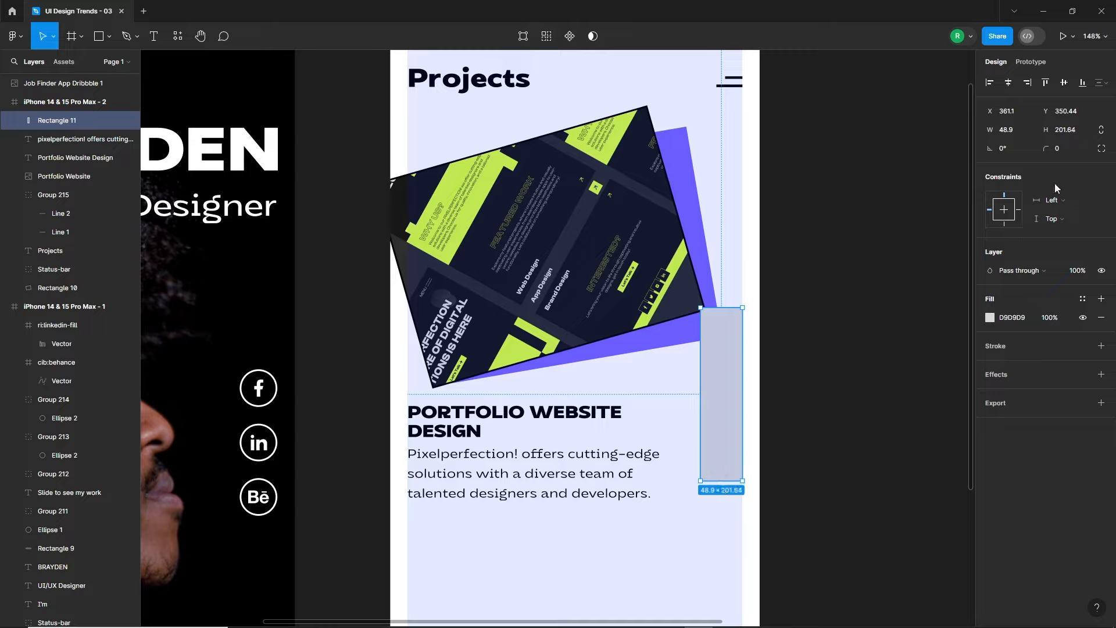
Step: Set the new vertical rectangle's height to 200 and its width to 70
click(1069, 131)
text(200)
key(Return)
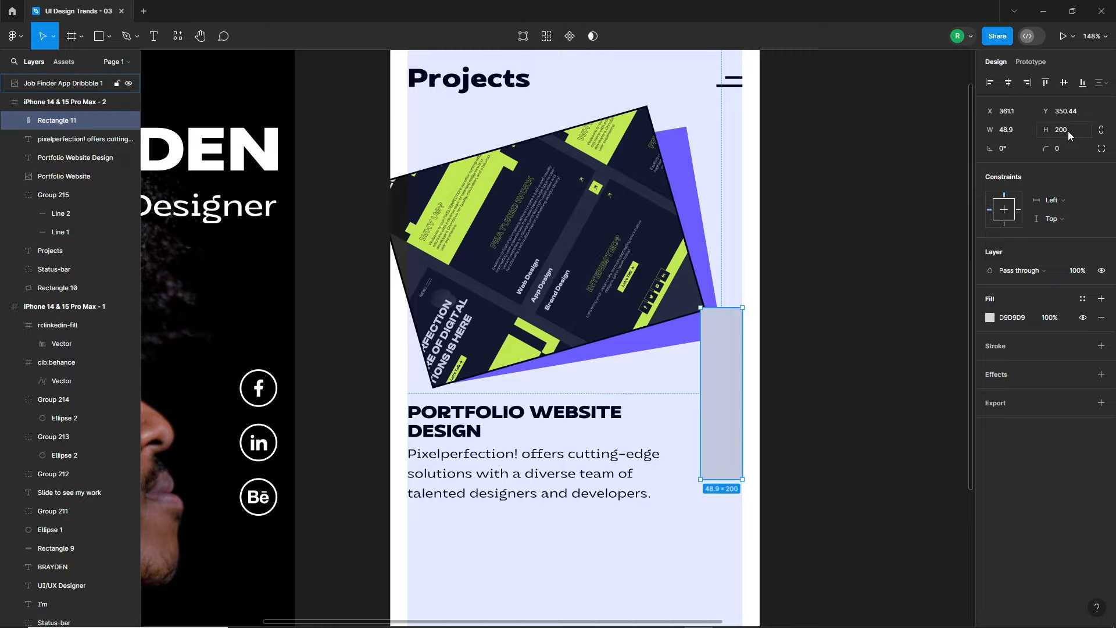
click(1021, 131)
text(70)
key(Return)
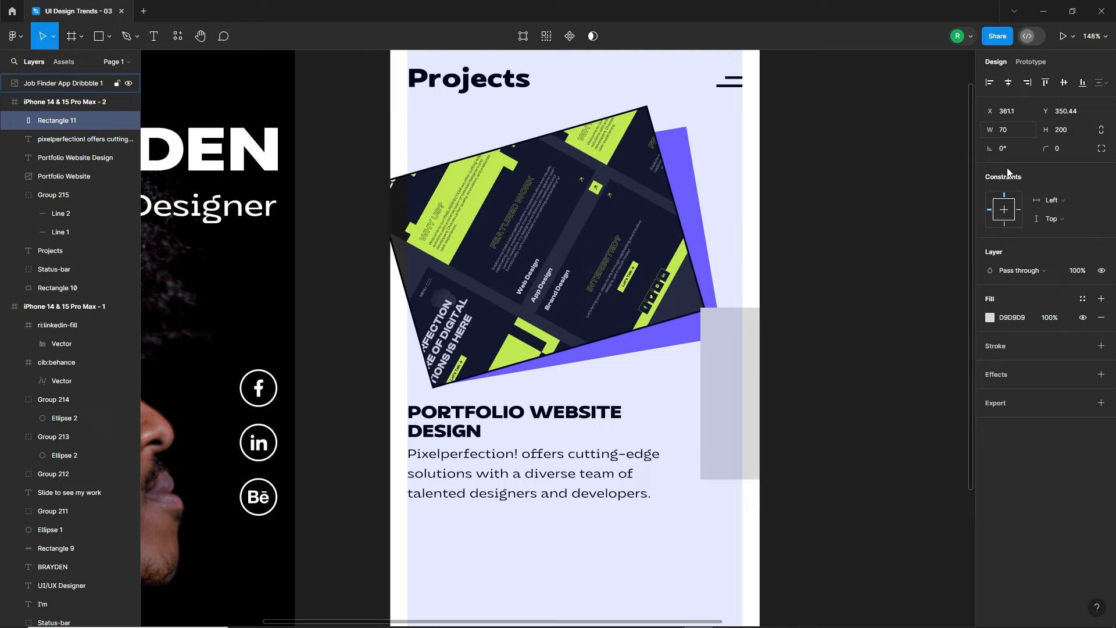
Step: Snap the vertical rectangle to the screen's right margin at X 340 and round its corners to 35
drag(740, 394, 721, 404)
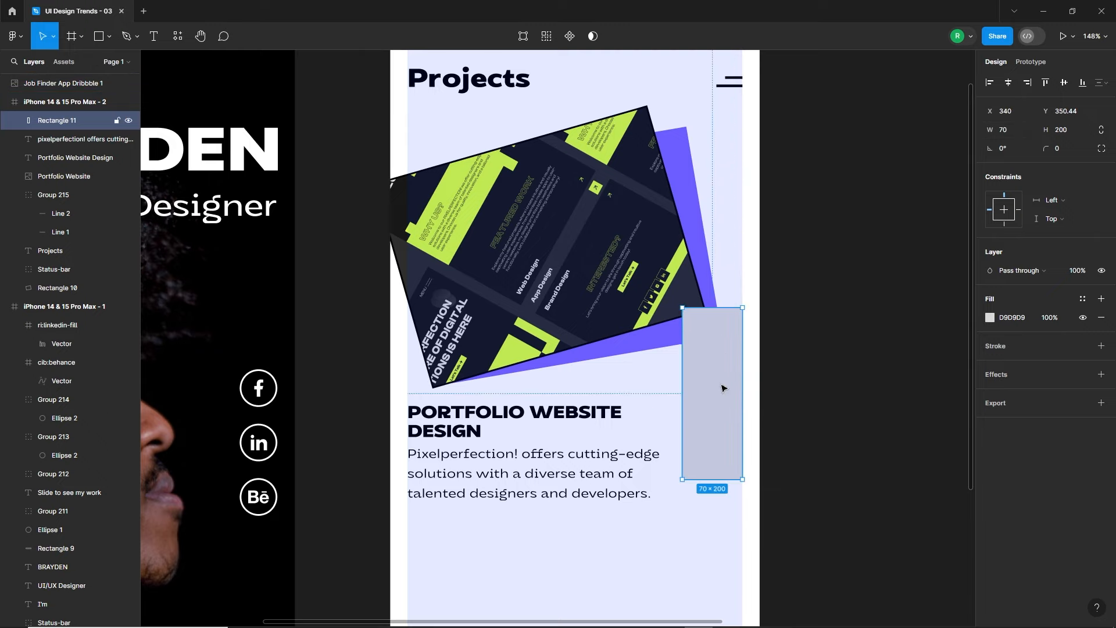
scroll(720, 329, up, 3)
drag(678, 309, 747, 383)
Step: Give the rounded rectangle a black inside stroke of 2 and a white FFFFFF fill
click(1101, 346)
key(Up)
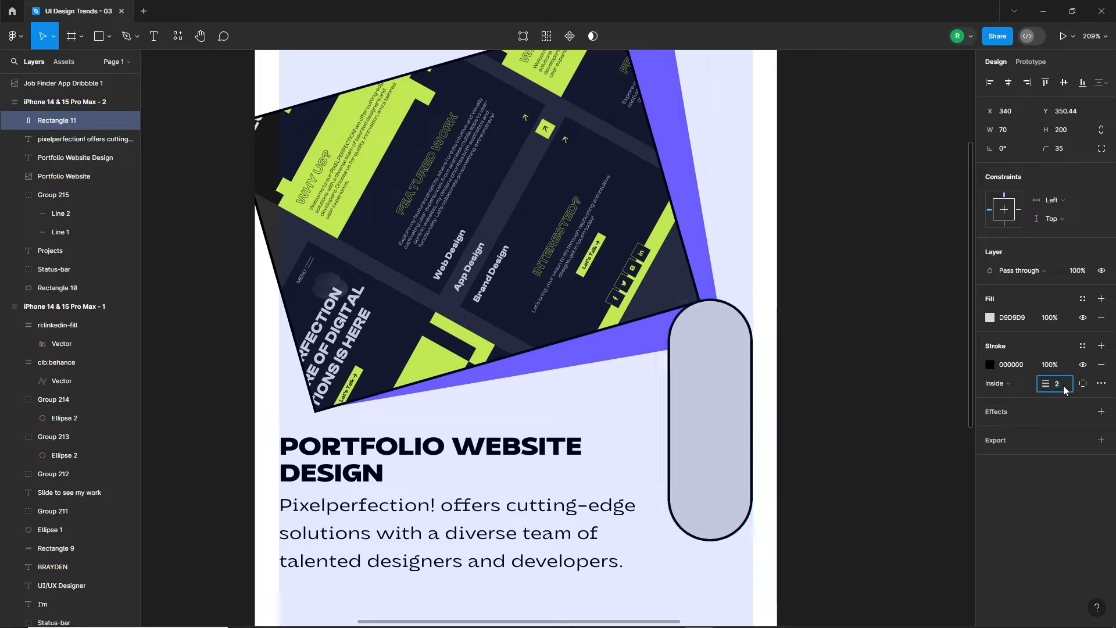
click(990, 318)
drag(856, 357, 782, 286)
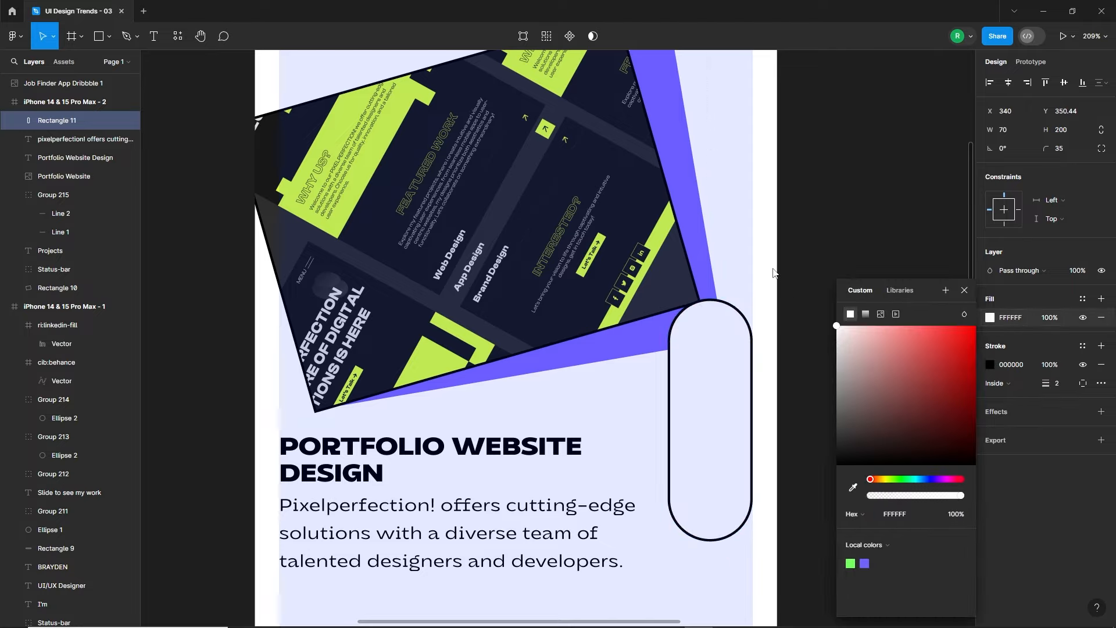
click(798, 370)
Step: Move the pill shape straight down to about Y 388, just below the purple shape's corner
drag(710, 364, 727, 407)
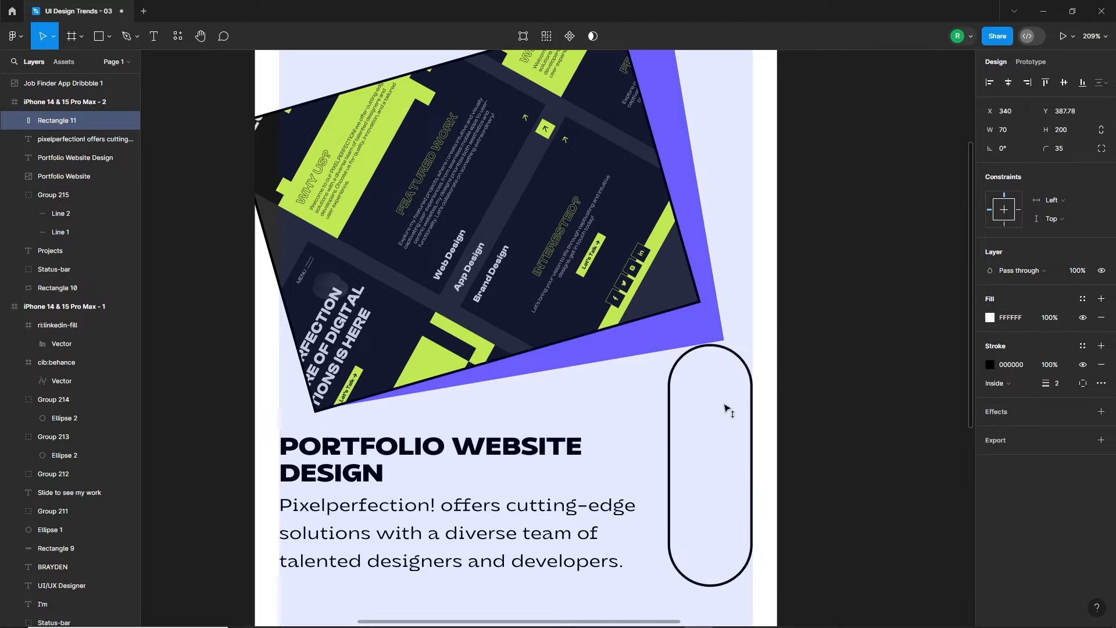
scroll(801, 398, down, 1)
click(829, 408)
drag(829, 409, 812, 410)
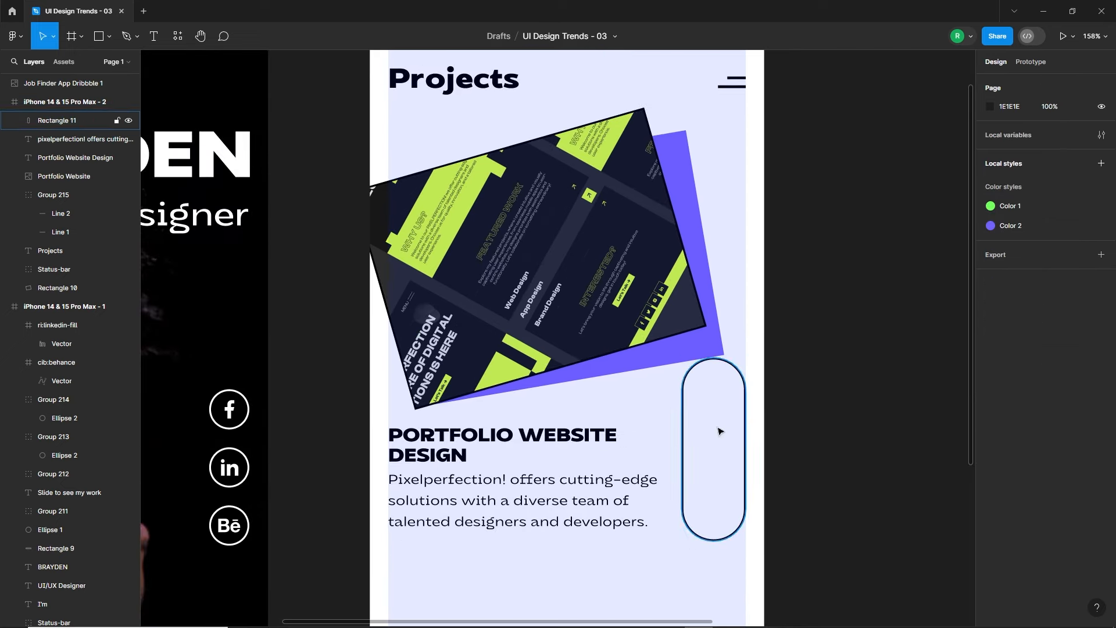
Step: Draw an ellipse over the pill's upper end and size it to 70 × 70
click(109, 39)
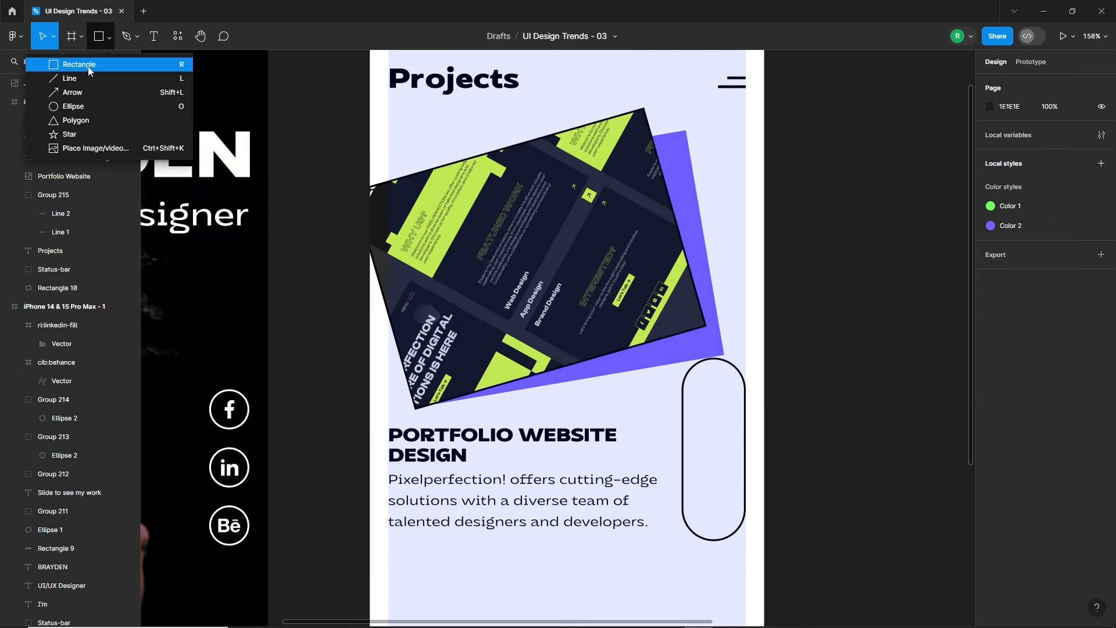
click(67, 106)
drag(712, 357, 744, 388)
text(70)
key(Return)
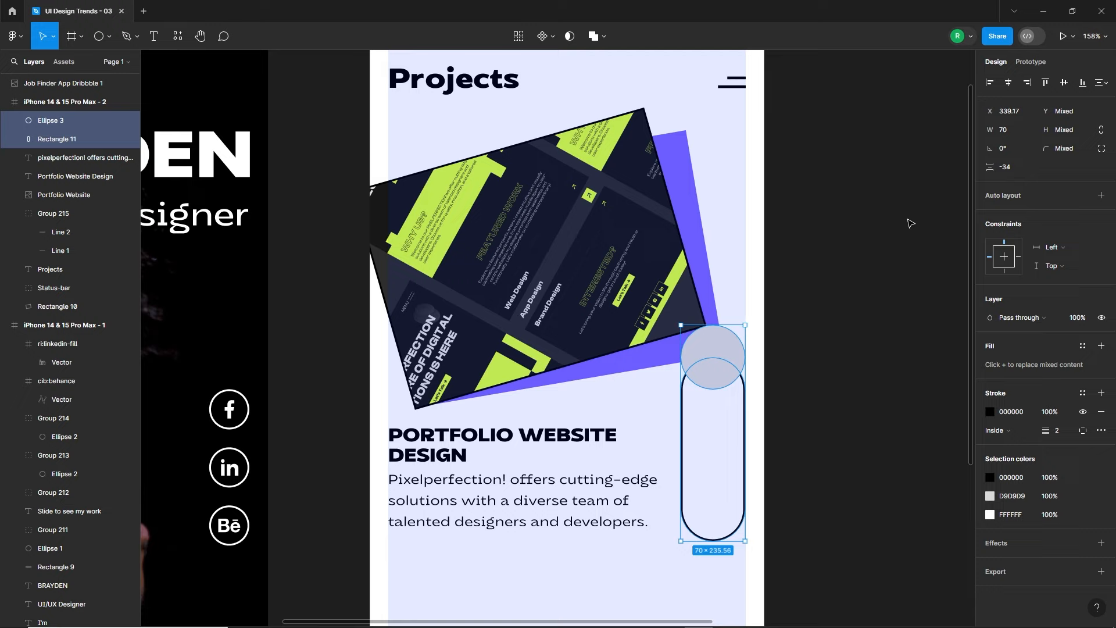
Step: Line the circle up with the pill at X 340 and fill it with the saved green color
click(797, 352)
scroll(743, 361, up, 5)
drag(741, 302, 710, 309)
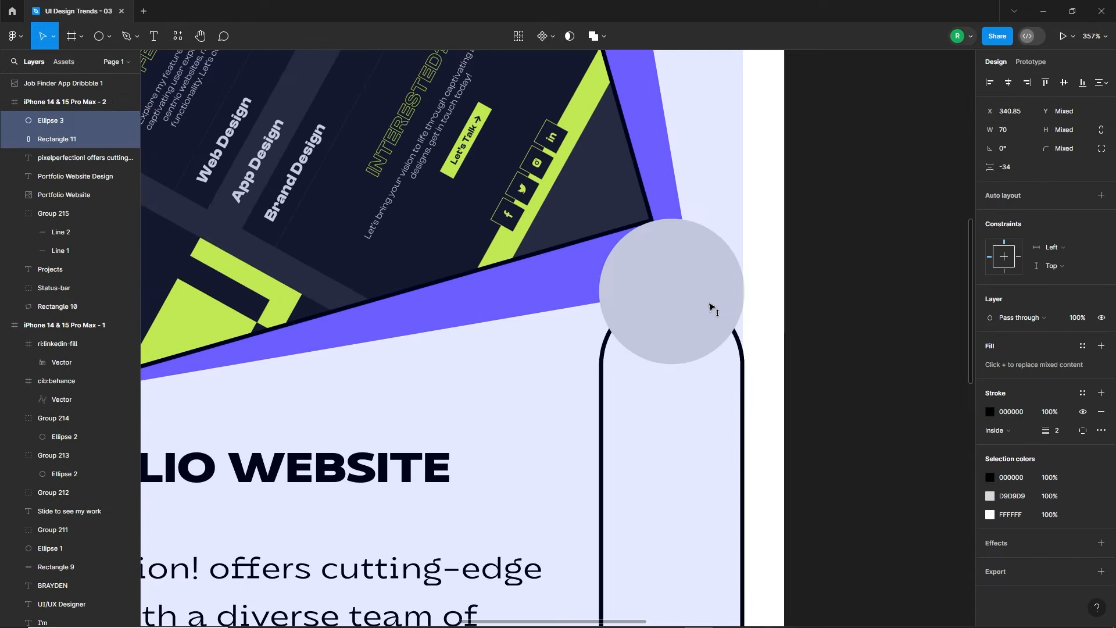
key(Escape)
click(709, 312)
click(990, 318)
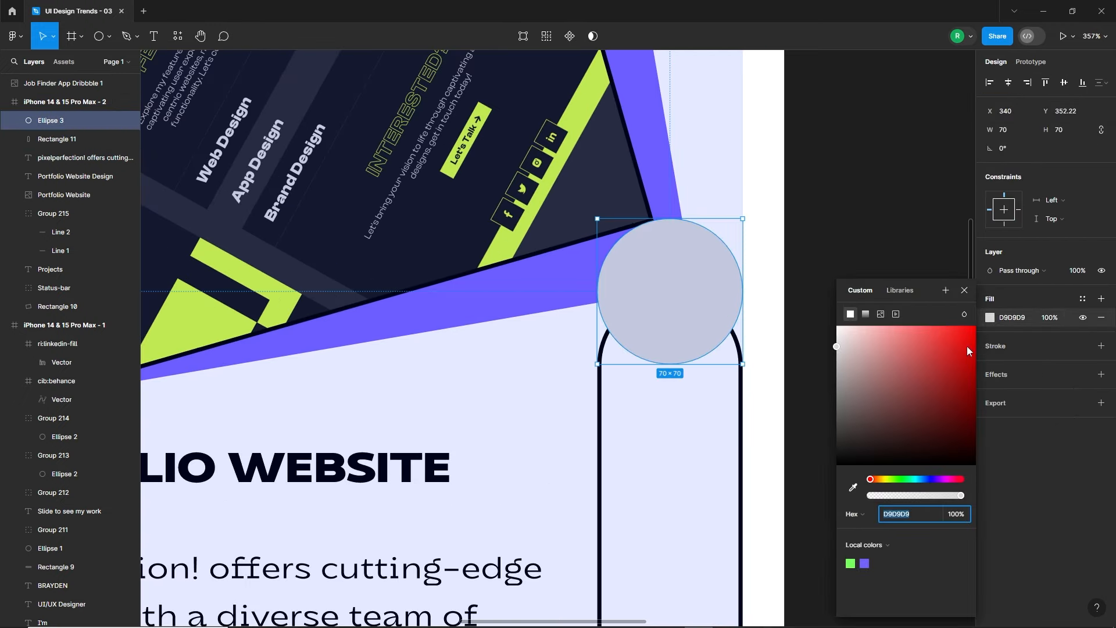
click(851, 563)
key(Escape)
key(Escape)
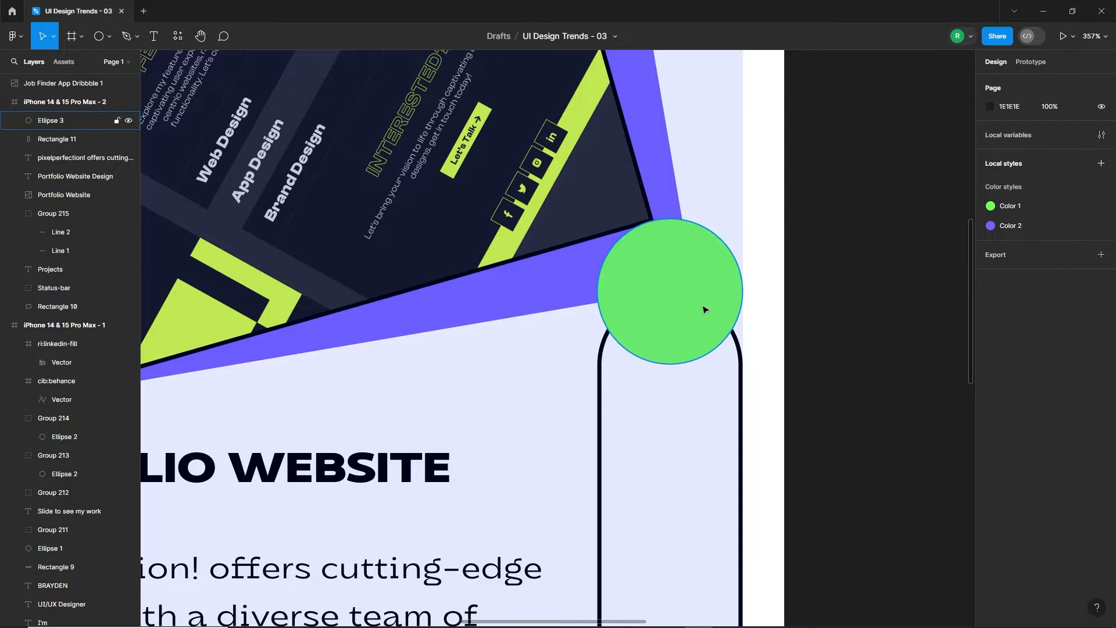
Step: Copy the arrow icon from the first screen's slide button onto the green circle of the Projects screen
ctrl+scroll(705, 310, down, 10)
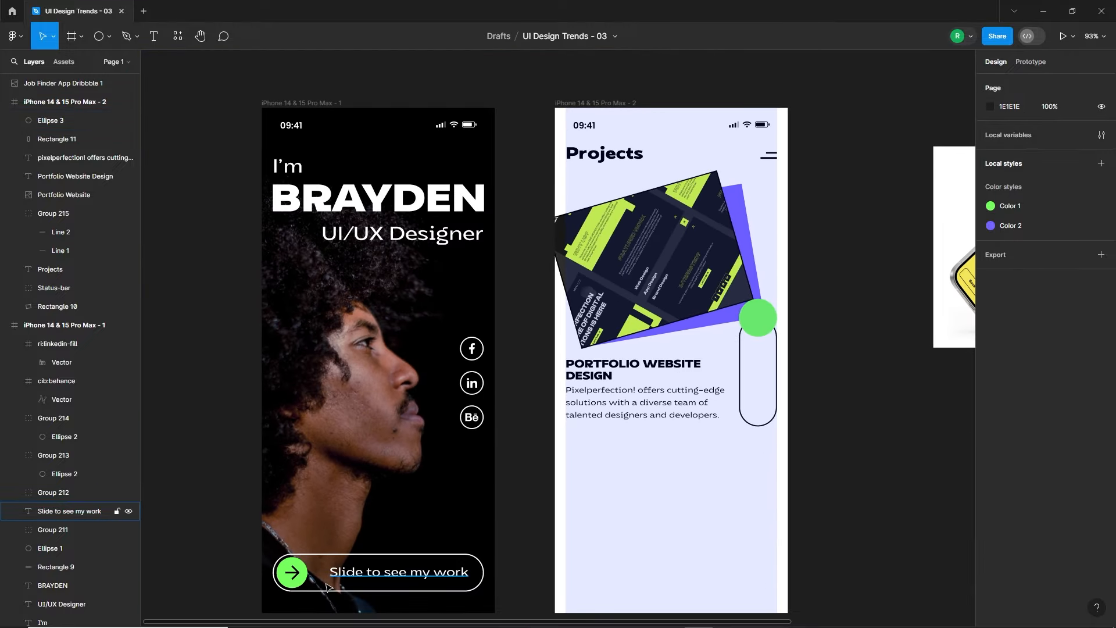
drag(297, 572, 762, 316)
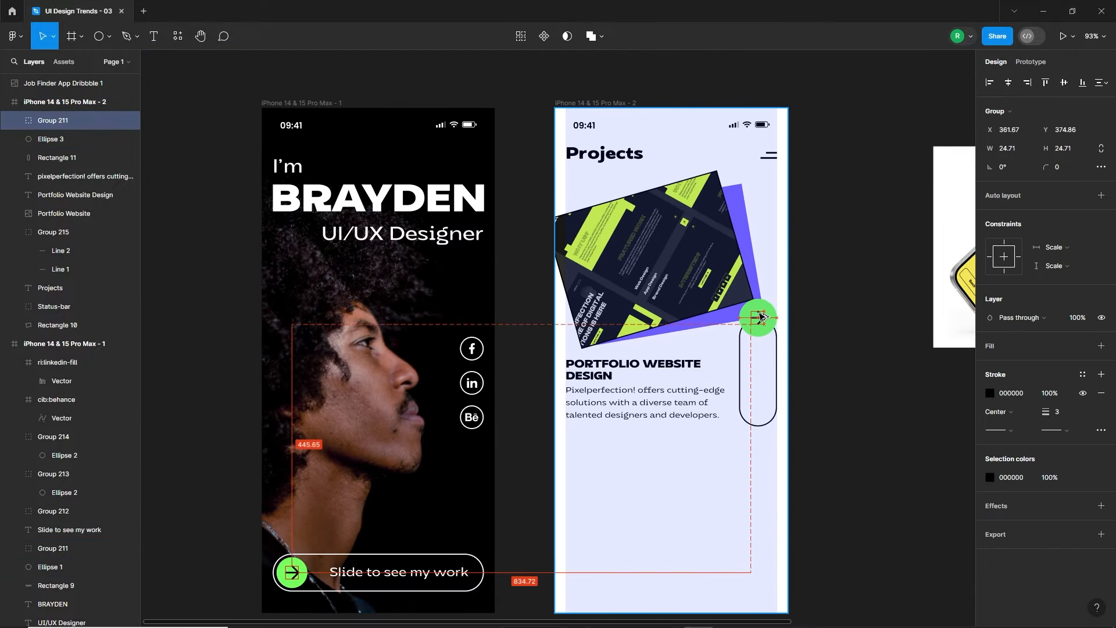
ctrl+scroll(775, 307, up, 10)
Step: Rotate the arrow to point diagonally up and to the right, and center it in the green circle
drag(740, 357, 711, 329)
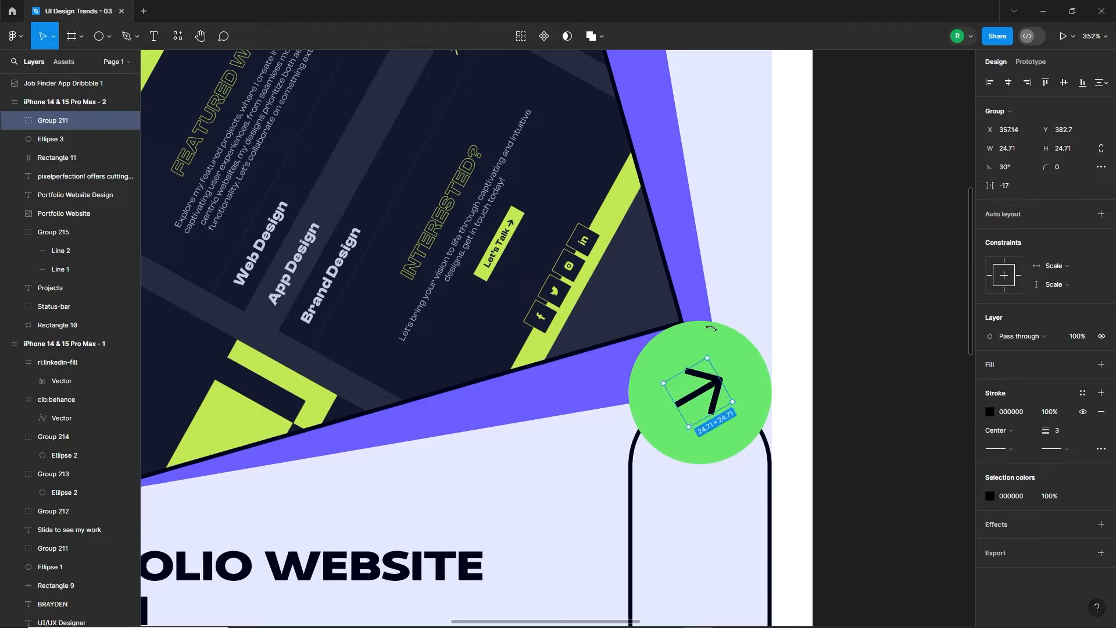
shift+click(756, 369)
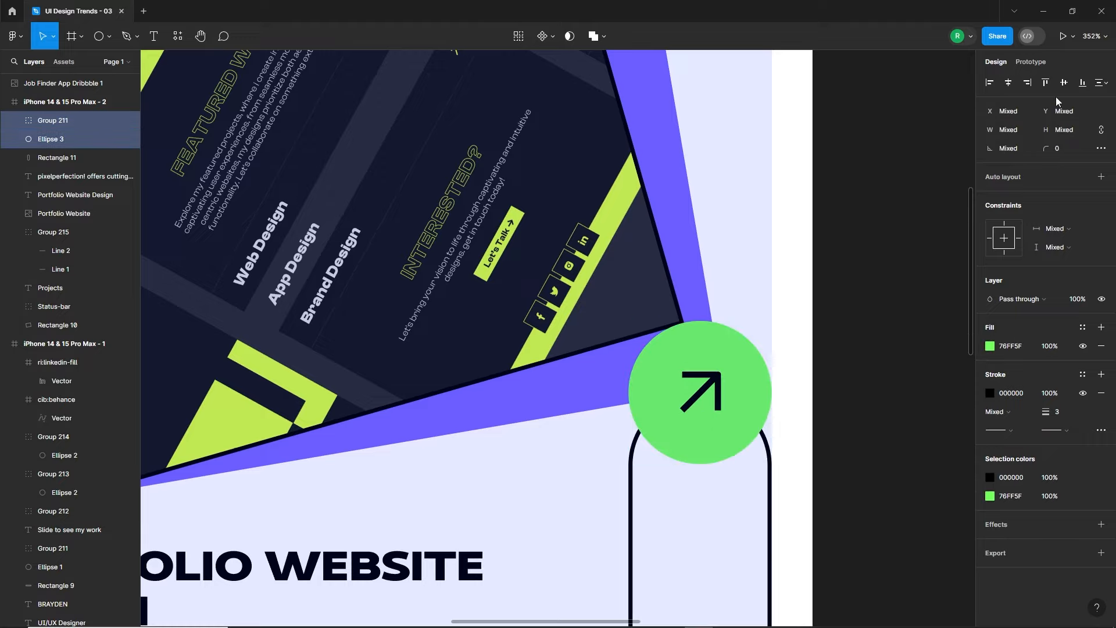
key(Escape)
Step: Add the text "View Project" over the lower part of the pill
ctrl+scroll(705, 437, down, 5)
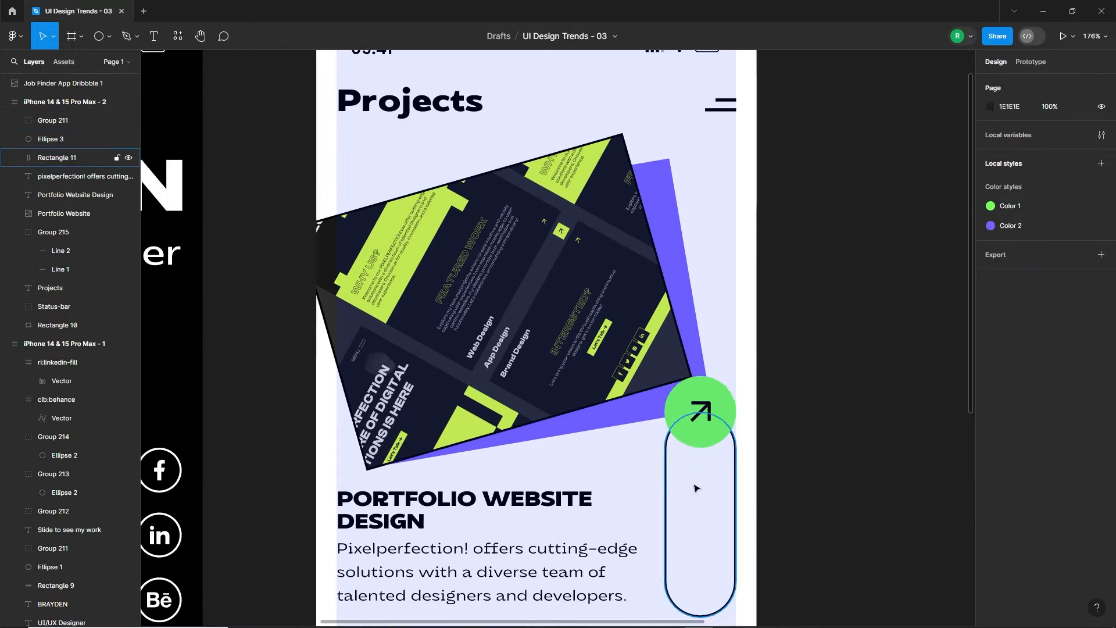
scroll(696, 487, down, 3)
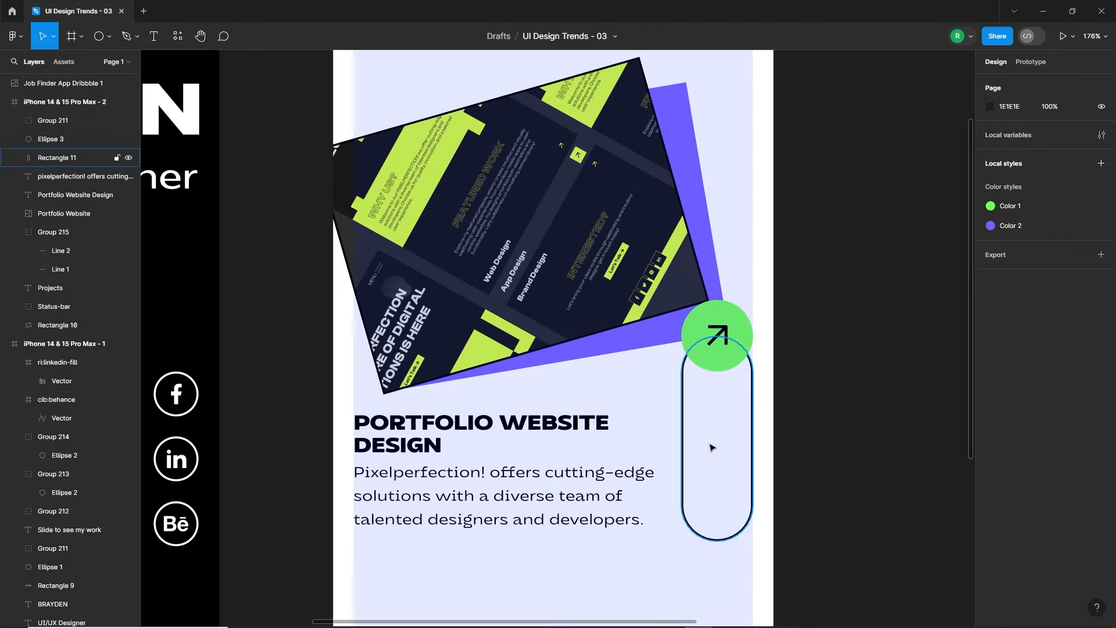
key(t)
click(701, 481)
text(View)
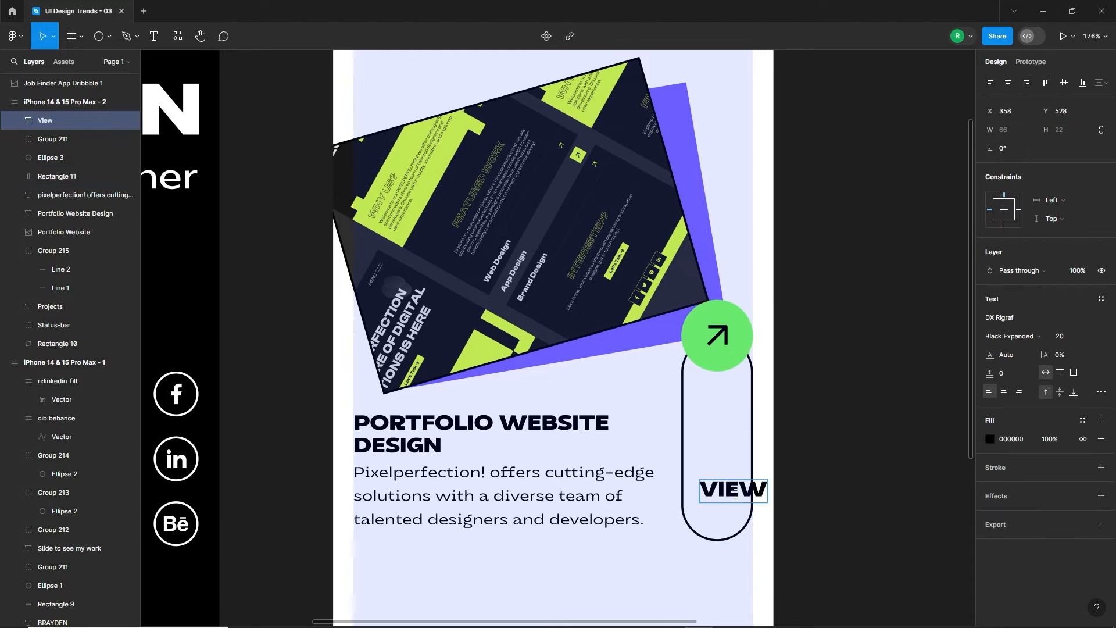
text( Project)
key(Escape)
Step: Set the View Project label to title case with the Bold Expanded font weight
click(1099, 392)
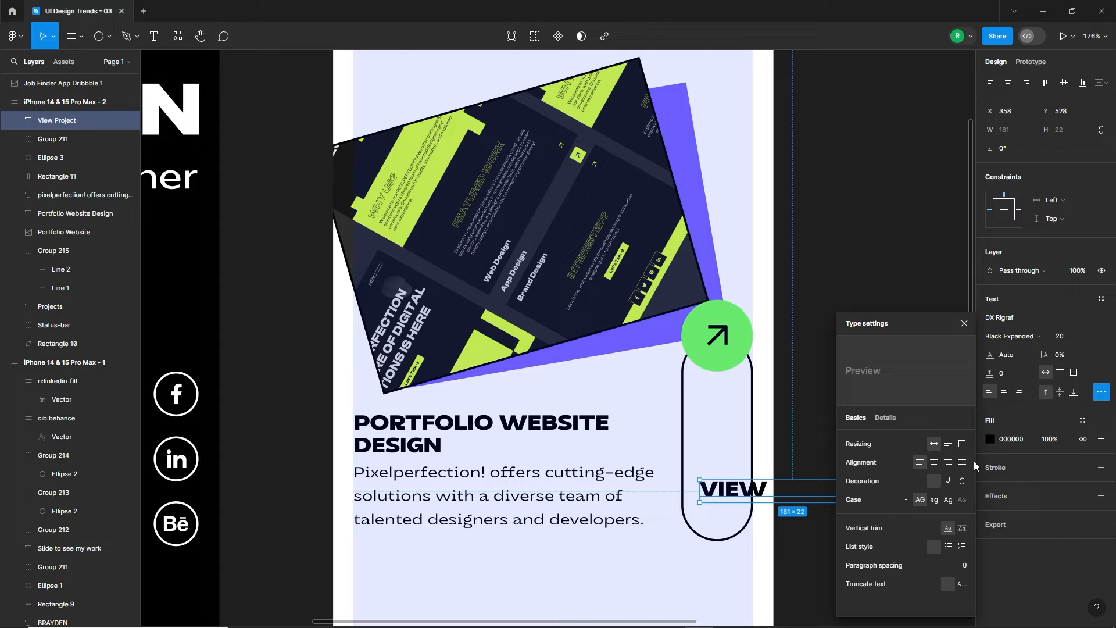
click(948, 501)
click(748, 455)
click(750, 497)
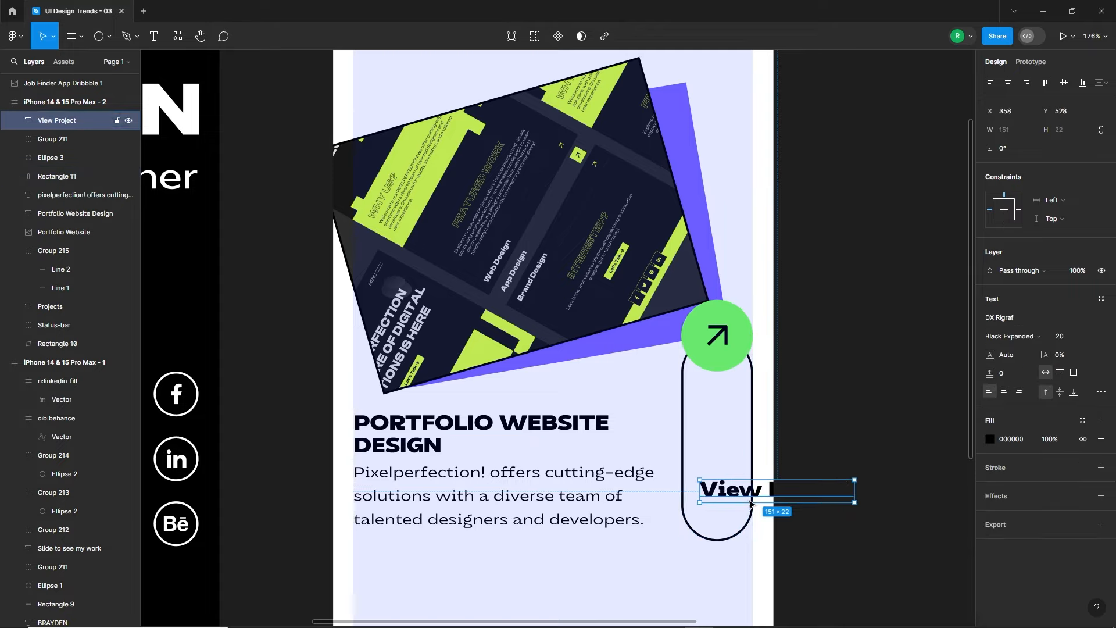
click(1027, 341)
click(1041, 302)
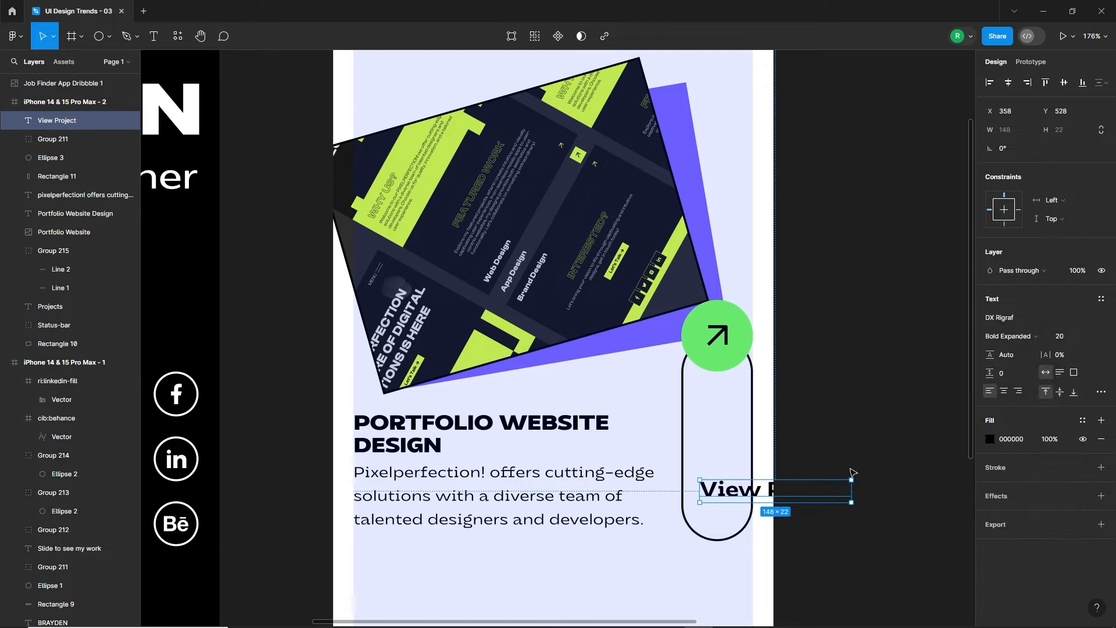
Step: Rotate the View Project label to 90° inside the pill and change its weight to Medium Expanded
drag(859, 478, 756, 418)
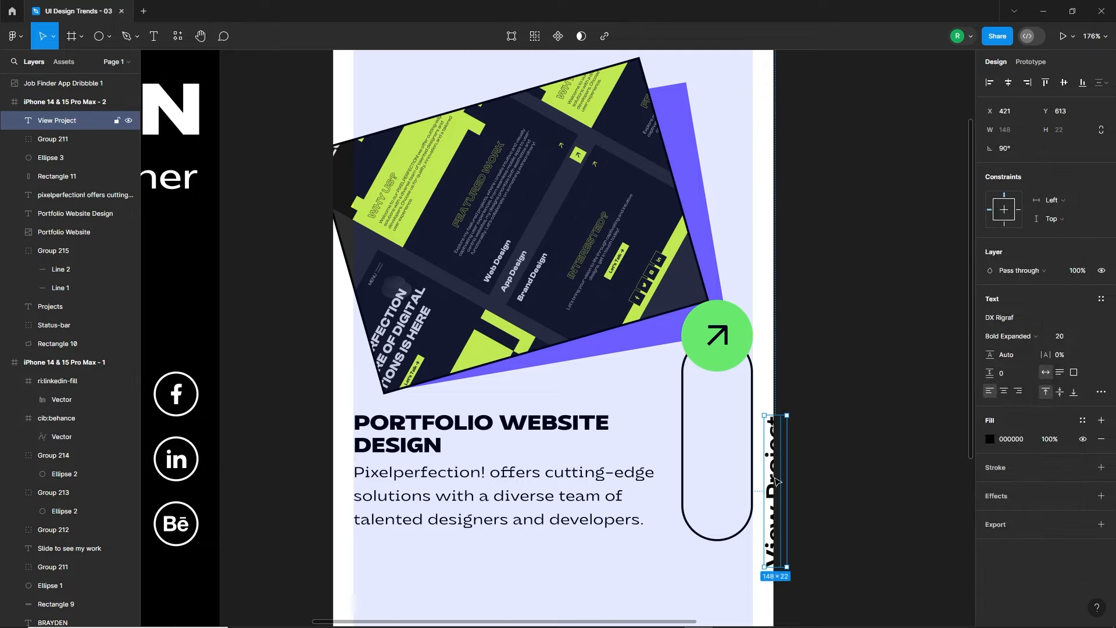
drag(777, 481, 721, 438)
click(1024, 338)
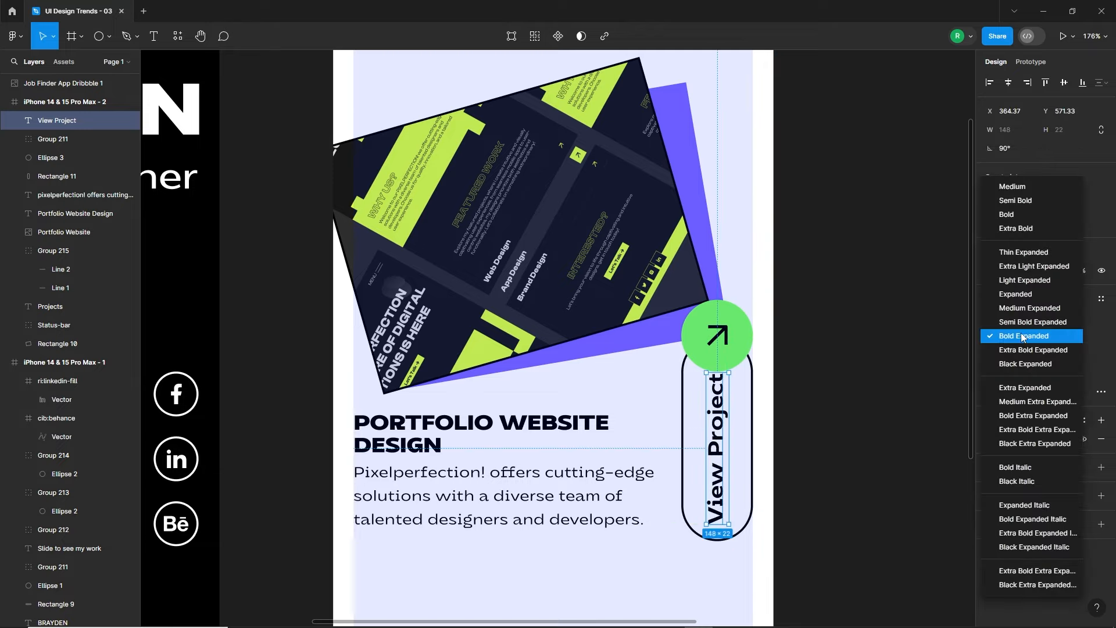
click(1028, 307)
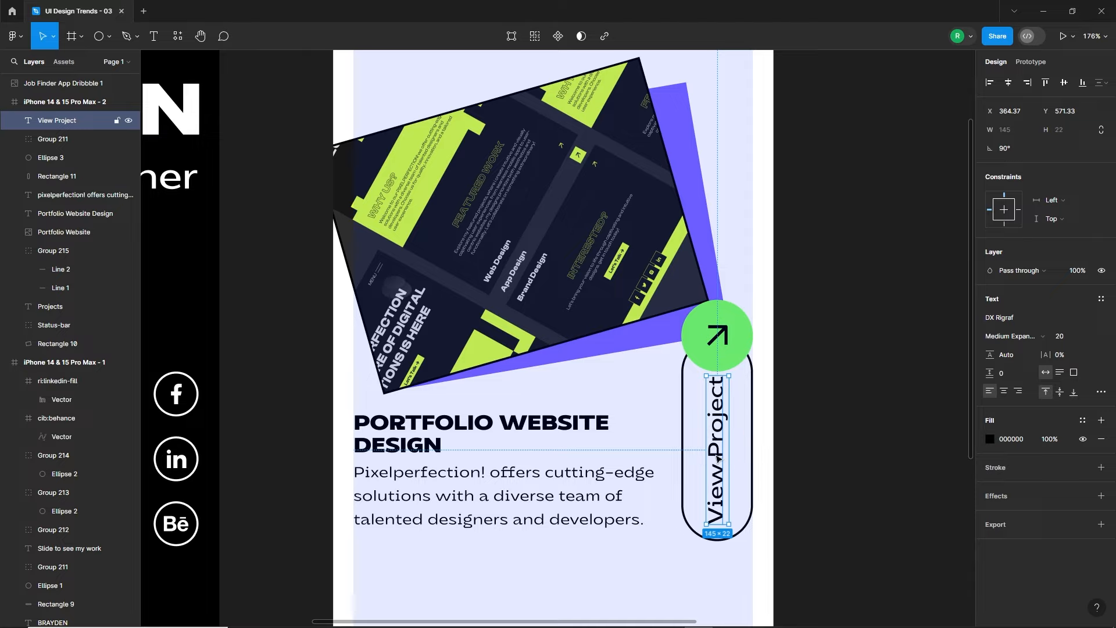
Step: Move the green circle and its arrow up together to leave more room above the View Project label
click(734, 356)
shift+click(717, 336)
drag(745, 333, 745, 316)
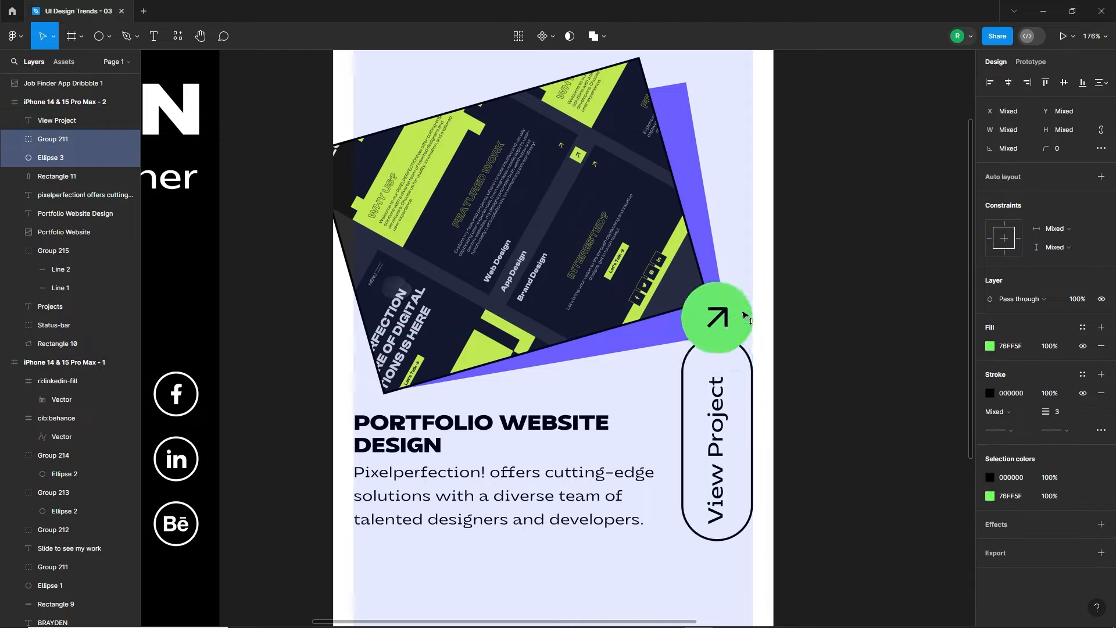
Step: Center the View Project label vertically within the pill outline
click(723, 402)
shift+click(742, 390)
click(1064, 82)
click(838, 361)
click(727, 483)
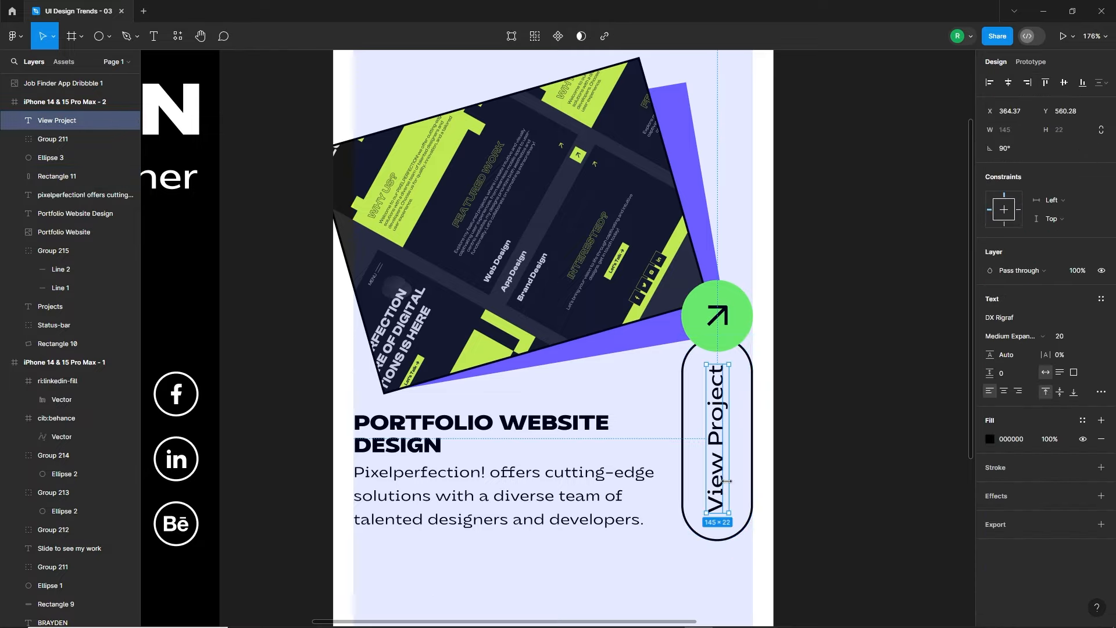
key(Escape)
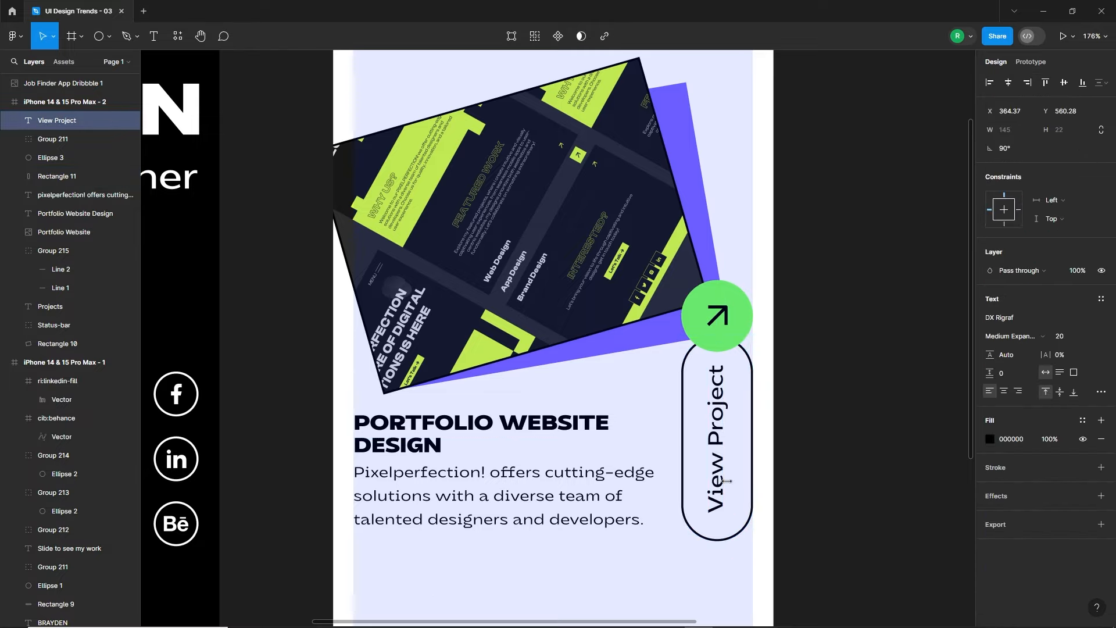
Step: Duplicate the green circle to the screen's lower-left corner, remove its fill and give it a black stroke of 2
drag(652, 540, 741, 501)
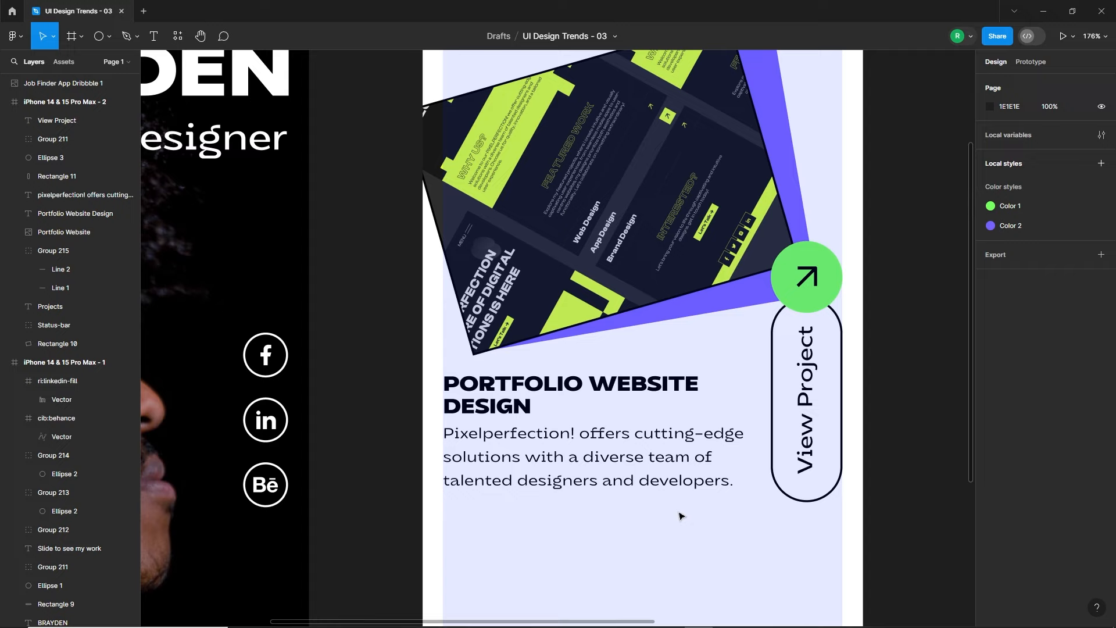
scroll(681, 517, down, 5)
scroll(695, 523, up, 4)
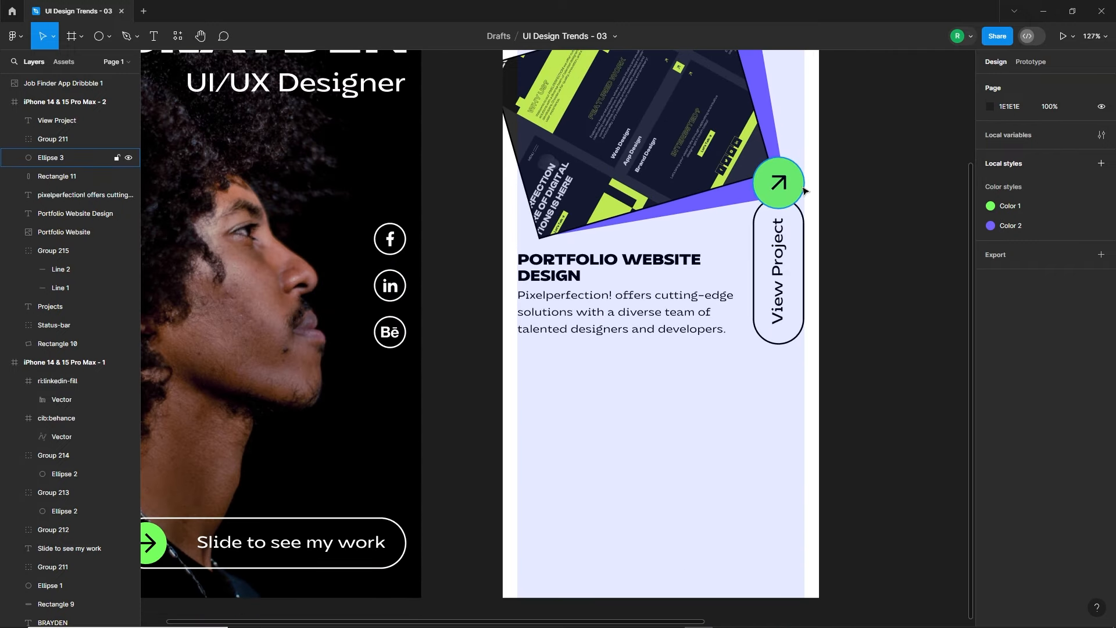
mouse_move(802, 190)
mouse_down()
mouse_move(766, 338)
mouse_move(566, 563)
mouse_up()
click(1102, 346)
click(1102, 317)
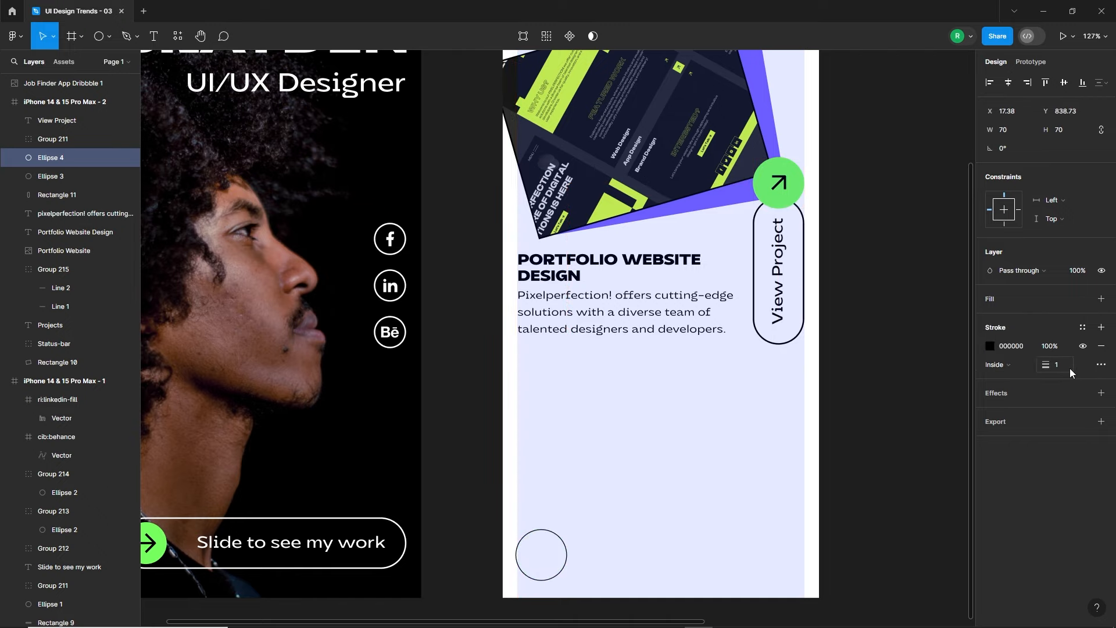
text(2)
key(Return)
click(605, 614)
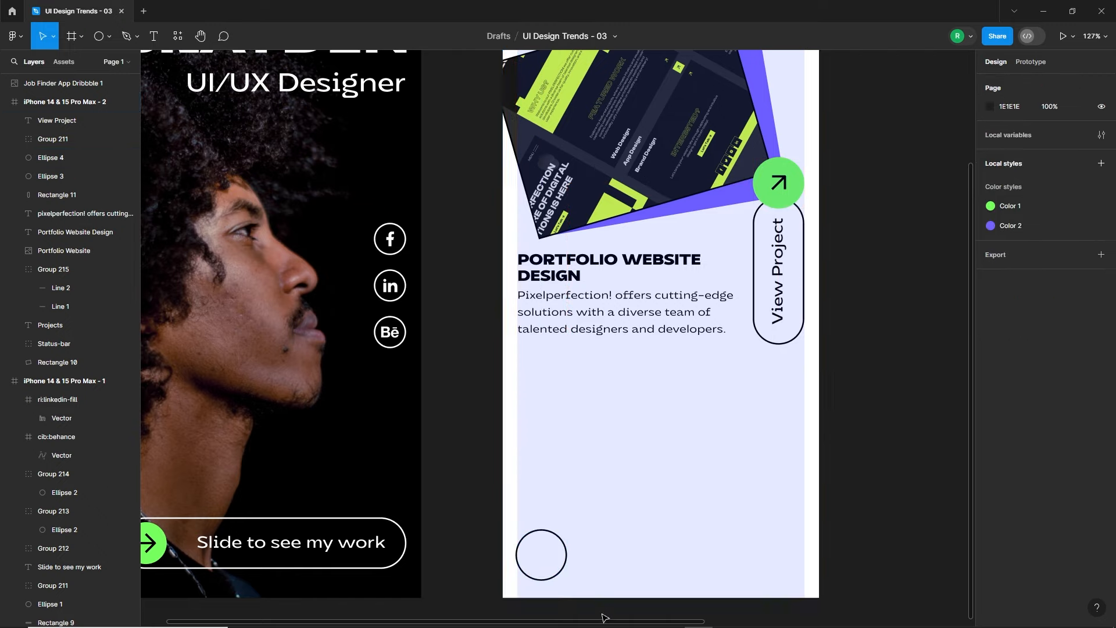
Step: Fit the outlined circle to the left margin and place a copy beside it at about X 117, Y 842
scroll(604, 613, up, 2)
mouse_move(542, 514)
mouse_down()
mouse_move(546, 541)
mouse_move(531, 523)
mouse_move(649, 513)
mouse_up()
key(shift+Up)
key(shift+Up)
click(592, 527)
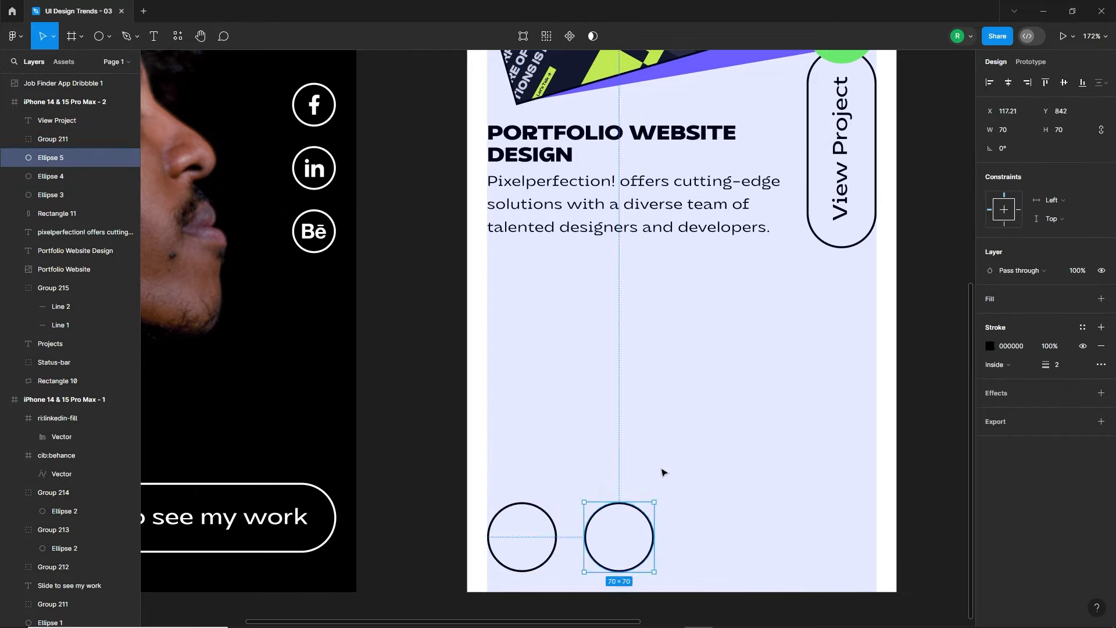
Step: Search the Iconify plugin for "filter" and insert the solid funnel icon mdi:filter into the Projects screen
click(663, 470)
right_click(598, 336)
mouse_move(639, 520)
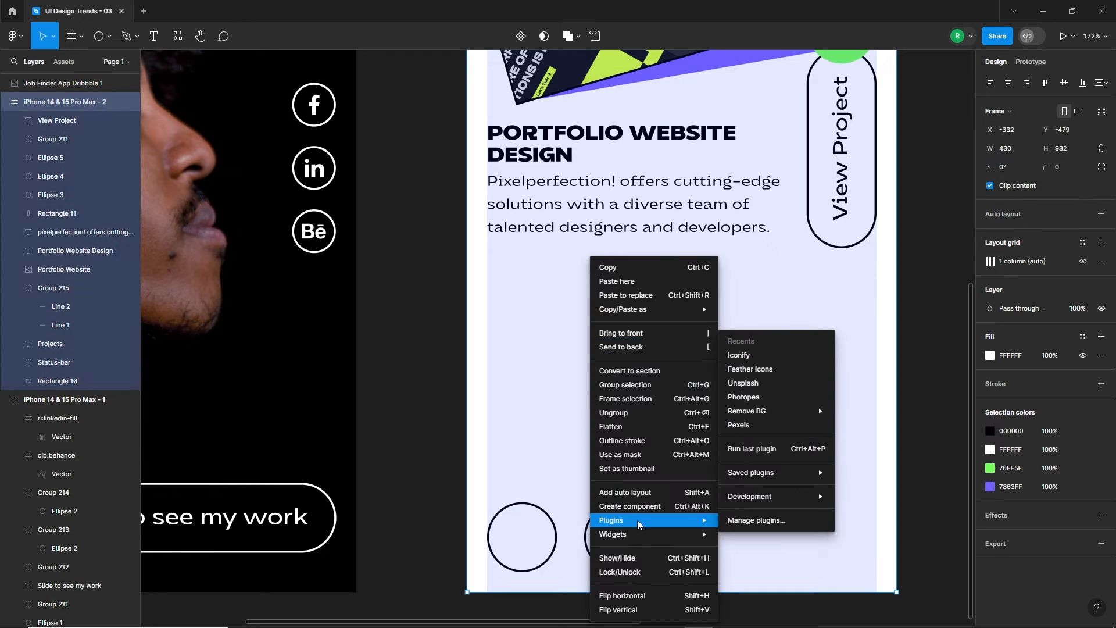
click(770, 357)
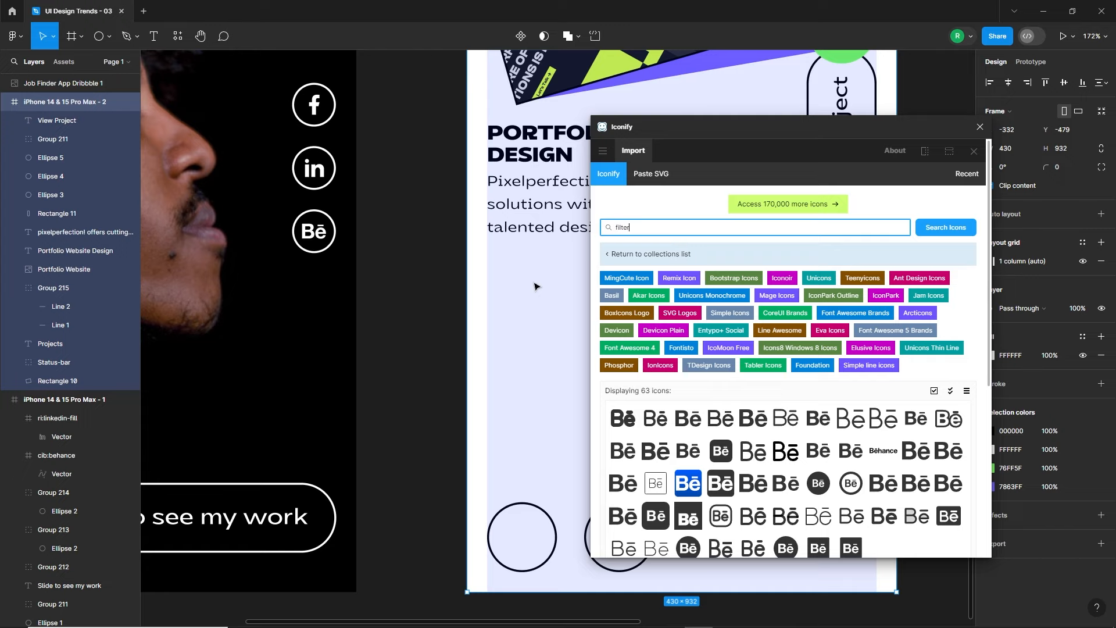
key(Return)
scroll(768, 506, down, 2)
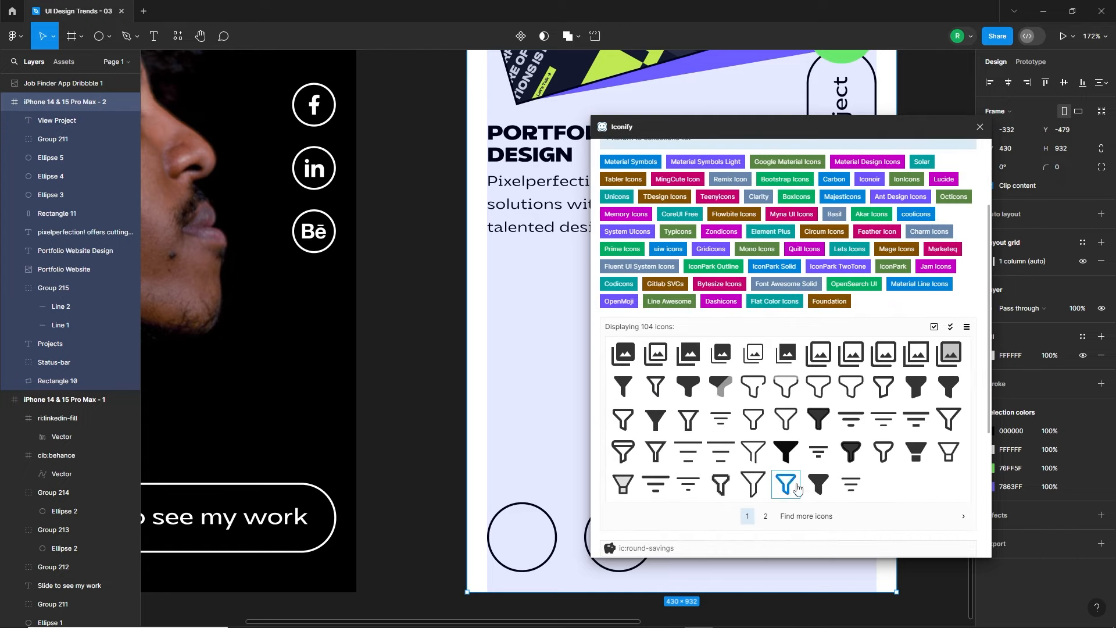
drag(527, 390, 527, 388)
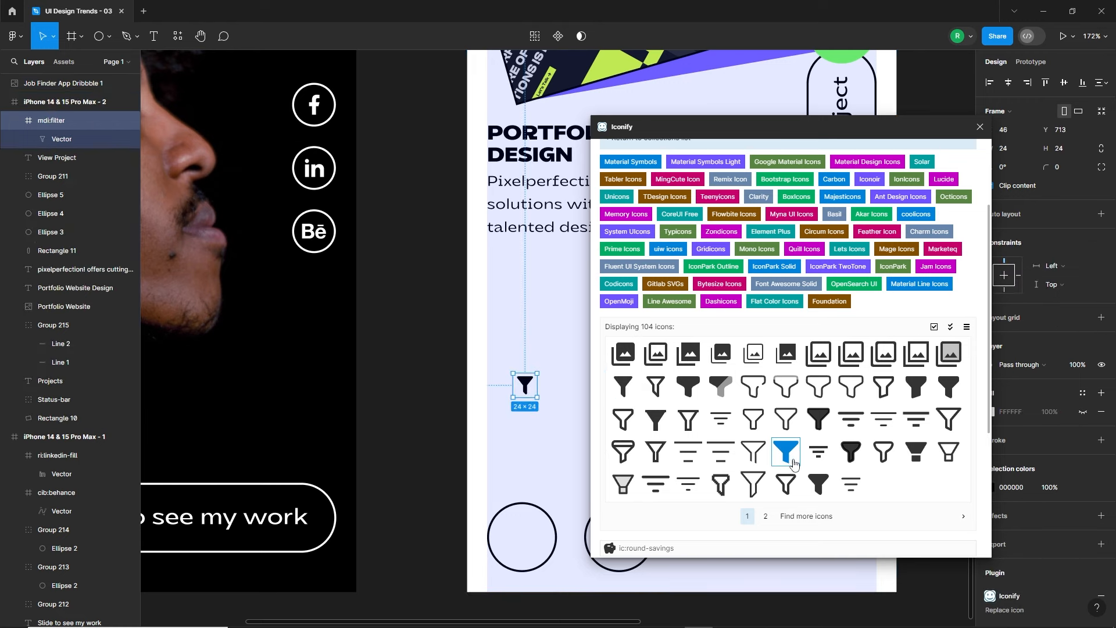
Step: Insert the clarity:filter-solid funnel from Iconify, plus the solid ion:heart-sharp icon from a search for "heart"
drag(587, 452, 539, 446)
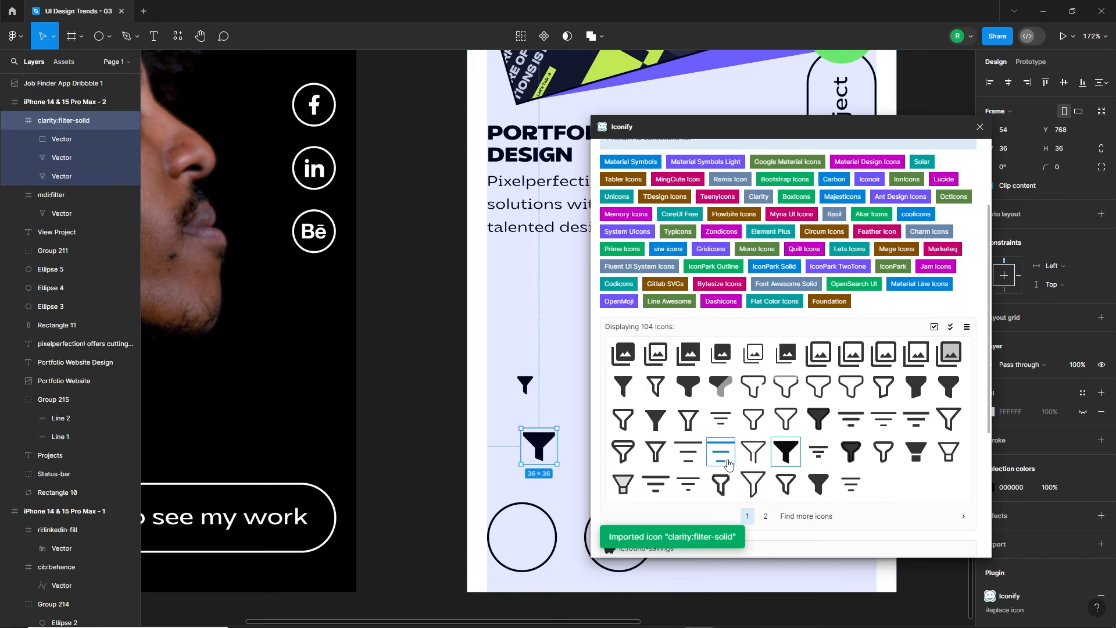
scroll(640, 250, up, 2)
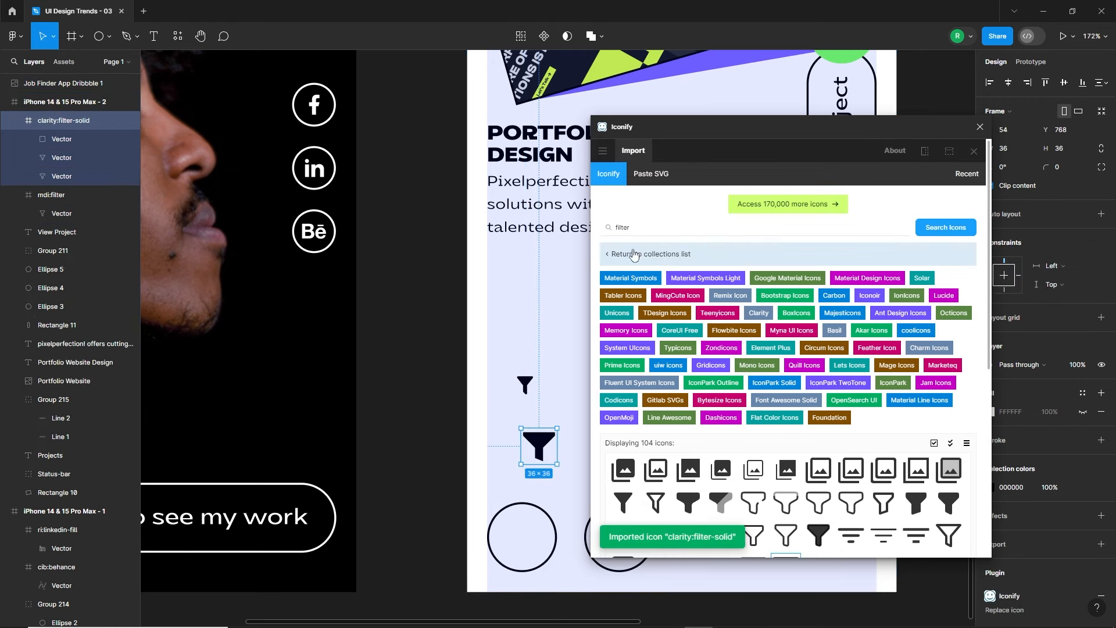
click(648, 225)
text(heart)
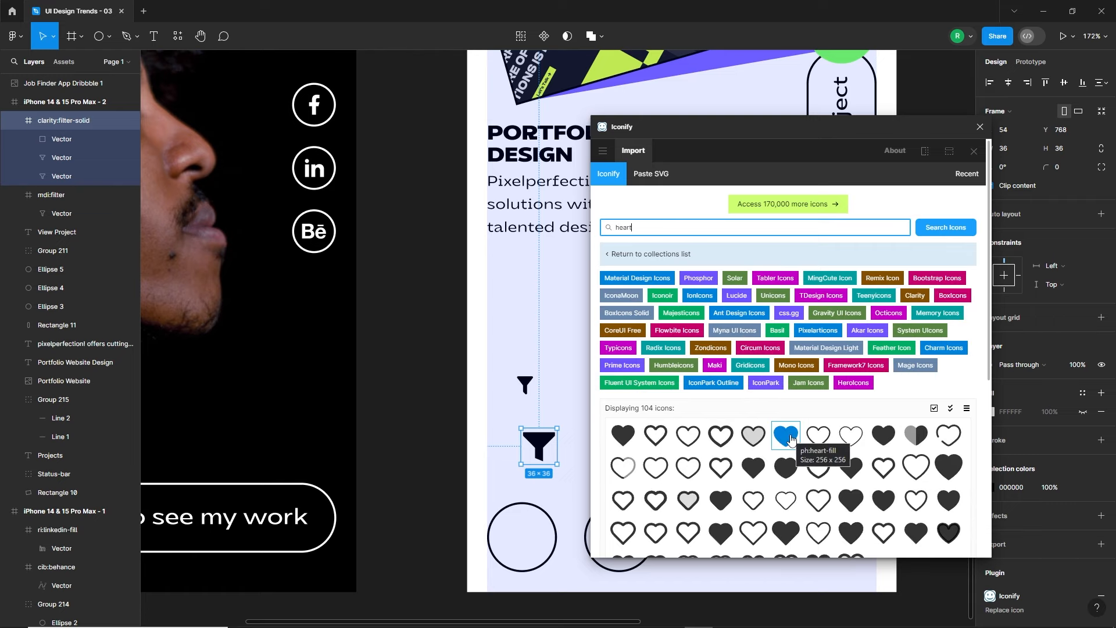
drag(958, 509, 576, 355)
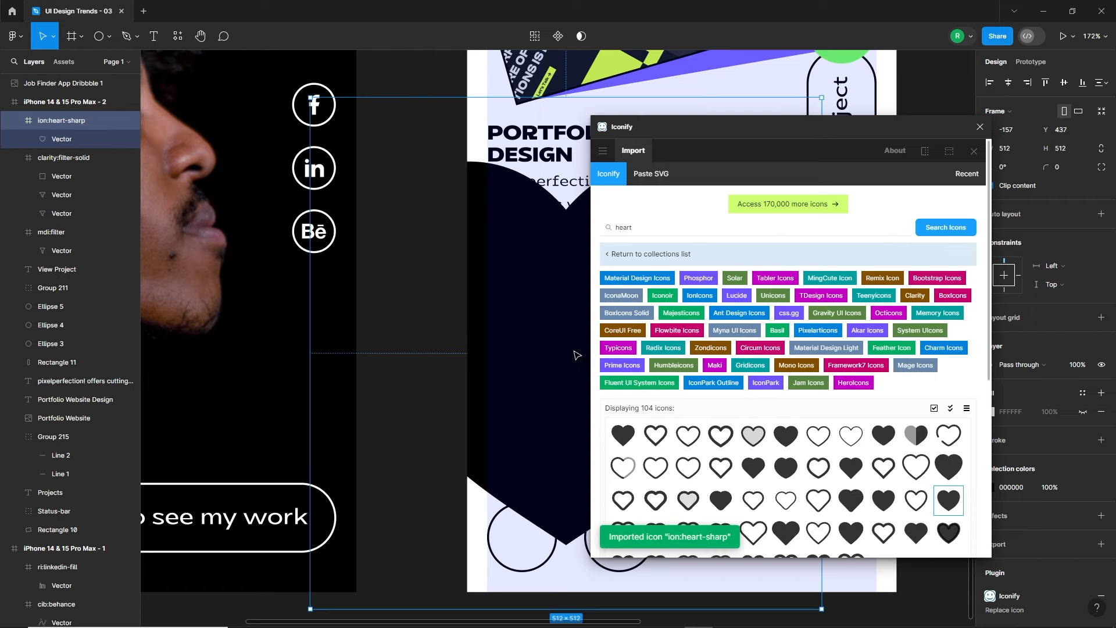
click(979, 129)
Step: Shrink the heart icon to button size and center it inside the second outlined circle
drag(822, 317, 641, 317)
drag(584, 349, 655, 396)
scroll(622, 523, up, 2)
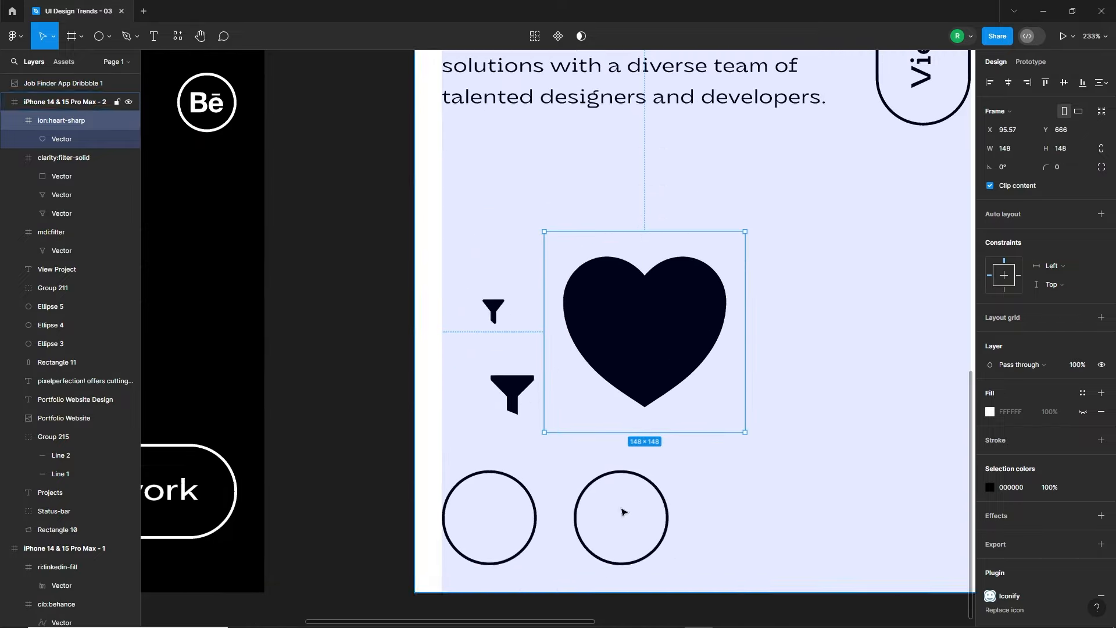
drag(746, 432, 682, 369)
drag(651, 339, 648, 493)
scroll(656, 567, up, 3)
key(Down)
key(Down)
key(Down)
key(Up)
click(687, 436)
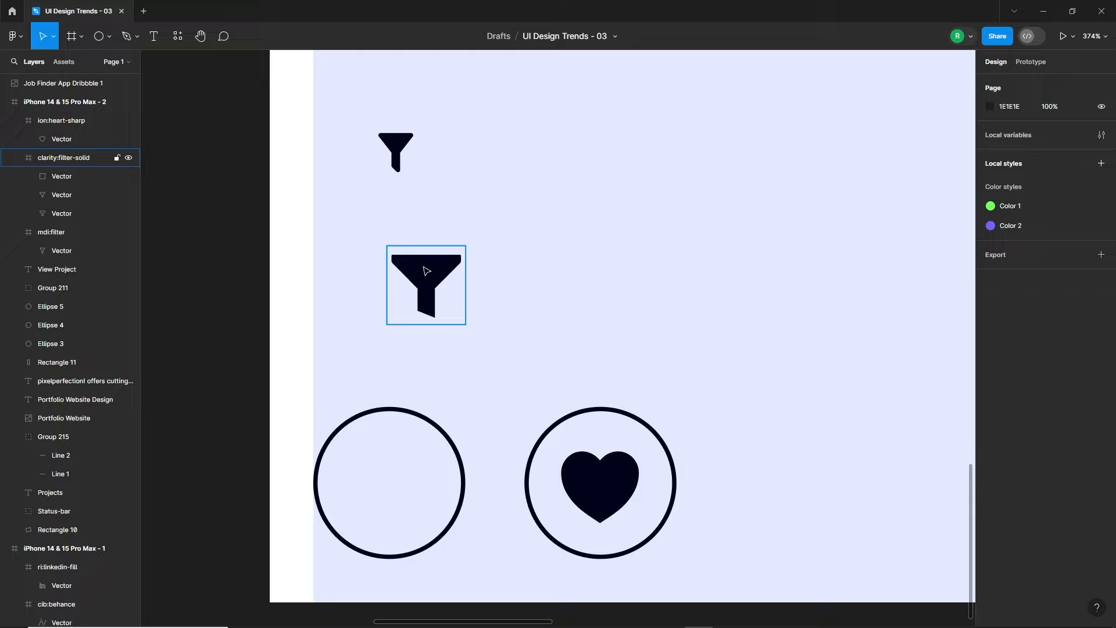
Step: Enlarge the mdi:filter funnel to 42 × 42, center it in the first circle and delete the spare larger funnel
drag(372, 178, 534, 482)
drag(508, 523, 505, 535)
drag(543, 490, 395, 489)
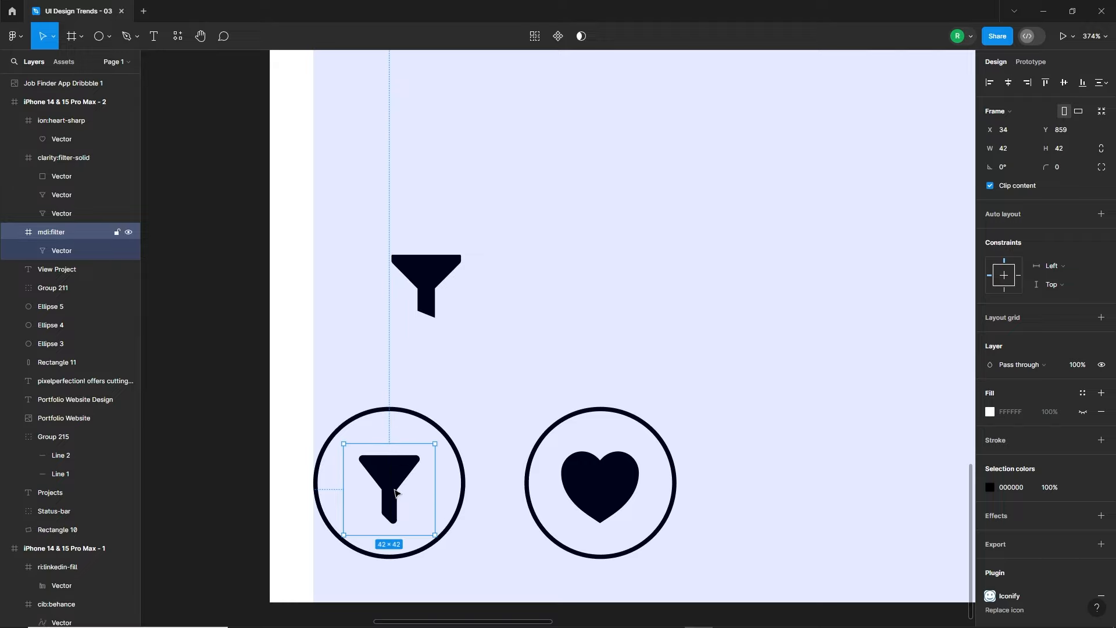
click(426, 285)
key(Delete)
Step: Duplicate the View Project pill outline, rotate the copy 90° and place it beside the heart button against the right margin
scroll(490, 406, down, 5)
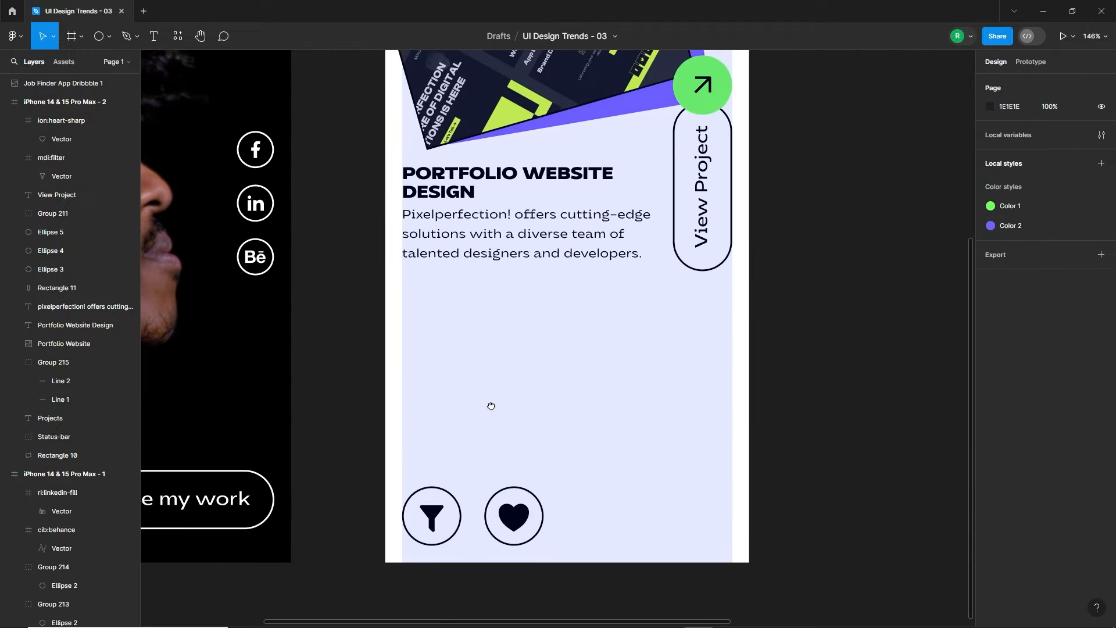
drag(491, 406, 483, 423)
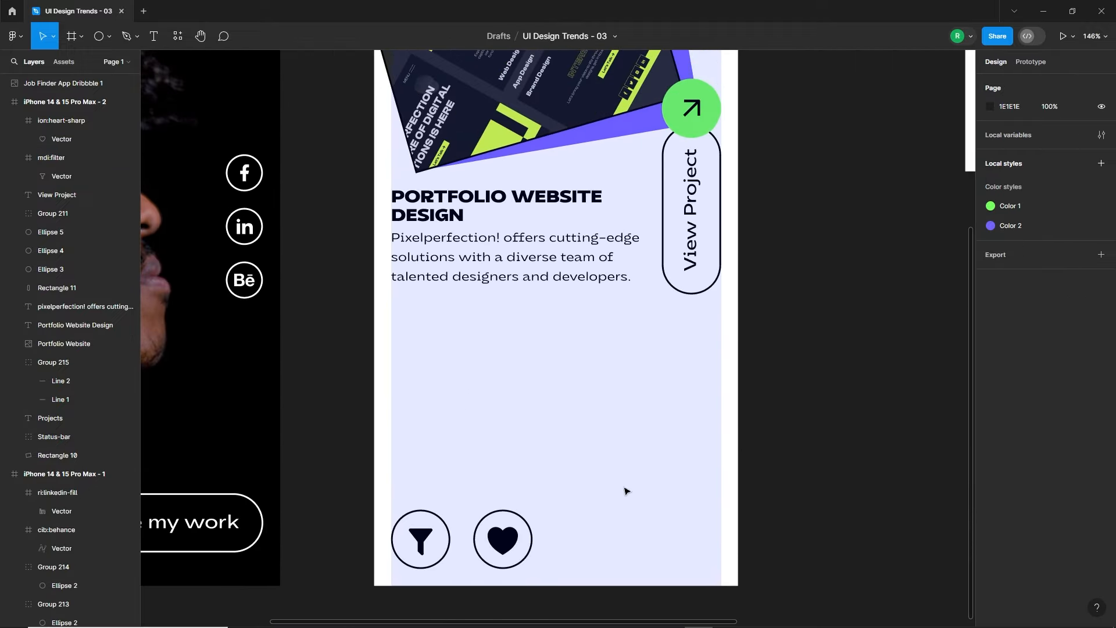
drag(704, 297, 639, 532)
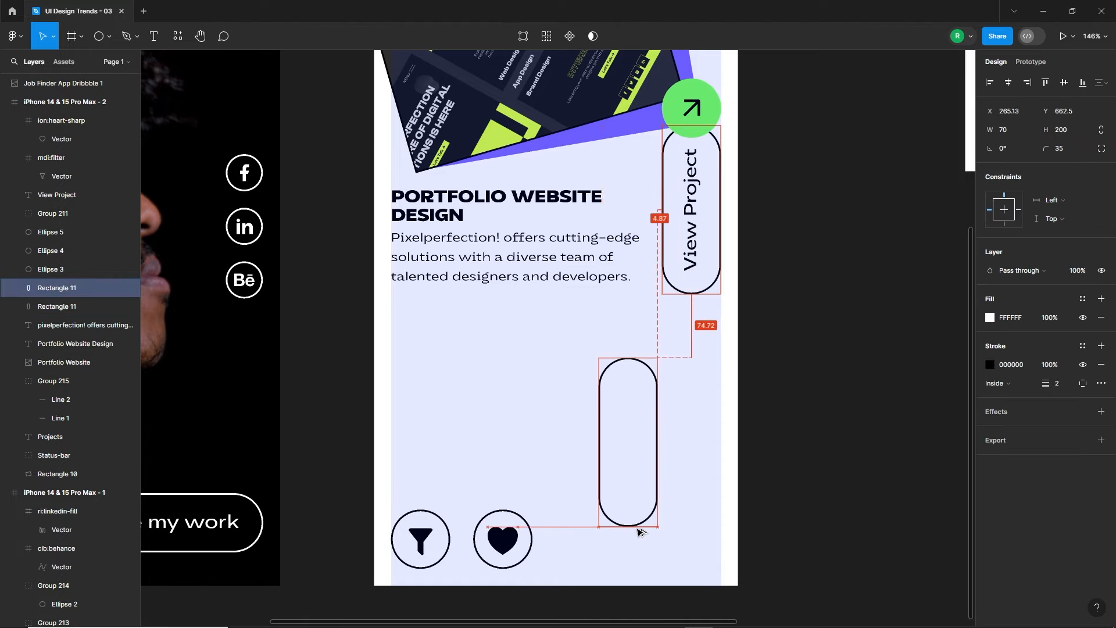
drag(659, 358, 542, 406)
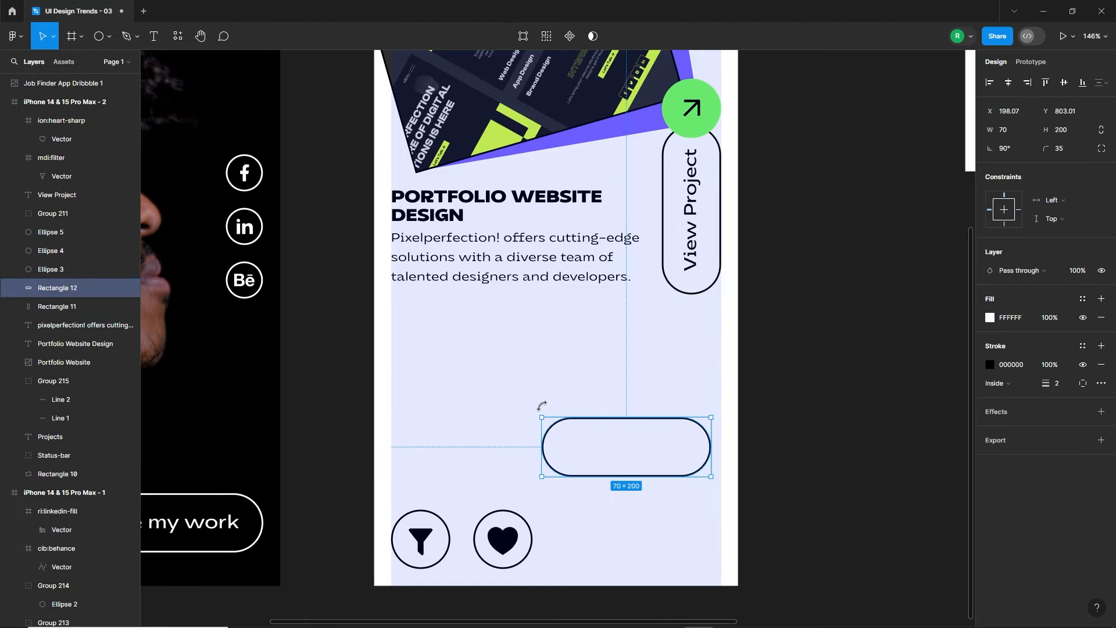
drag(653, 464, 668, 536)
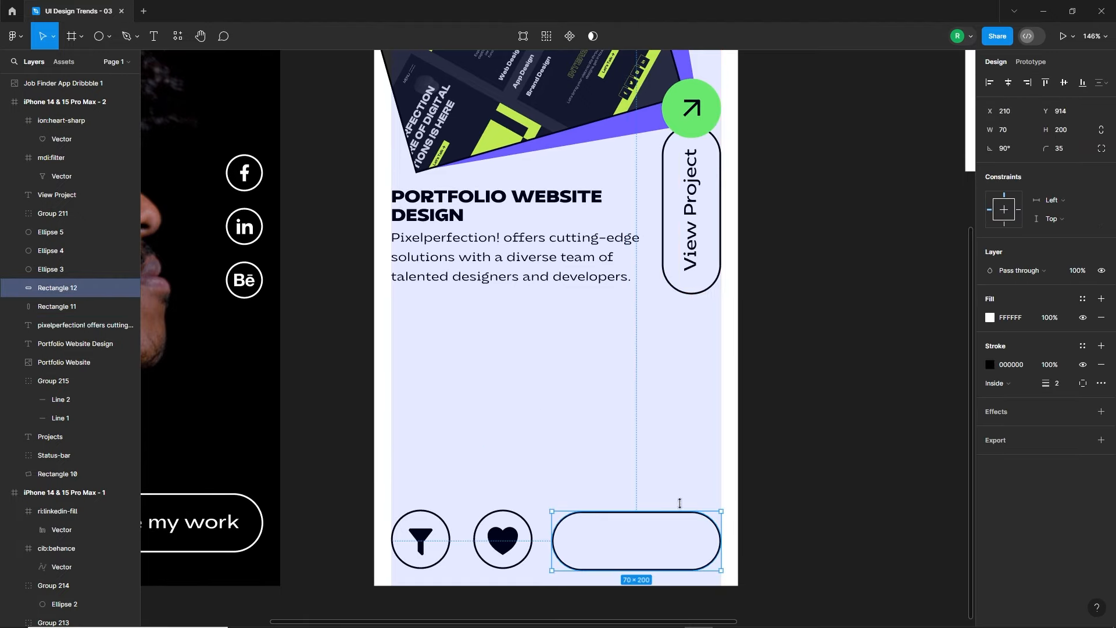
Step: Fill the horizontal pill next to the heart button with near-black
click(991, 318)
drag(877, 406, 832, 476)
key(Escape)
Step: Duplicate the View Project label, rotate the copy to horizontal and change its text to "Hire Me"
drag(691, 258, 555, 456)
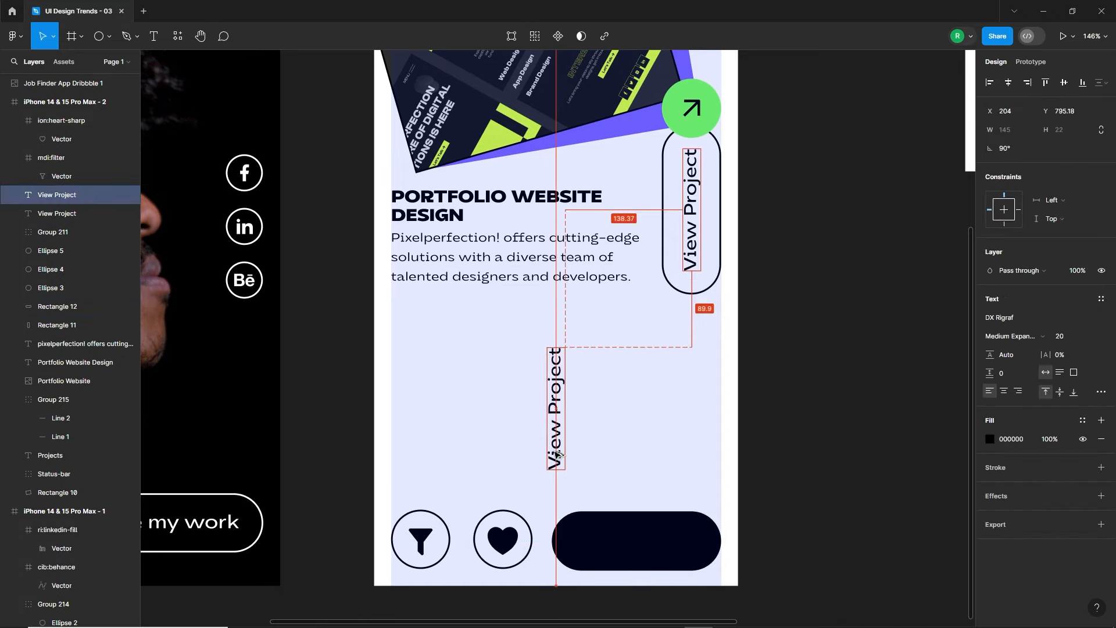
drag(569, 339, 631, 432)
key(Return)
text(Hire Me)
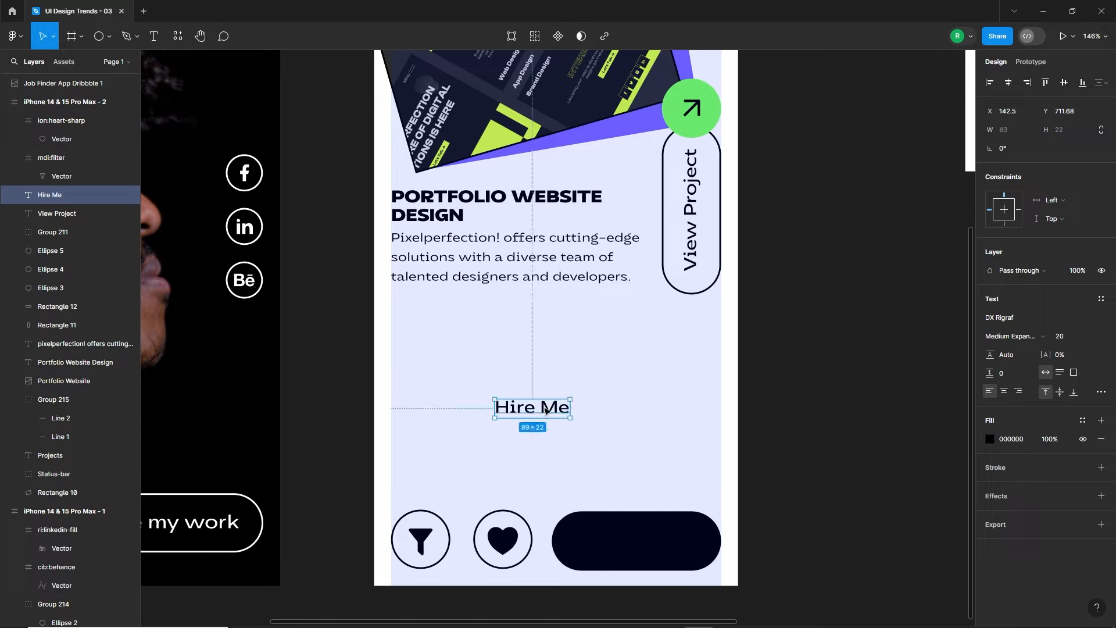
Step: Place the Hire Me label on the dark pill and color its text white (FFFFFF)
drag(547, 411, 635, 547)
click(990, 439)
click(837, 326)
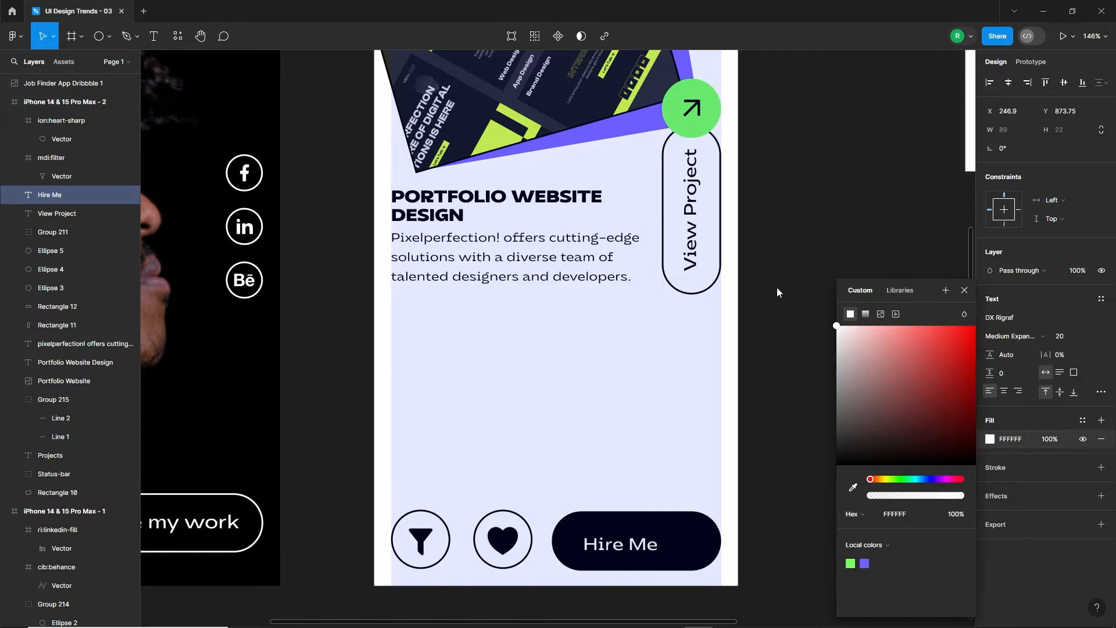
Step: Set the Hire Me label's font size to 25 and center it vertically in the left part of the pill
click(1068, 337)
text(24)
key(Return)
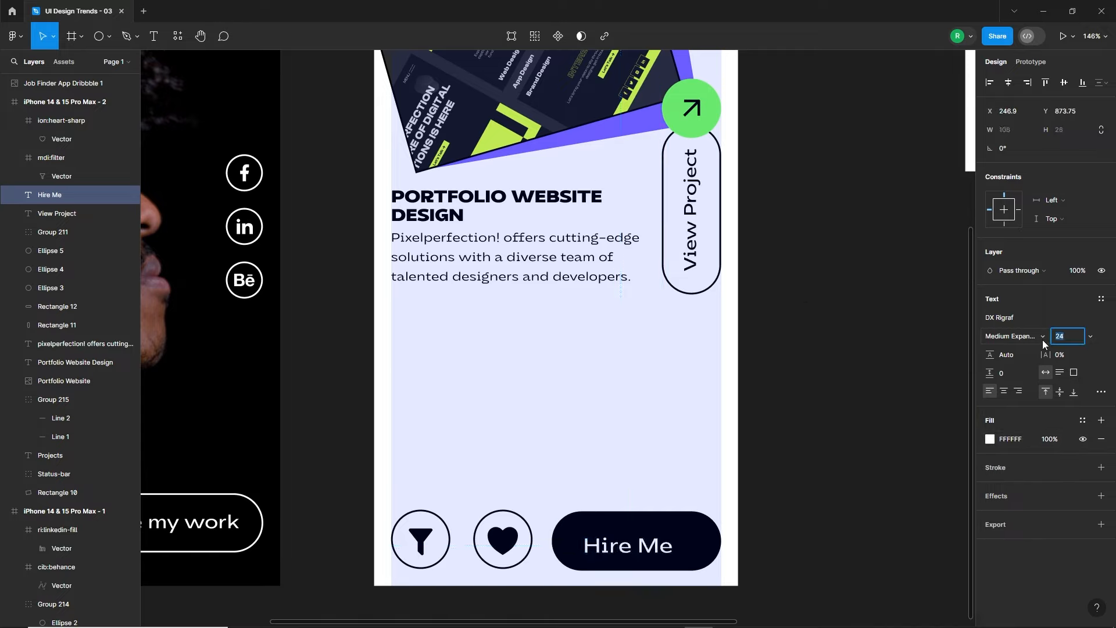
key(Up)
click(845, 462)
drag(633, 547, 623, 542)
click(635, 469)
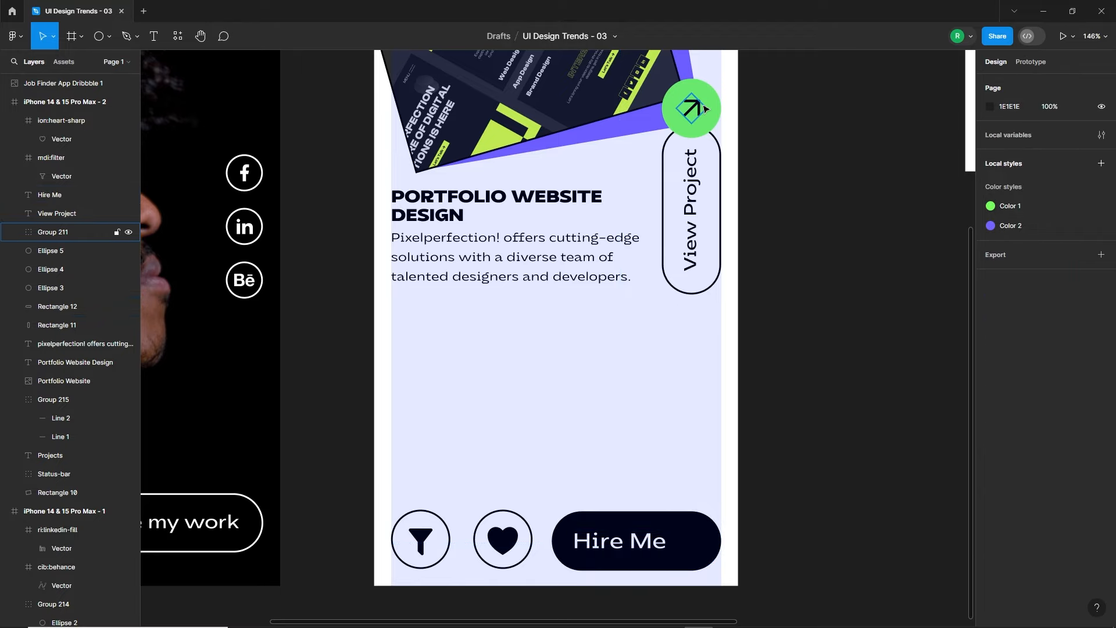
Step: Copy the diagonal arrow from the green circle into the Hire Me pill, after its label, and color it white
drag(706, 109, 709, 542)
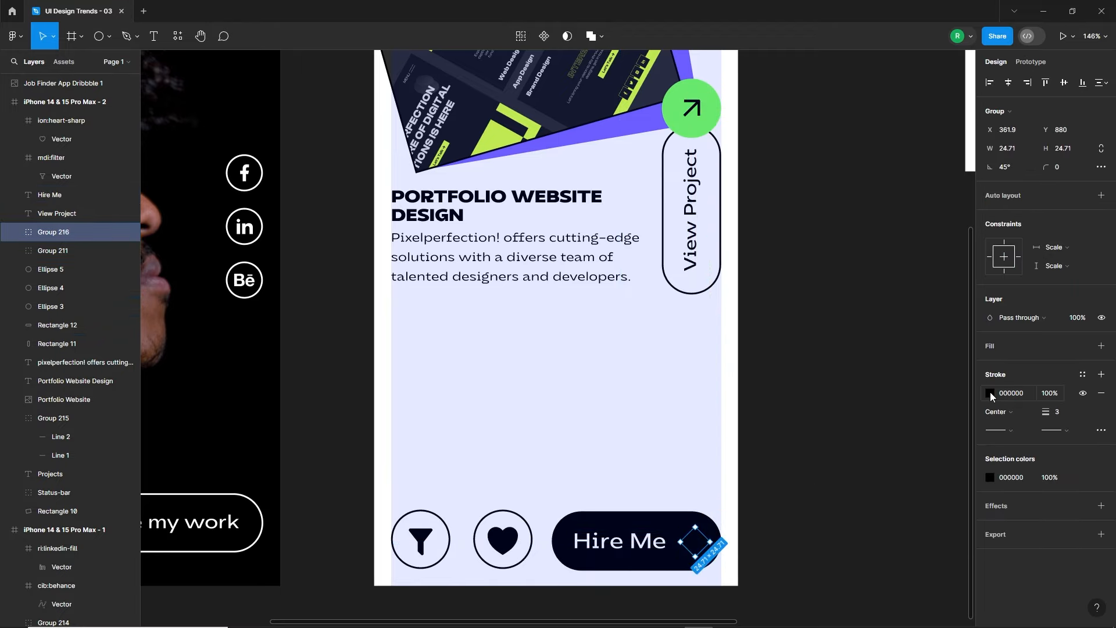
click(990, 477)
click(744, 255)
scroll(687, 572, up, 5)
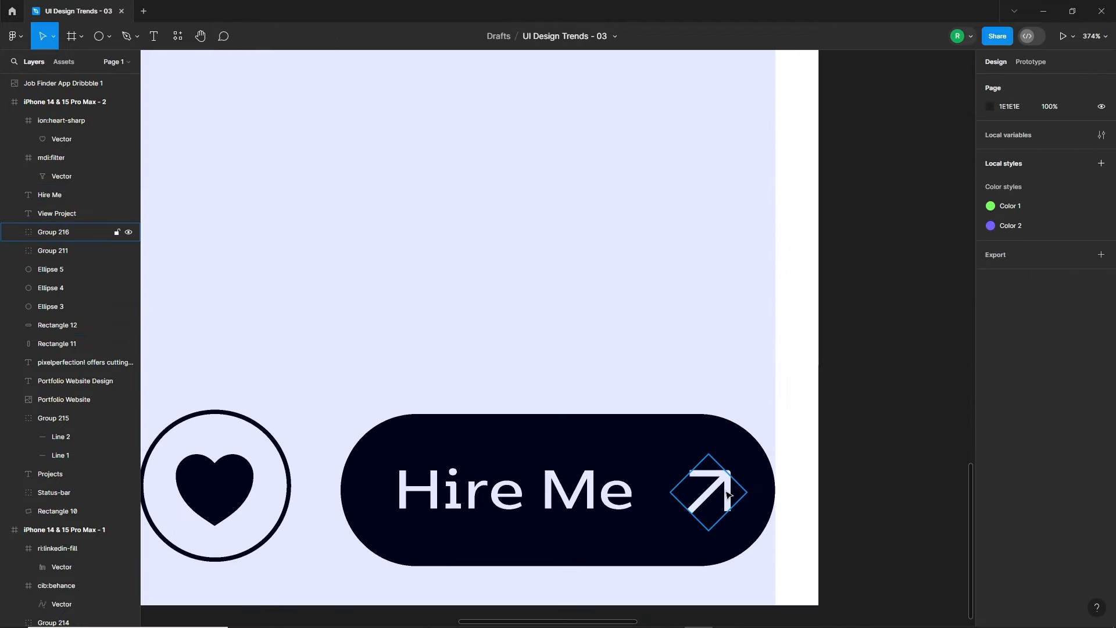
drag(729, 499, 721, 499)
Step: Group the Hire Me pill, the heart button and the filter button each with their own contents
scroll(814, 508, down, 4)
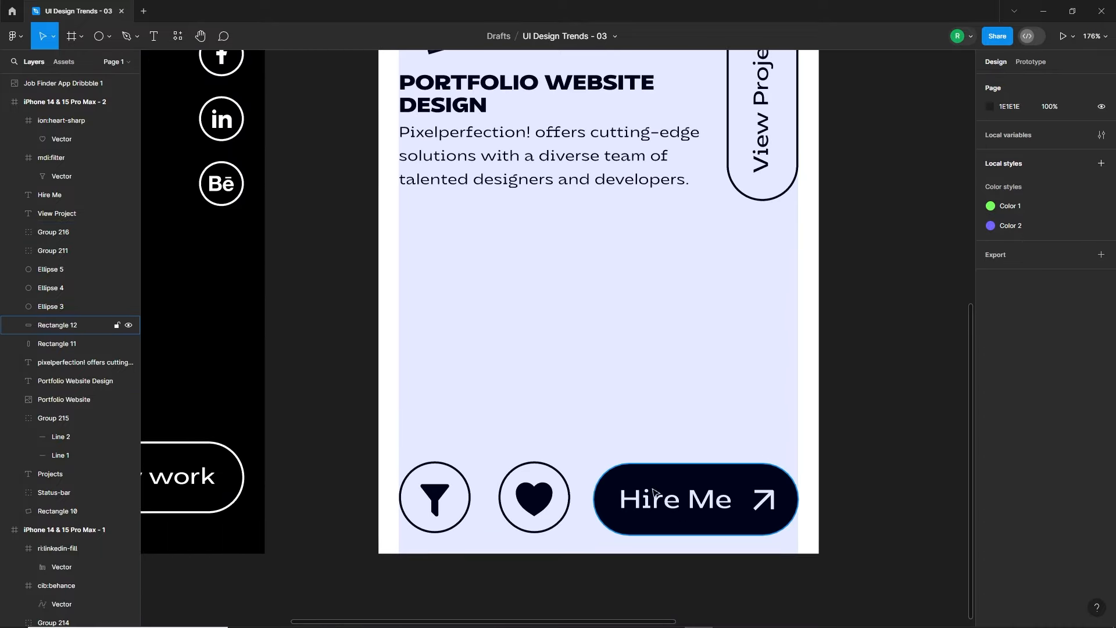
drag(643, 418, 815, 552)
key(ctrl+g)
drag(497, 427, 595, 528)
key(ctrl+g)
drag(425, 409, 497, 511)
key(ctrl+g)
Step: Distribute the filter, heart and Hire Me button groups with equal horizontal spacing
click(698, 499)
shift+click(558, 497)
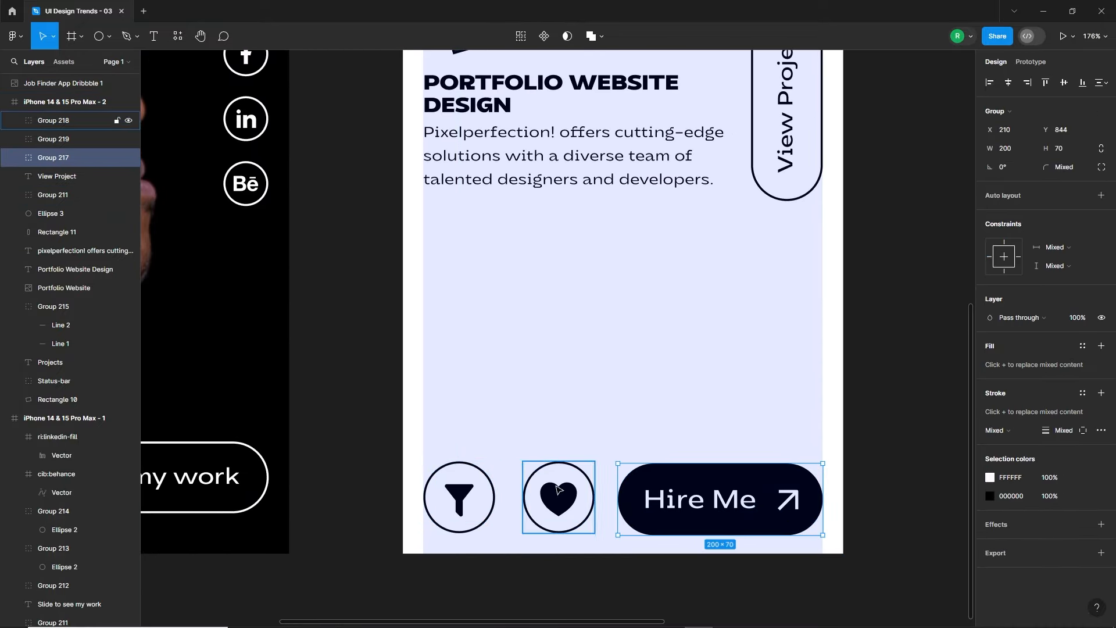
shift+click(474, 493)
click(1100, 88)
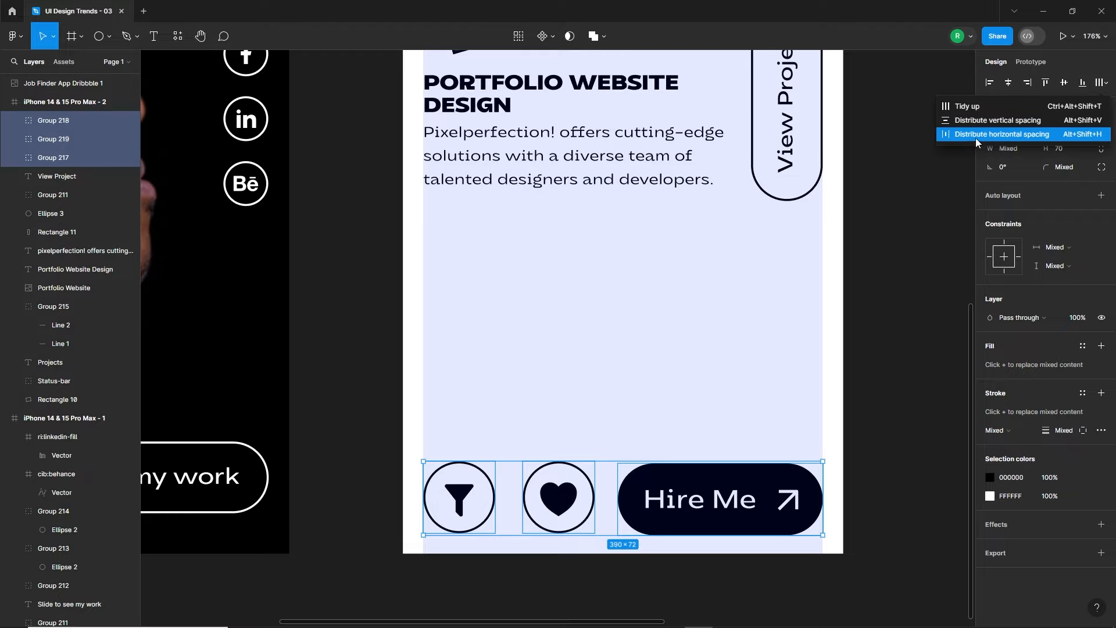
click(1041, 132)
click(517, 516)
Step: Draw a rectangle on the empty canvas below the Projects screen and set its size to 1240 × 70
scroll(623, 297, down, 5)
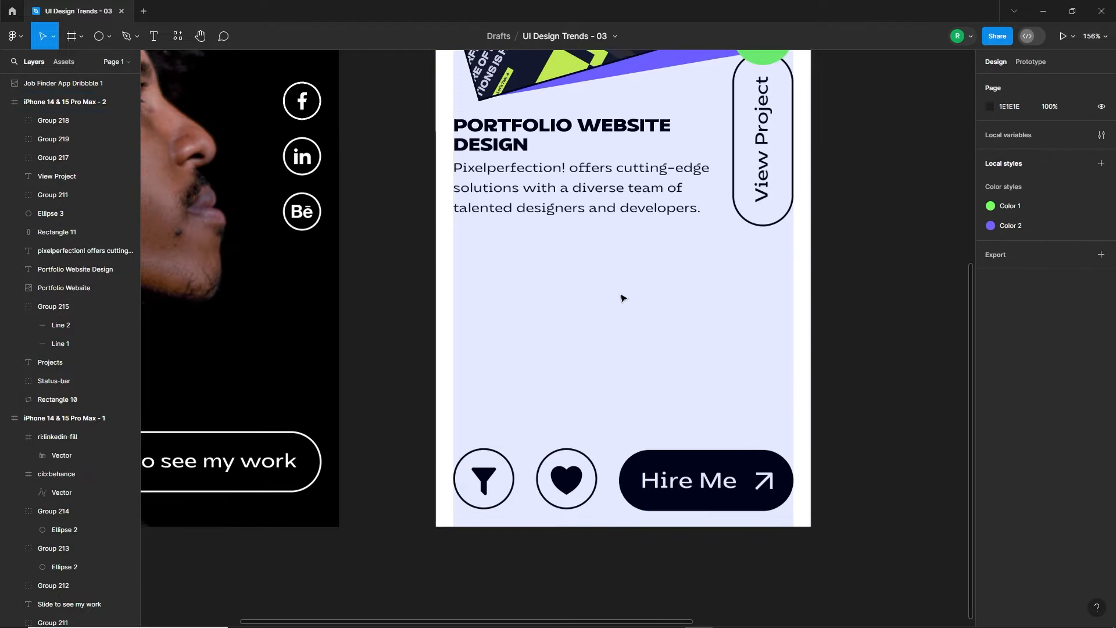
scroll(593, 426, down, 1)
drag(580, 408, 599, 437)
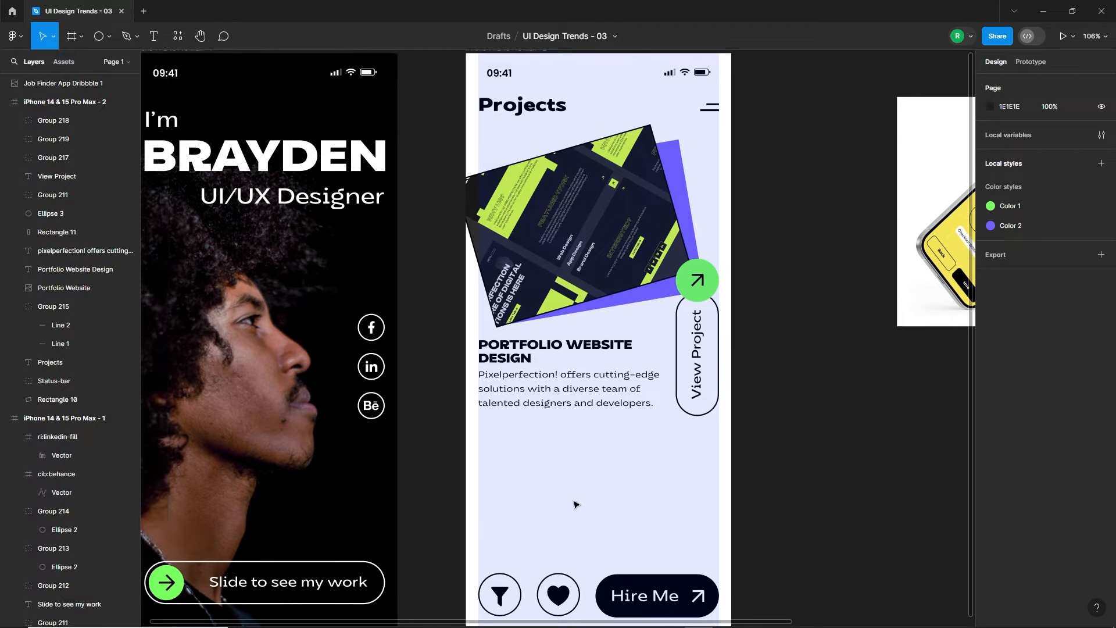
scroll(576, 505, down, 8)
drag(717, 481, 628, 423)
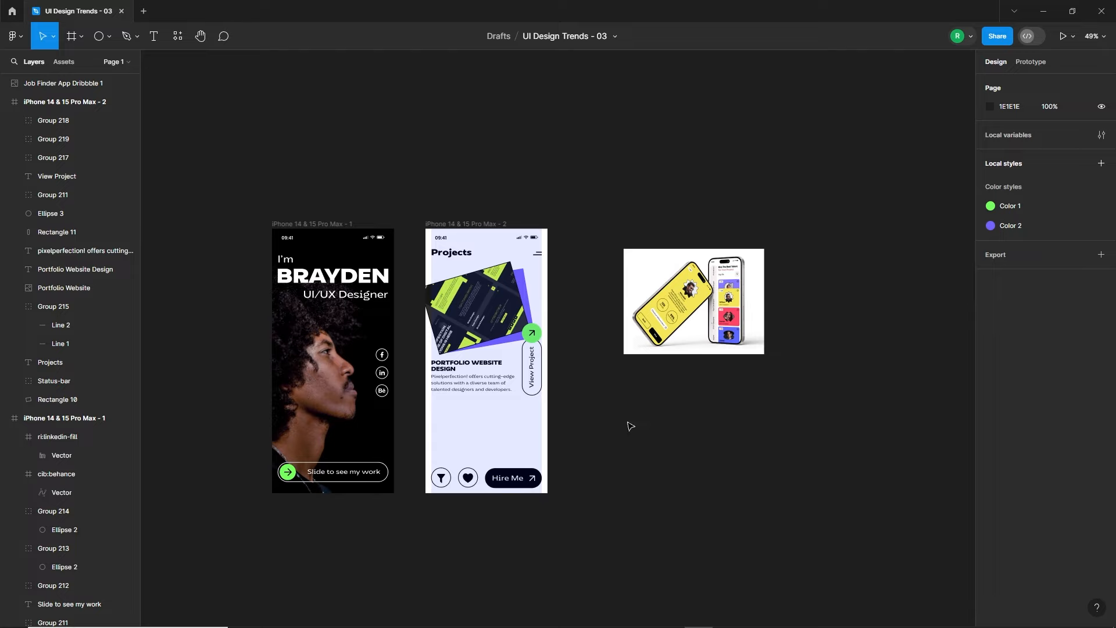
click(110, 44)
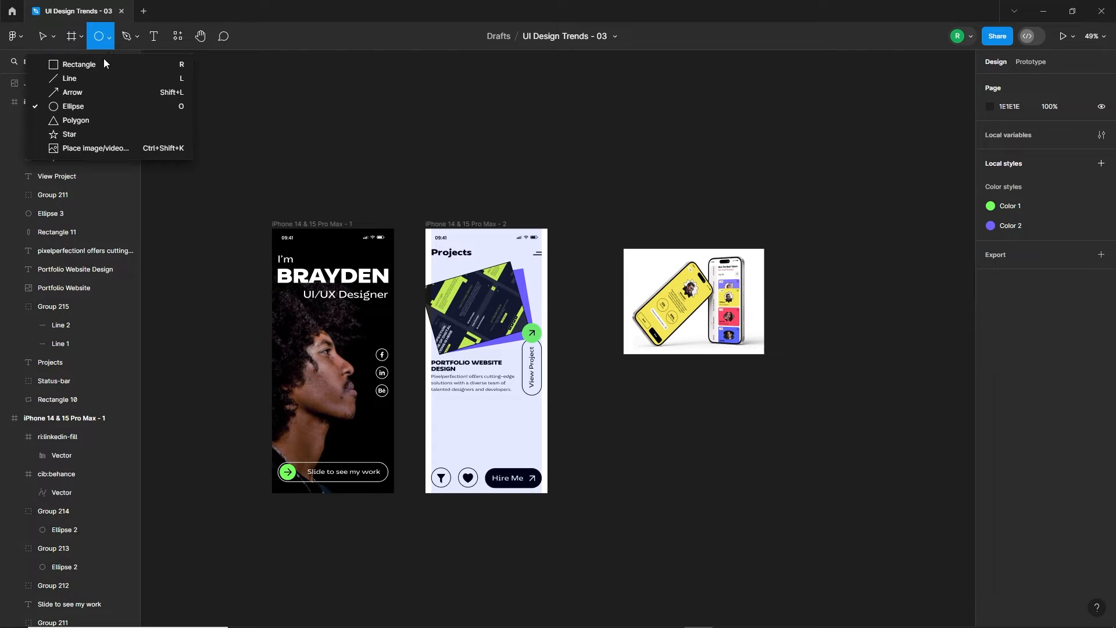
click(103, 60)
drag(473, 527, 758, 552)
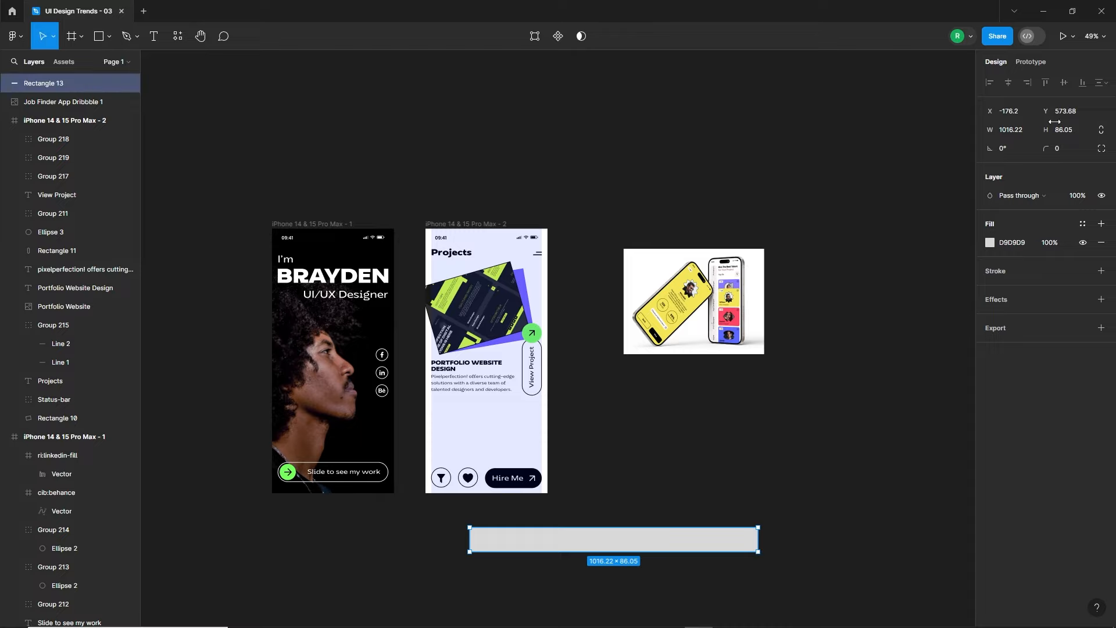
key(Return)
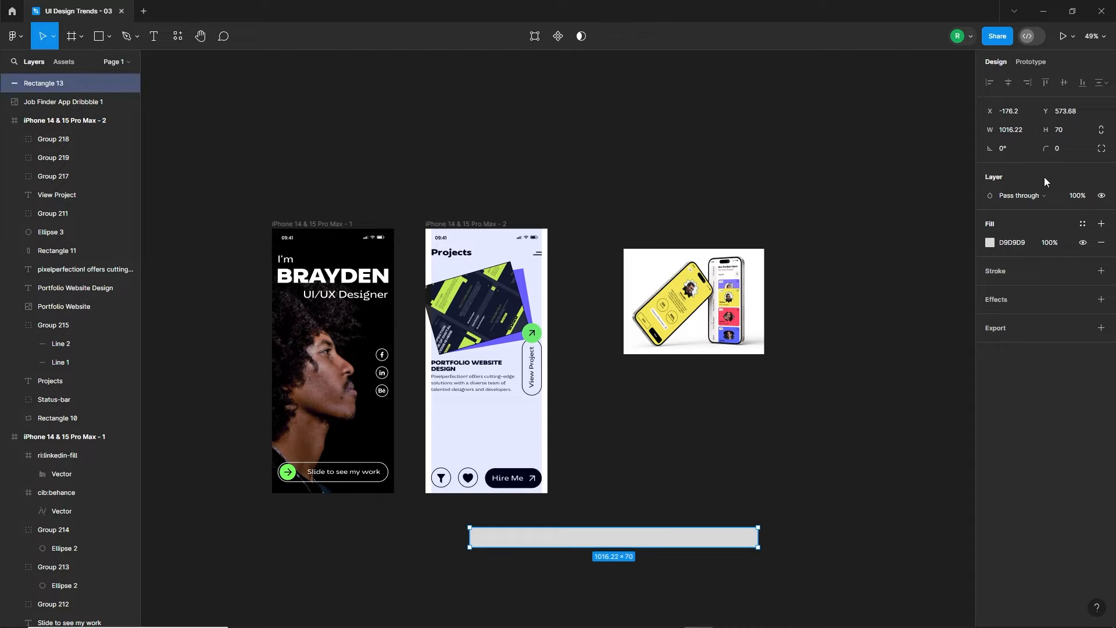
text(1240)
key(Return)
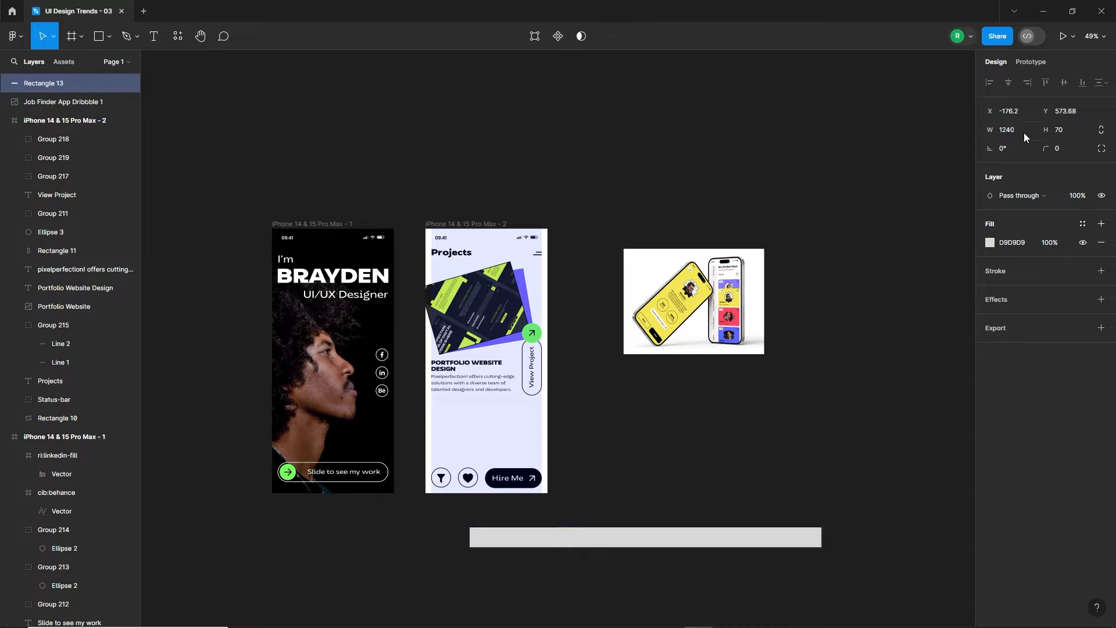
click(803, 482)
Step: Shift the long rectangle under the Projects screen and fill it with the purple local color
drag(749, 538, 707, 545)
click(990, 243)
click(865, 518)
click(602, 528)
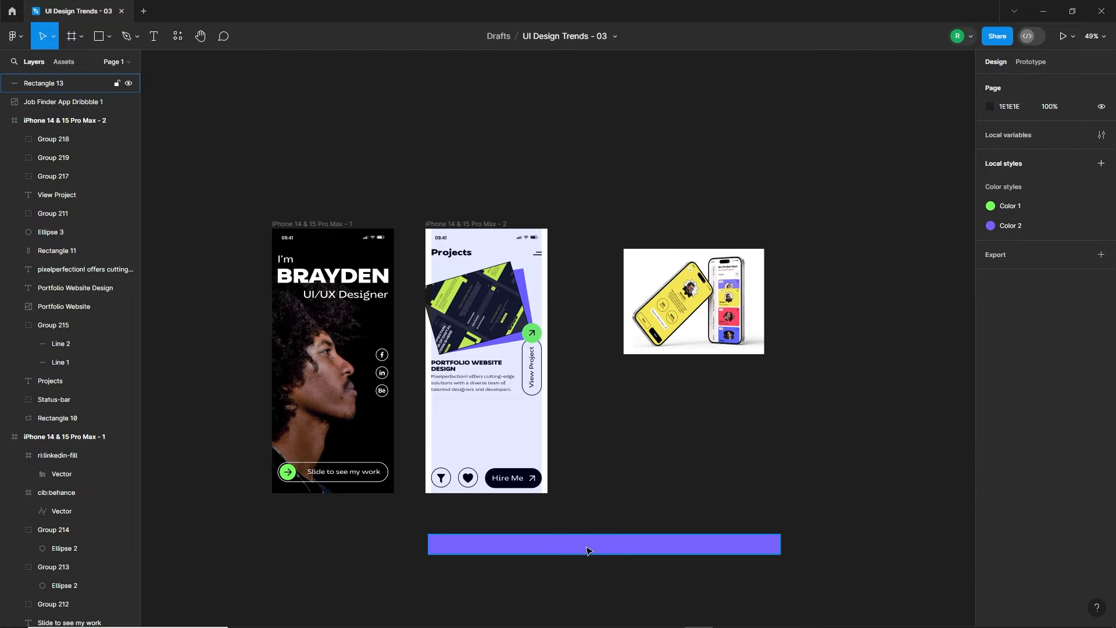
Step: Duplicate the purple band just beneath itself and slightly increase the height of both bands
alt+drag(589, 550, 589, 589)
shift+click(603, 550)
click(1067, 131)
key(Up)
key(Up)
click(814, 418)
Step: Shorten the lower band from its right end and fill it with the green local color
scroll(589, 615, up, 3)
click(756, 566)
drag(896, 563, 819, 563)
click(990, 243)
click(851, 519)
click(601, 532)
Step: Add a text label with the designer's first name near the left end of the purple band
key(t)
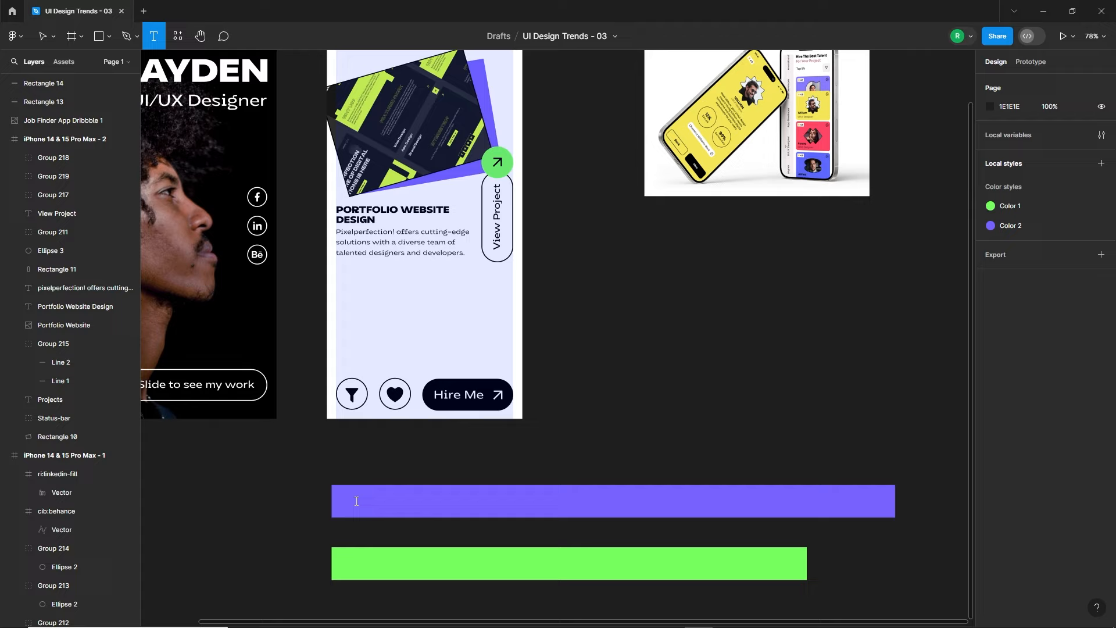
click(355, 501)
key(Escape)
drag(382, 505, 375, 501)
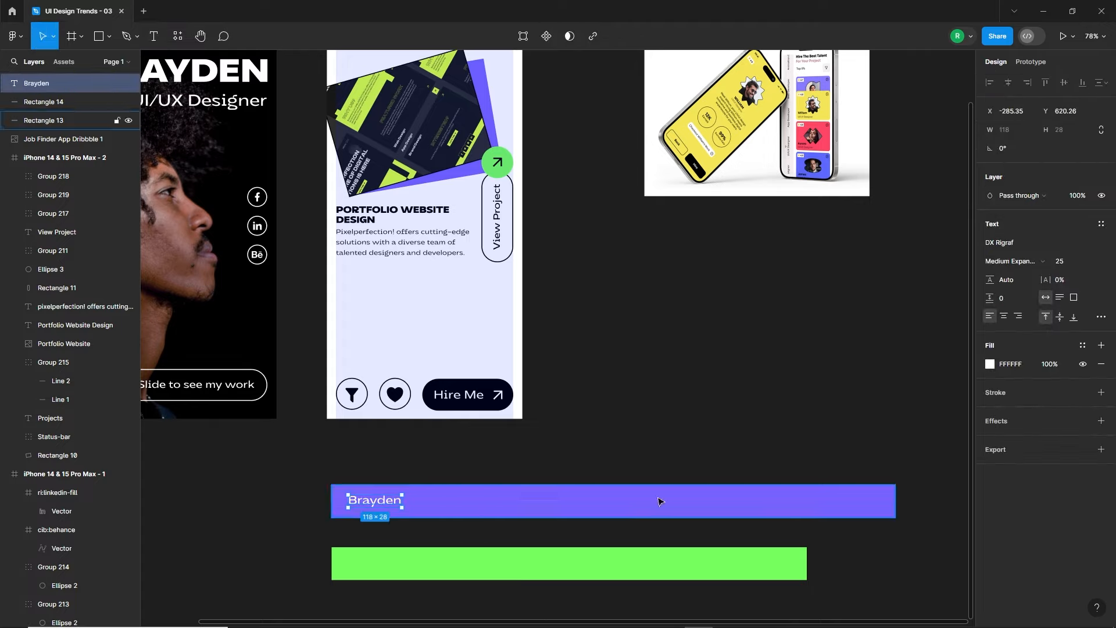
Step: Style the name label on the purple band as DX Rigraf Expanded, size 20, with a black fill
click(1010, 261)
click(1025, 243)
click(990, 364)
drag(849, 447, 836, 465)
click(1060, 261)
text(20)
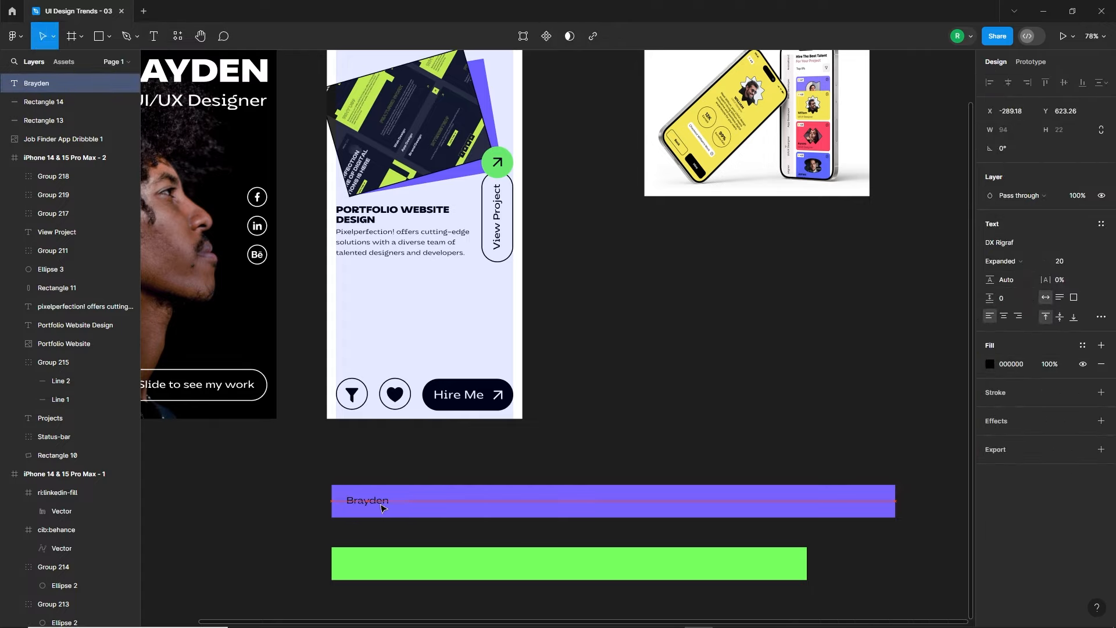
key(Escape)
Step: Add a solid black dot about 15 px in diameter after the name label, level with the text on the purple band
scroll(375, 504, up, 5)
key(o)
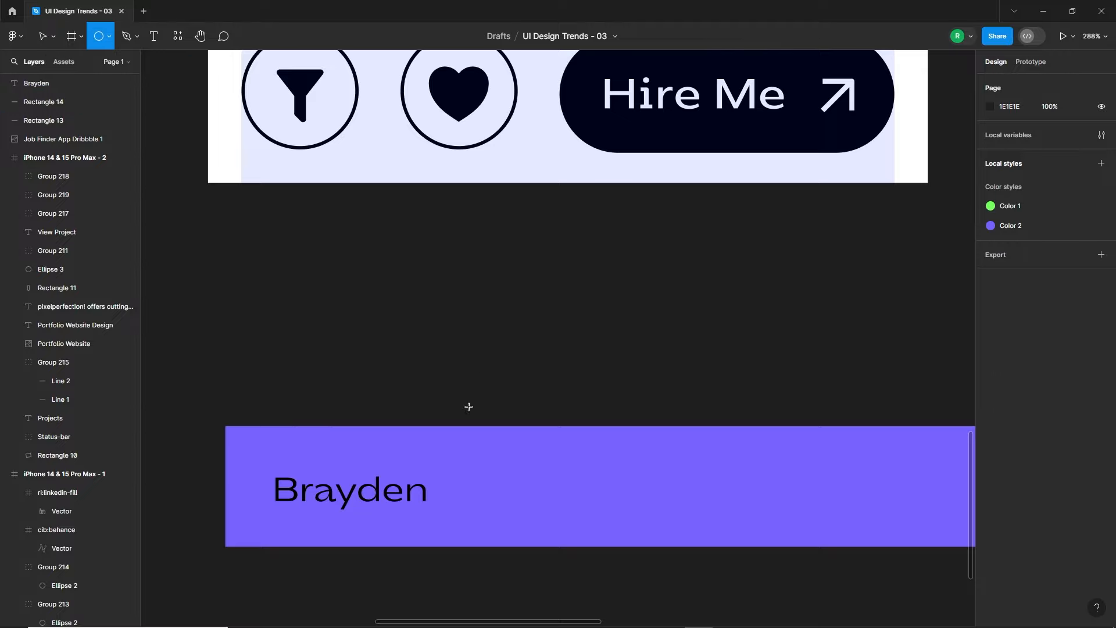
drag(467, 471, 498, 501)
click(990, 243)
drag(872, 390, 835, 423)
drag(476, 492, 499, 518)
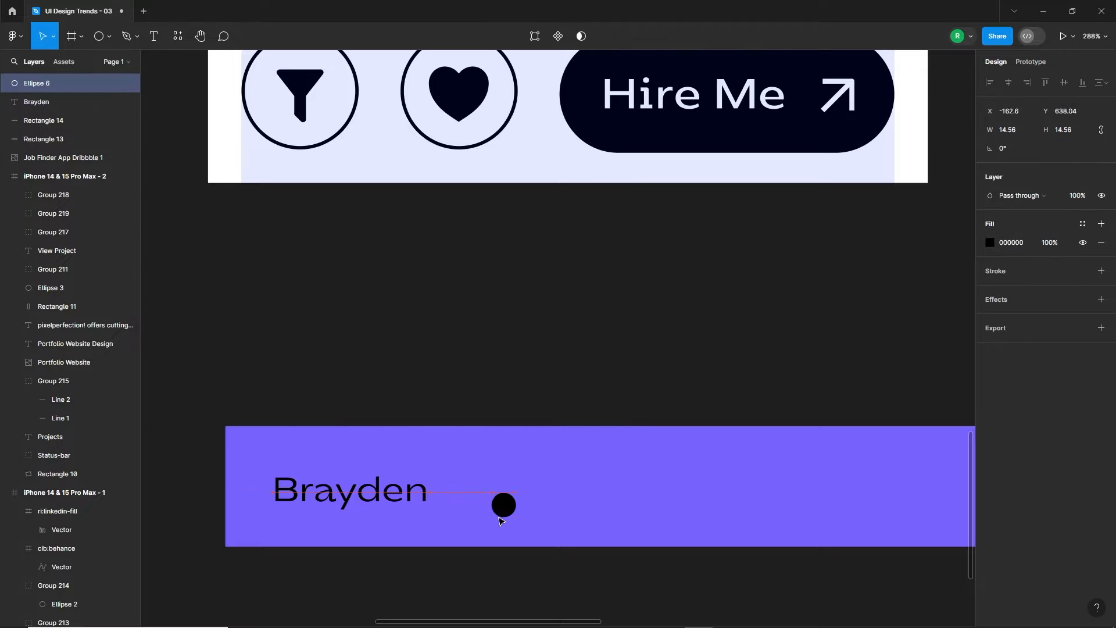
Step: Group the name label with the dot and add a copy of the label reading "Hire me" after the dot
shift+click(352, 494)
key(ctrl+g)
drag(351, 494, 638, 497)
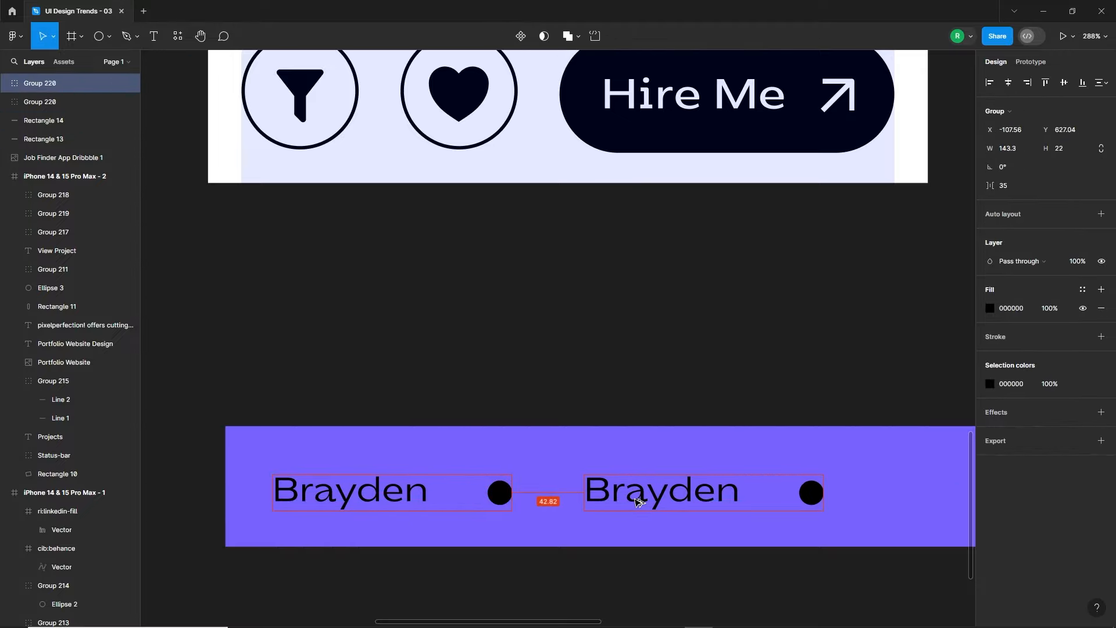
drag(280, 440, 483, 463)
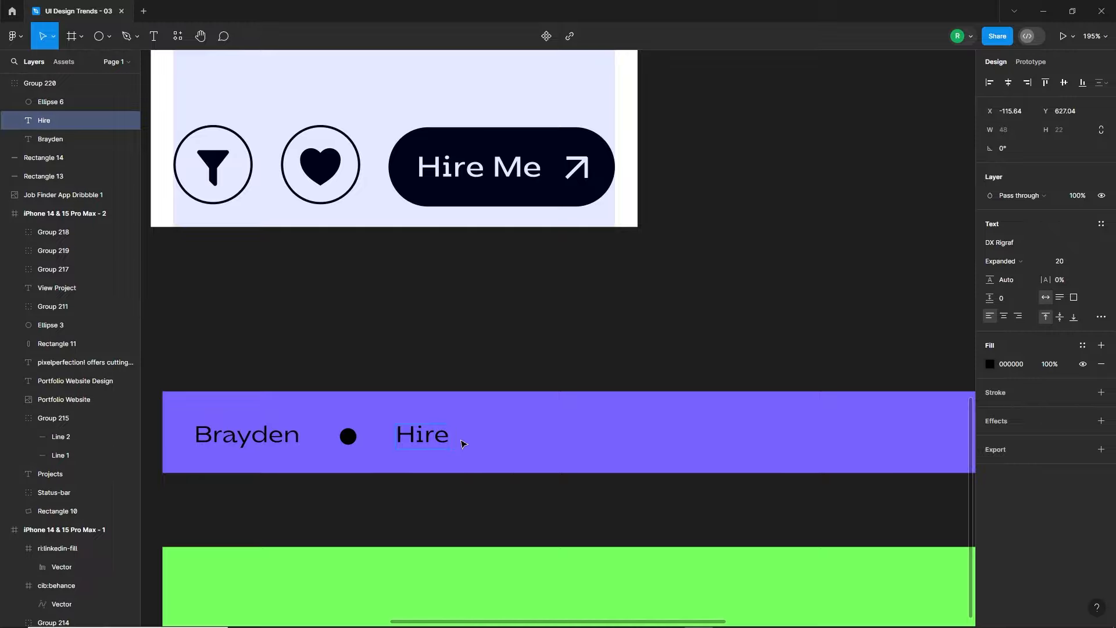
click(1101, 317)
click(910, 480)
click(521, 324)
click(274, 444)
Step: Duplicate the black dot to the far side of the "Hire me" label
scroll(275, 446, down, 5)
drag(277, 446, 436, 463)
key(Delete)
double_click(311, 445)
drag(311, 445, 403, 455)
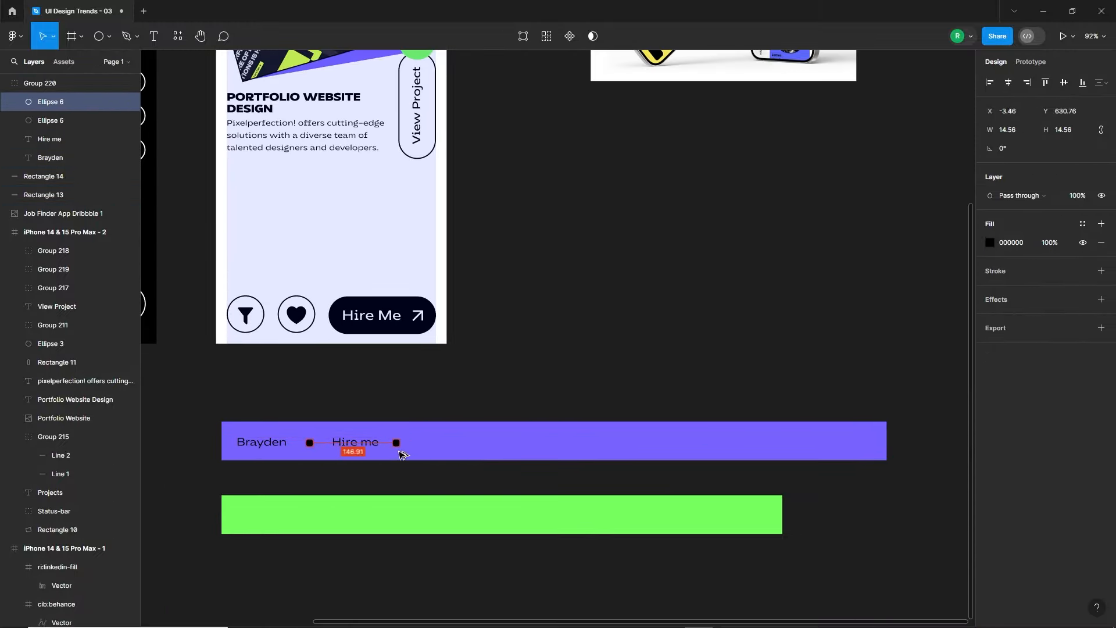
Step: Ungroup the purple band's labels and dots and distribute them with equal horizontal spacing
scroll(337, 454, up, 5)
right_click(345, 428)
click(416, 429)
click(1102, 83)
Step: Repeat the name, dot and "Hire me" sequence along the whole purple band and remove the excess copies beyond its end
click(405, 424)
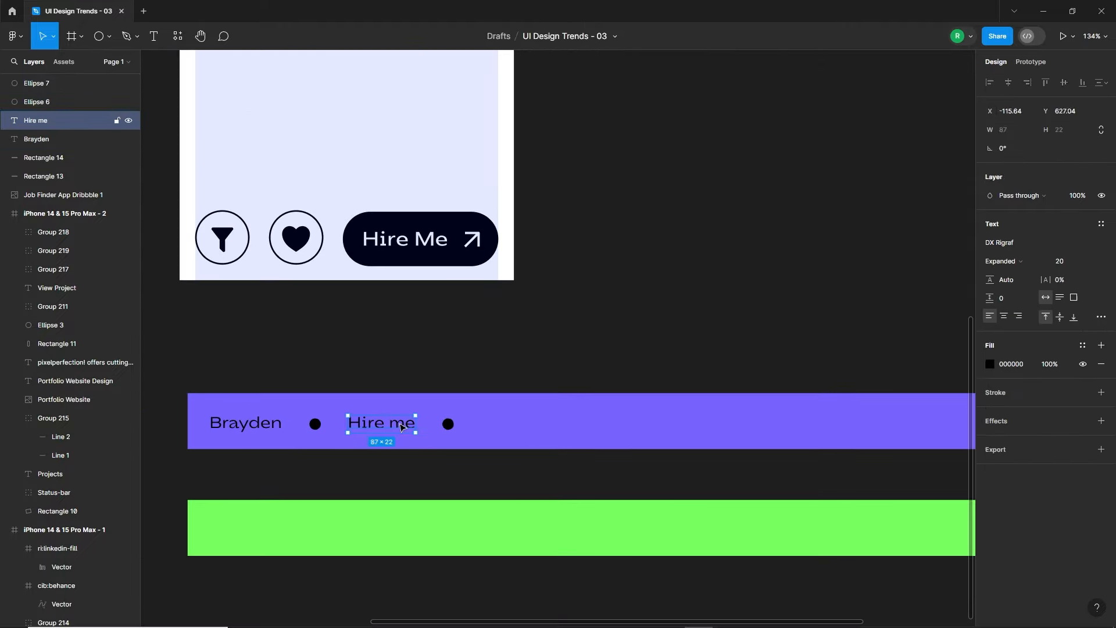
shift+click(448, 424)
shift+click(315, 424)
drag(261, 427, 454, 456)
scroll(464, 452, down, 3)
key(ctrl+d)
key(ctrl+d)
key(Delete)
Step: Copy the row of labels and dots onto the green band and change its first label to "UI/UX Designer"
drag(861, 407, 222, 525)
scroll(215, 544, up, 5)
click(215, 544)
double_click(314, 452)
text(UI/UX D)
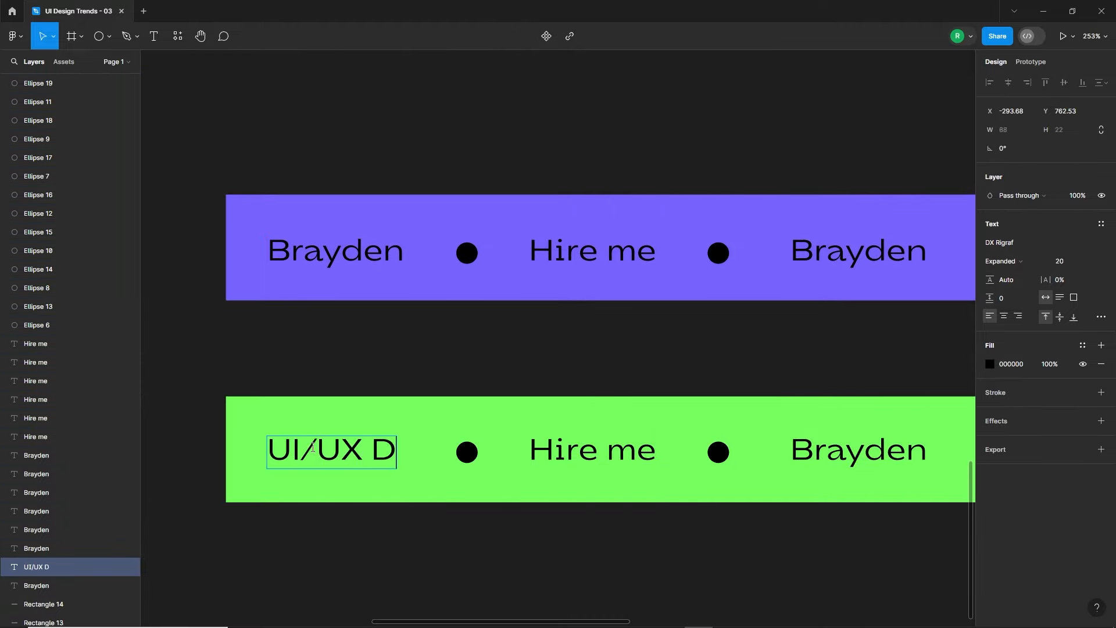
click(559, 517)
Step: Delete all copied labels and dots from the green band except "UI/UX Designer"
scroll(562, 494, down, 6)
drag(562, 485, 431, 488)
drag(881, 437, 432, 512)
shift+click(494, 463)
key(Delete)
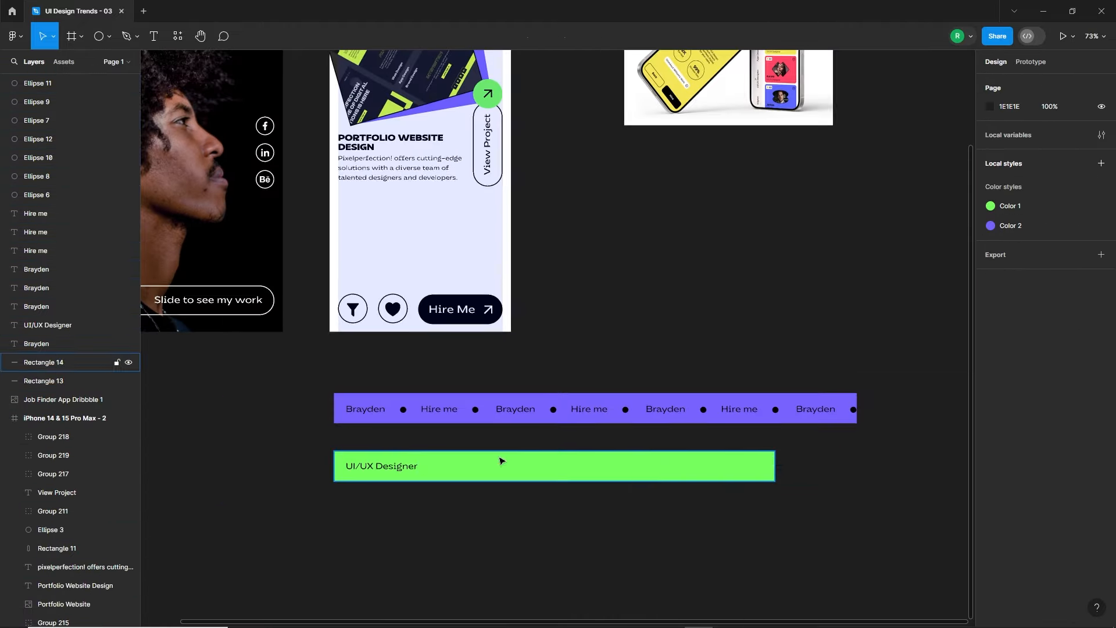
Step: Draw a short vertical black divider with stroke 3 after "UI/UX Designer" and centre it vertically on the green band
scroll(374, 459, up, 6)
key(l)
mouse_move(604, 464)
mouse_down()
mouse_move(604, 495)
mouse_move(585, 494)
mouse_up()
click(990, 271)
shift+click(637, 502)
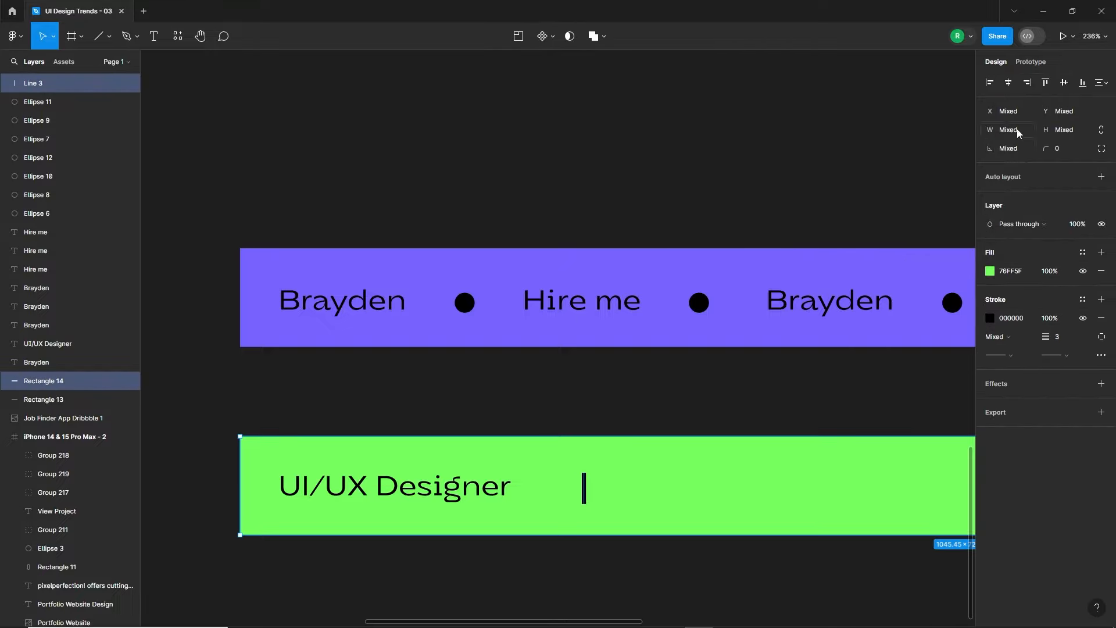
click(1064, 83)
click(541, 392)
Step: Duplicate the label and divider further along the green band and change the copied text to "Portfolio"
scroll(322, 513, down, 4)
drag(331, 498, 494, 512)
double_click(597, 500)
text(Por)
click(576, 432)
Step: Distribute "UI/UX Designer", "Portfolio" and their dividers with equal horizontal spacing and group them
scroll(459, 481, down, 2)
shift+click(438, 491)
shift+click(359, 492)
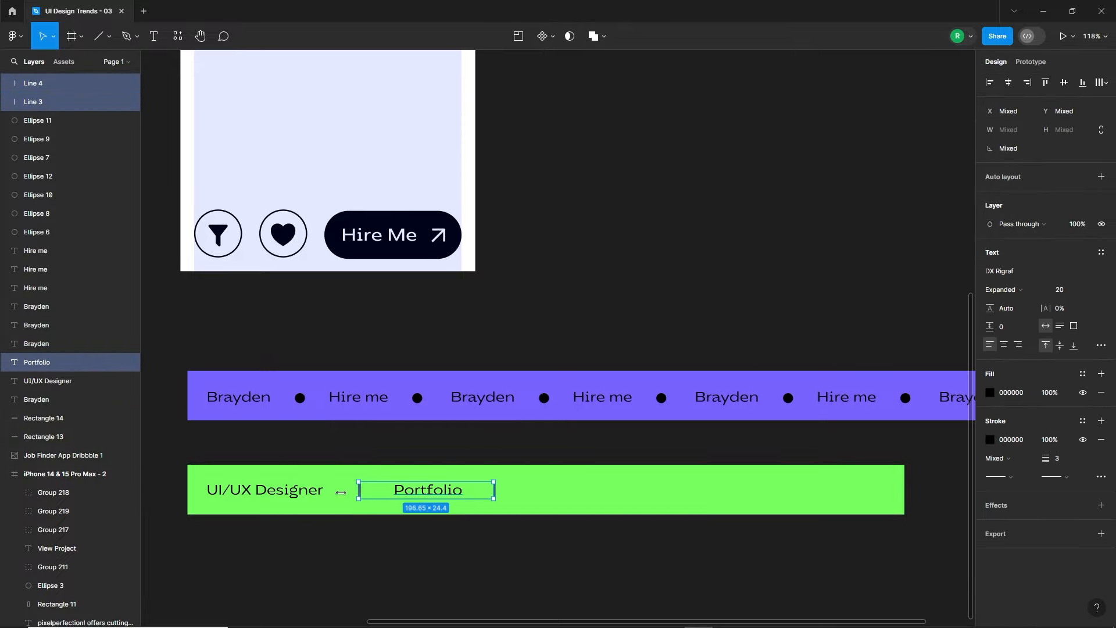
shift+click(309, 492)
click(1100, 82)
key(ctrl+g)
Step: Duplicate the grouped labels and dividers twice along the green band
alt+drag(414, 493, 724, 516)
key(ctrl+d)
click(750, 549)
scroll(765, 511, right, 4)
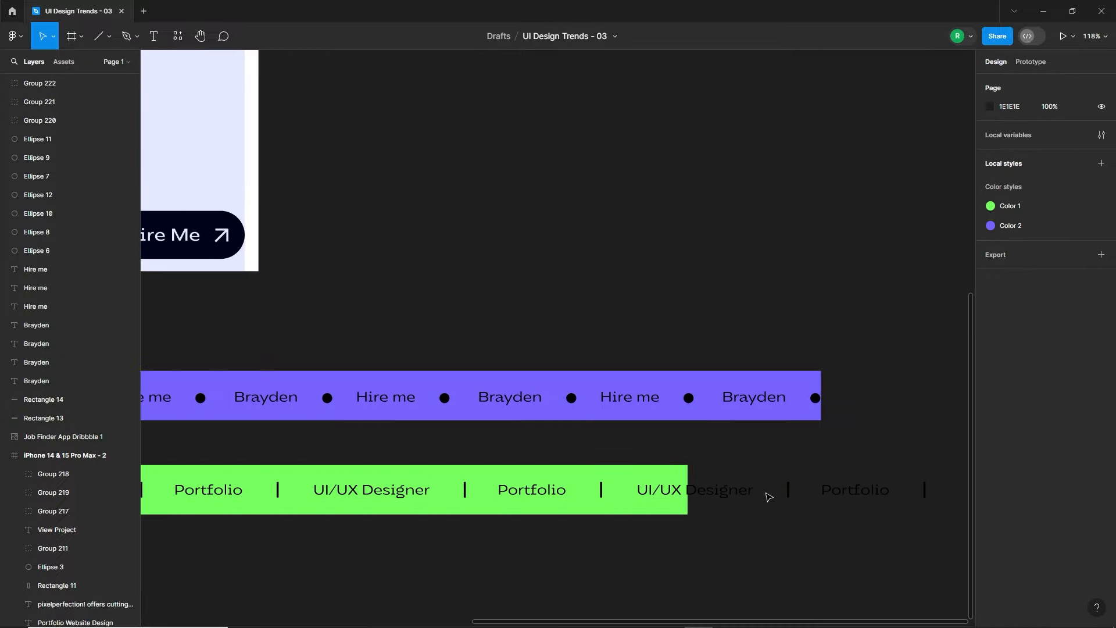
Step: Ungroup the last copy, delete the "Portfolio" label and dividers beyond the green band's end, and group the band with its contents
click(766, 495)
key(ctrl+shift+g)
drag(795, 463, 496, 526)
key(Delete)
scroll(852, 495, down, 3)
key(ctrl+g)
click(582, 540)
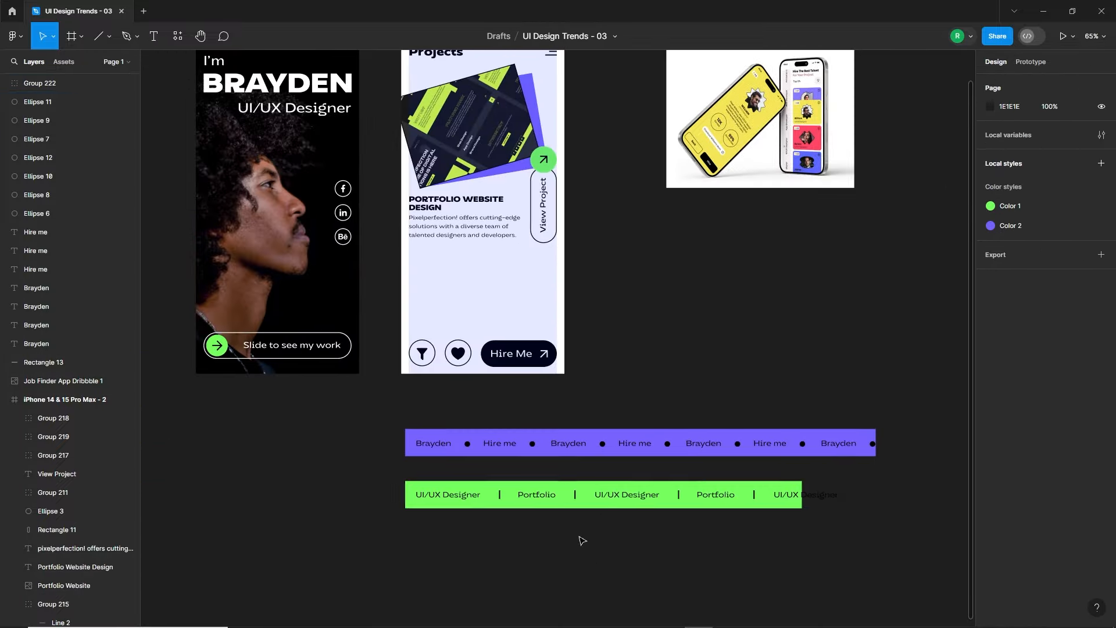
Step: Group the purple band with its labels and dots and move it onto the Projects screen above the bottom buttons
scroll(582, 541, up, 2)
drag(610, 460, 927, 511)
key(ctrl+g)
drag(698, 479, 522, 289)
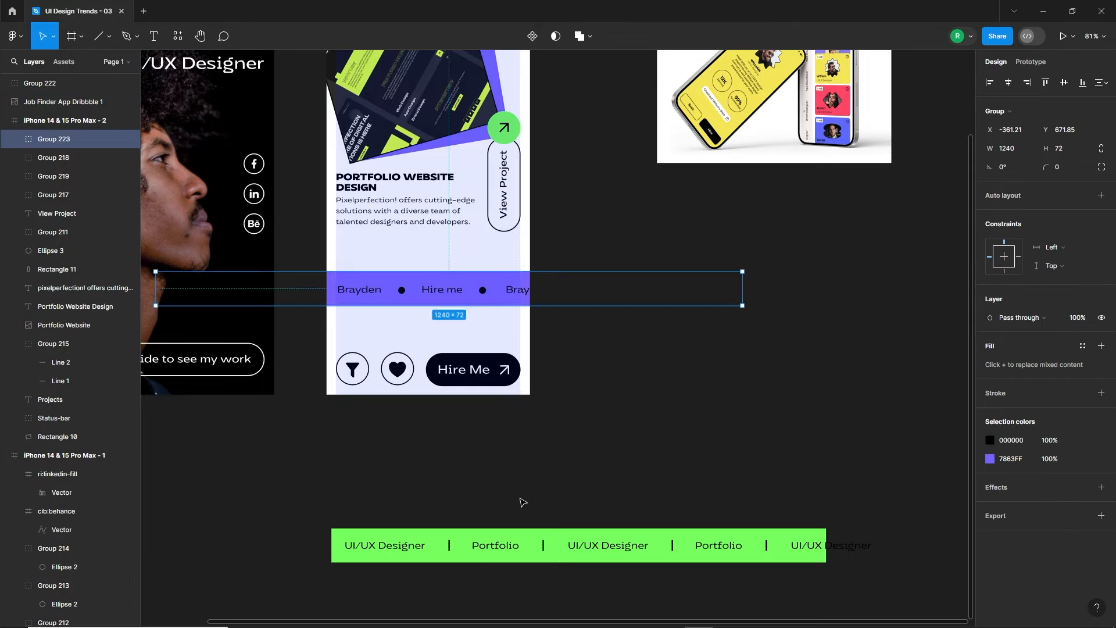
Step: Place the green band just above the bottom buttons and rotate the purple band about 18° so it rises to the right
scroll(520, 502, up, 3)
scroll(591, 413, up, 3)
drag(914, 373, 866, 266)
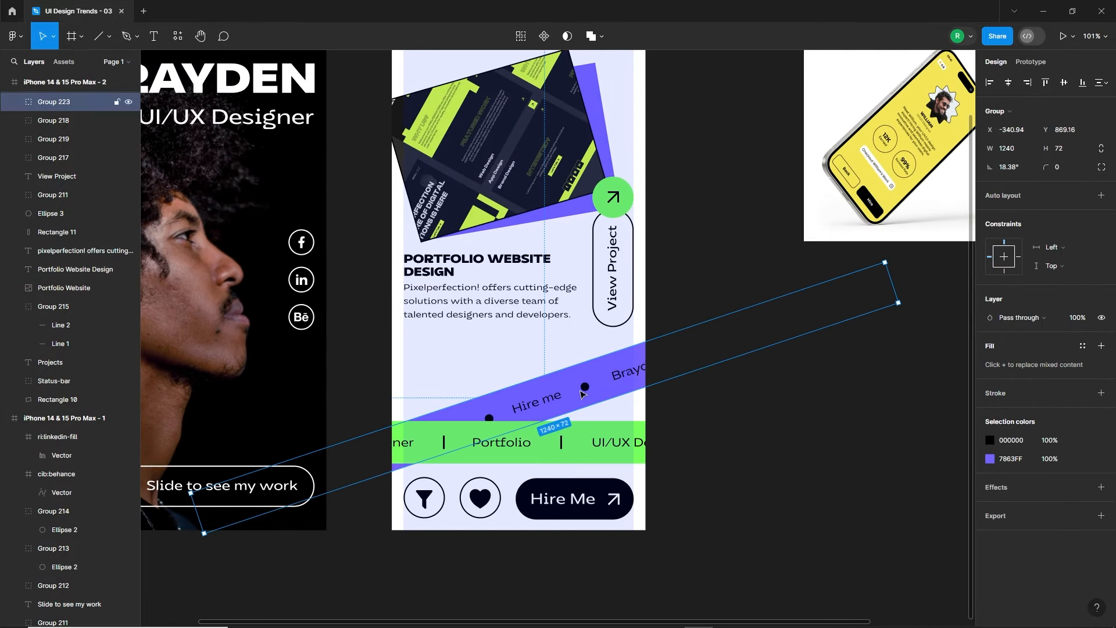
Step: Rotate the green band about -36° and move it so it crosses the purple band diagonally
click(581, 442)
scroll(672, 445, down, 2)
drag(923, 472, 838, 616)
drag(567, 387, 575, 431)
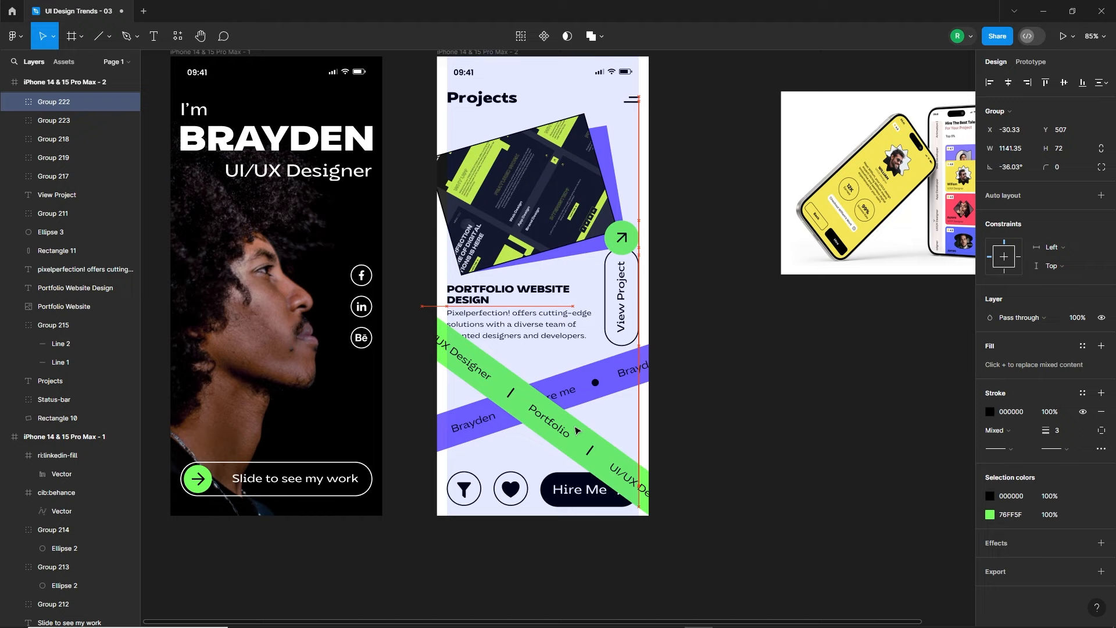
Step: Send both bands behind the other Projects screen content, with green in front of purple, and flatten the green band's tilt slightly
key(ctrl+shift+[)
key(ctrl+])
scroll(723, 437, up, 1)
drag(398, 247, 390, 258)
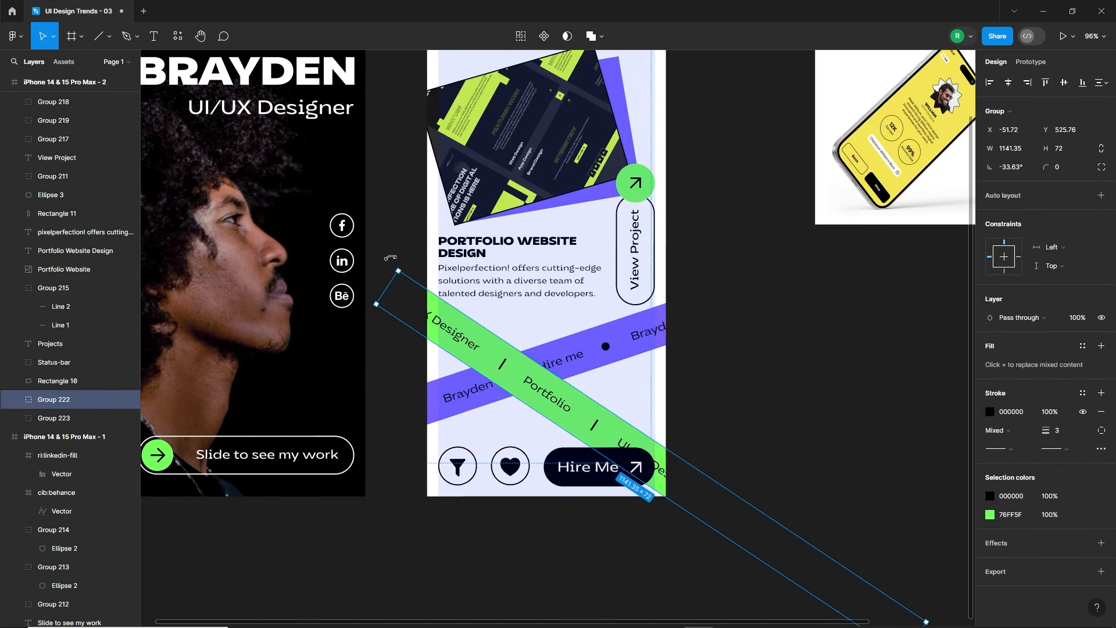
scroll(567, 349, up, 3)
scroll(756, 290, down, 3)
click(922, 241)
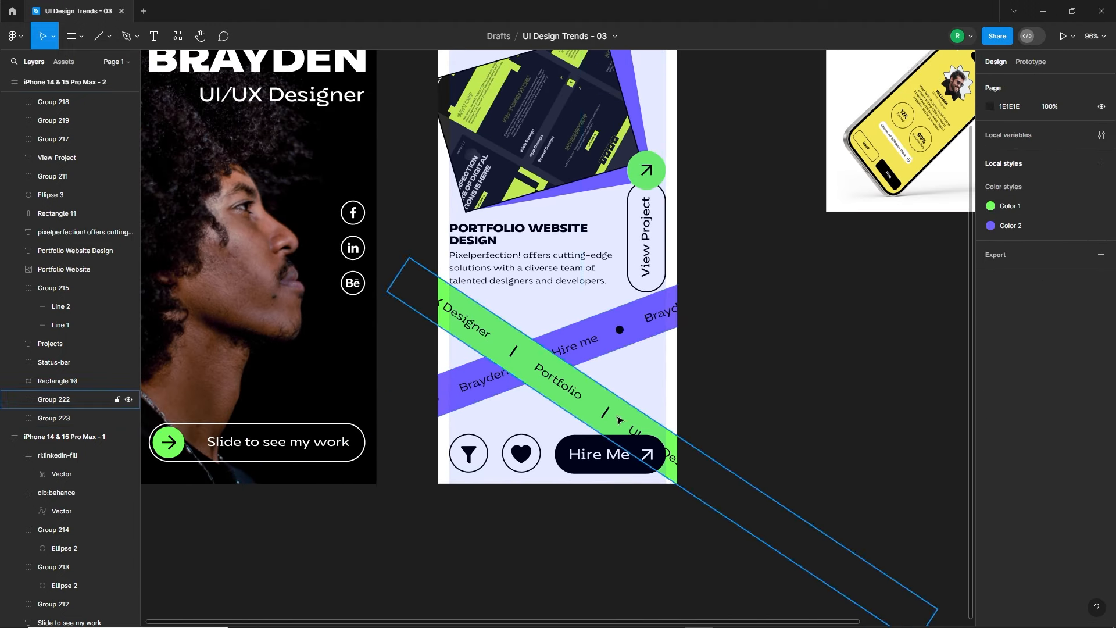
click(618, 420)
click(710, 394)
Step: Hide the layout grid overlay on the Projects screen
scroll(581, 274, up, 3)
scroll(581, 274, right, 2)
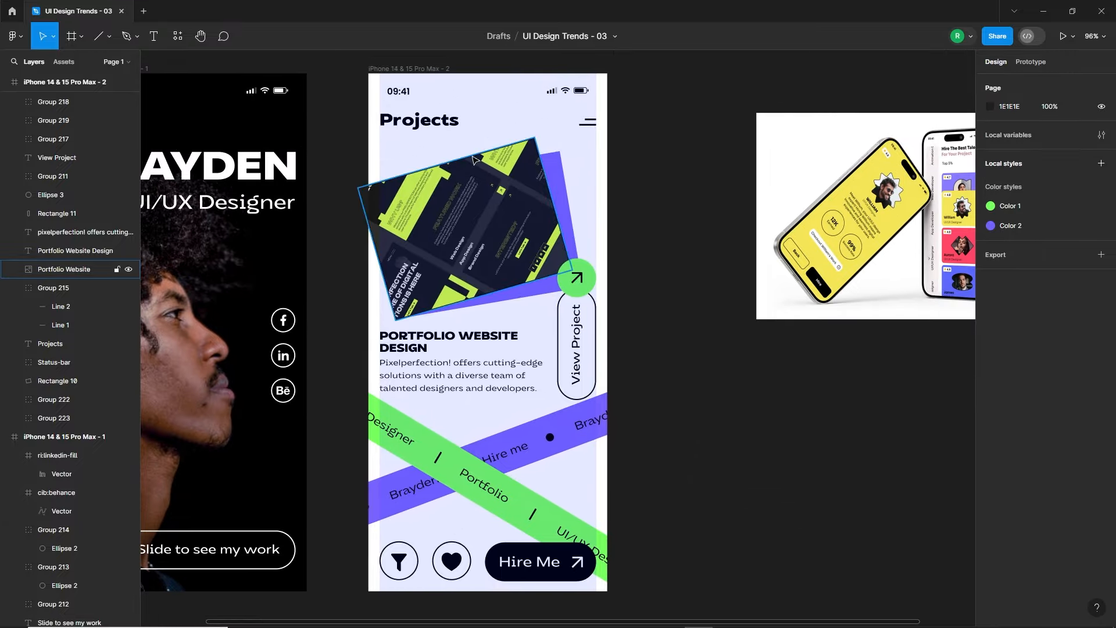
click(474, 160)
key(Escape)
scroll(635, 480, left, 2)
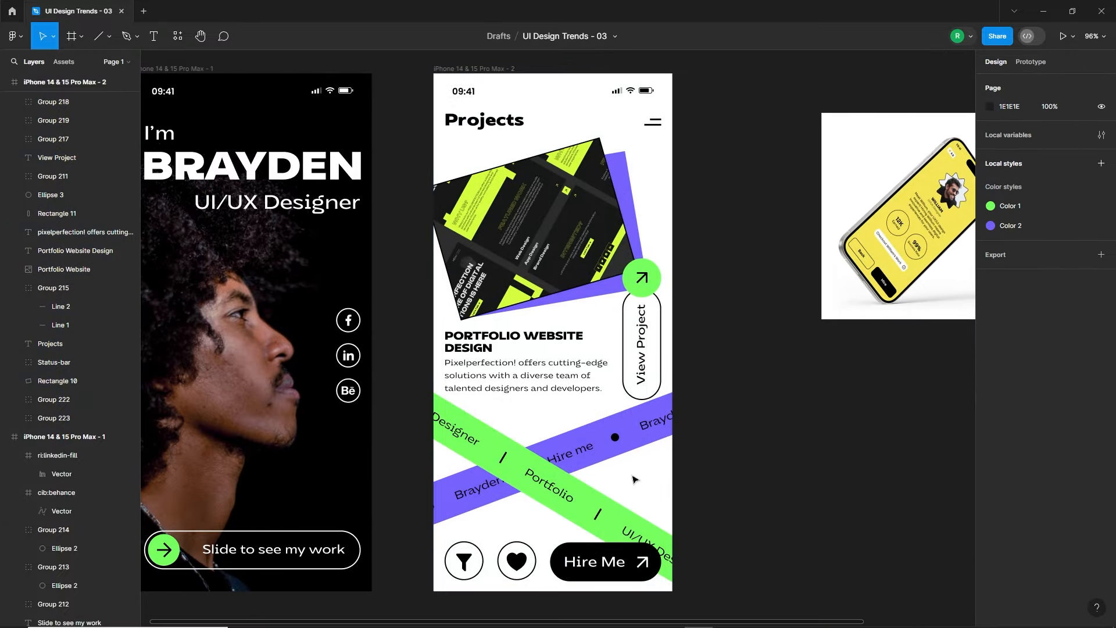
Step: Duplicate the profile and Projects screens together directly below the originals
scroll(635, 480, down, 5)
click(701, 312)
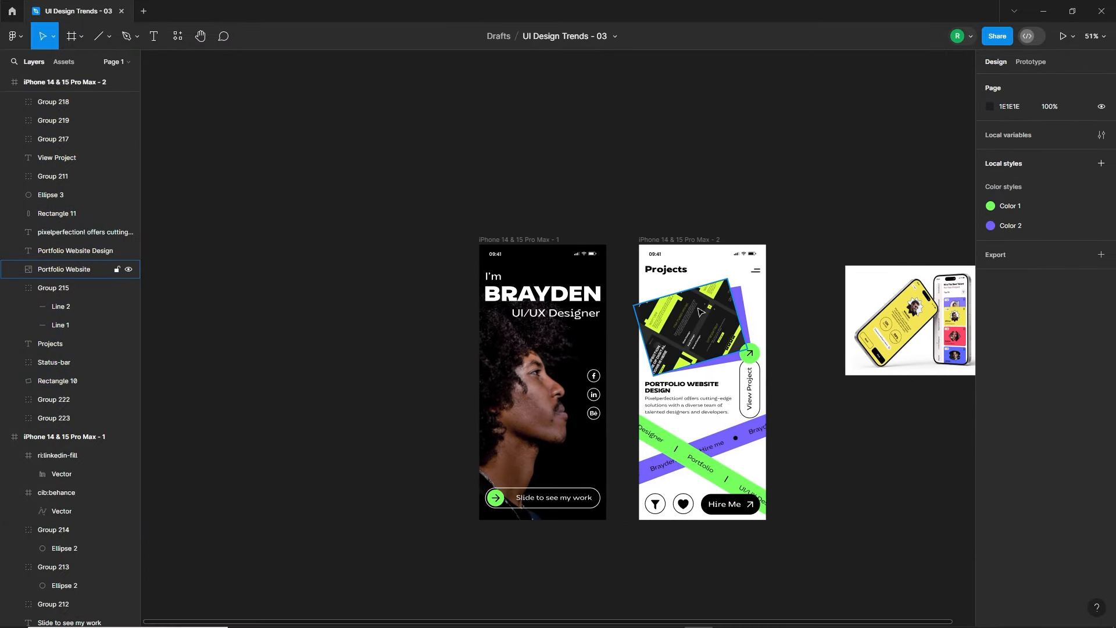
drag(798, 454, 716, 337)
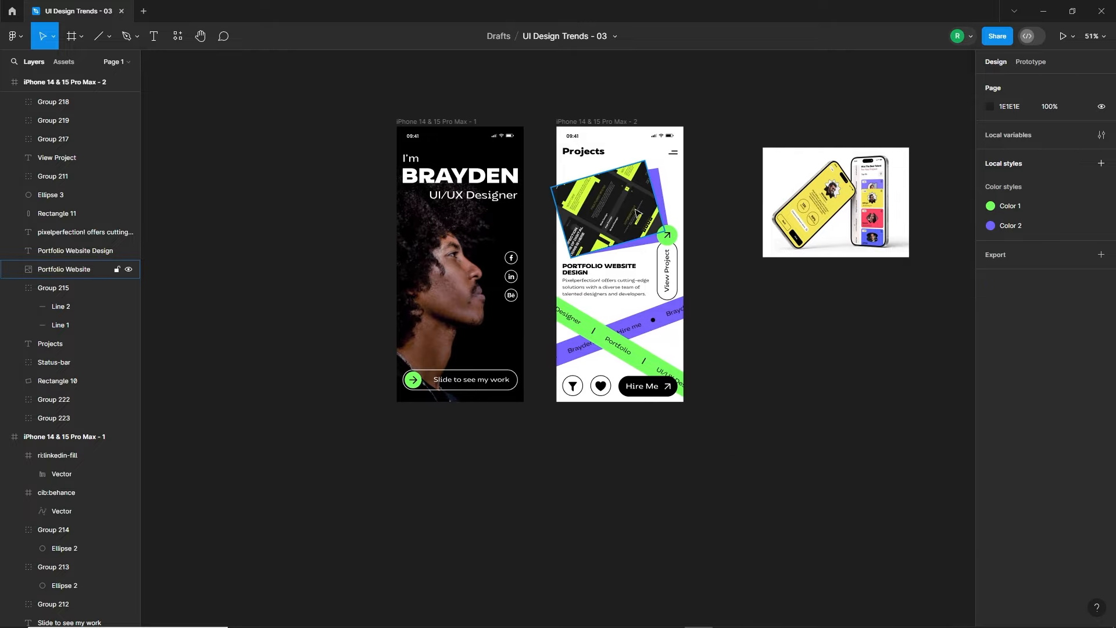
drag(246, 155, 516, 424)
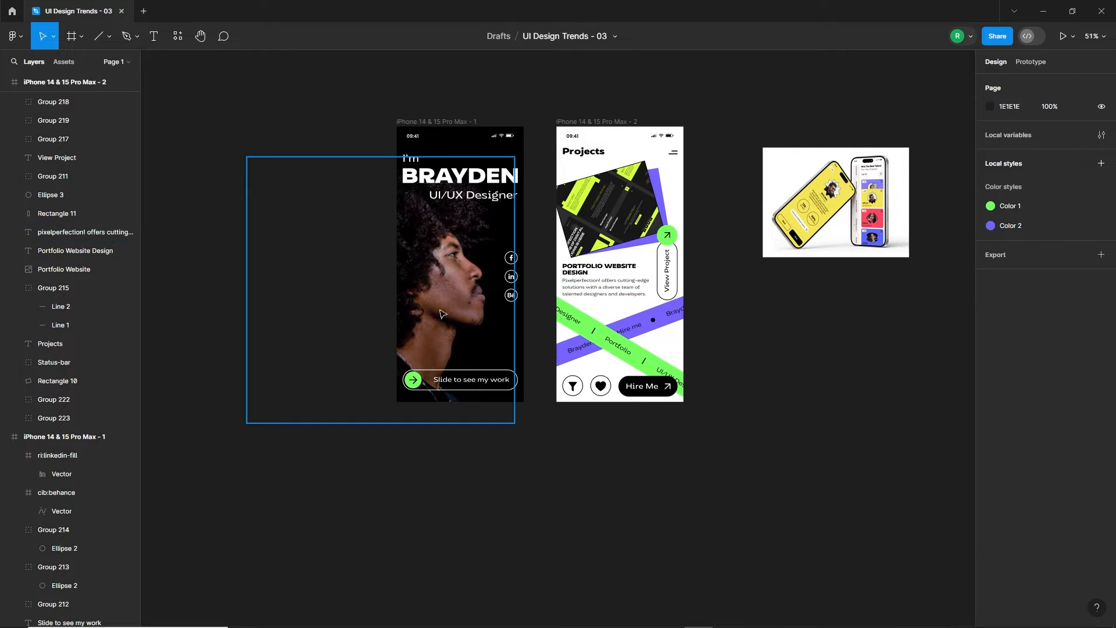
click(433, 121)
shift+click(575, 124)
drag(584, 124, 588, 448)
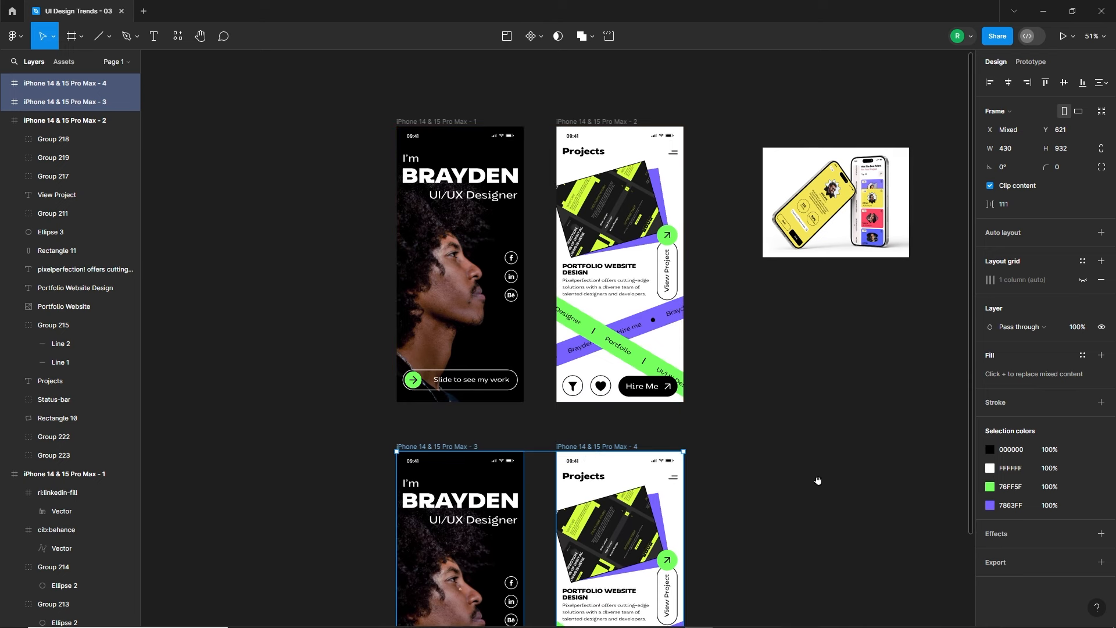
drag(818, 480, 730, 327)
Step: Move the duplicated Projects screen further right to open a screen-wide gap beside the duplicated profile screen
click(605, 365)
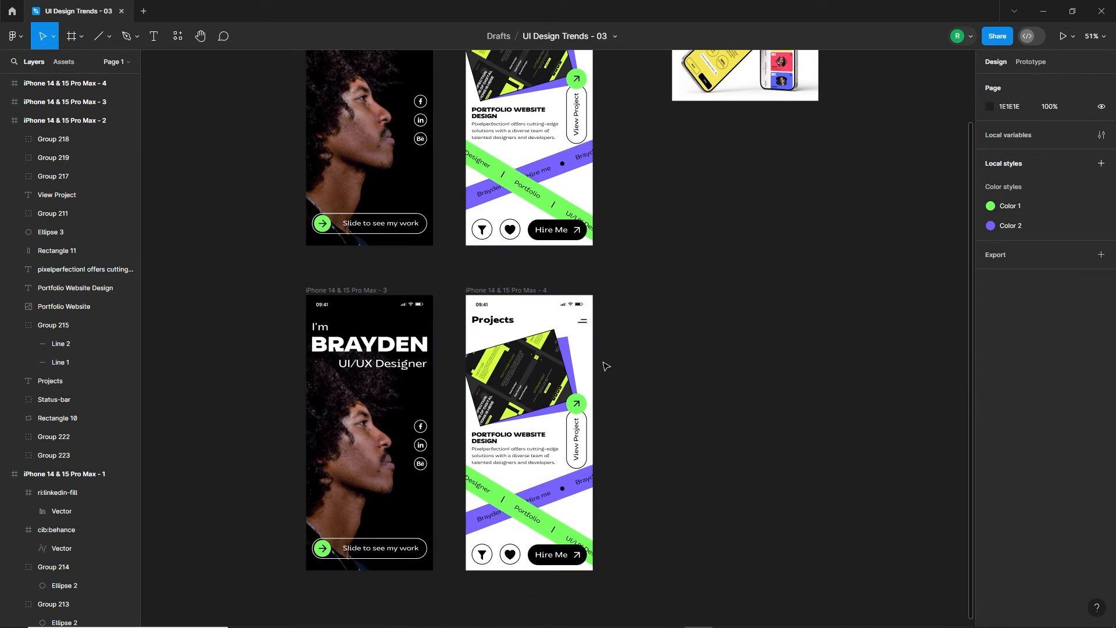
drag(507, 303, 698, 302)
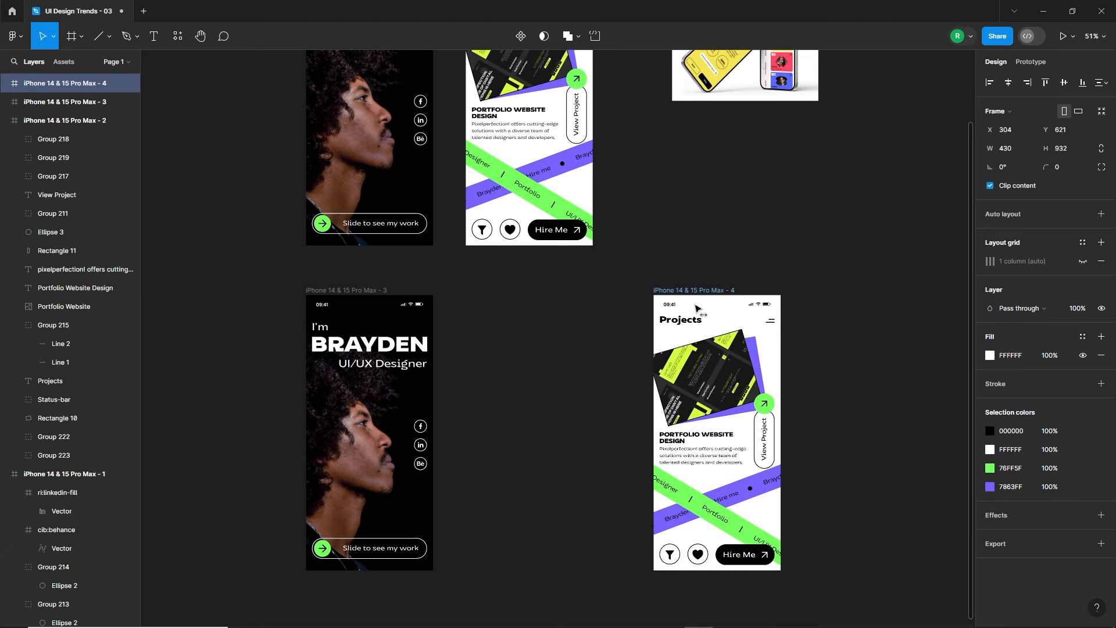
click(522, 383)
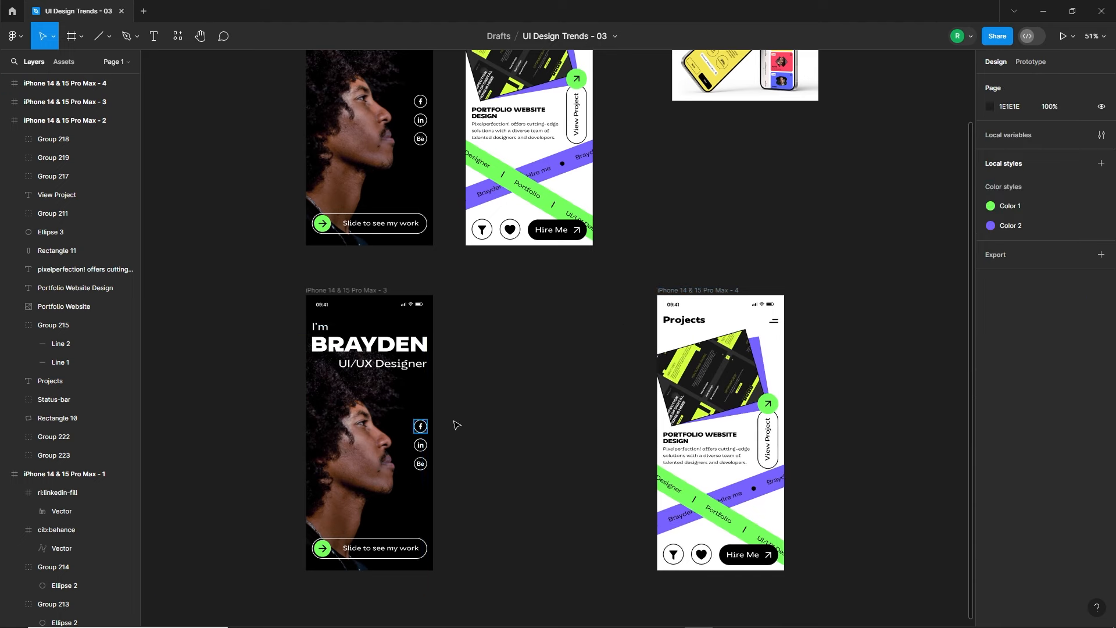
Step: Group the slide button's parts on the duplicated profile screen and name the group slide-button
drag(426, 324, 155, 593)
key(shift+2)
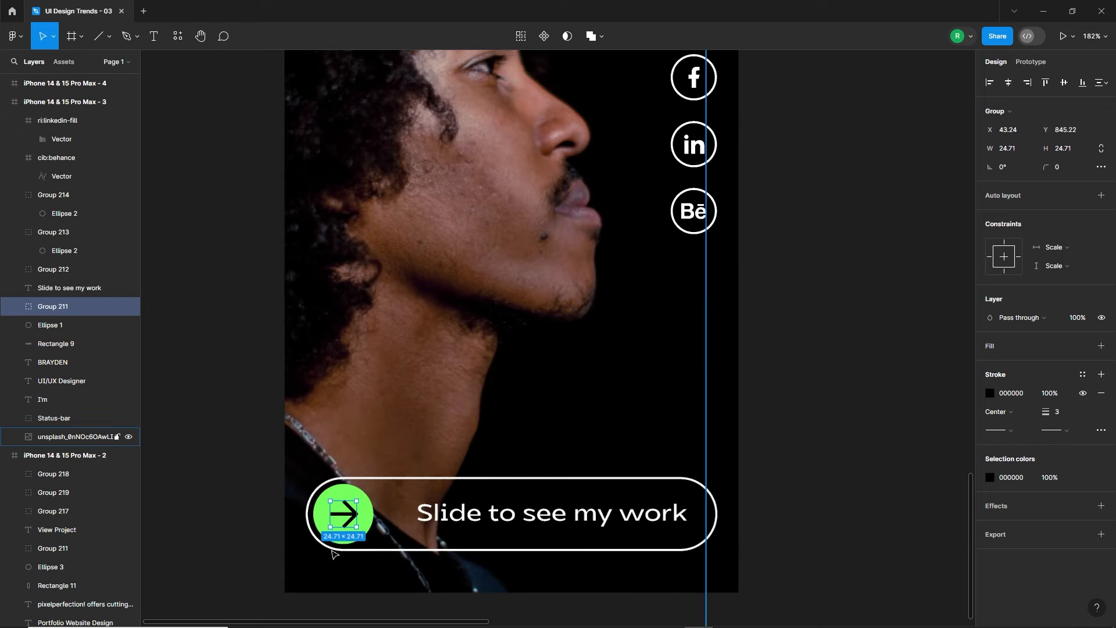
key(ctrl+g)
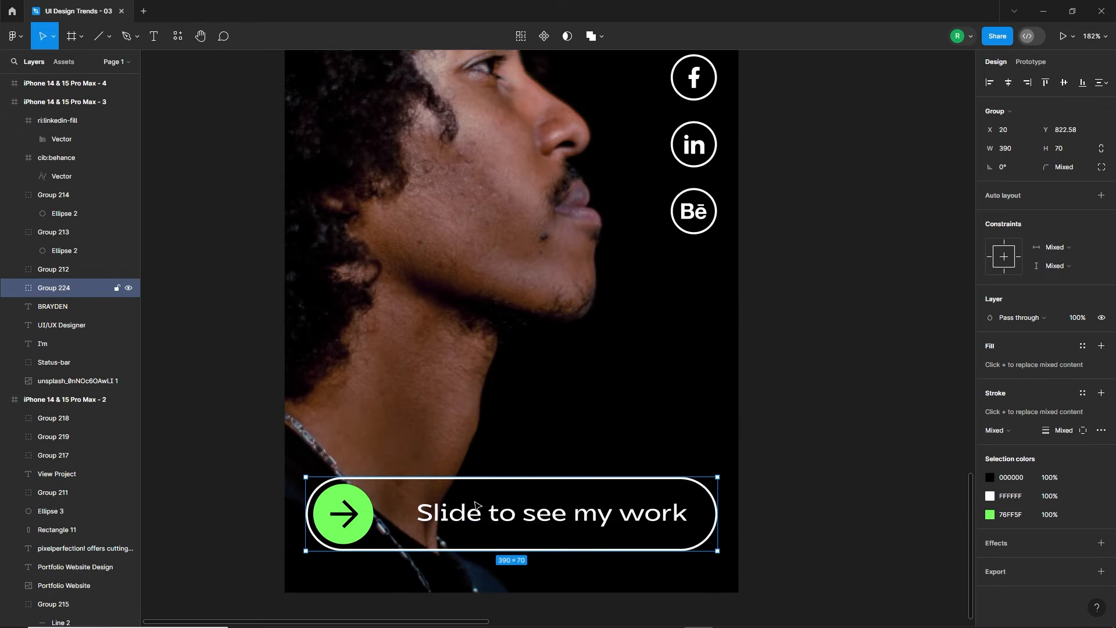
text(sli)
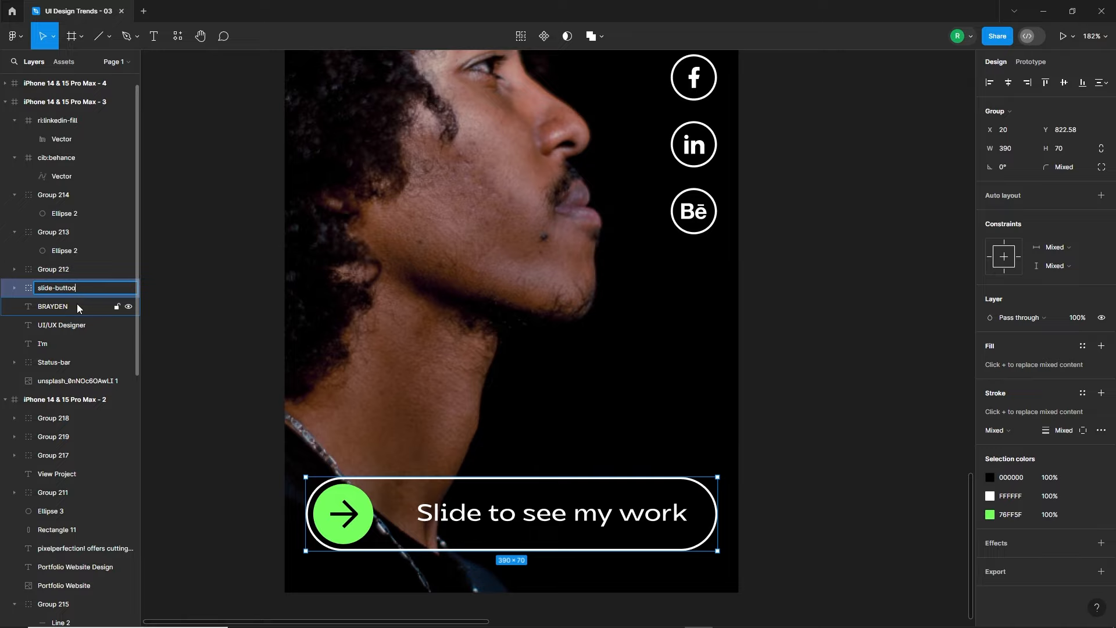
text(de-button)
key(Return)
key(Escape)
Step: Duplicate the copied profile screen into the gap before the copied Projects screen
scroll(502, 453, down, 5)
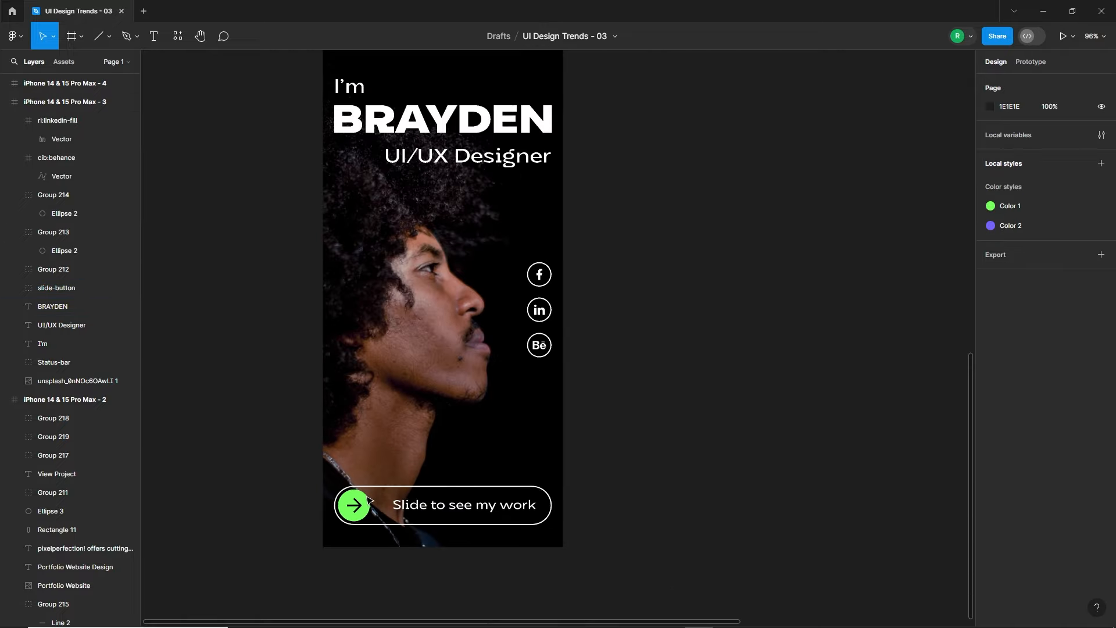
drag(502, 453, 446, 461)
drag(317, 105, 577, 104)
click(514, 468)
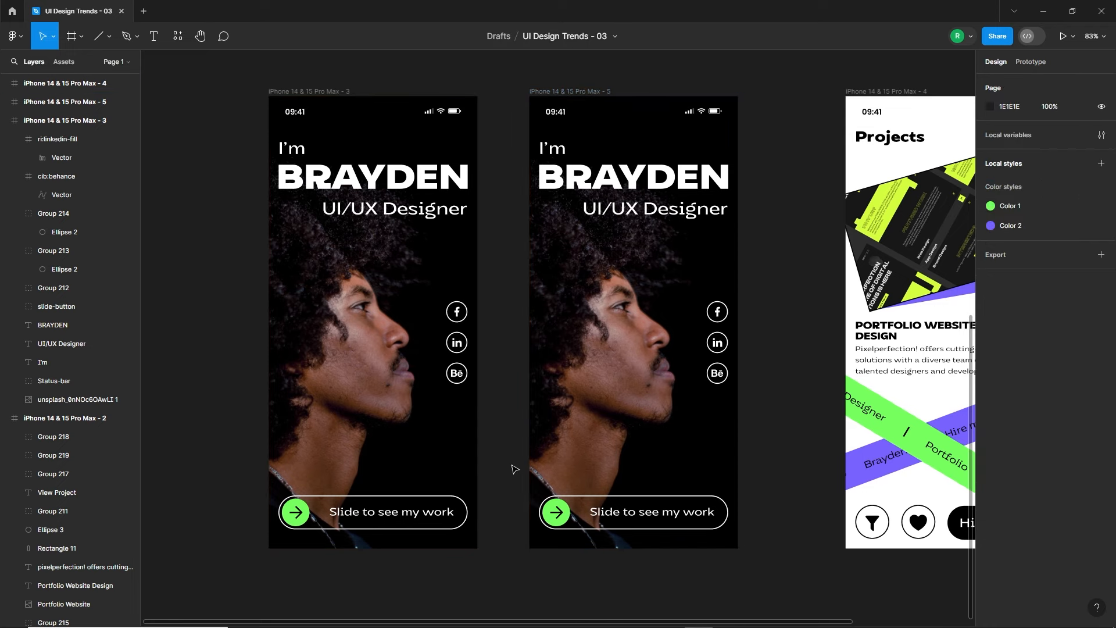
Step: Move the green circle and arrow to the right end of the slide button on the middle profile screen
double_click(563, 519)
scroll(563, 520, up, 5)
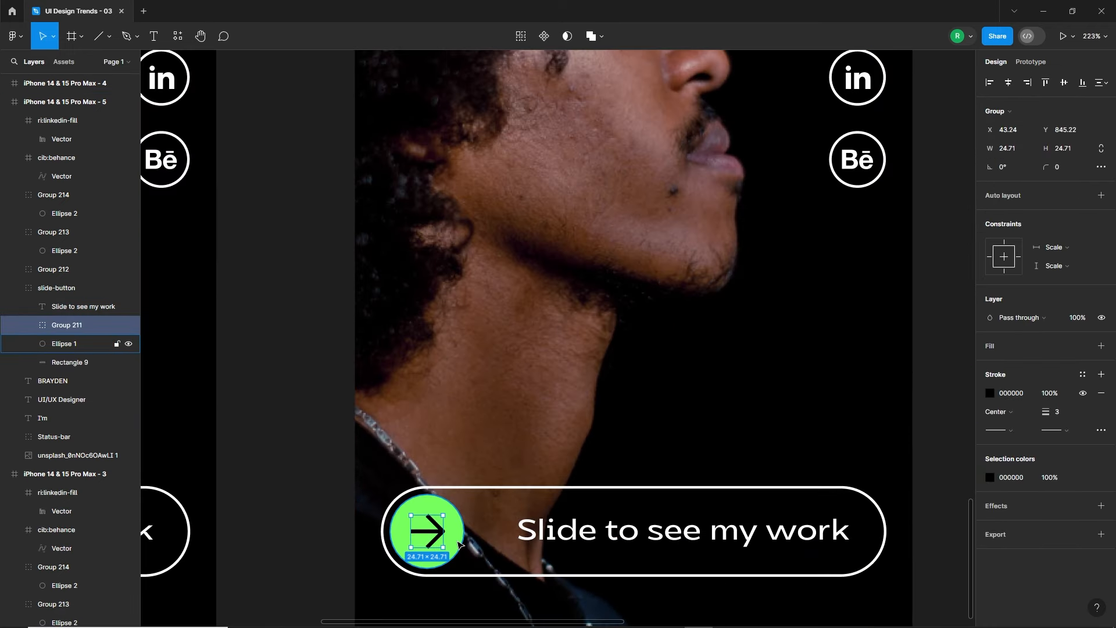
drag(470, 549, 870, 568)
Step: Send the "Slide to see my work" text to the bottom of the slide-button group and set its fill opacity to 0%
click(770, 544)
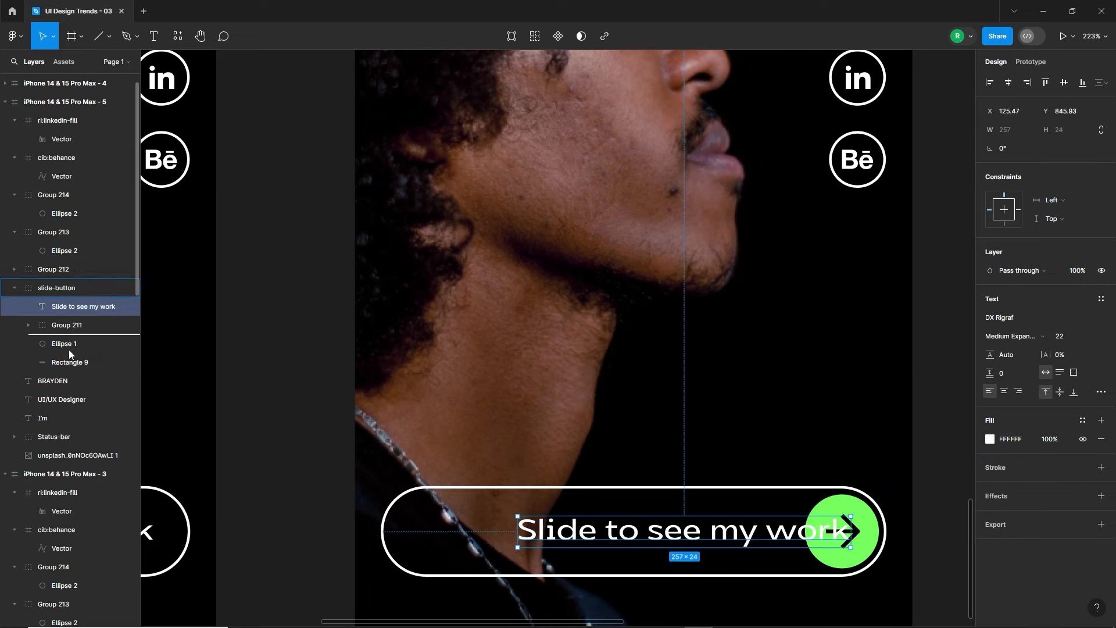
drag(70, 351, 64, 369)
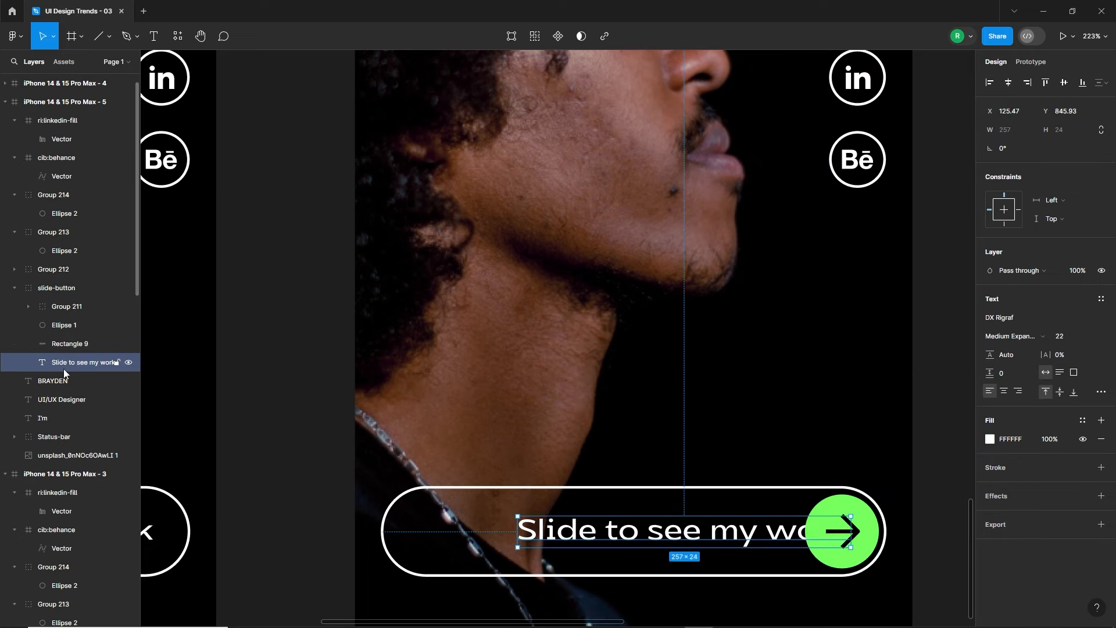
click(990, 440)
drag(960, 496, 839, 497)
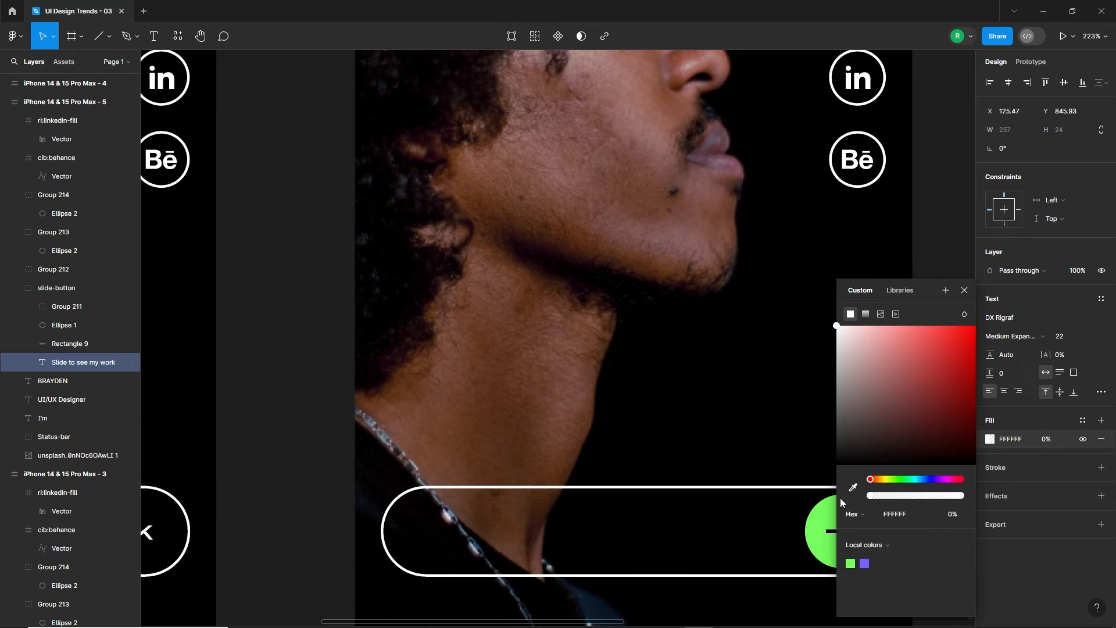
Step: Send the "Slide to see my work" text to the bottom of the slide-button group on the first duplicated profile screen
click(272, 516)
scroll(232, 537, down, 1)
drag(224, 542, 564, 500)
double_click(463, 494)
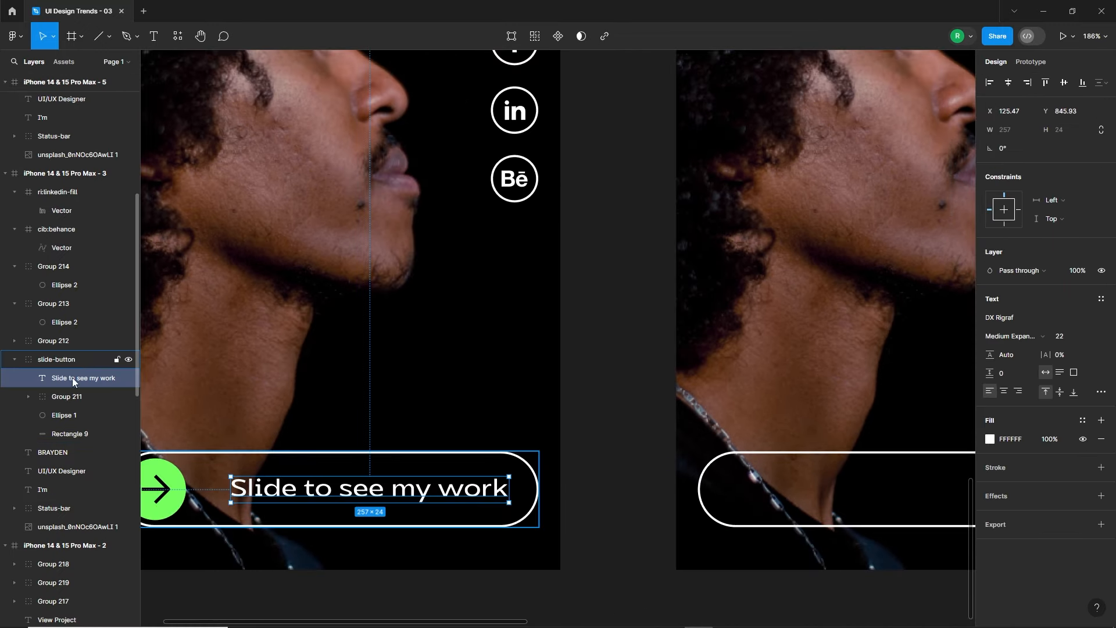
drag(74, 445, 74, 443)
click(603, 509)
scroll(603, 509, down, 5)
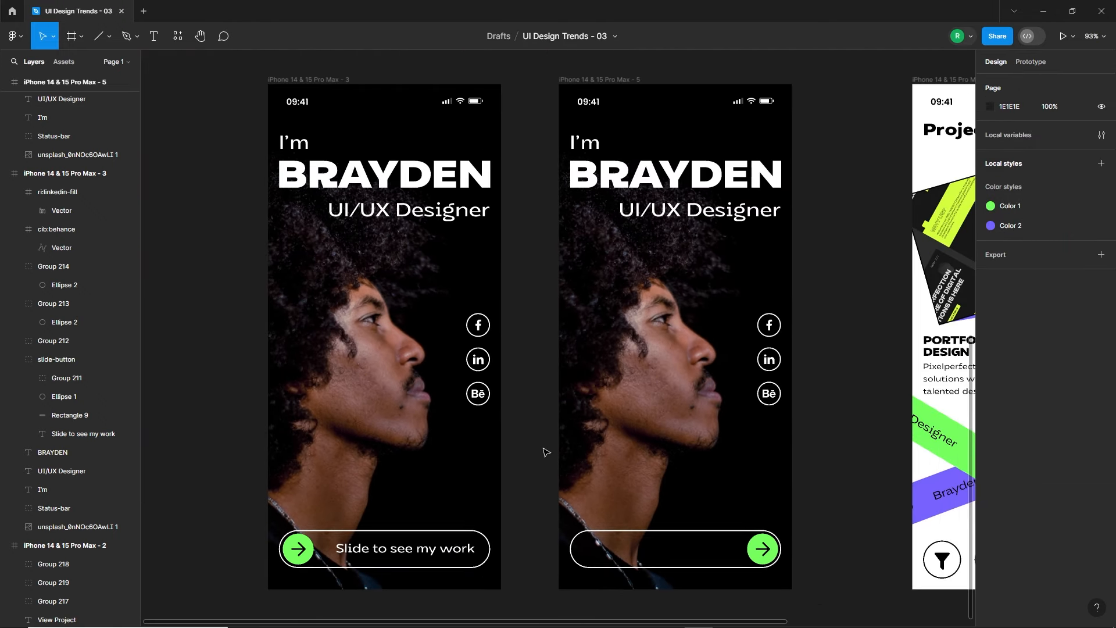
drag(527, 379, 507, 379)
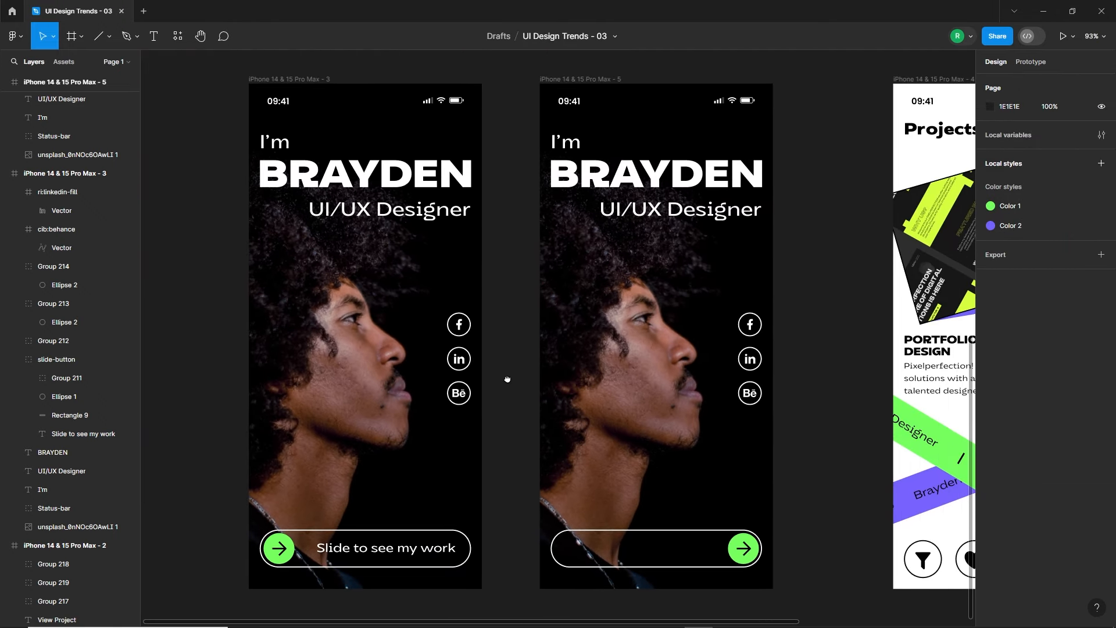
Step: Link the first duplicated profile screen's slide-button to iPhone 14 & 15 Pro Max - 5 with an On drag, Smart animate, Ease out, 500 ms interaction
click(1030, 62)
click(414, 535)
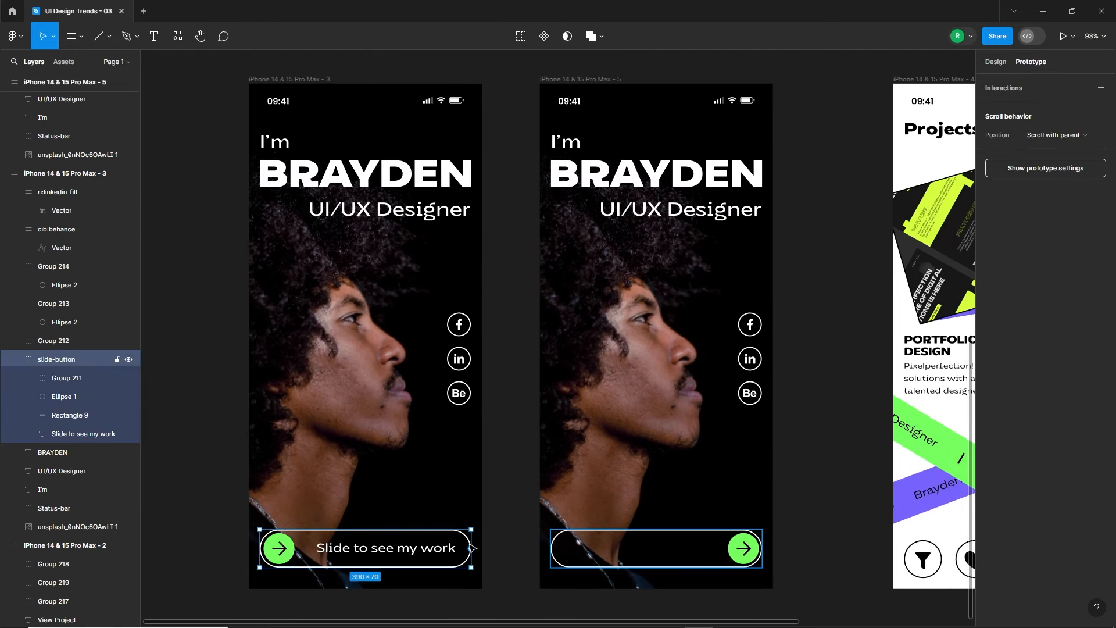
drag(544, 556, 555, 401)
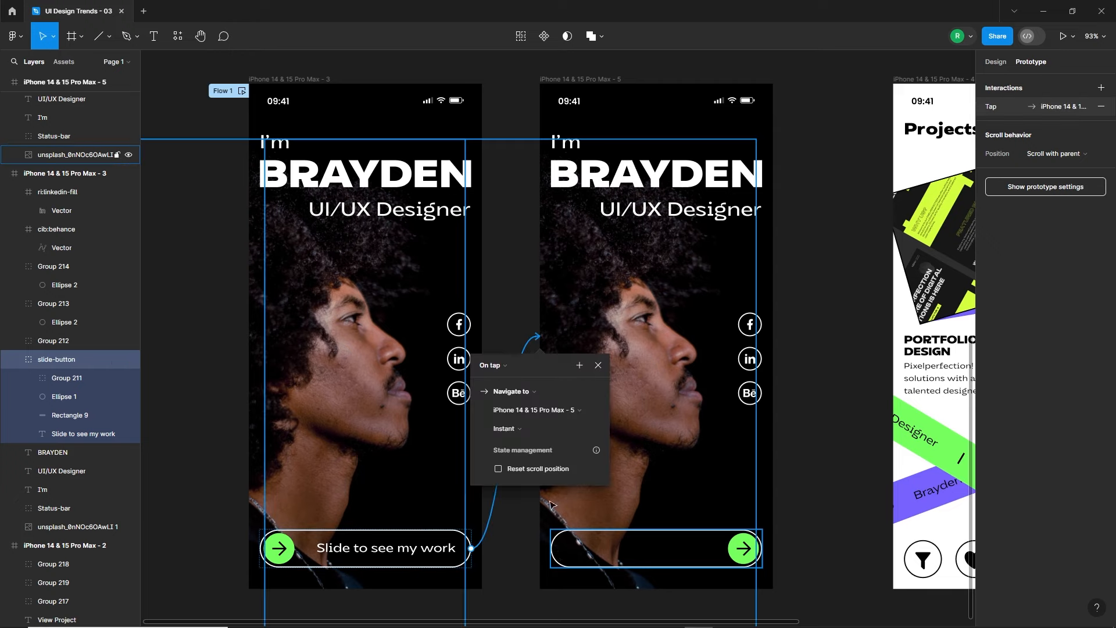
click(498, 367)
click(499, 378)
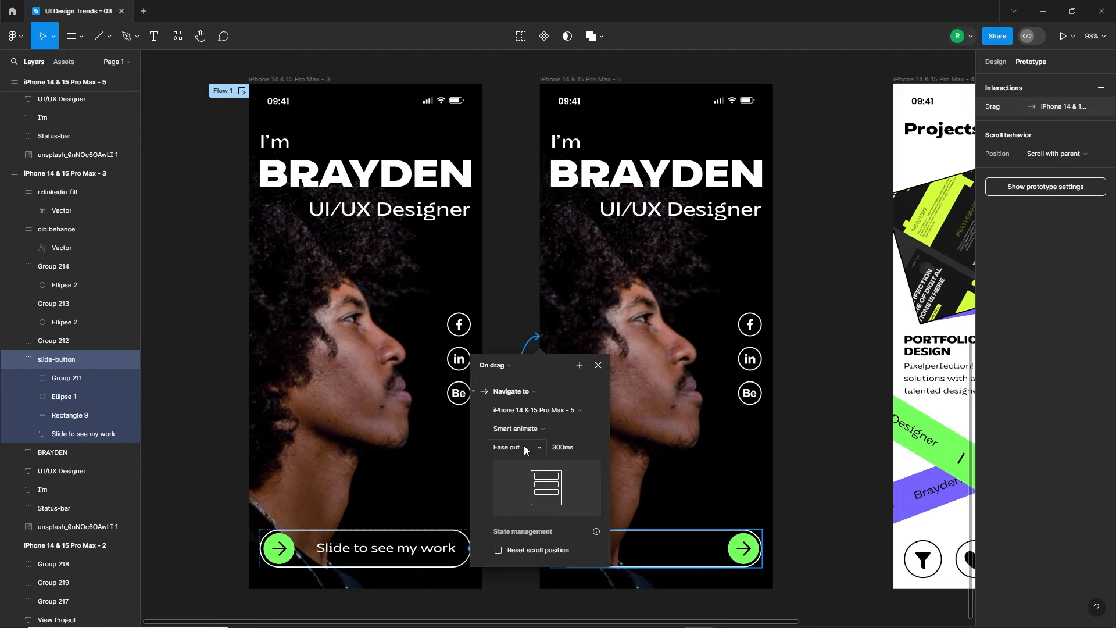
text(500)
key(Return)
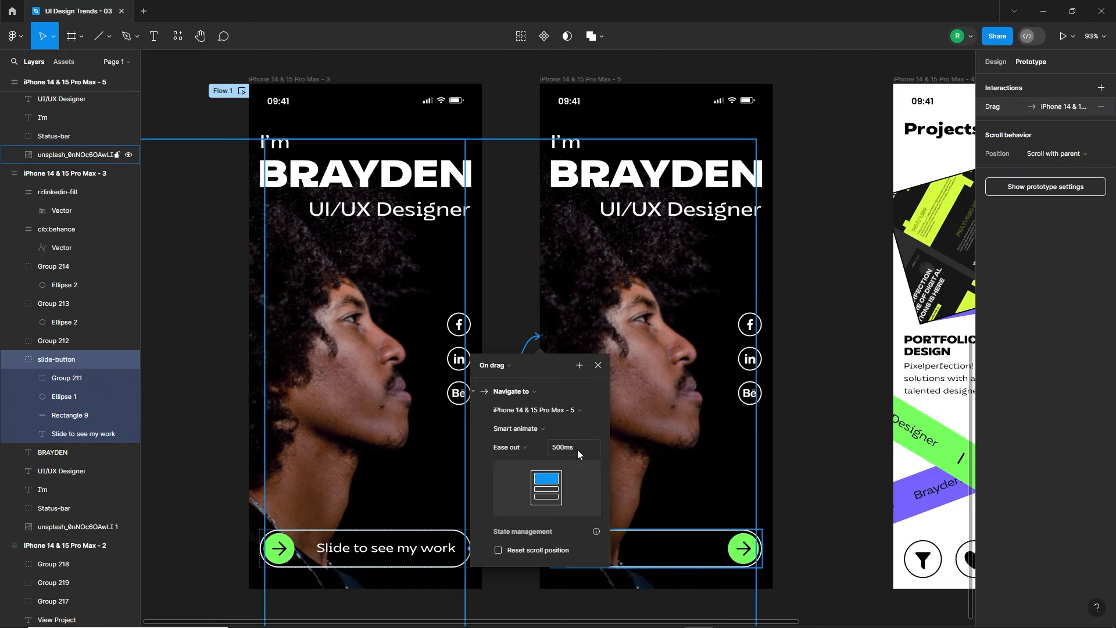
click(598, 365)
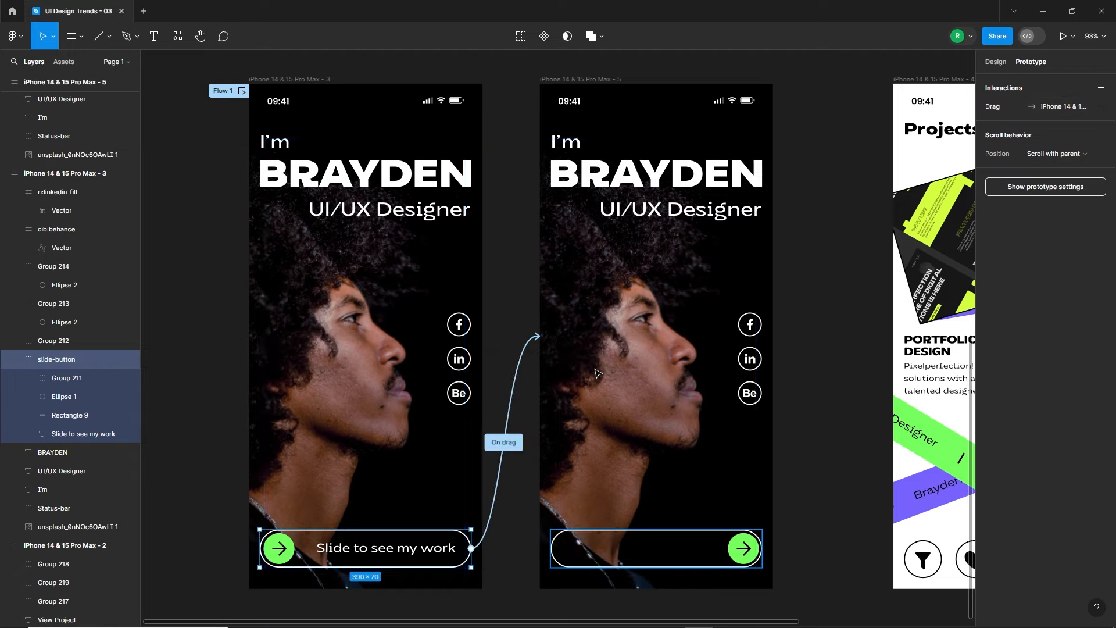
Step: Preview the prototype from the first duplicated profile screen and test sliding the green arrow button across
click(298, 79)
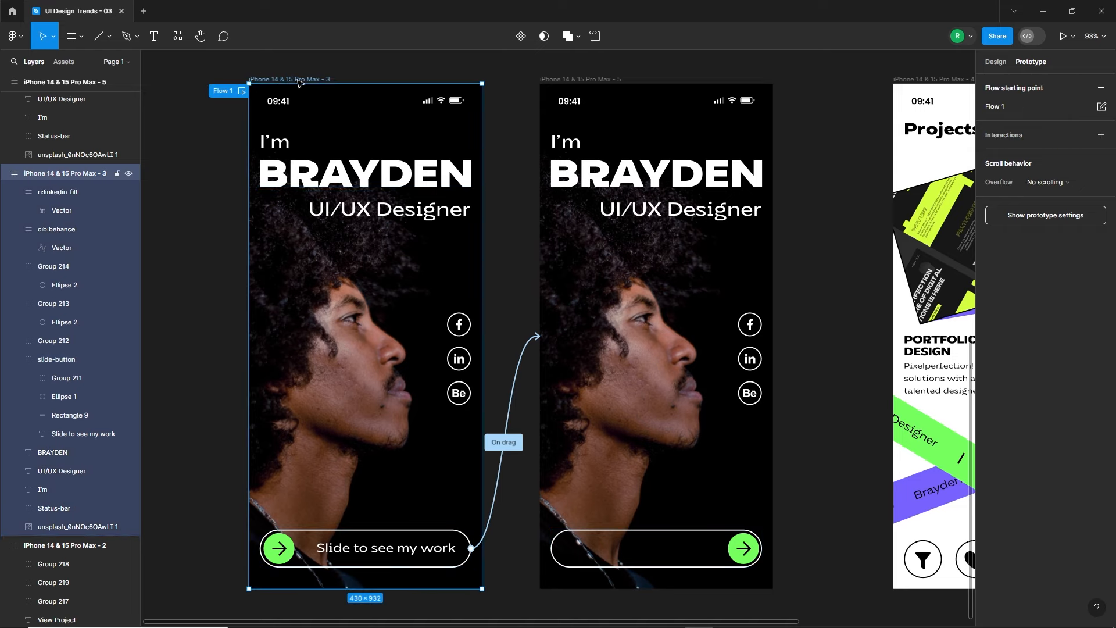
click(1063, 36)
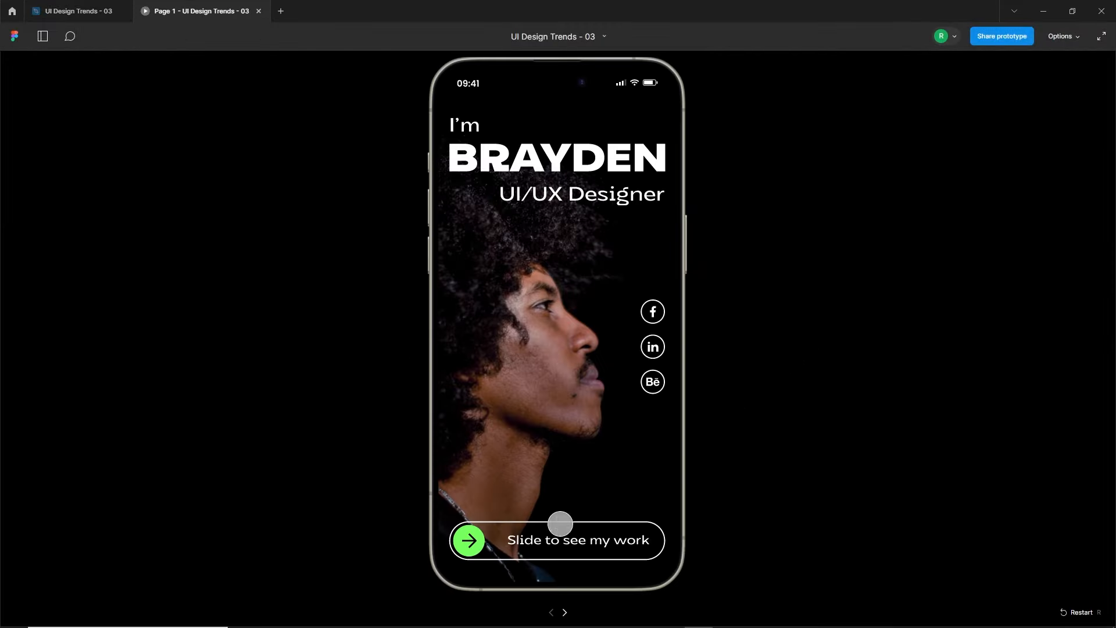
drag(468, 541, 624, 558)
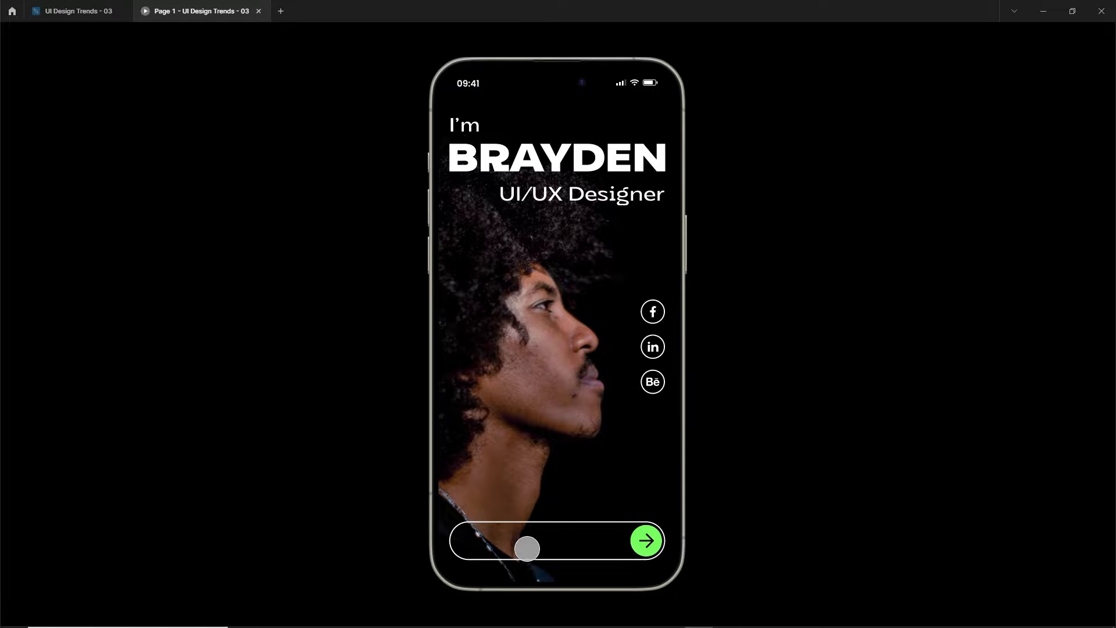
drag(464, 538, 624, 560)
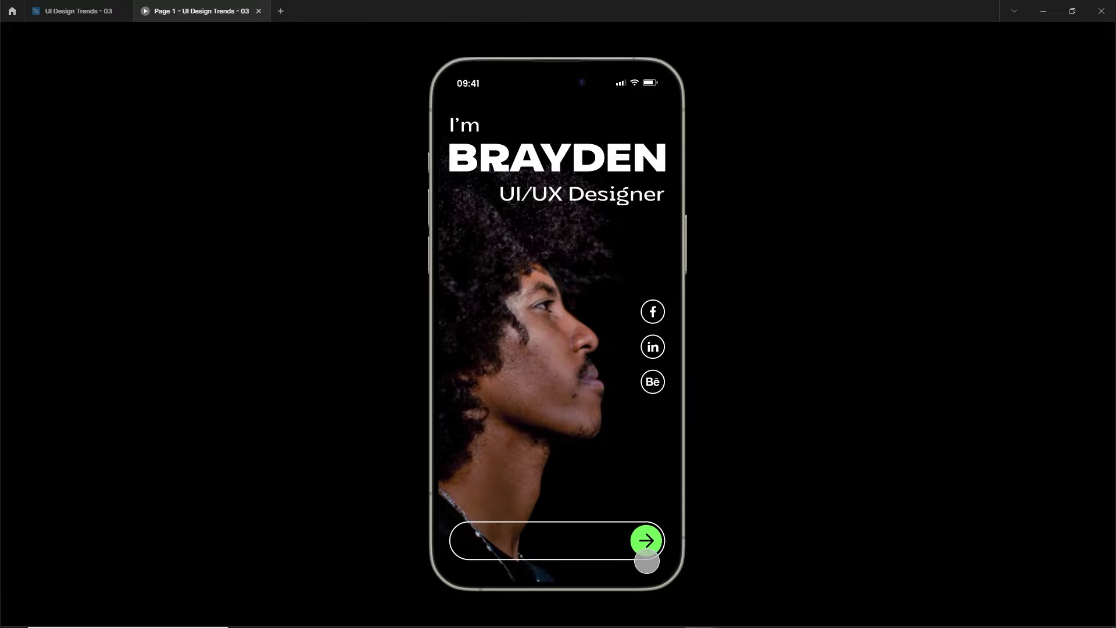
Step: Move the slide-button groups on both duplicated profile screens slightly lower together and check their placement in the prototype preview
click(79, 11)
click(527, 534)
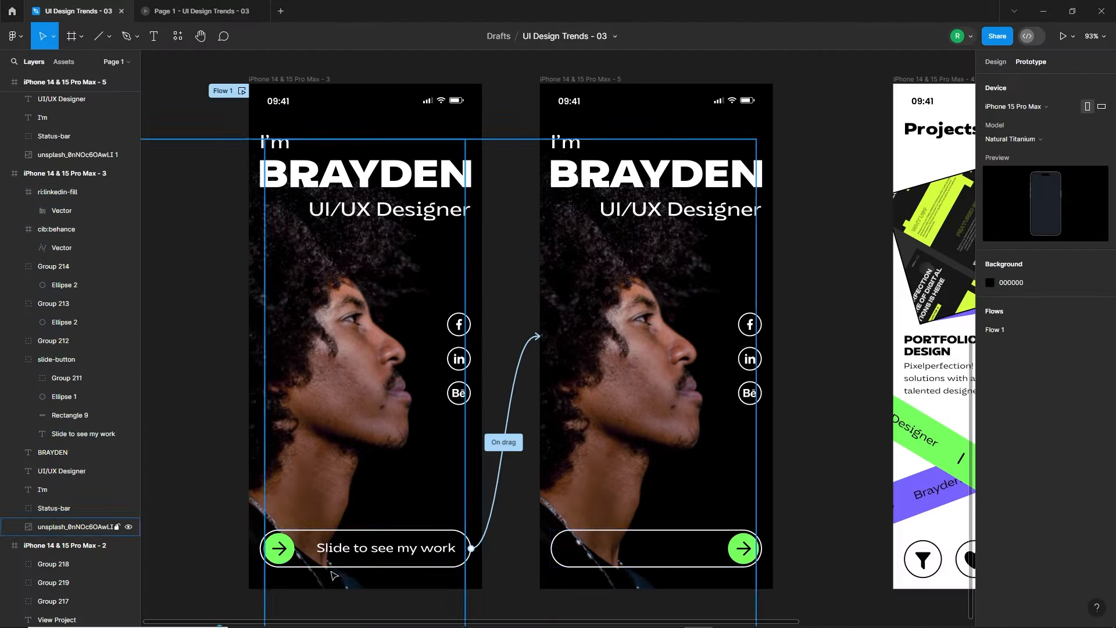
click(997, 63)
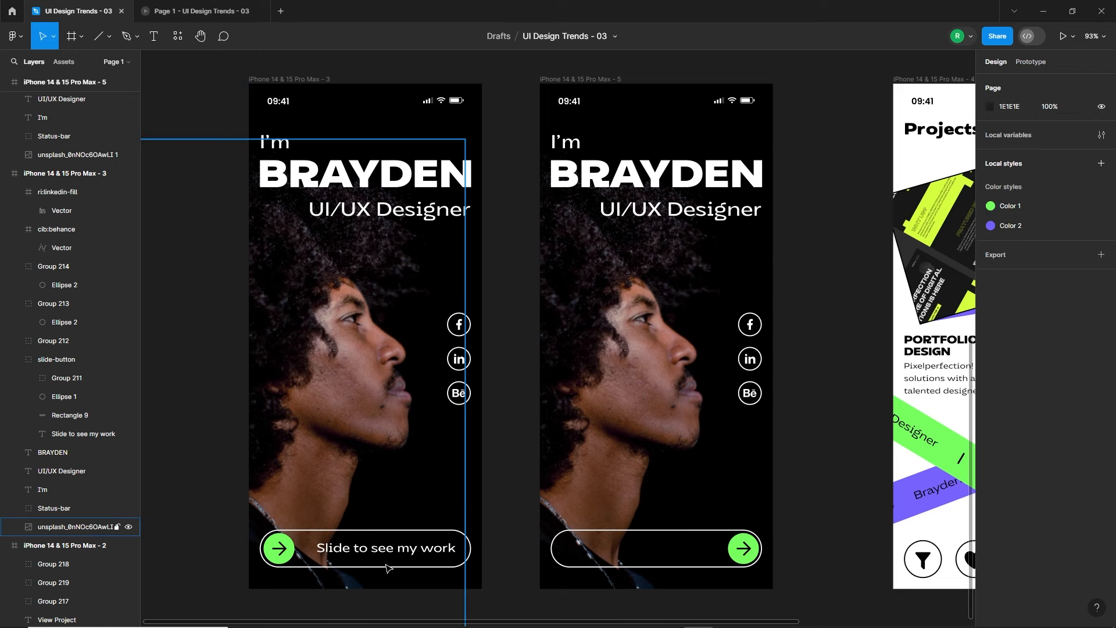
click(57, 359)
scroll(715, 588, up, 5)
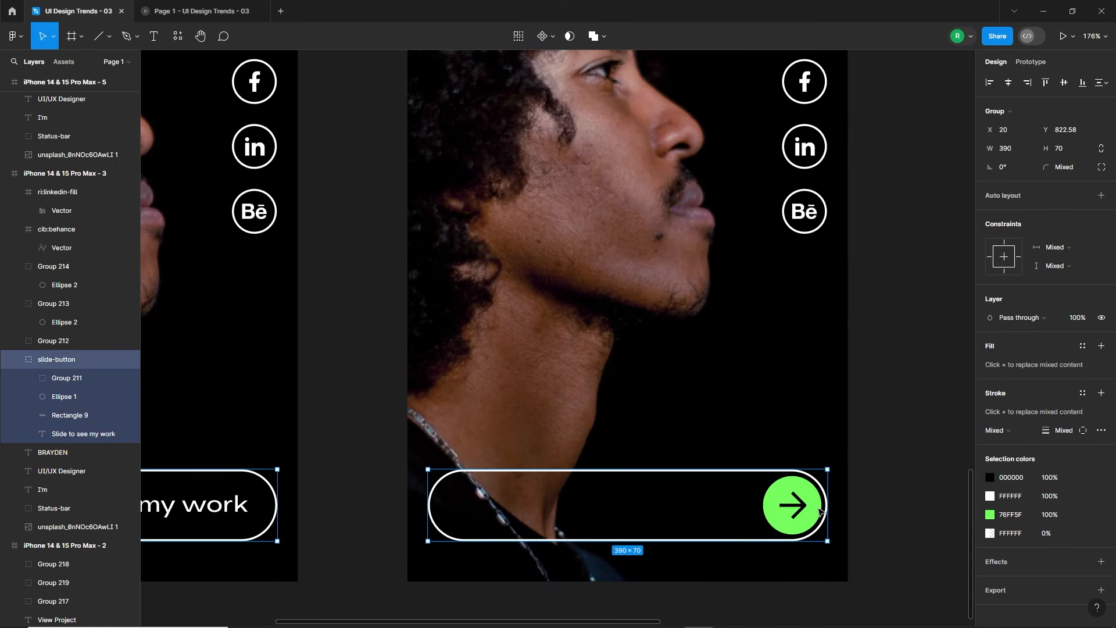
drag(818, 493, 817, 517)
click(217, 11)
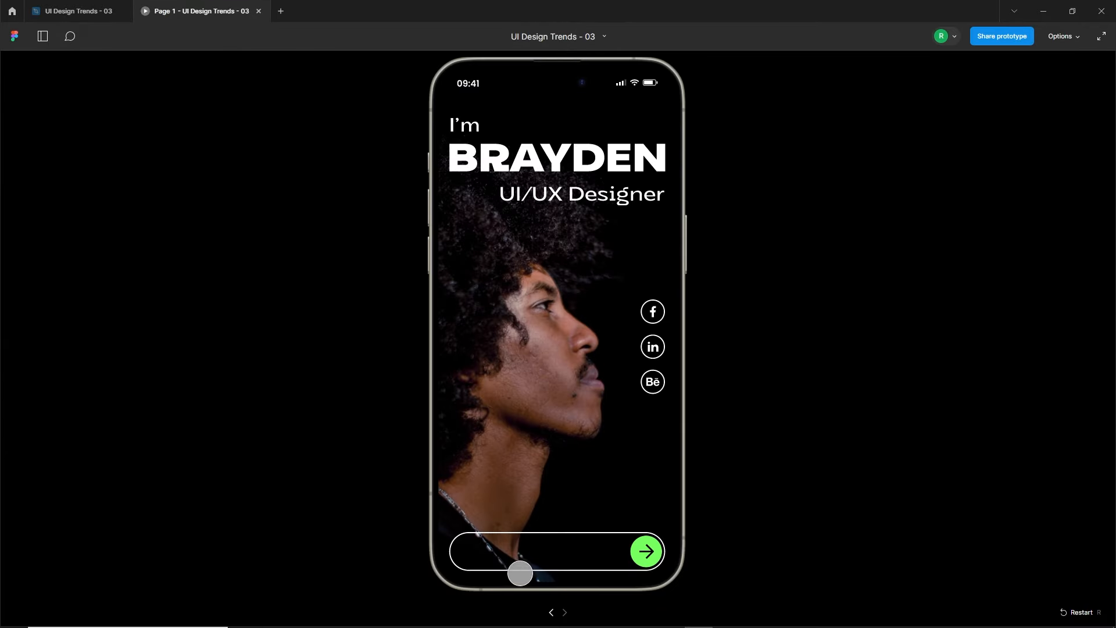
click(68, 11)
Step: Duplicate the portfolio image and its purple rectangle below the copied Projects screen, and place the Job Finder app image beside them
scroll(561, 369, down, 5)
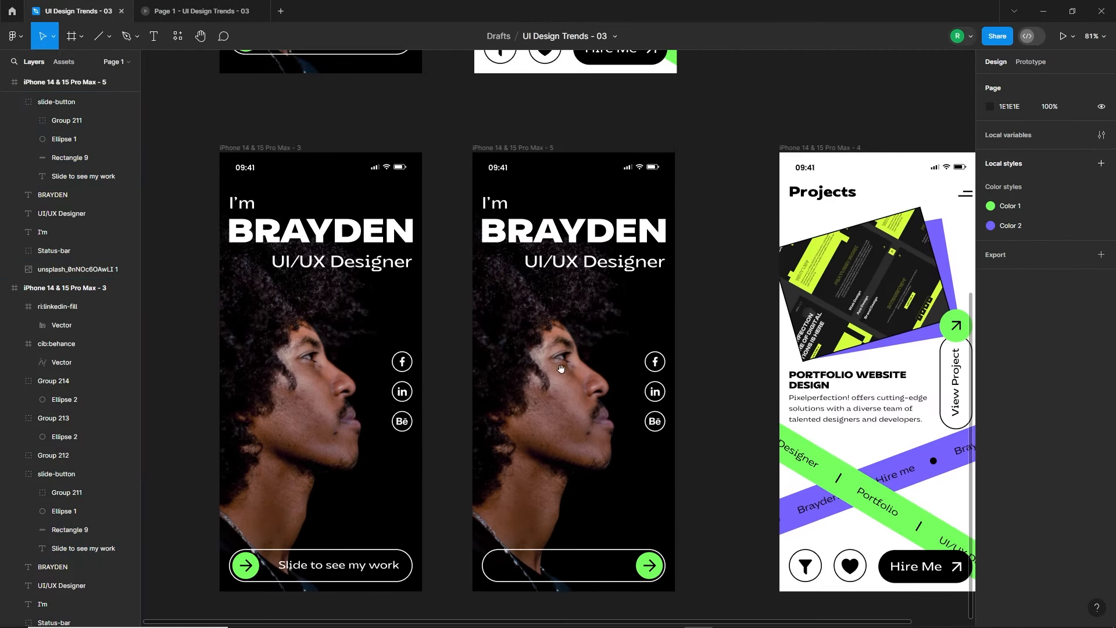
scroll(561, 368, right, 5)
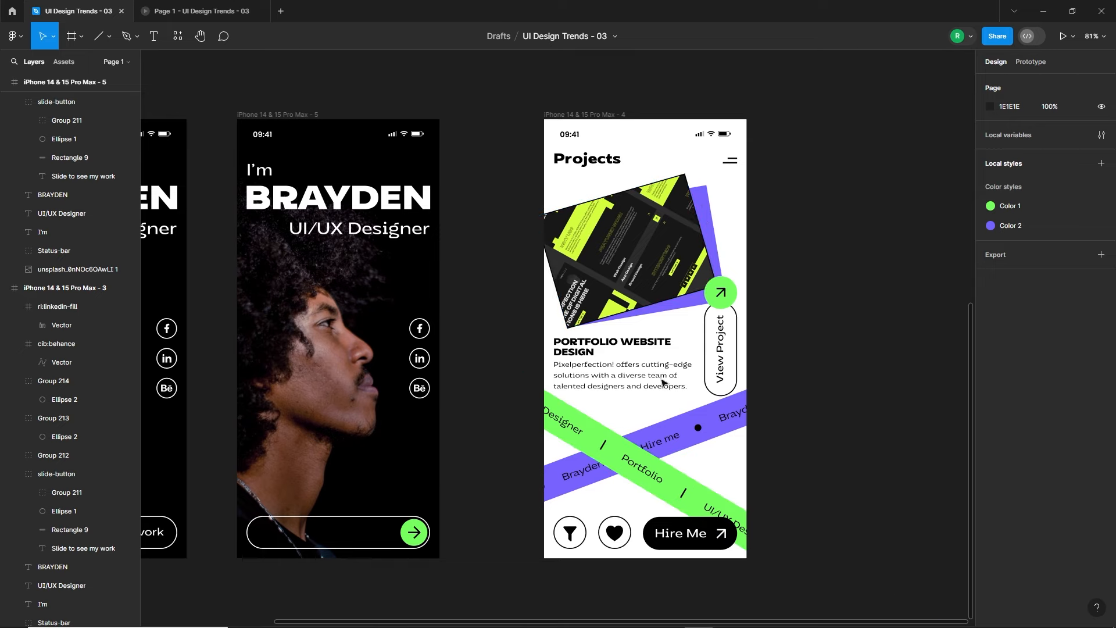
scroll(671, 297, down, 5)
drag(589, 353, 603, 403)
click(678, 336)
shift+click(676, 356)
drag(675, 356, 676, 582)
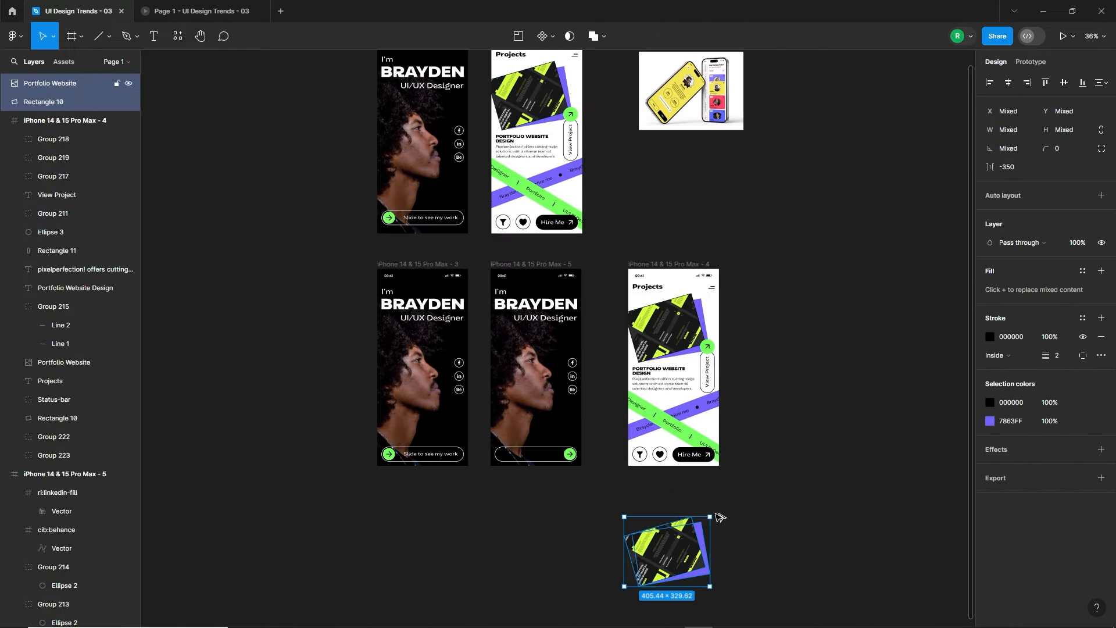
drag(700, 83, 797, 538)
Step: Straighten the copied portfolio image and scale the Job Finder image over it to the same 330.92 × 248.23 size
scroll(796, 538, up, 6)
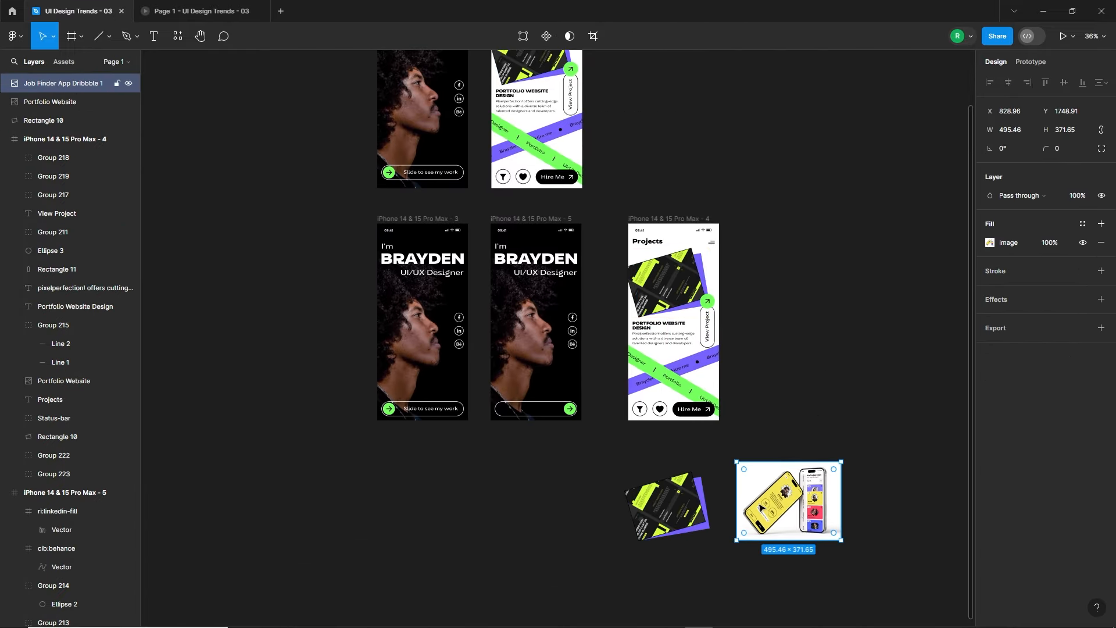
scroll(790, 465, down, 2)
click(439, 367)
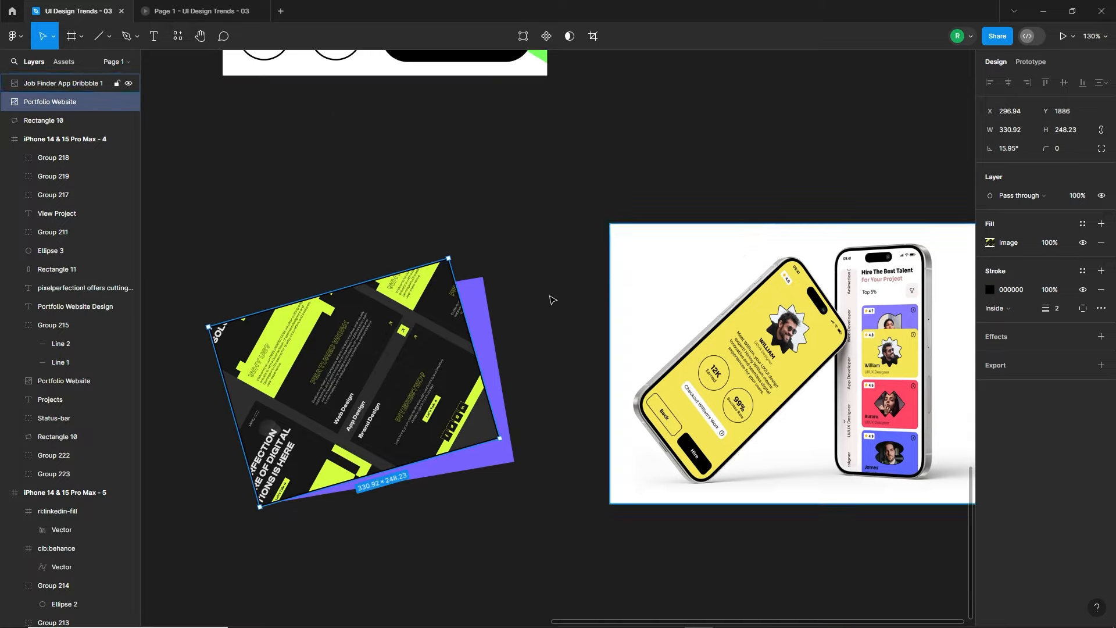
drag(451, 254, 482, 285)
drag(667, 345, 288, 411)
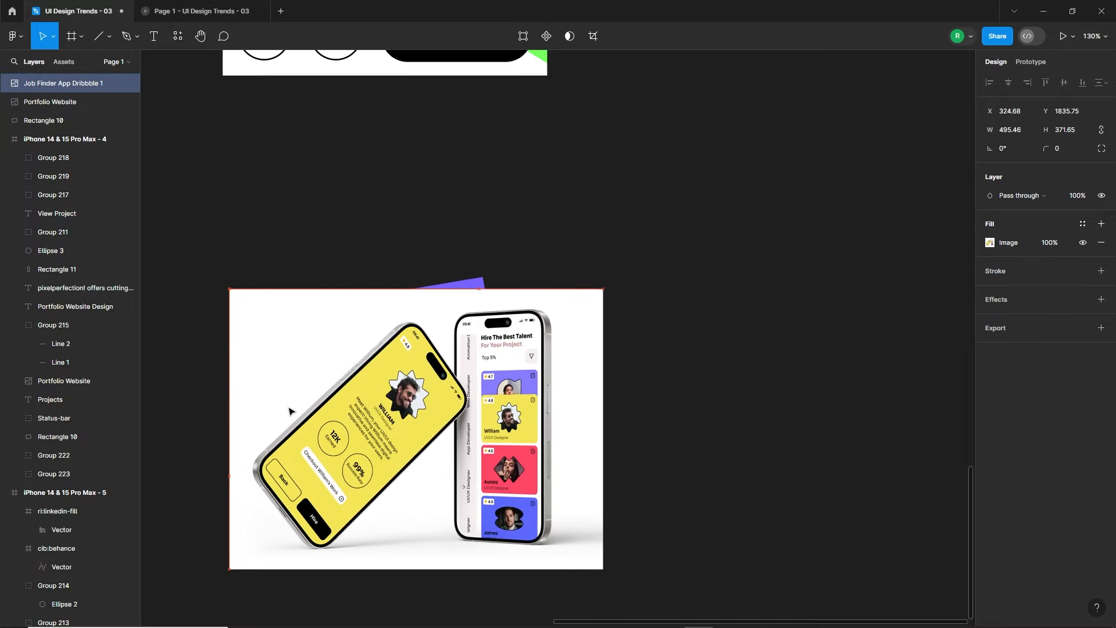
drag(600, 578, 504, 462)
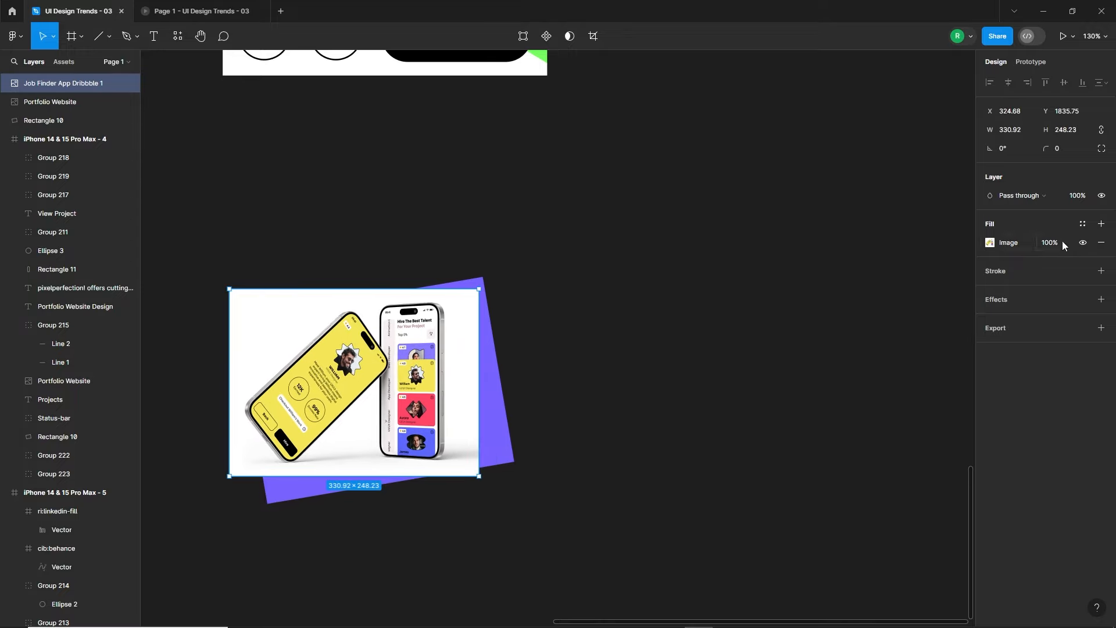
Step: Give the Job Finder image a black inside stroke of 2 and move it clear of the portfolio image to the right
click(1102, 271)
click(740, 384)
drag(348, 407, 739, 407)
Step: Duplicate the purple rectangle behind the Job Finder image, straighten it to 0° and offset it slightly down and right
click(502, 424)
drag(501, 425, 885, 424)
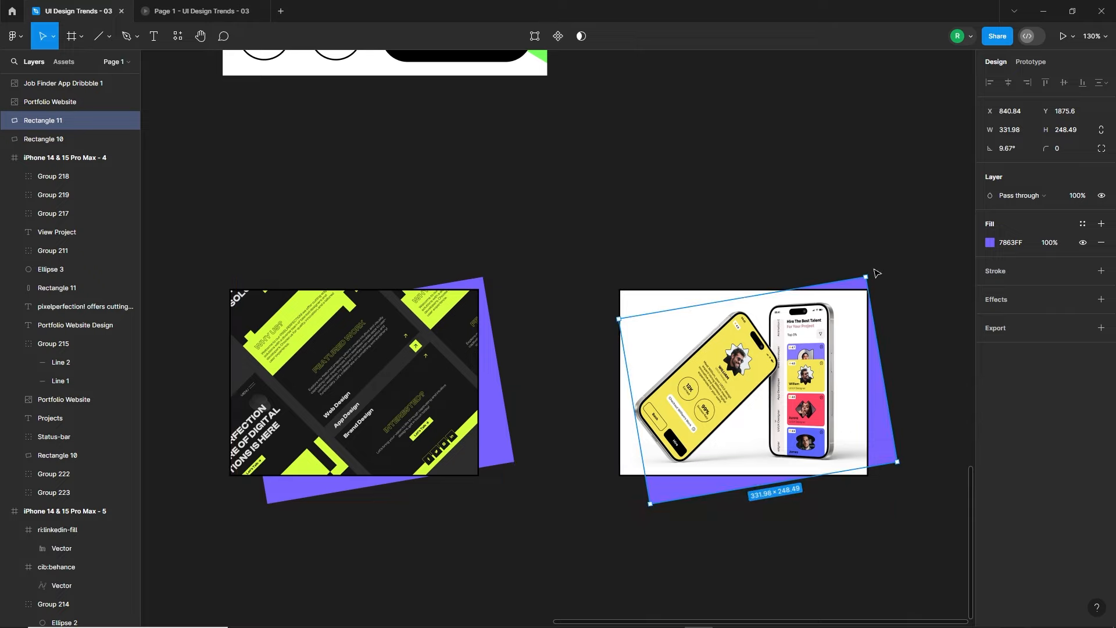
drag(868, 272, 893, 292)
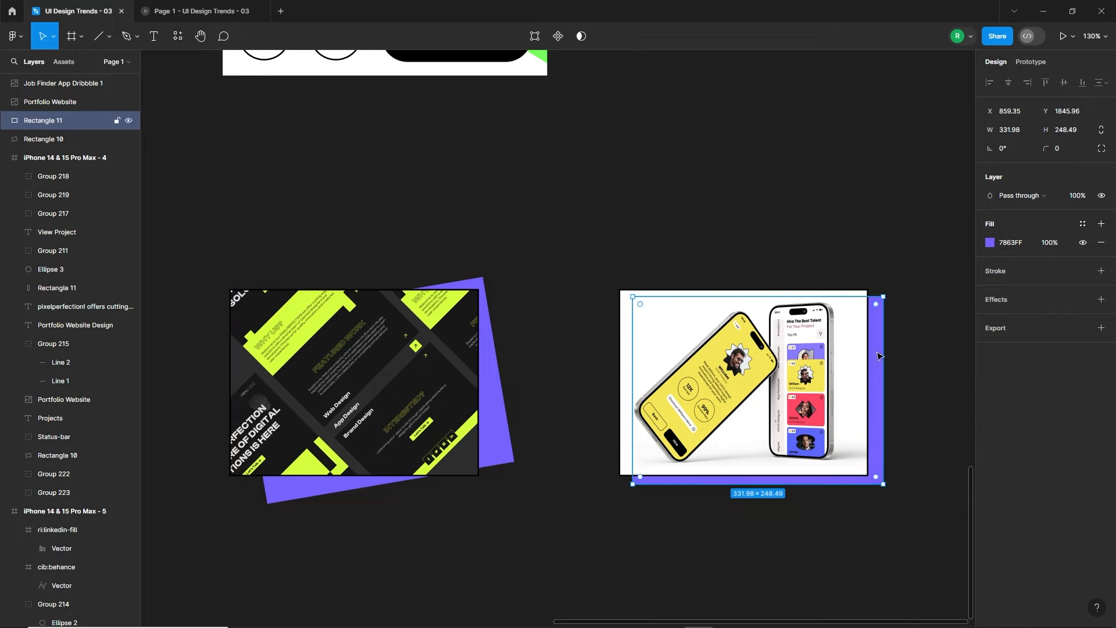
drag(880, 356, 880, 366)
Step: Straighten the purple rectangle behind the copied portfolio image so it sits offset down and right of the image
click(503, 431)
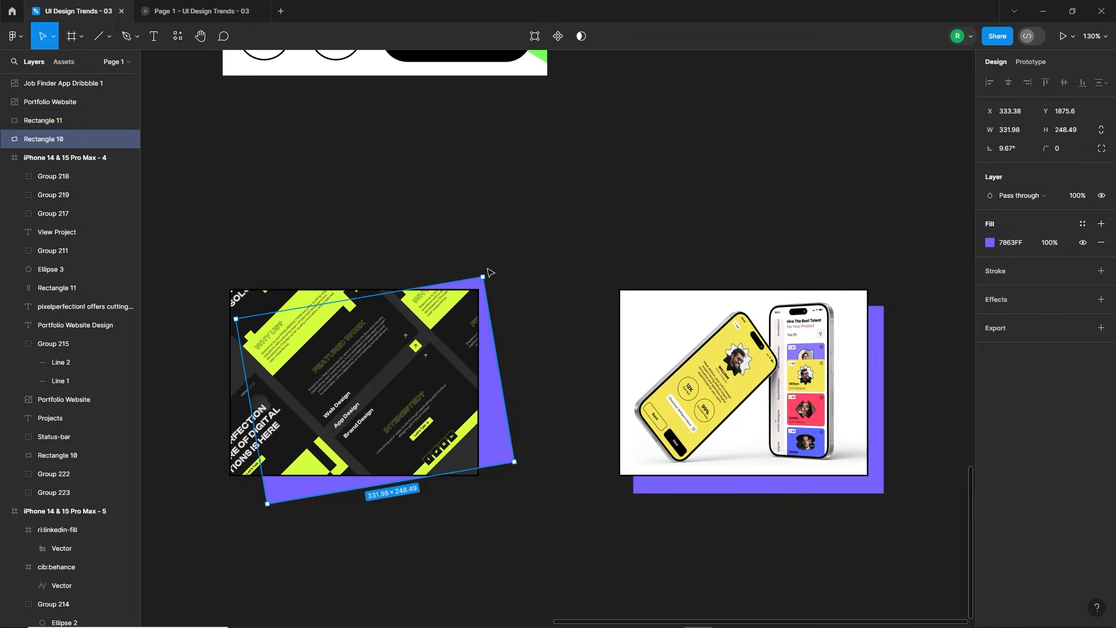
drag(487, 275, 604, 386)
click(660, 501)
Step: Move the Job Finder image and its purple rectangle farther right, leaving a gap of about 365 px from the portfolio pair
scroll(661, 499, down, 5)
drag(719, 334, 800, 445)
drag(801, 447, 872, 447)
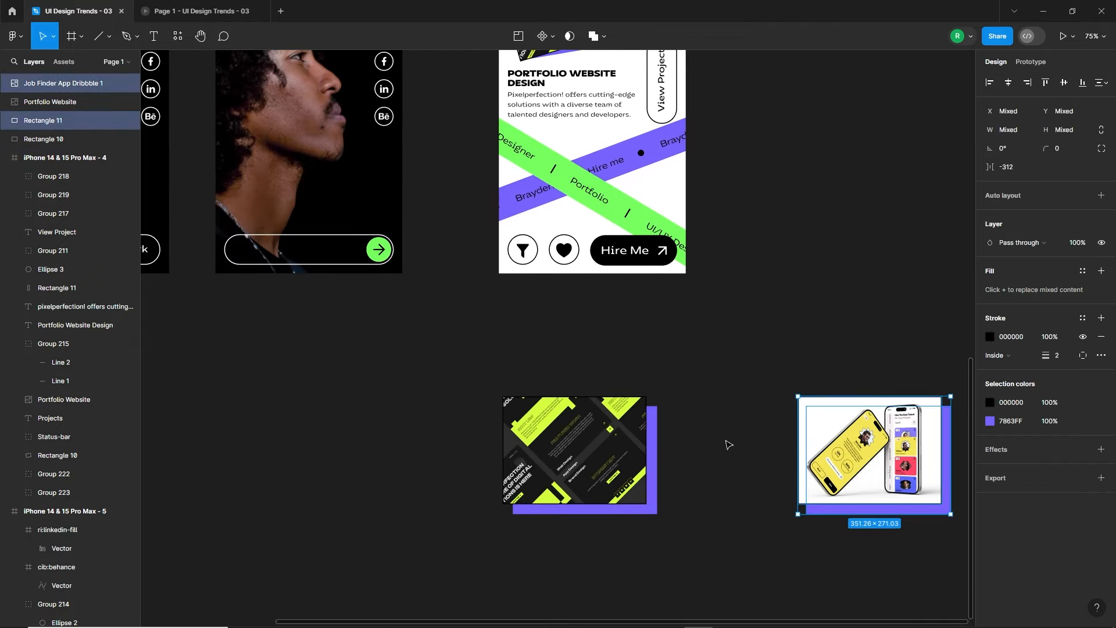
click(727, 444)
drag(789, 414, 674, 395)
drag(653, 333, 803, 472)
drag(803, 473, 820, 472)
click(665, 431)
Step: Group the copied portfolio image with its purple rectangle, and group the Job Finder image with its own rectangle
drag(585, 428, 478, 518)
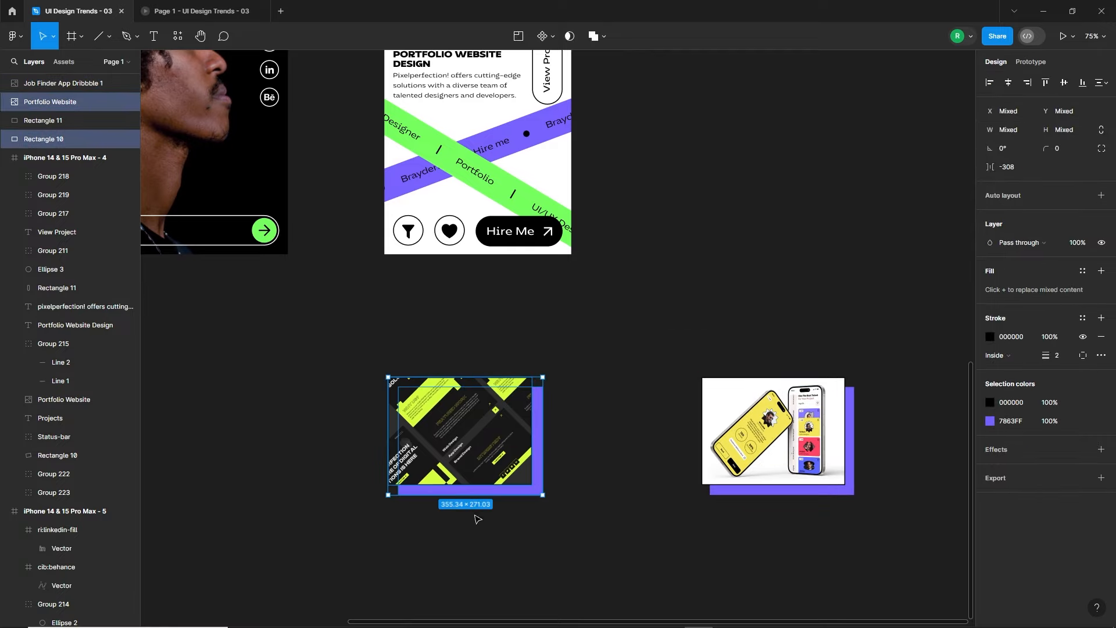
key(ctrl+g)
drag(687, 311, 840, 510)
key(ctrl+g)
Step: Combine the portfolio and Job Finder groups into a single group named Slider
drag(335, 324, 710, 445)
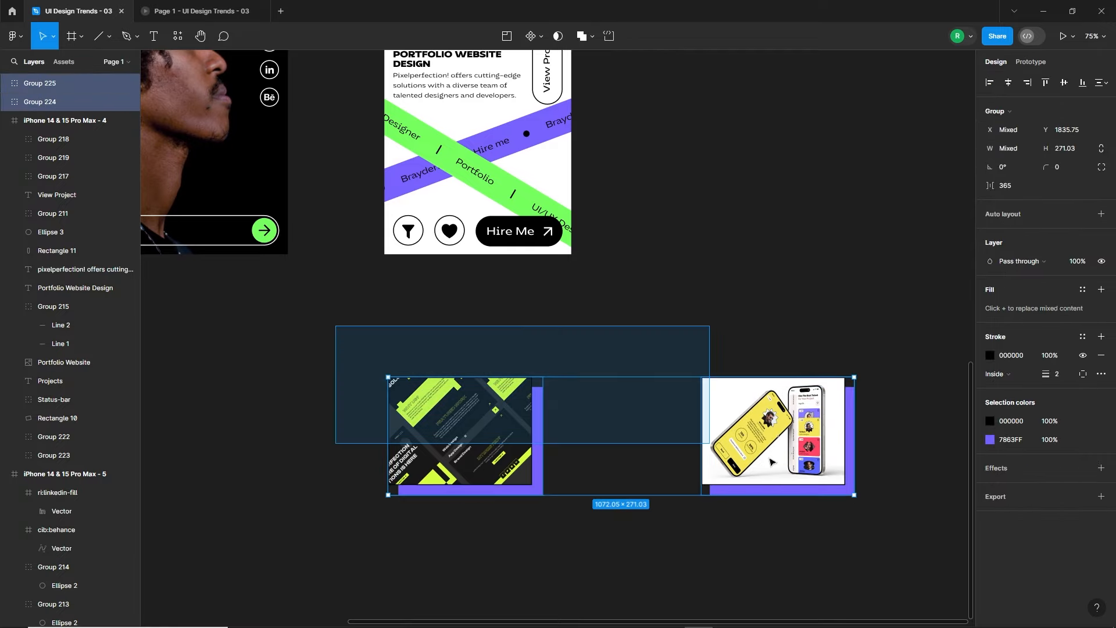
key(ctrl+g)
double_click(40, 87)
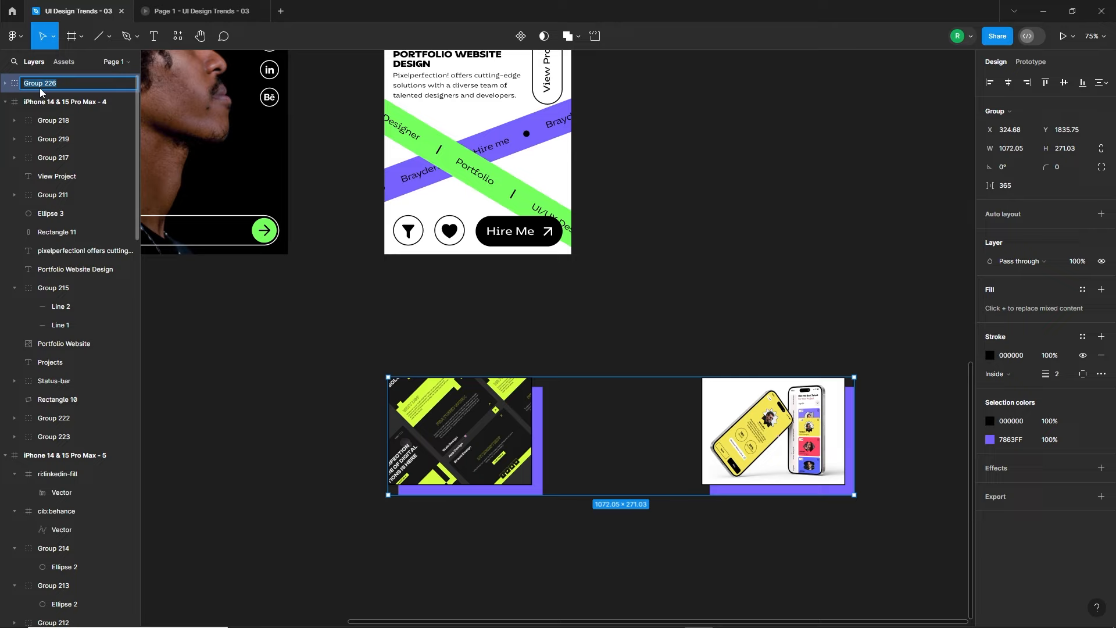
key(Return)
Step: Move the Slider group aside and draw a white frame about 739 × 614 px below the copied Projects screen
drag(567, 404, 773, 311)
click(407, 396)
click(73, 43)
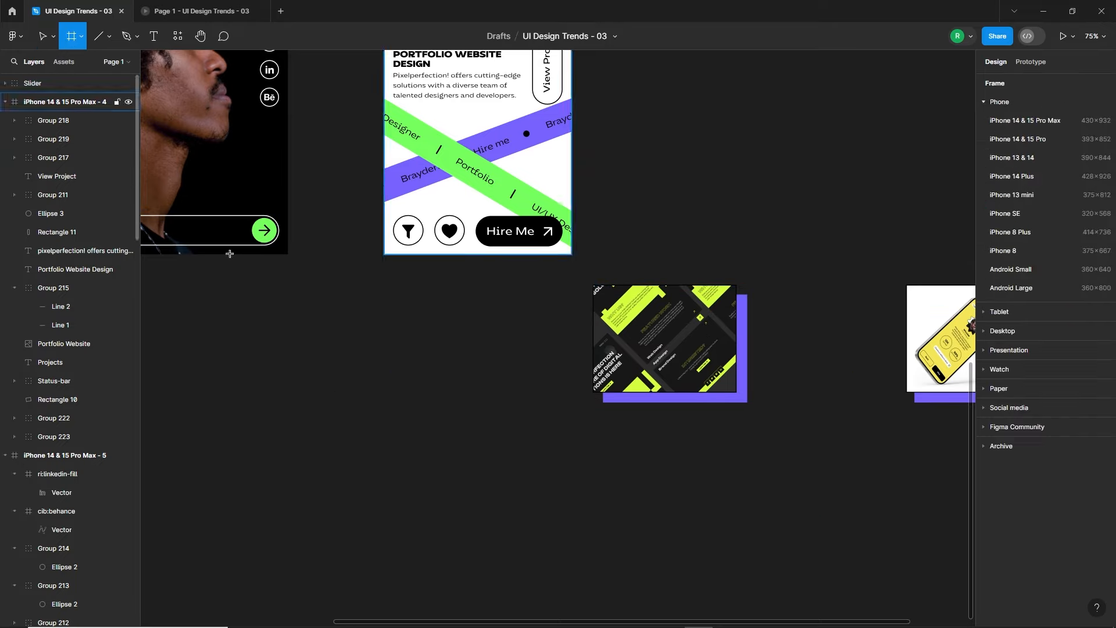
drag(269, 365, 478, 525)
drag(430, 476, 448, 470)
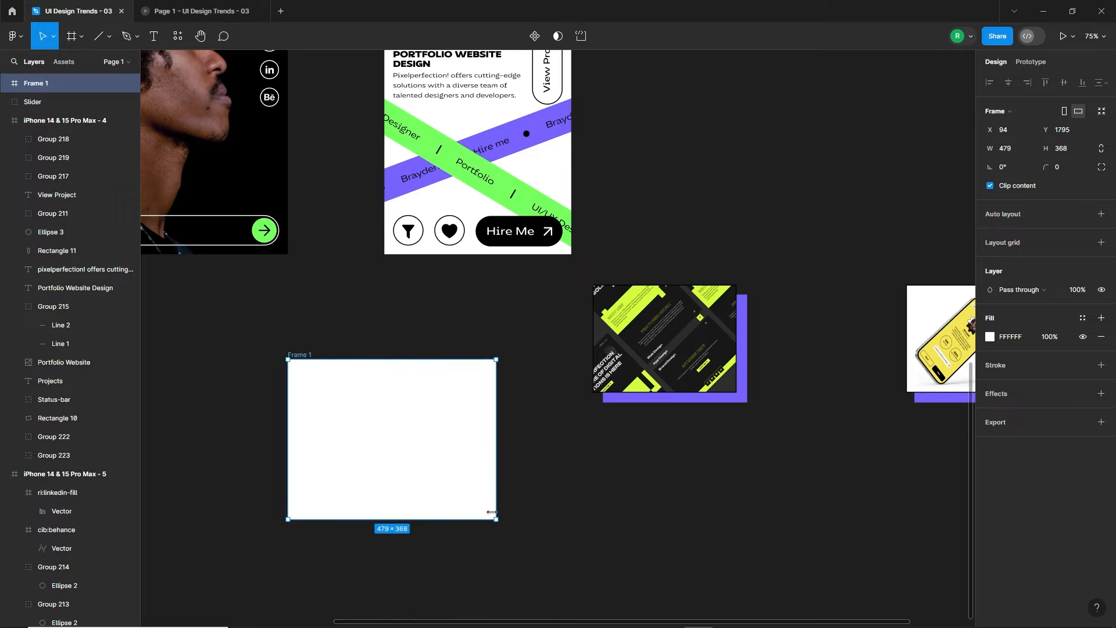
drag(496, 519, 544, 572)
drag(444, 473, 464, 466)
drag(563, 564, 610, 583)
click(737, 538)
Step: Place the Slider group inside the new frame with the portfolio image centred and the Job Finder image beyond the right edge
click(718, 325)
drag(684, 356, 489, 497)
drag(422, 331, 443, 349)
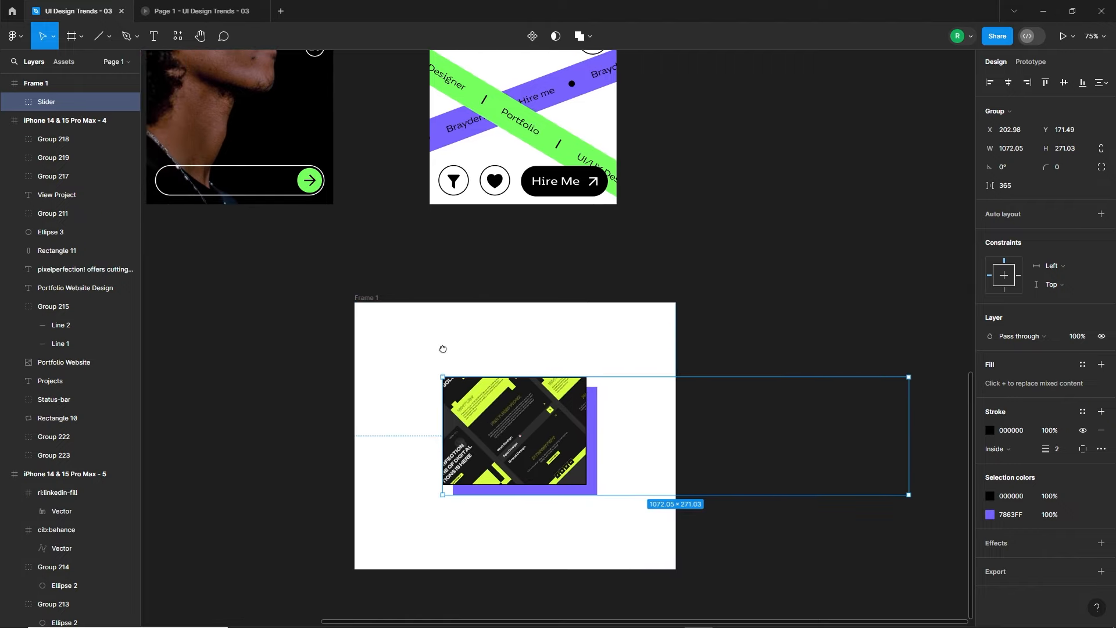
drag(543, 453, 542, 448)
Step: Turn the frame holding the Slider group into a component
click(369, 290)
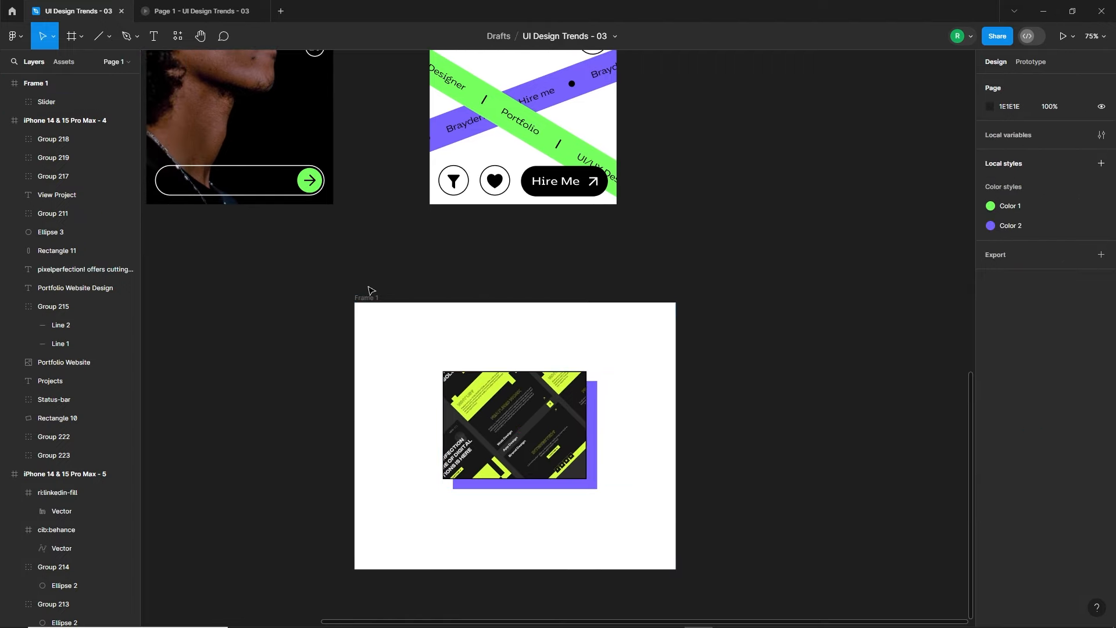
click(373, 298)
click(517, 37)
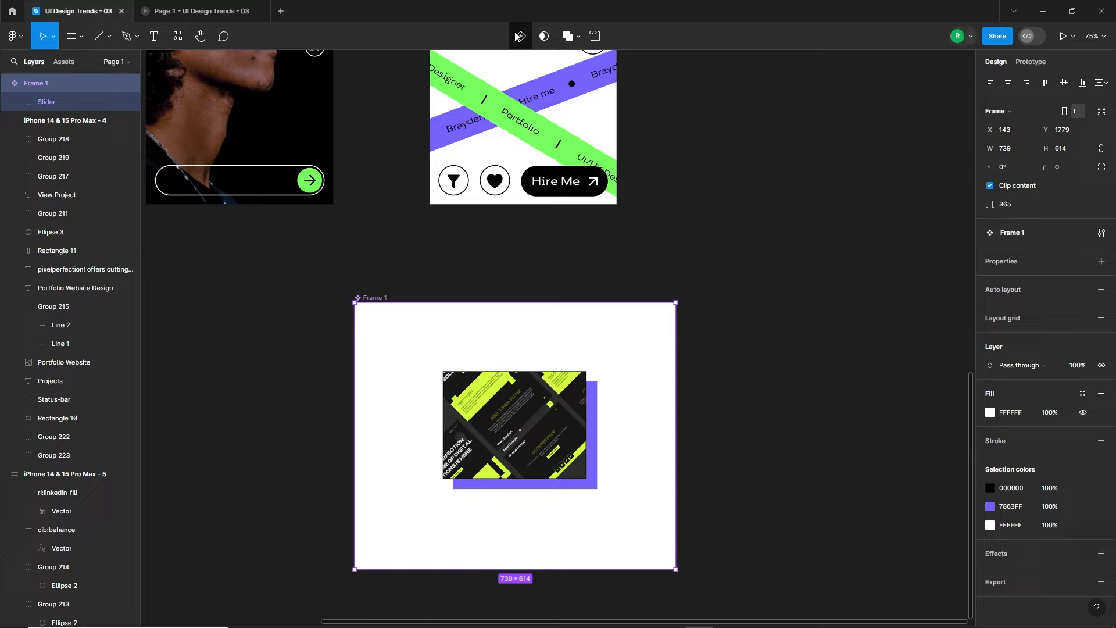
Step: Add a variant property to the slider component and apply horizontal auto layout to its variant container
click(1101, 261)
click(1046, 300)
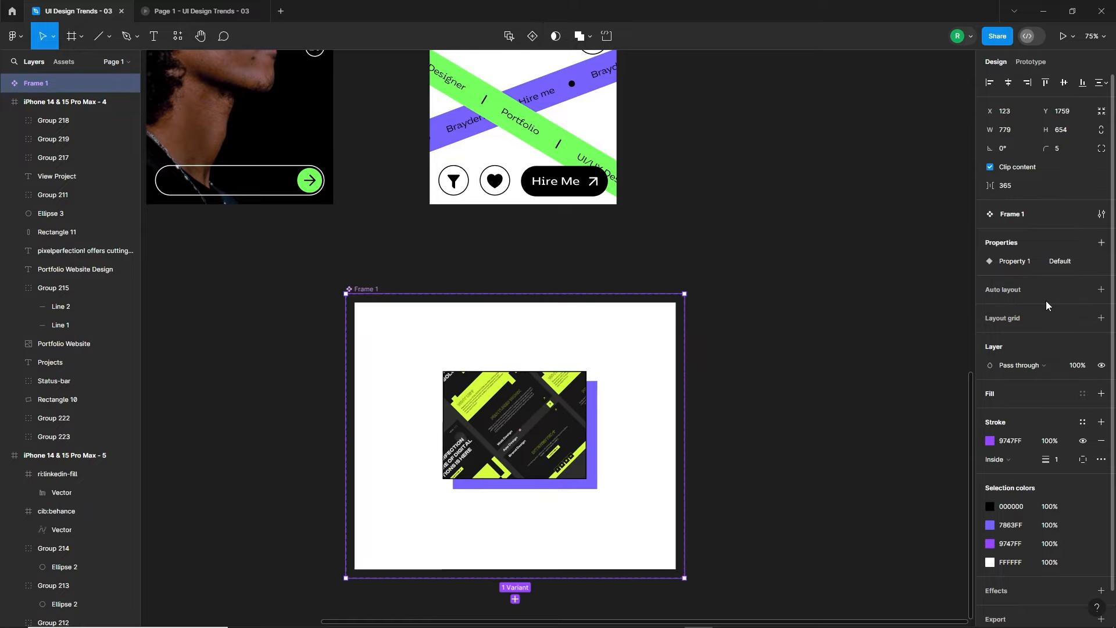
click(1102, 290)
click(1004, 312)
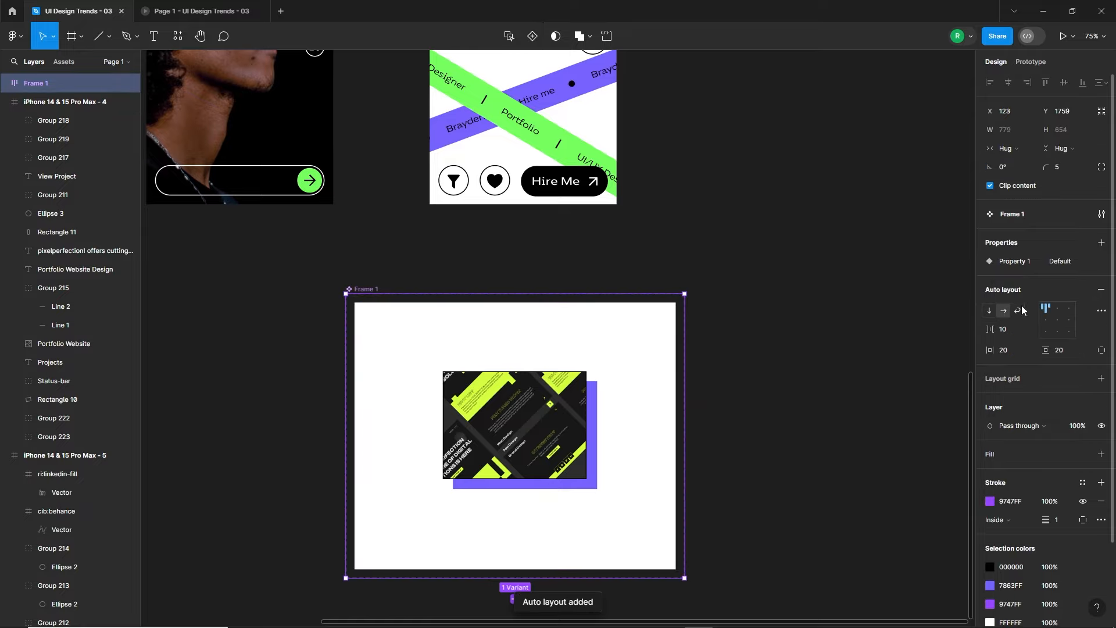
click(810, 365)
Step: Delete the portfolio image and its purple backing rectangle from the copied Projects screen
scroll(522, 462, down, 3)
drag(714, 431, 625, 412)
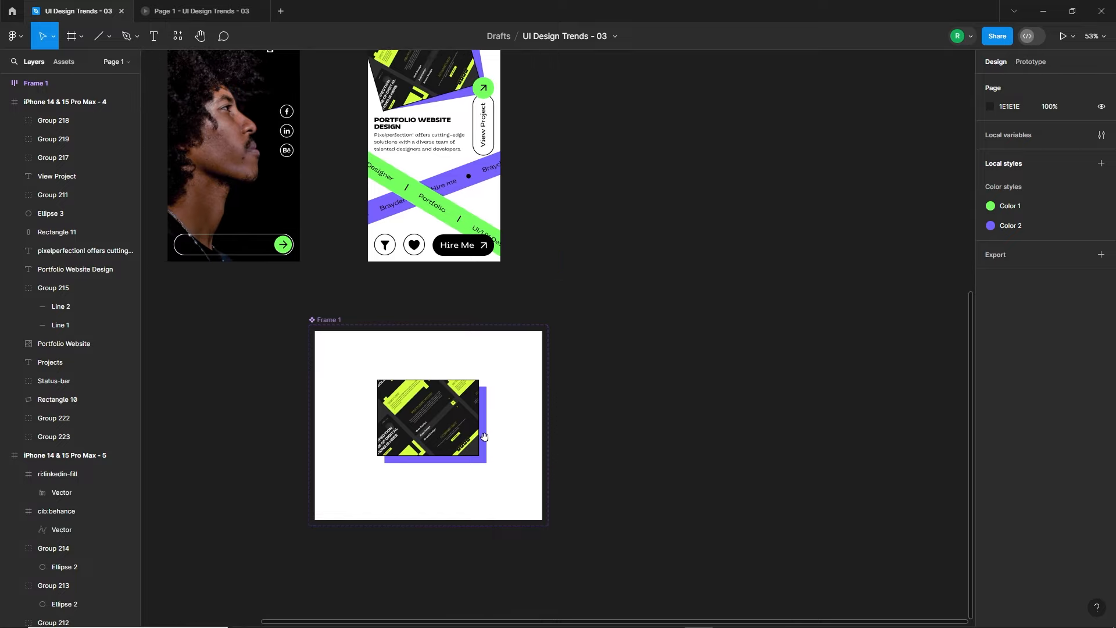
scroll(480, 407, up, 2)
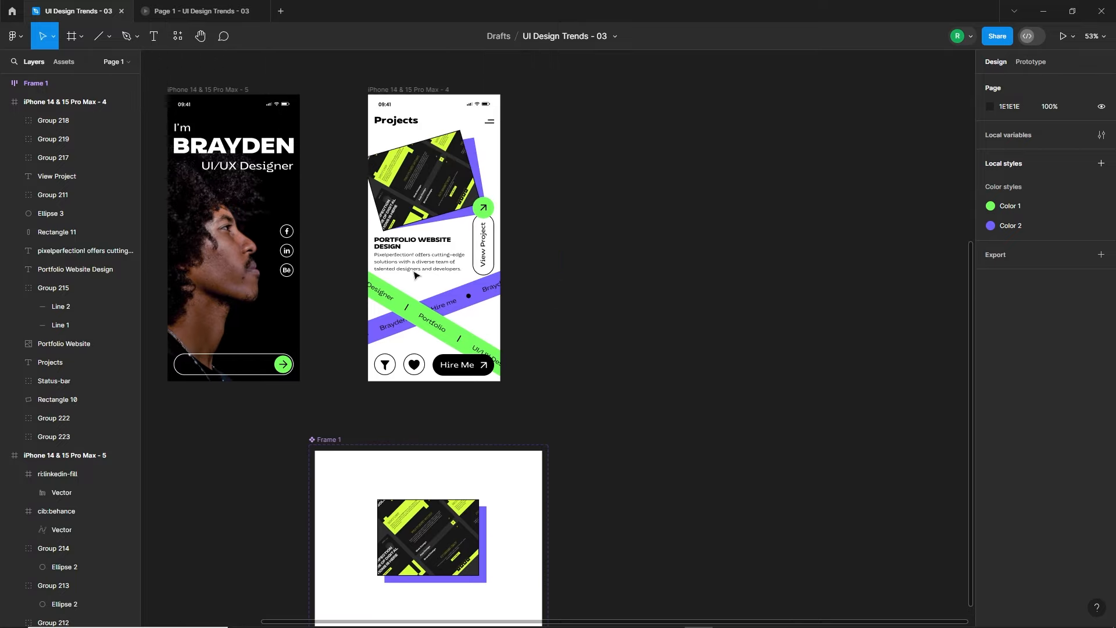
scroll(458, 311, down, 3)
drag(364, 250, 501, 393)
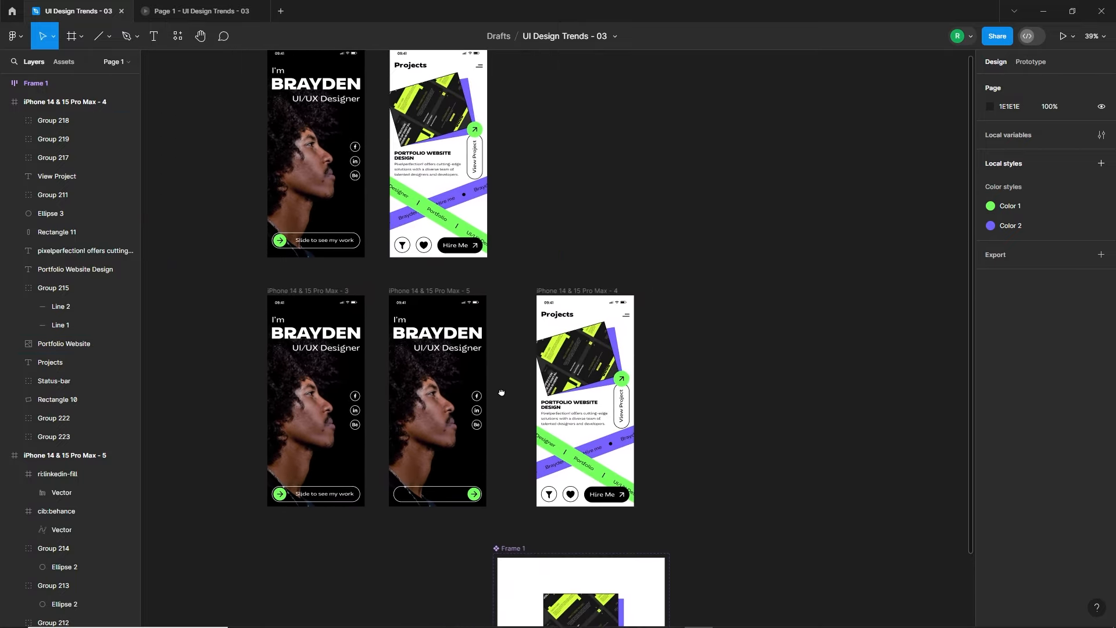
drag(521, 356, 563, 381)
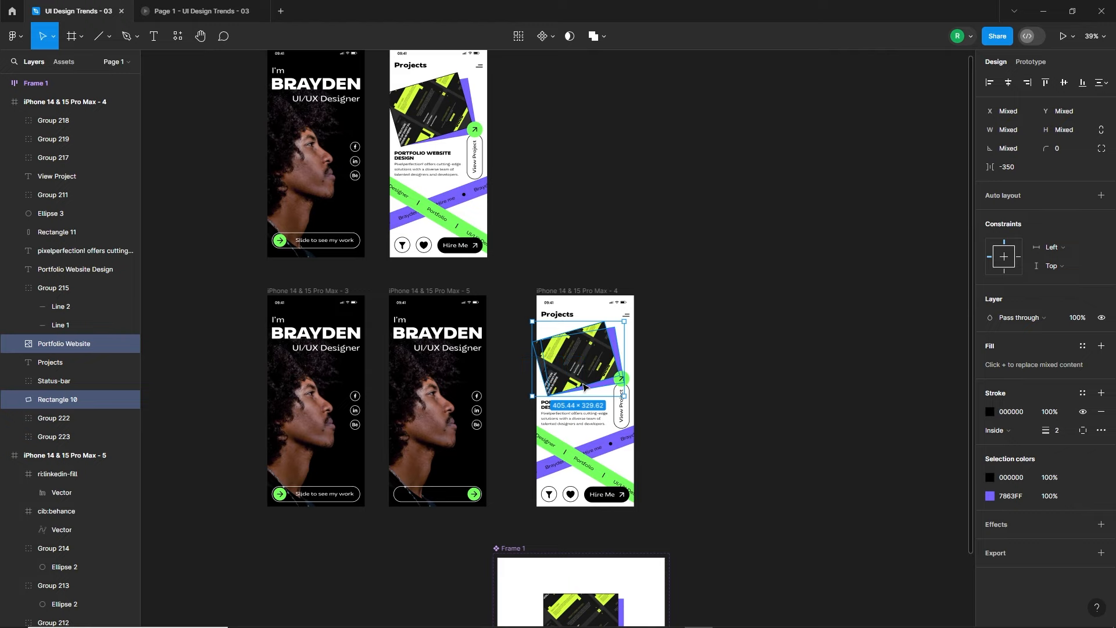
key(Delete)
Step: Place an instance of the slider component on the copied Projects screen, with its image above the project title
click(64, 62)
click(66, 126)
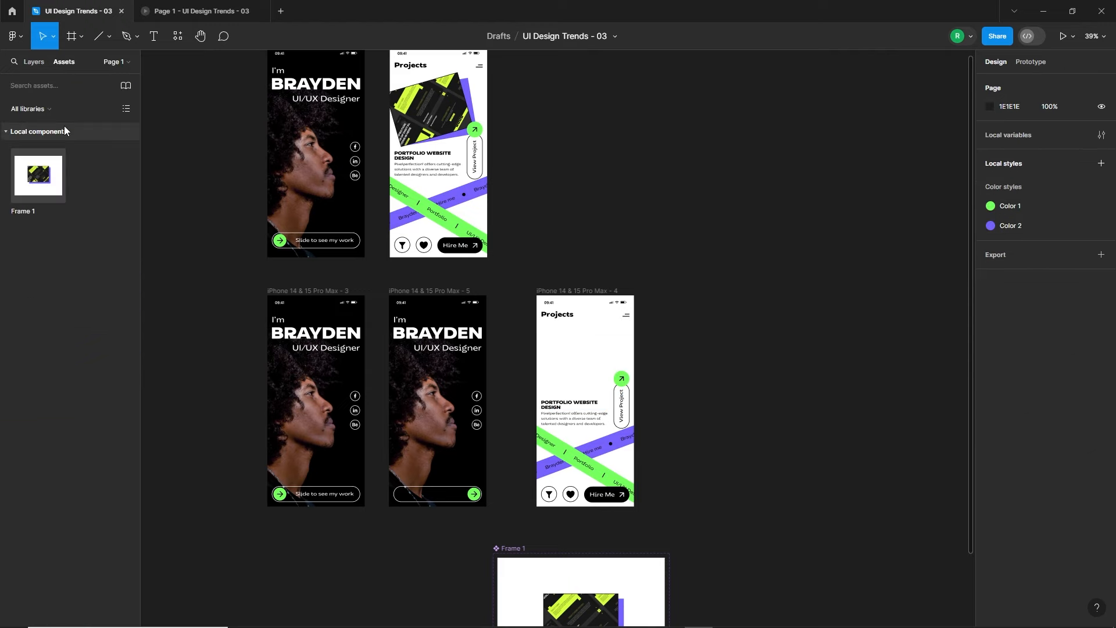
drag(39, 174, 584, 365)
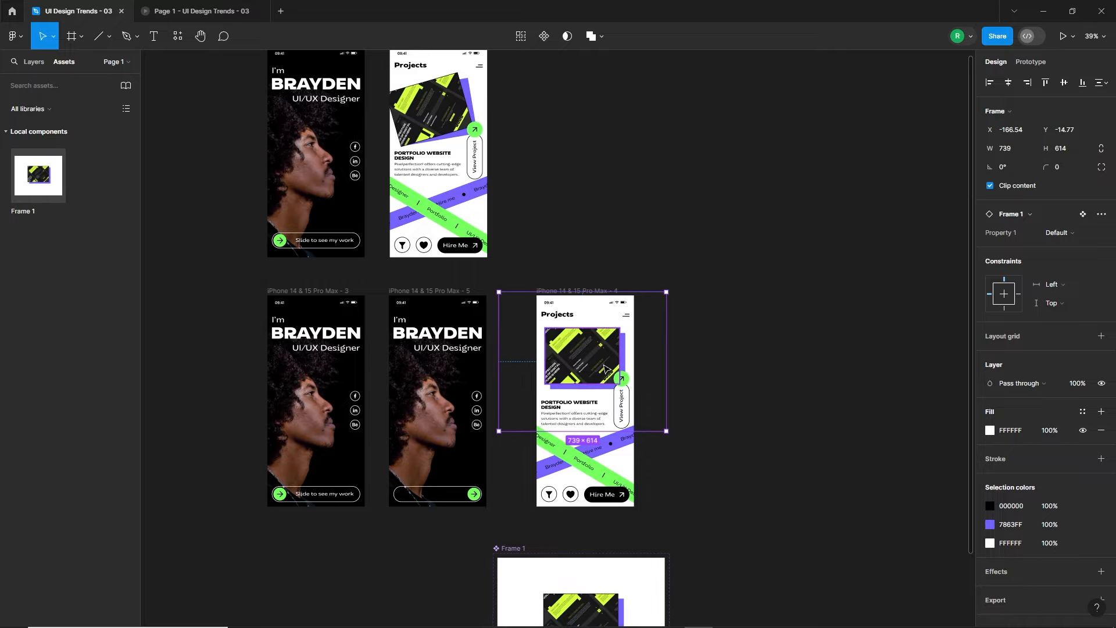
scroll(583, 369, up, 5)
drag(582, 369, 578, 366)
scroll(637, 346, down, 4)
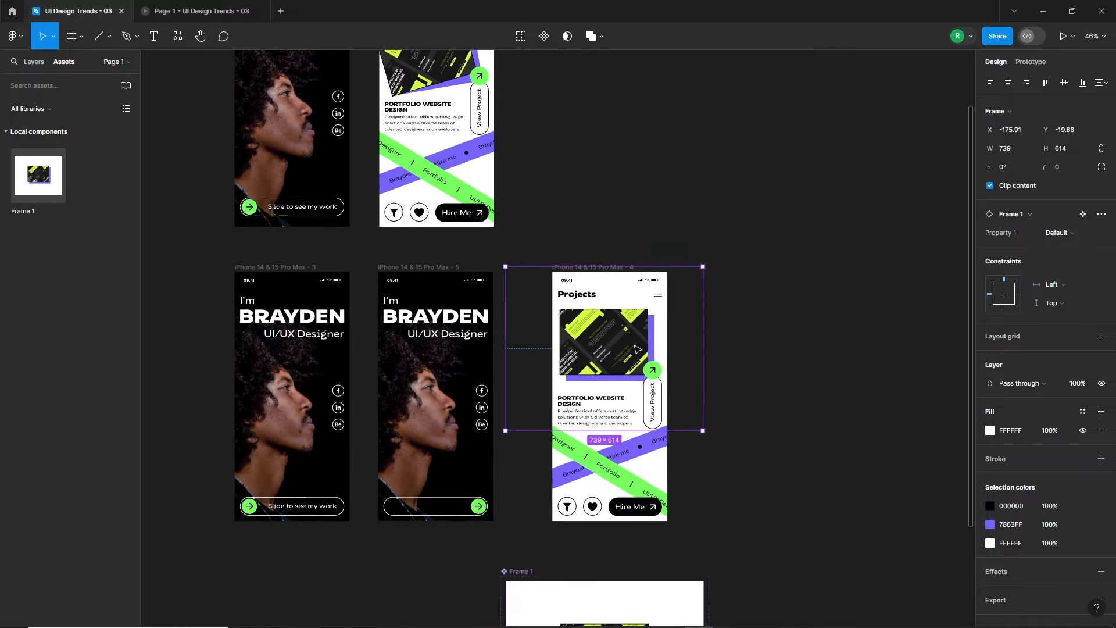
drag(760, 511, 736, 380)
click(735, 385)
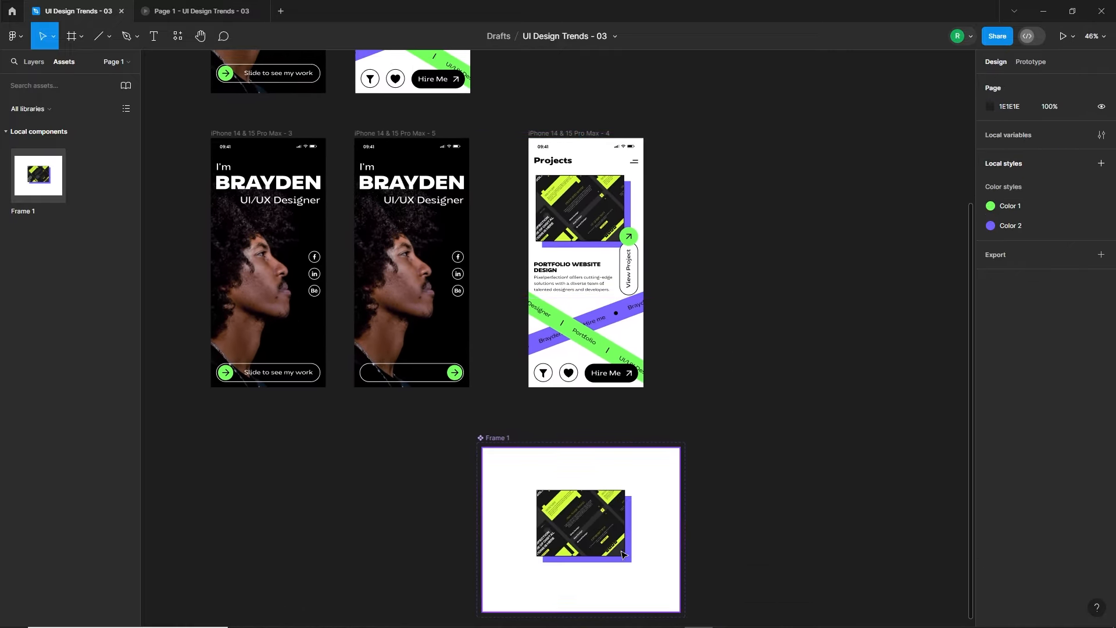
Step: Move the Slider group inside the main component up to a Y position of 110.26
double_click(593, 542)
key(shift+Up)
key(shift+Up)
key(shift+Up)
key(shift+Up)
key(shift+Up)
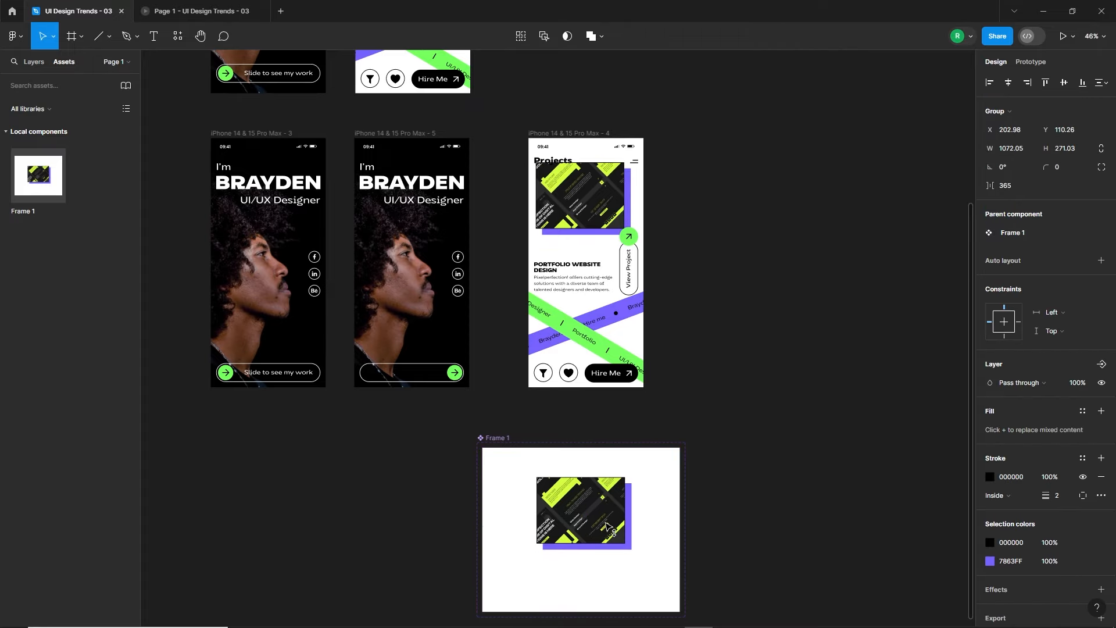
Step: Rotate the portfolio image in the main component to about 24.5° and nudge it left over the purple rectangle
double_click(599, 534)
scroll(642, 478, up, 1)
scroll(640, 477, down, 3)
drag(631, 500, 620, 478)
key(Left)
key(Left)
key(Left)
key(Left)
key(Left)
key(Left)
key(Left)
key(Left)
key(Left)
key(Left)
key(Left)
key(Left)
key(Left)
key(Left)
key(Left)
key(Left)
key(Left)
key(Left)
key(Left)
key(Left)
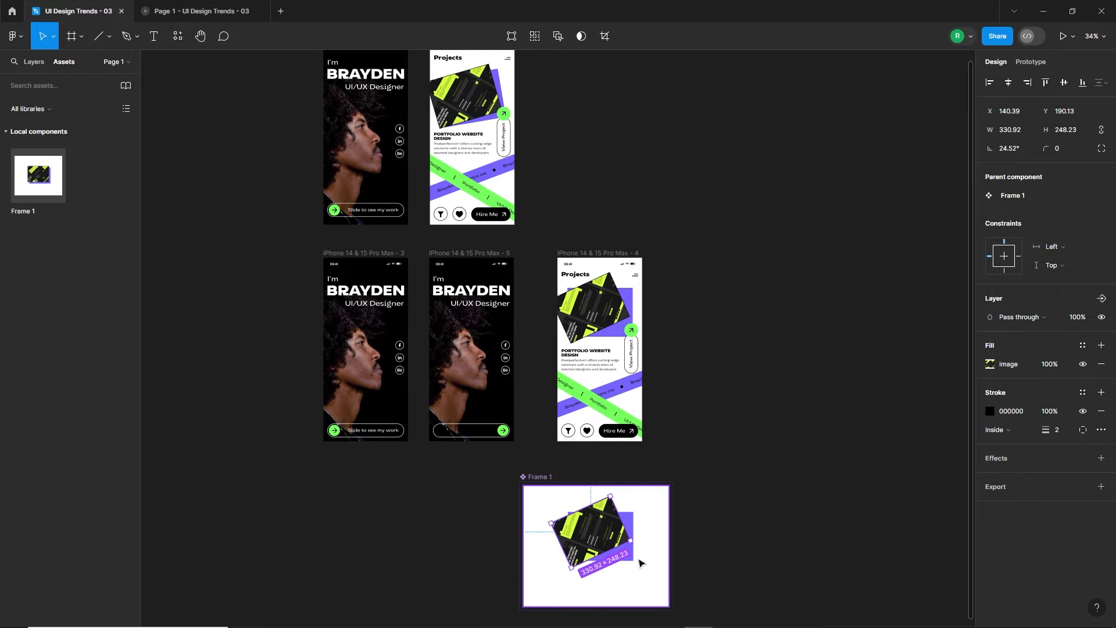
Step: Rotate both the purple backing rectangle and the portfolio image in the main component to 15°
click(631, 553)
scroll(632, 553, up, 3)
drag(640, 480, 632, 454)
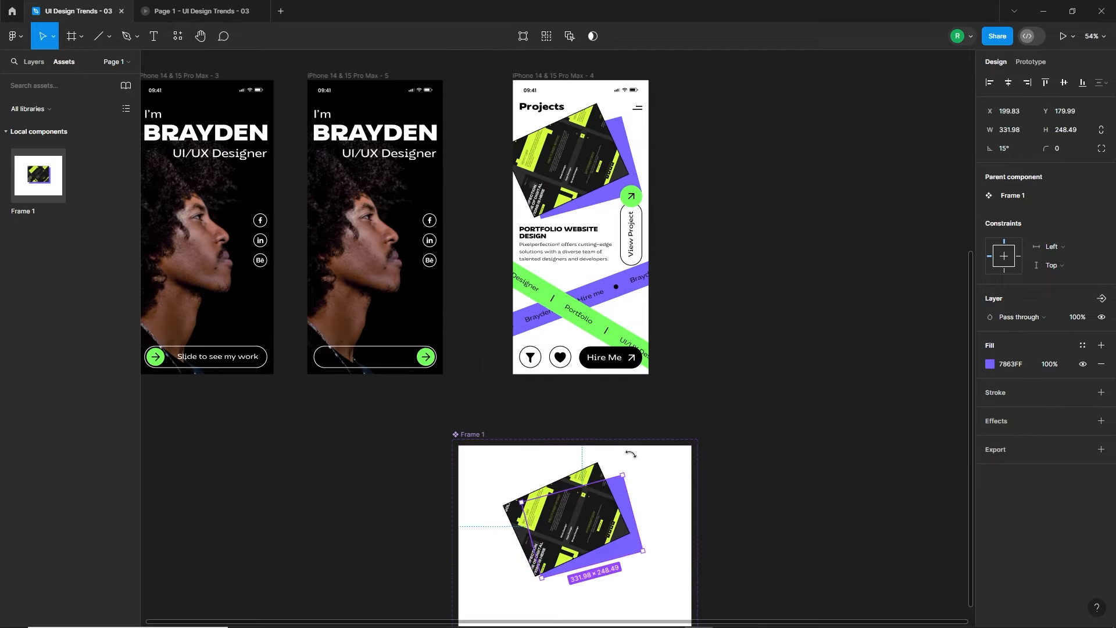
scroll(631, 453, up, 3)
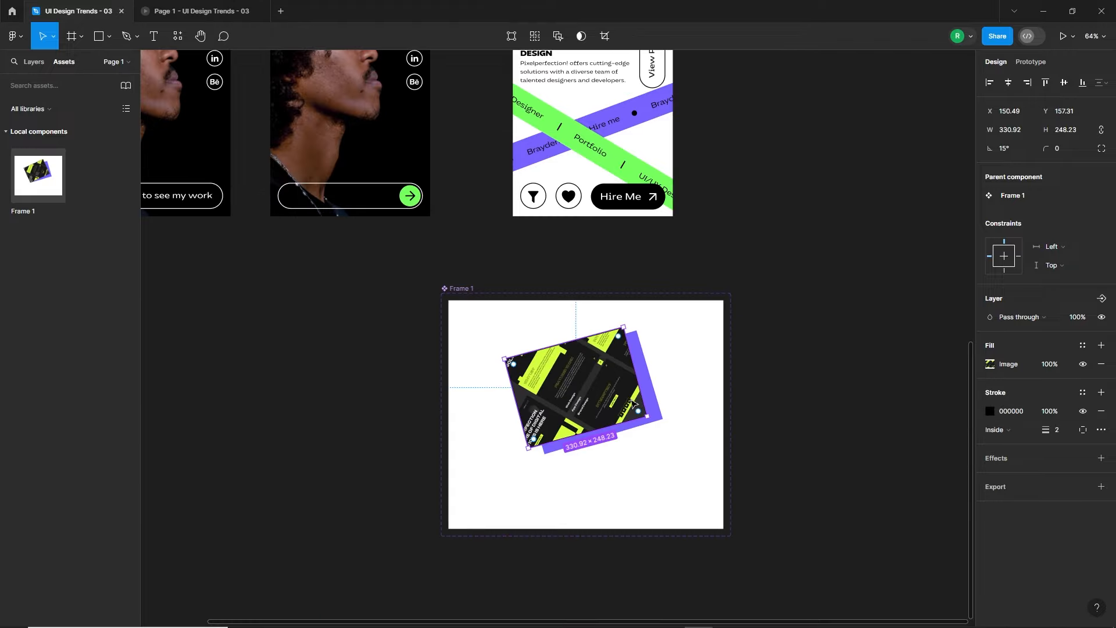
scroll(633, 404, up, 5)
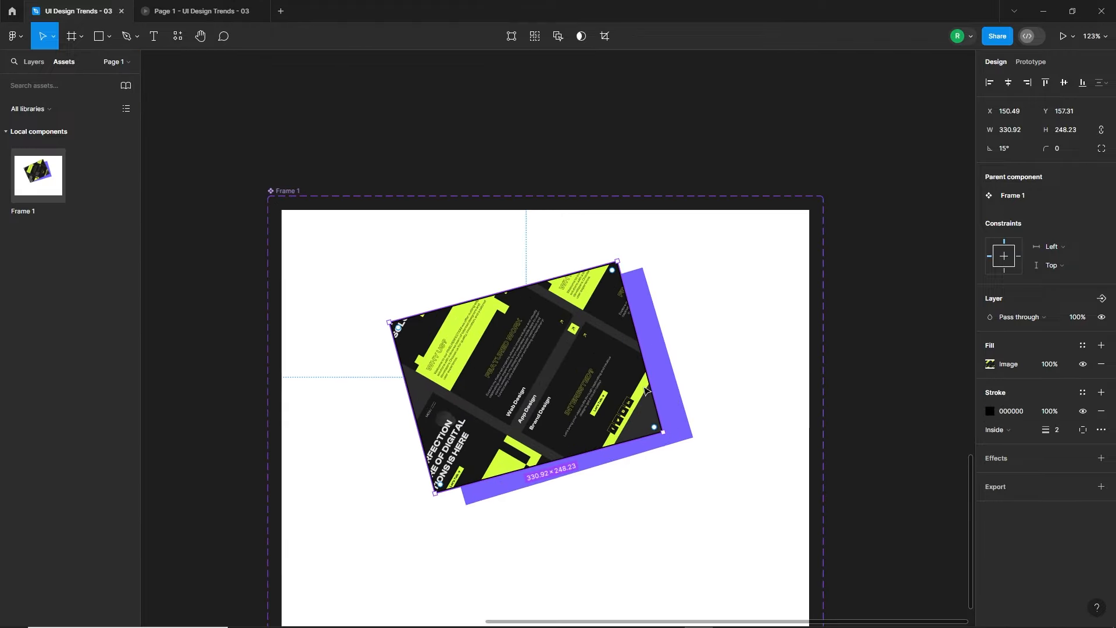
Step: Shift the portfolio image slightly right, rotate the purple rectangle to about 10°, and align it behind the image
drag(634, 404, 675, 405)
click(674, 406)
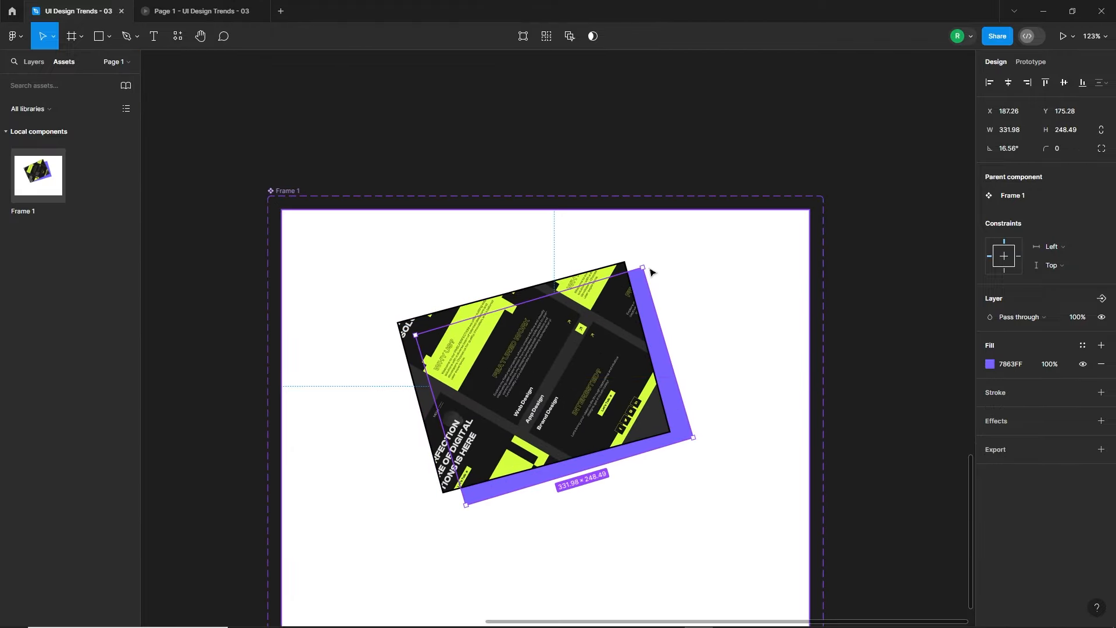
drag(650, 271, 651, 291)
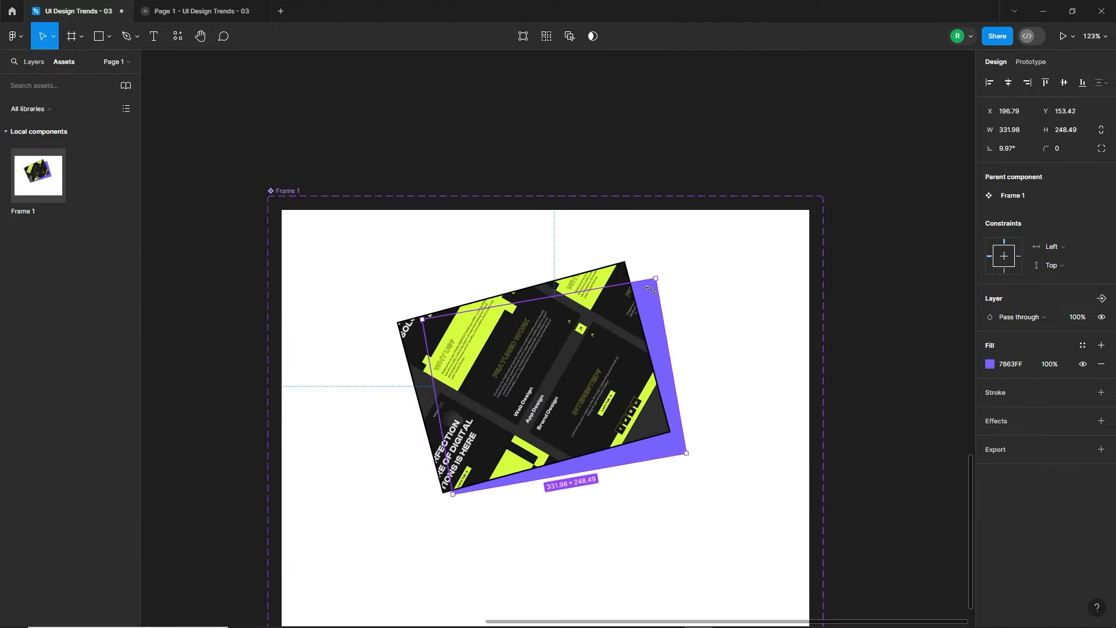
drag(663, 362, 661, 360)
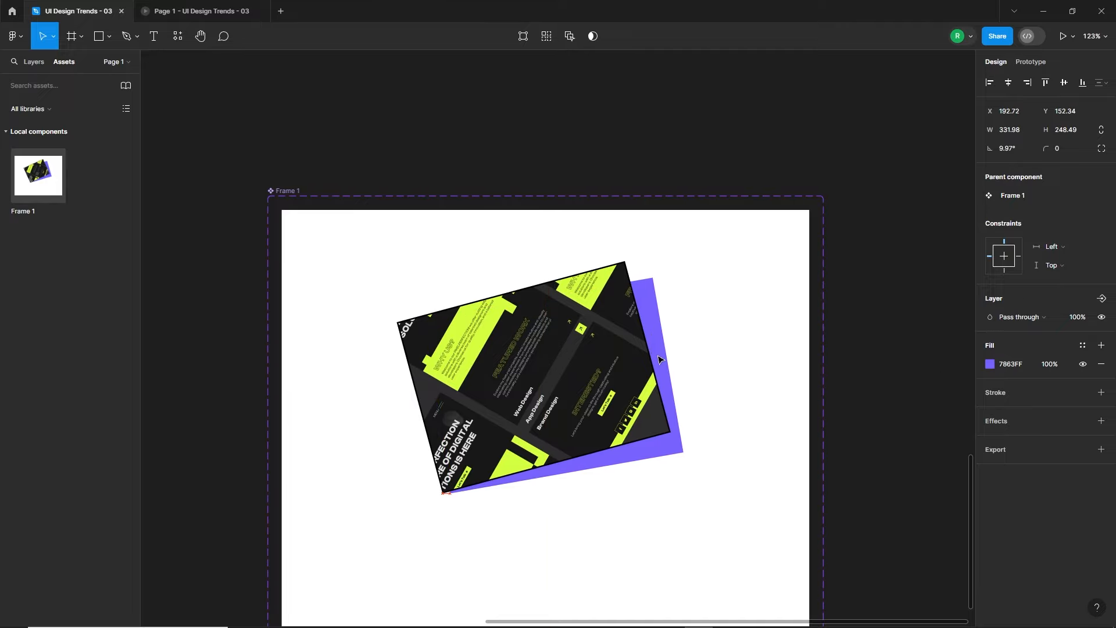
Step: Copy the project title and description from the Projects screen into the main component, below the portfolio image
scroll(622, 442, down, 3)
click(582, 533)
scroll(620, 428, down, 3)
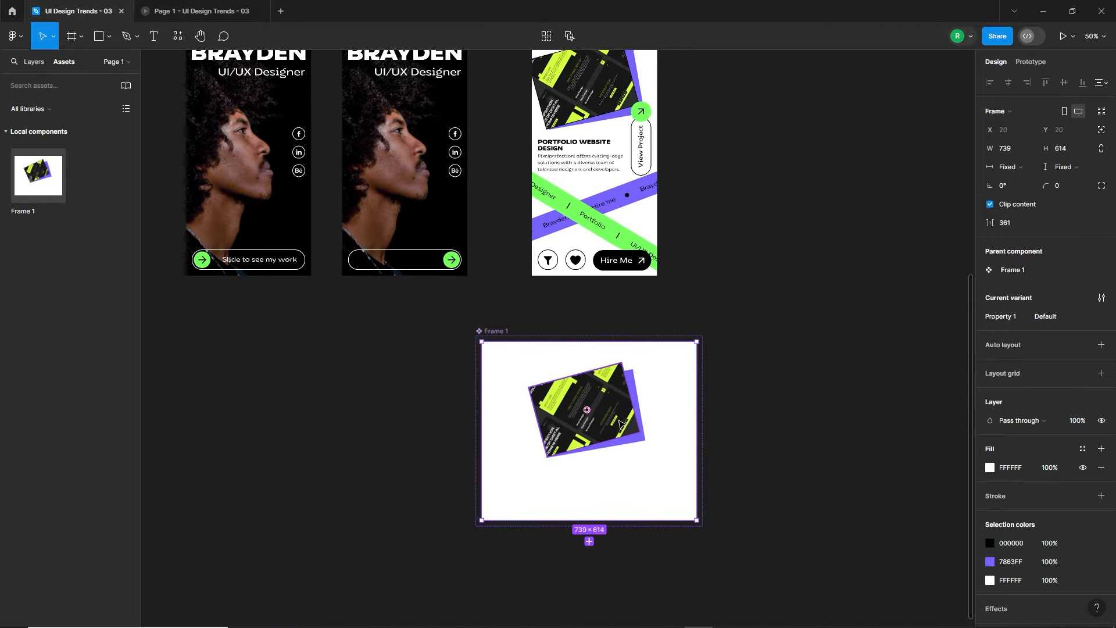
click(560, 152)
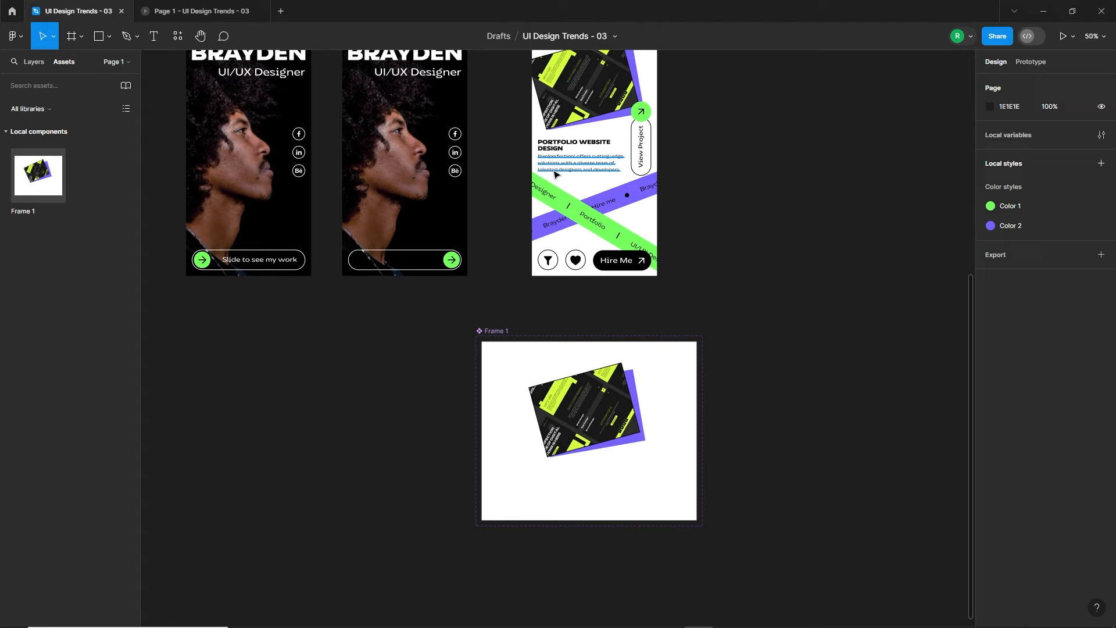
click(554, 150)
drag(556, 153, 572, 480)
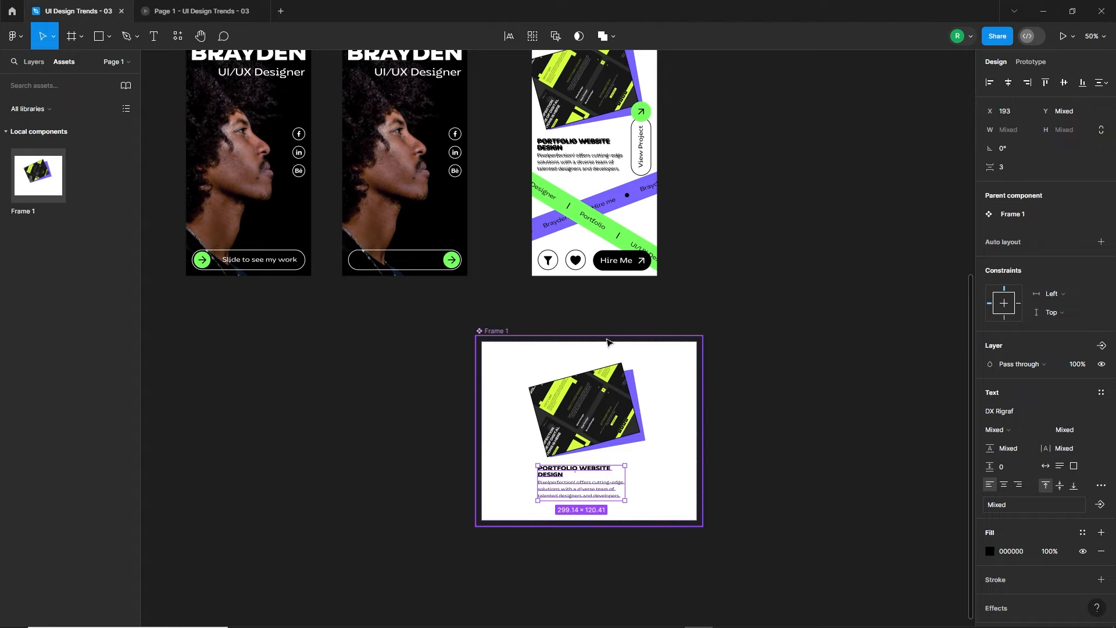
Step: Delete the original project title and description from the copied Projects screen, leaving the component instance's text
scroll(591, 337, down, 2)
click(566, 204)
click(568, 205)
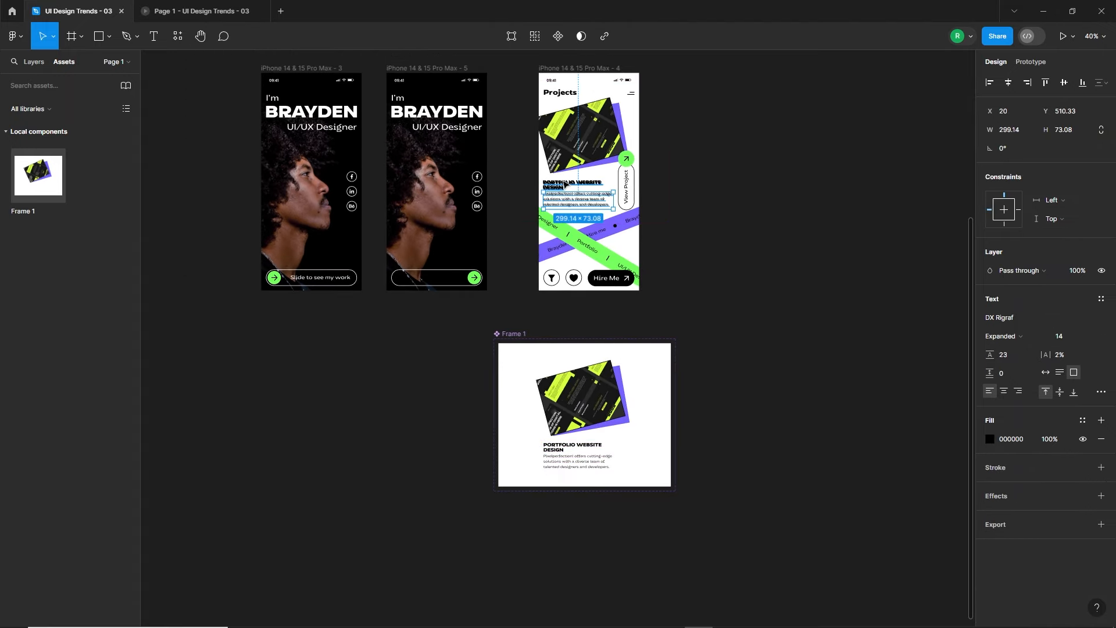
shift+click(569, 186)
key(Delete)
click(573, 204)
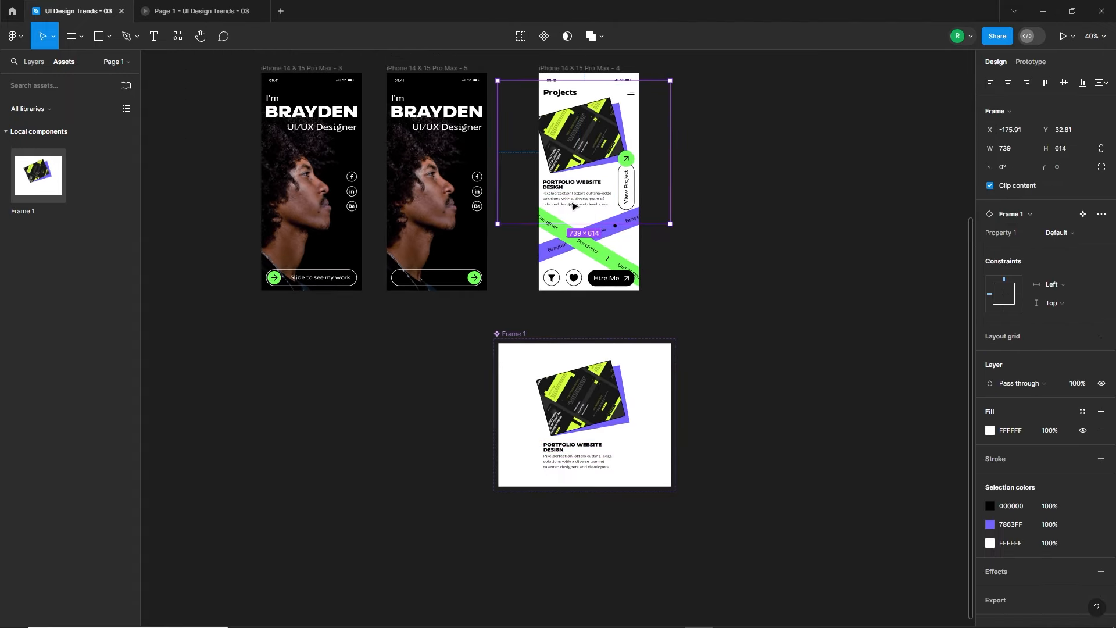
Step: Add a second variant to the slider component
click(575, 480)
scroll(647, 444, right, 3)
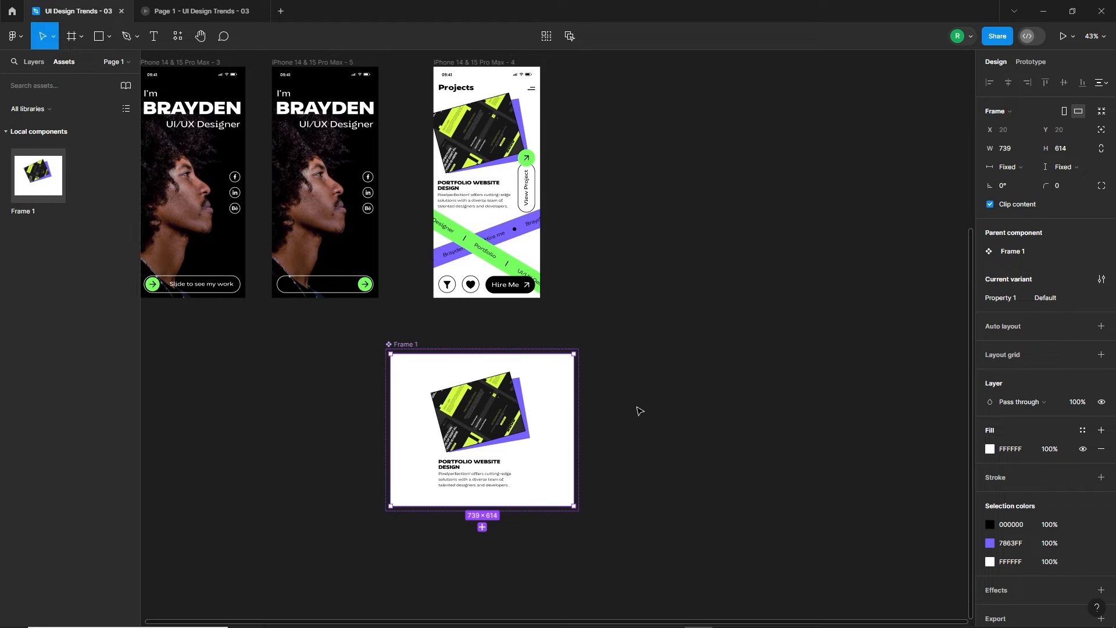
click(483, 527)
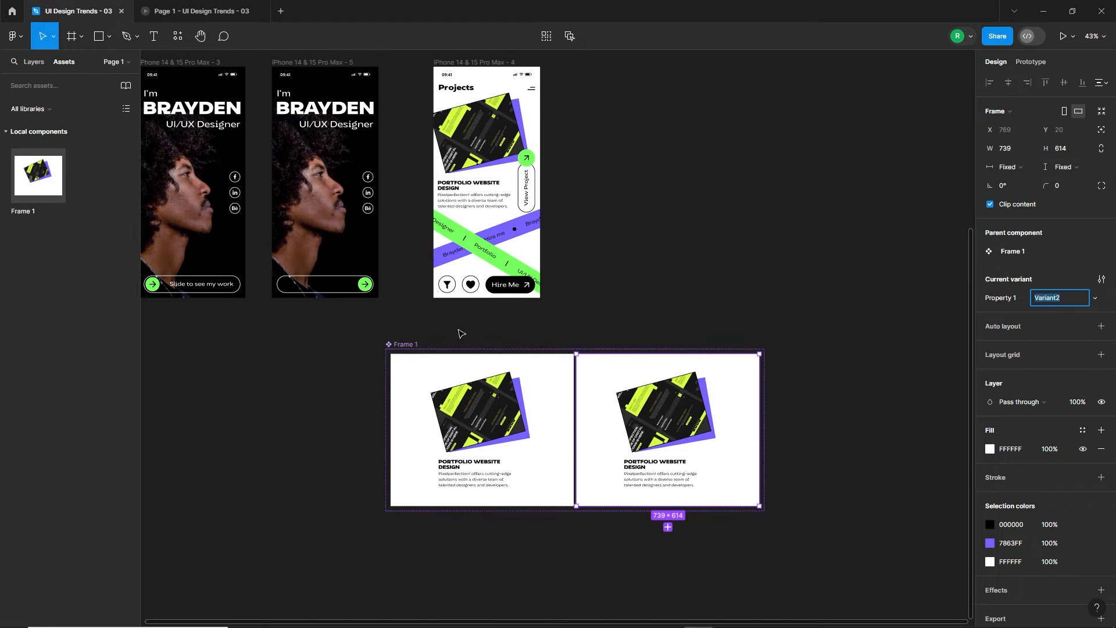
Step: Set the auto layout spacing between the two slider variants to 100
click(539, 351)
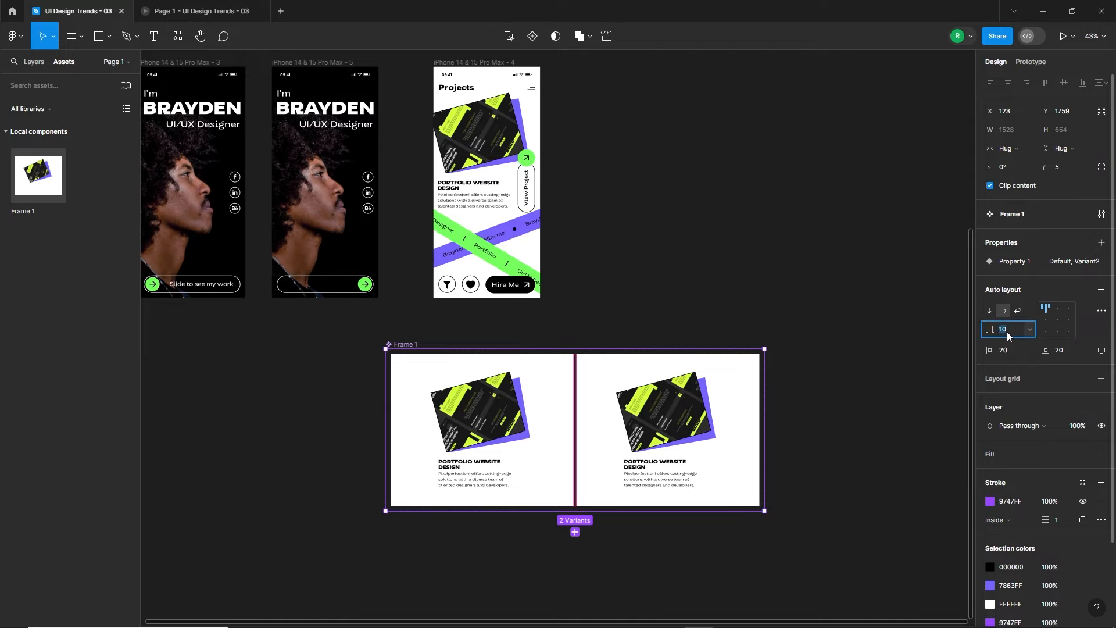
key(shift+Up)
key(shift+Up)
key(shift+Up)
key(shift+Up)
key(shift+Up)
key(shift+Up)
key(shift+Up)
key(shift+Up)
key(shift+Up)
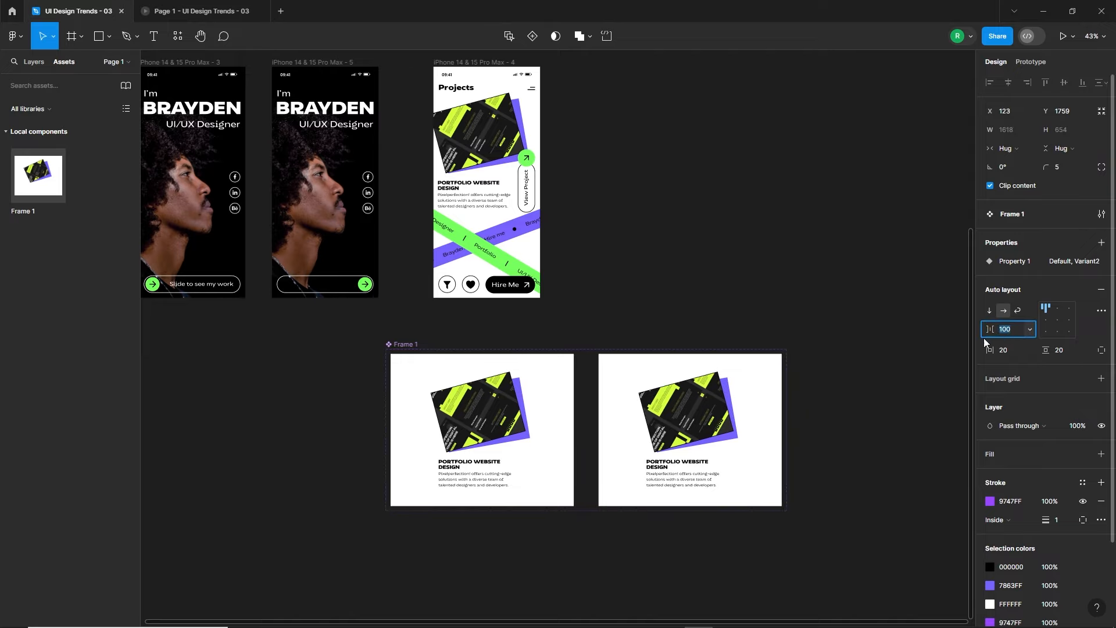
click(880, 461)
Step: Move the Slider group in the first variant right to X 524.02, so the image overlaps the frame's right edge
scroll(678, 439, up, 5)
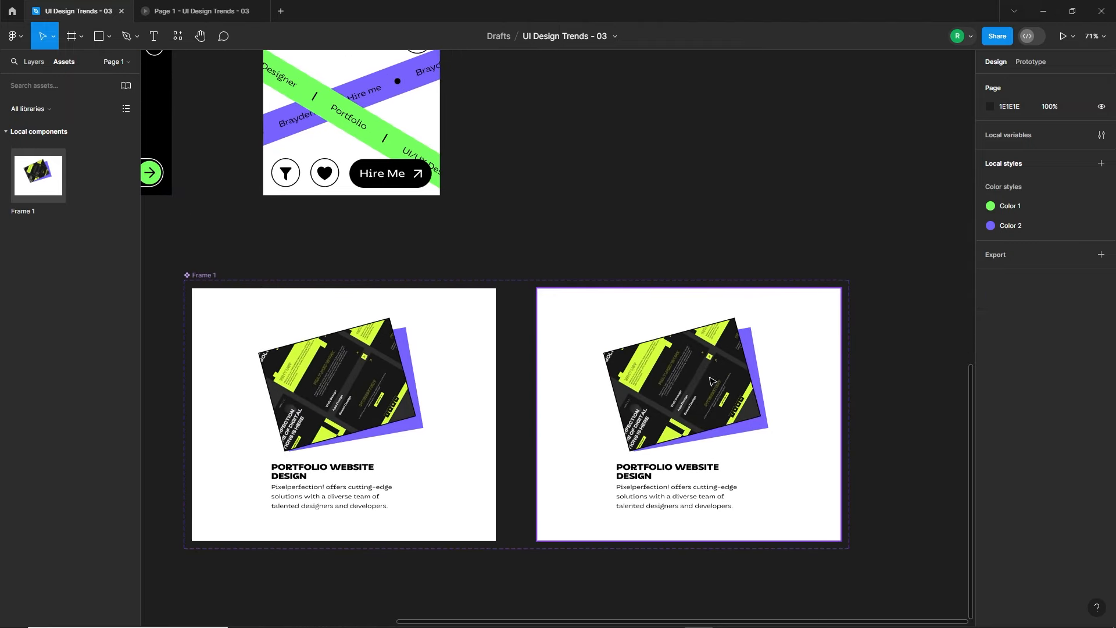
click(323, 391)
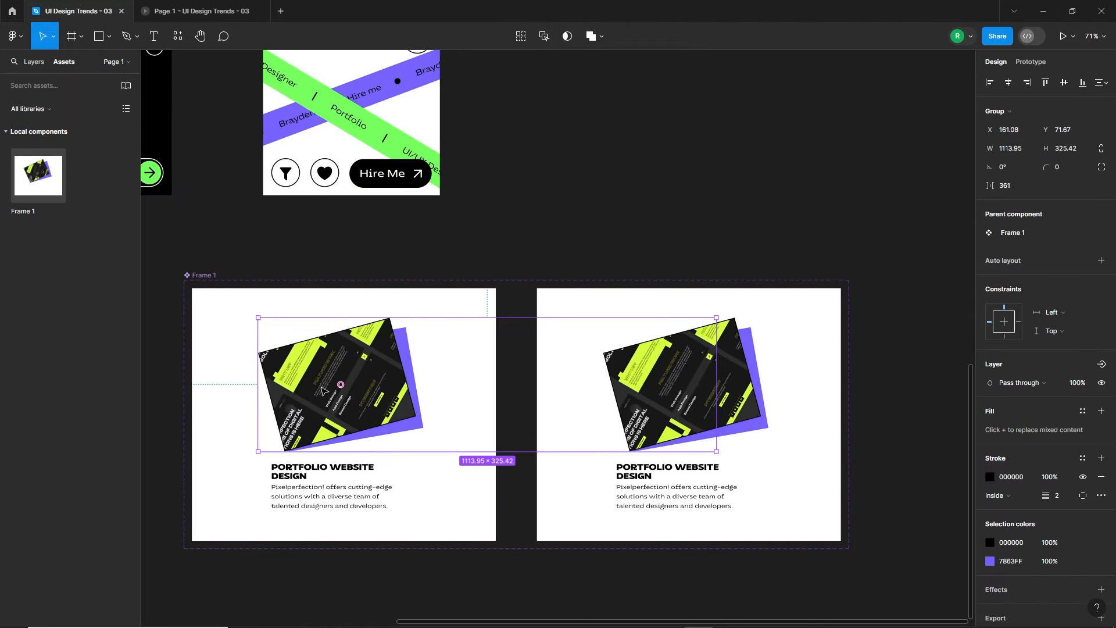
drag(319, 406, 481, 412)
key(shift+Right)
key(shift+Right)
key(shift+Right)
key(shift+Right)
key(shift+Right)
key(shift+Right)
key(shift+Right)
key(shift+Right)
key(shift+Right)
key(shift+Right)
key(shift+Right)
key(shift+Right)
key(shift+Right)
key(shift+Right)
key(shift+Right)
key(shift+Right)
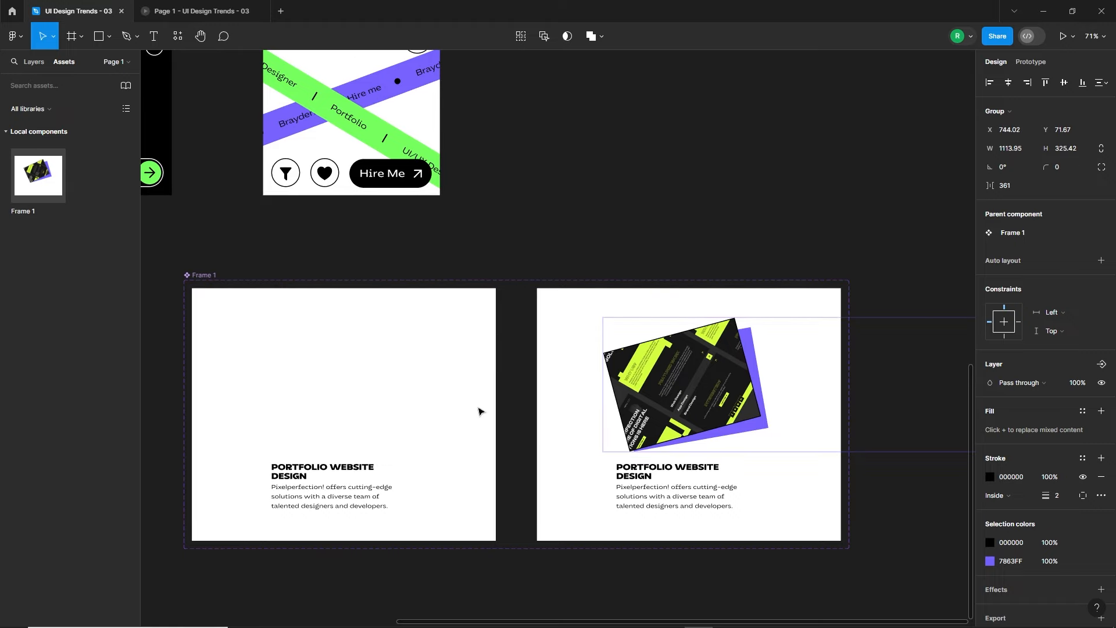
key(shift+Left)
key(shift+Left)
key(shift+Left)
key(shift+Left)
key(shift+Left)
key(shift+Left)
key(shift+Left)
key(shift+Left)
key(shift+Left)
key(shift+Left)
key(shift+Left)
key(shift+Left)
key(shift+Left)
key(shift+Left)
key(shift+Left)
key(shift+Left)
key(shift+Left)
key(shift+Left)
key(shift+Left)
key(shift+Left)
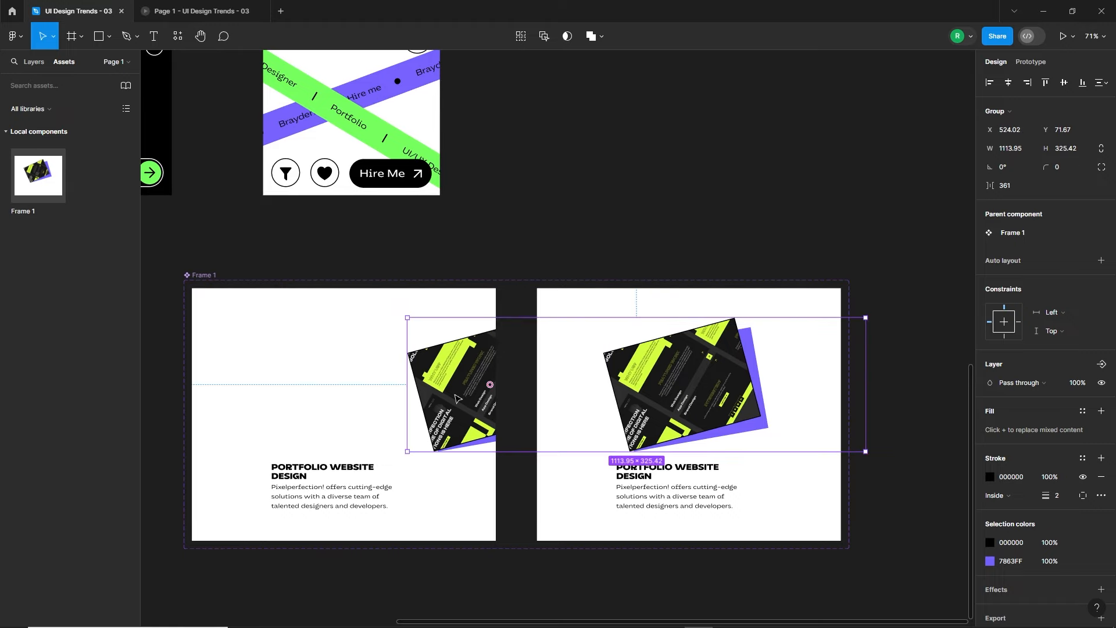
Step: Rotate the first variant's portfolio image and its purple rectangle further counter-clockwise to a steeper tilt and select both
double_click(458, 399)
drag(541, 311, 521, 289)
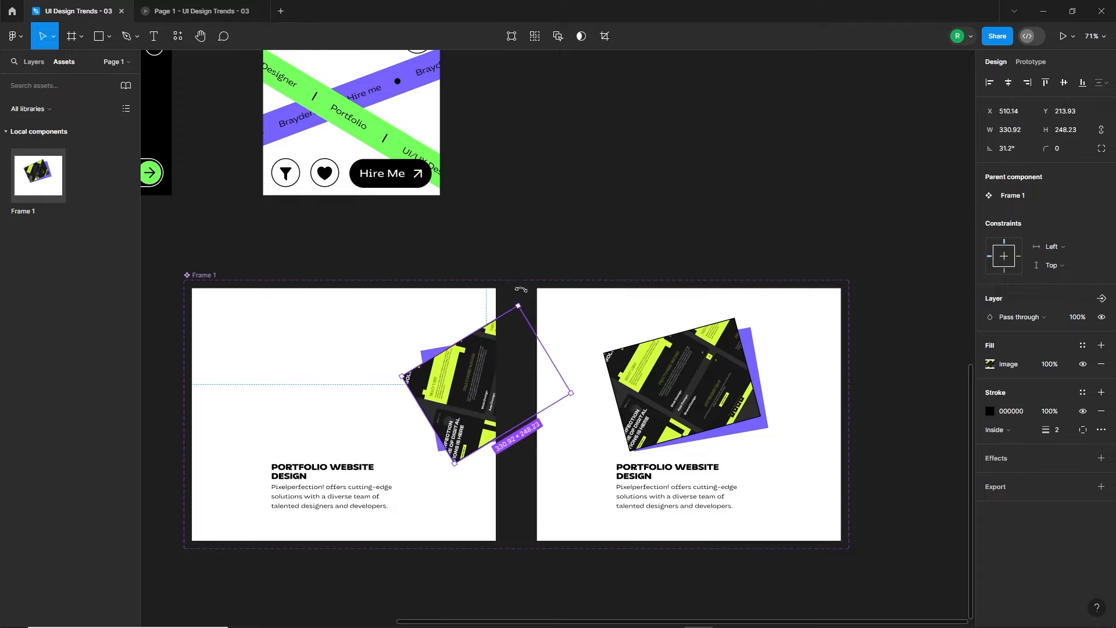
key(Tab)
drag(568, 319, 501, 289)
drag(480, 468, 496, 464)
shift+click(495, 465)
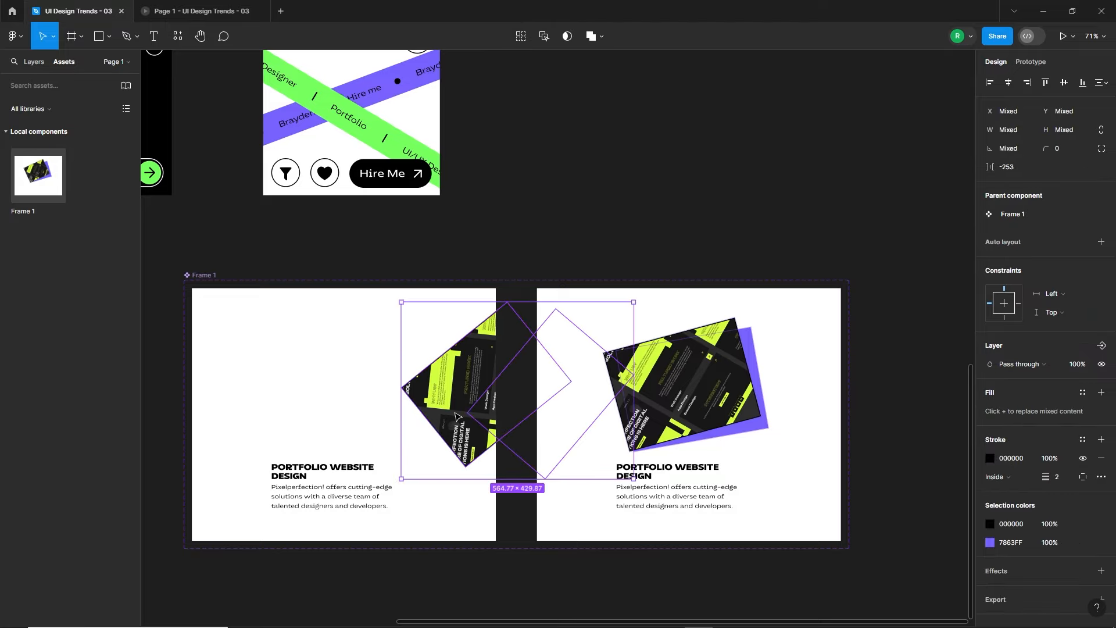
Step: Move the tilted image and purple rectangle right until they lie completely outside the first variant's frame
key(shift+Right)
key(shift+Right)
key(shift+Right)
key(shift+Right)
key(shift+Right)
key(shift+Right)
key(shift+Right)
key(shift+Right)
key(shift+Right)
key(shift+Right)
key(shift+Right)
key(shift+Right)
key(shift+Right)
key(shift+Right)
key(shift+Right)
key(shift+Right)
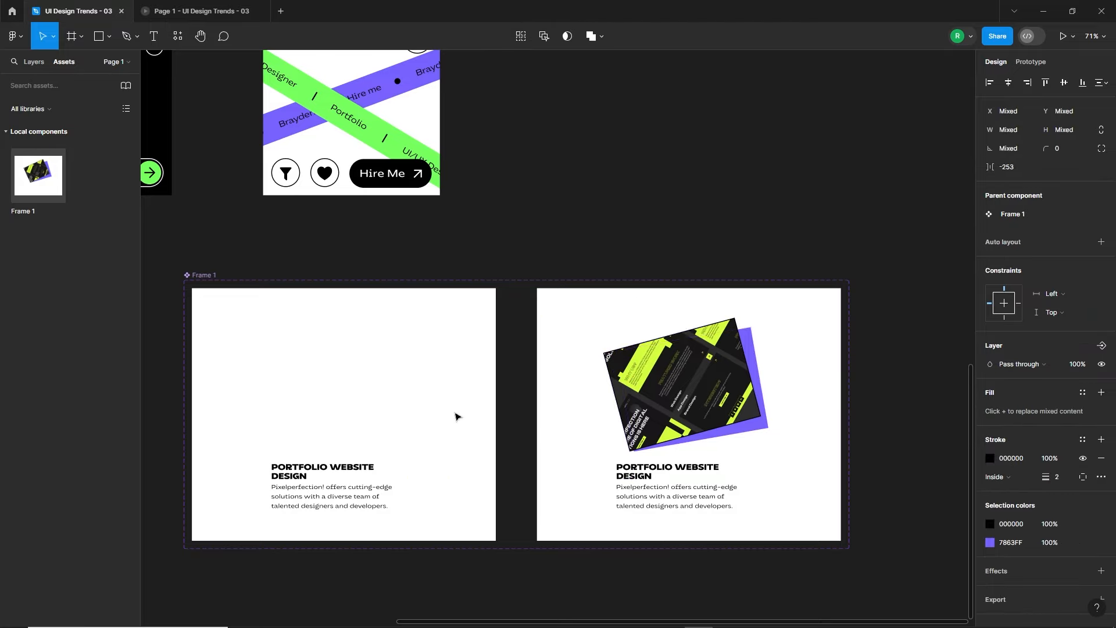
Step: Move the first variant's heading and description 40 px left, and shift the description a further 40 px left
drag(195, 291, 316, 500)
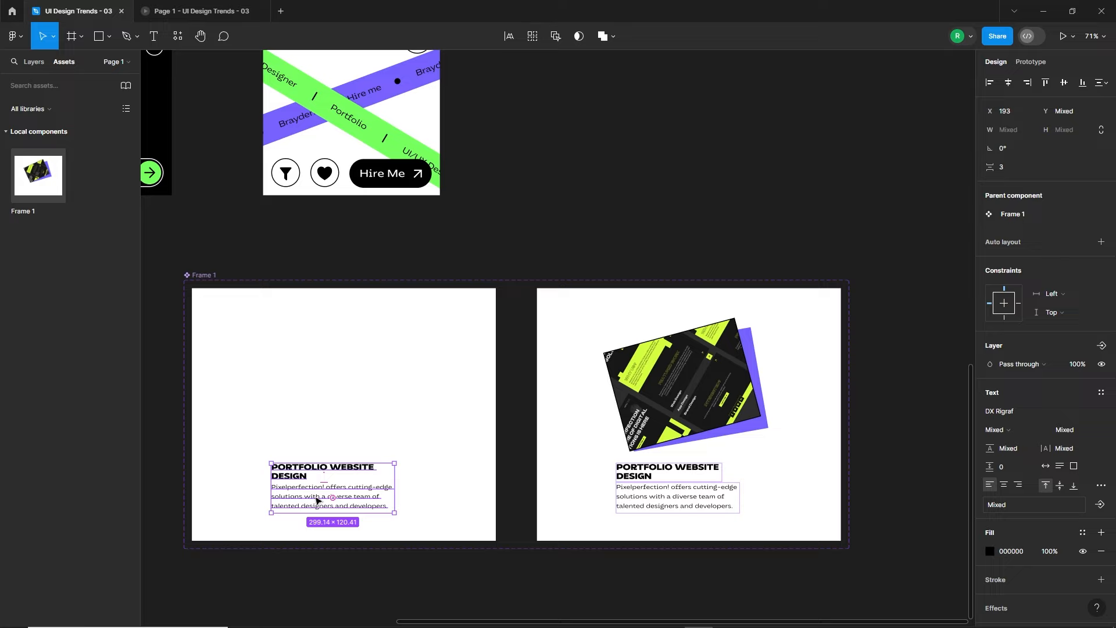
key(shift+Left)
key(shift+Left)
key(shift+Left)
key(shift+Left)
key(Escape)
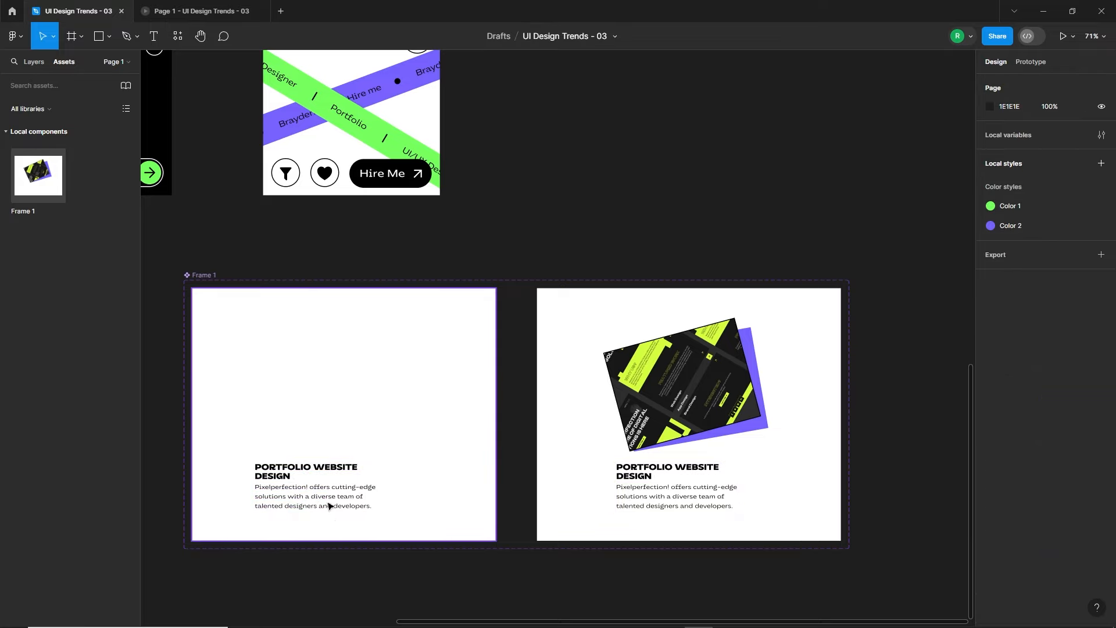
double_click(328, 503)
key(shift+Left)
key(shift+Left)
key(shift+Left)
key(shift+Left)
Step: Make the first variant's heading and description fully transparent with a 0% fill opacity
shift+click(285, 474)
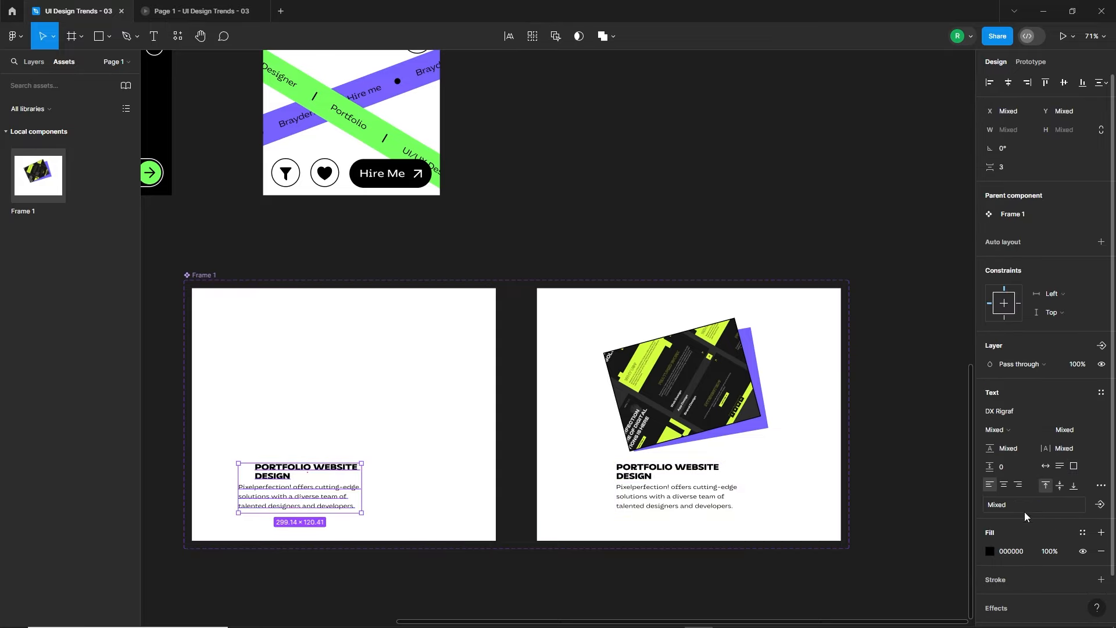
click(991, 552)
drag(897, 495, 756, 507)
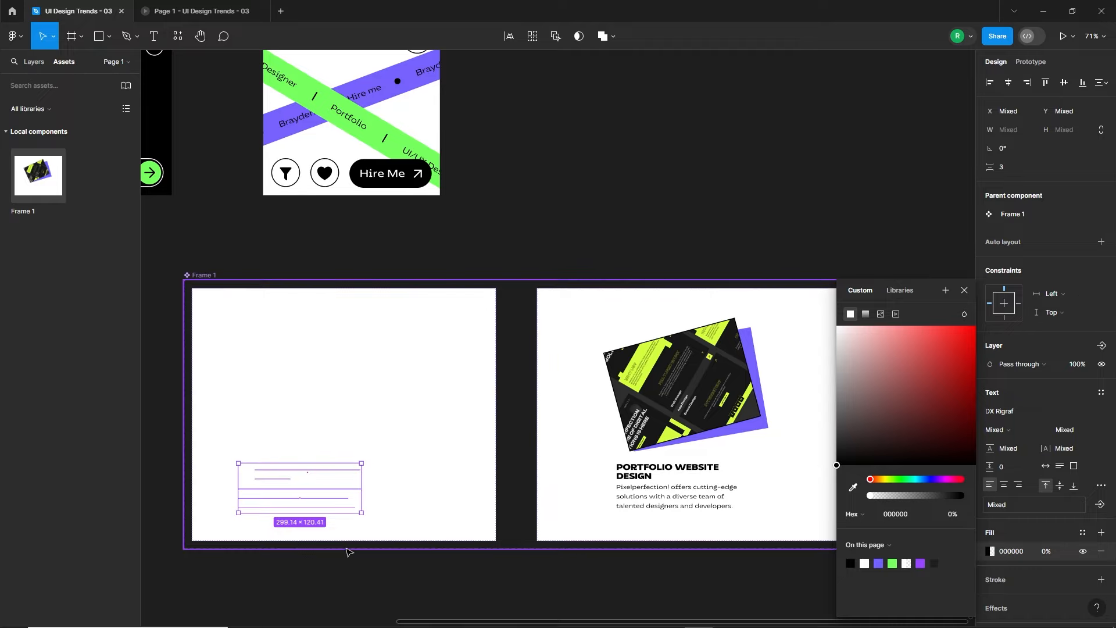
click(347, 552)
Step: Link the first slider variant to the second with an After delay trigger of 1 ms
scroll(643, 481, down, 3)
drag(544, 314, 572, 387)
click(529, 466)
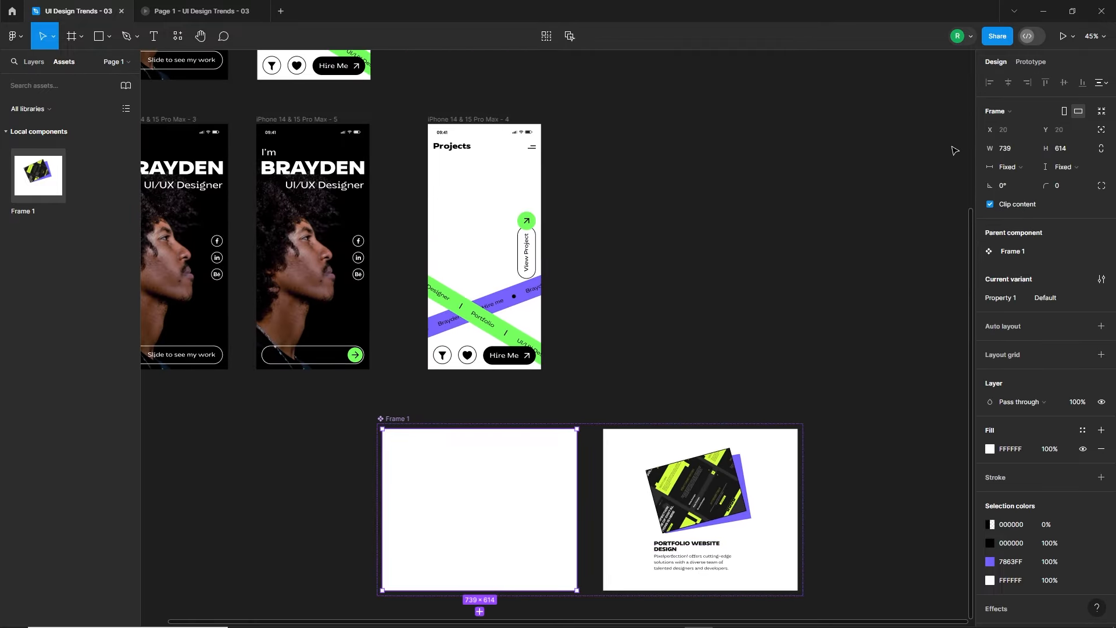
click(1027, 62)
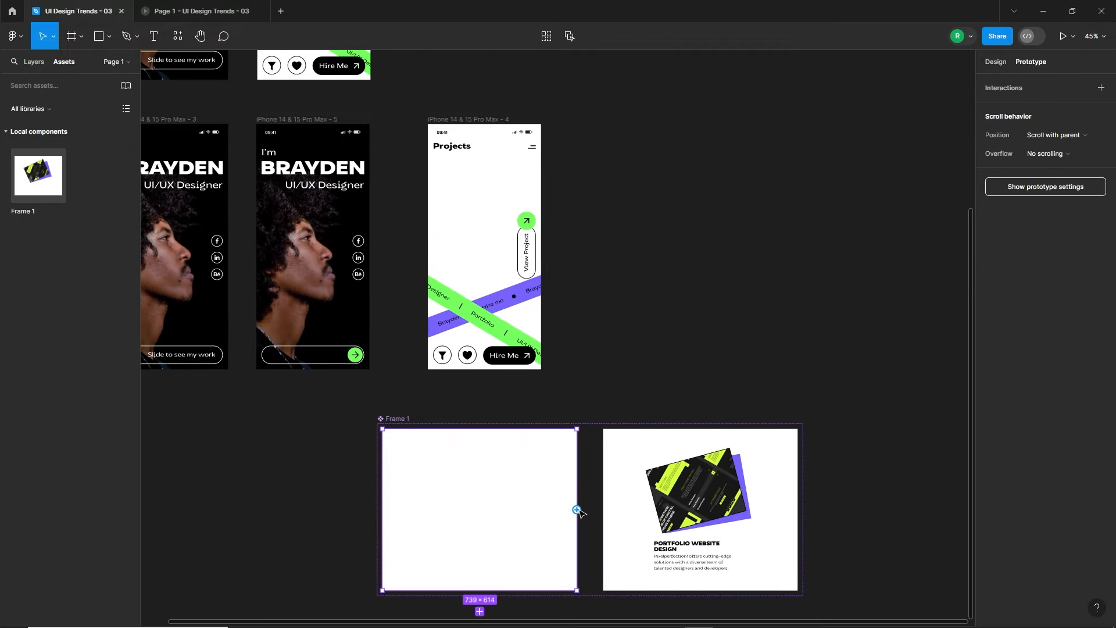
drag(611, 516, 625, 518)
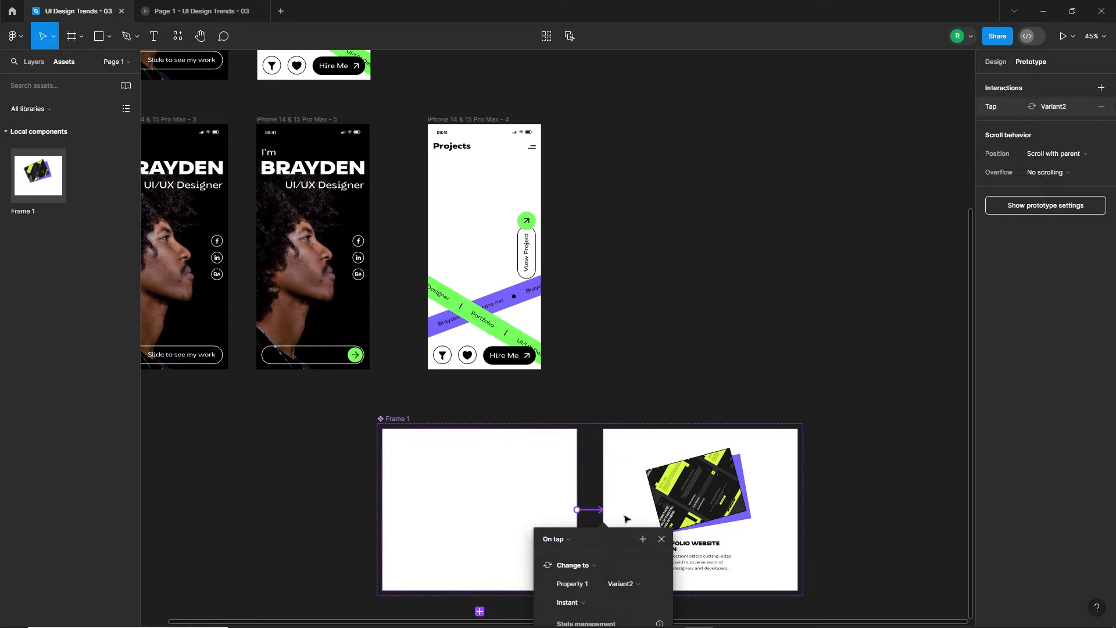
scroll(624, 523, down, 5)
click(571, 395)
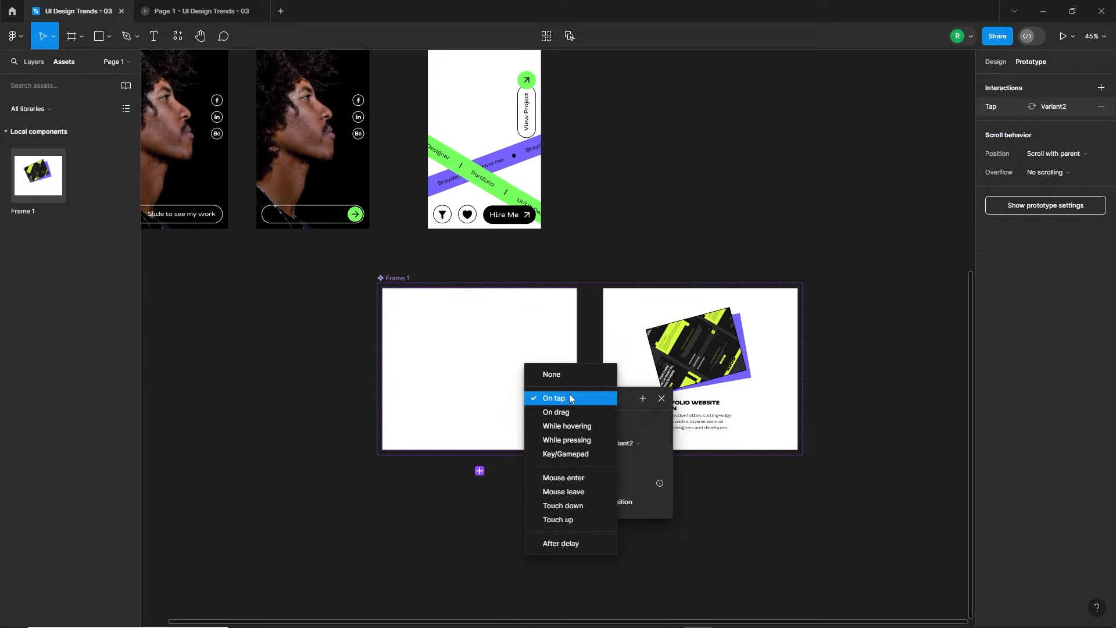
click(577, 539)
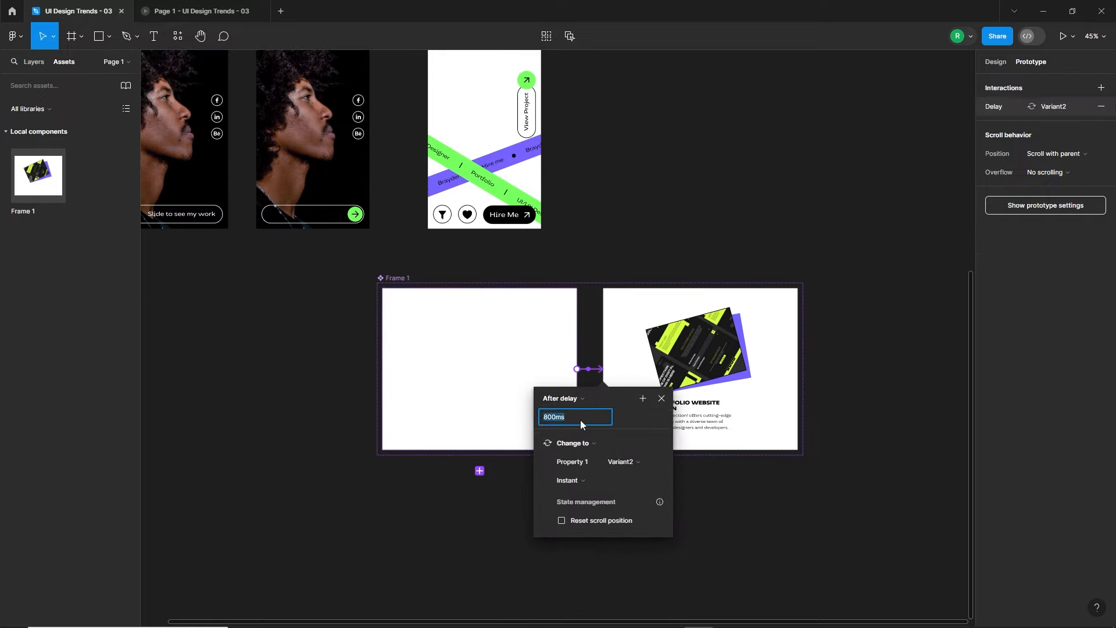
text(1)
key(Return)
Step: Animate the change to the second variant with Smart animate and the Gentle easing
click(612, 478)
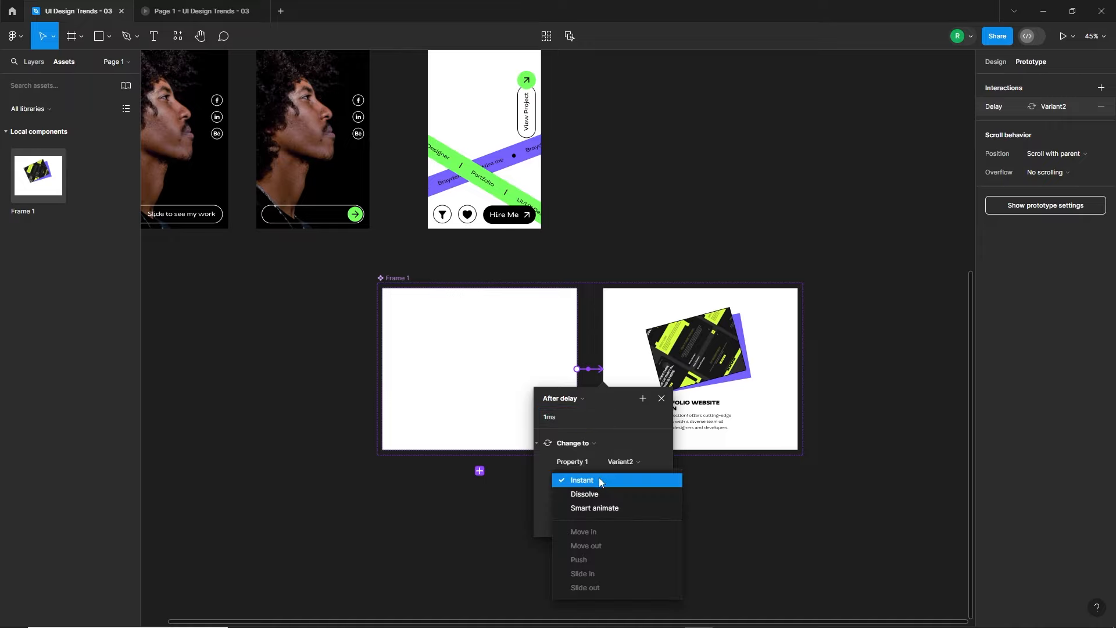
click(647, 505)
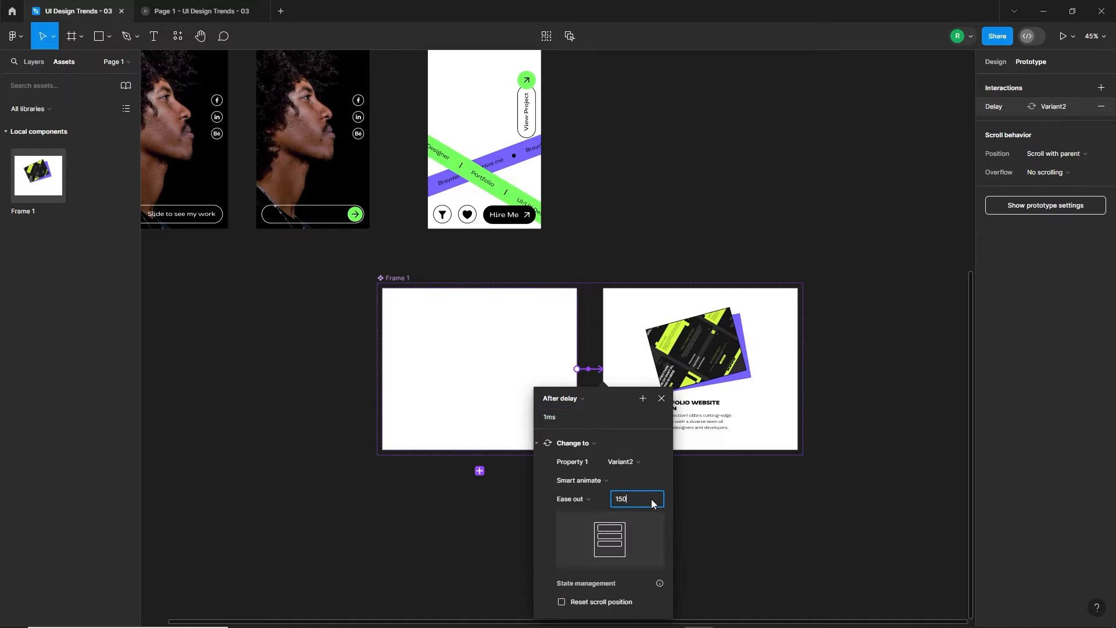
click(595, 503)
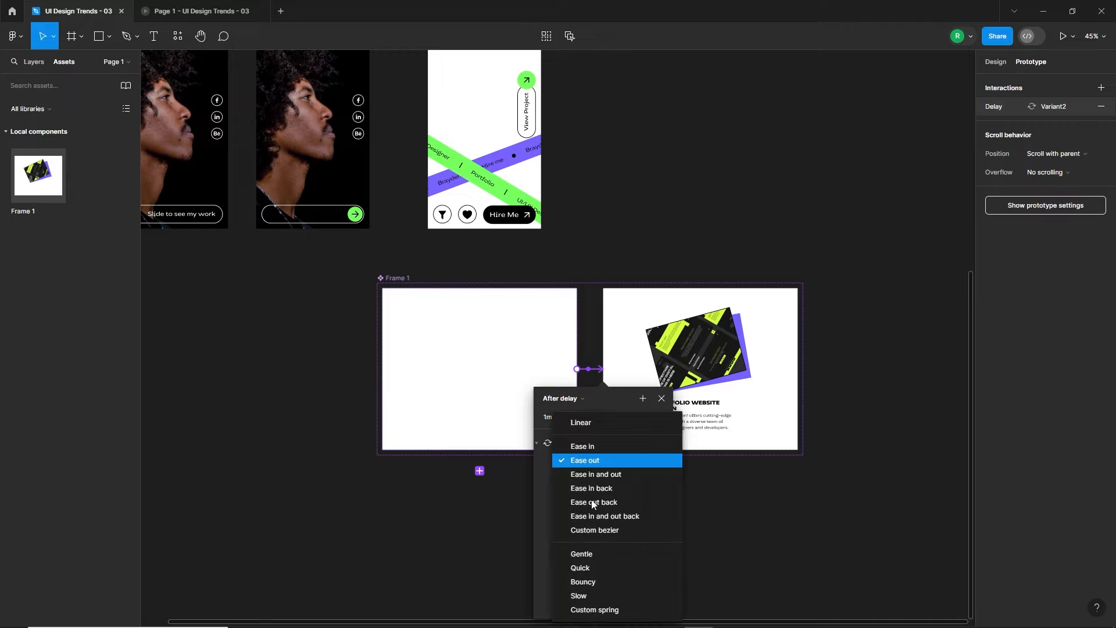
click(588, 557)
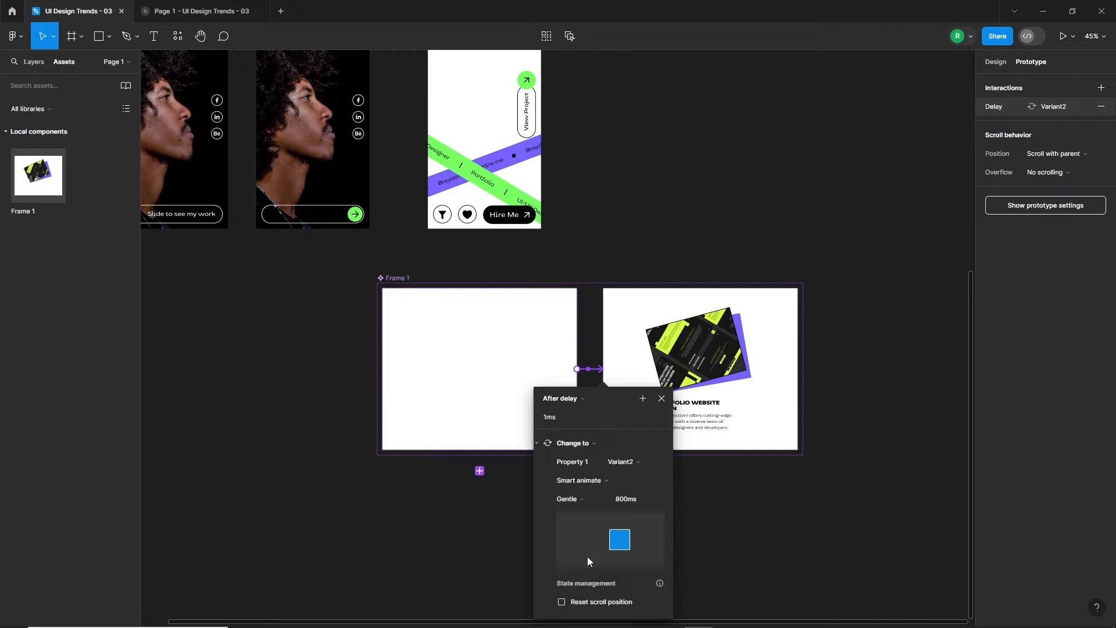
click(661, 400)
Step: Link the iPhone 14 & 15 Pro Max - 5 screen to the Projects screen with an After delay trigger of 1 ms
scroll(593, 347, up, 4)
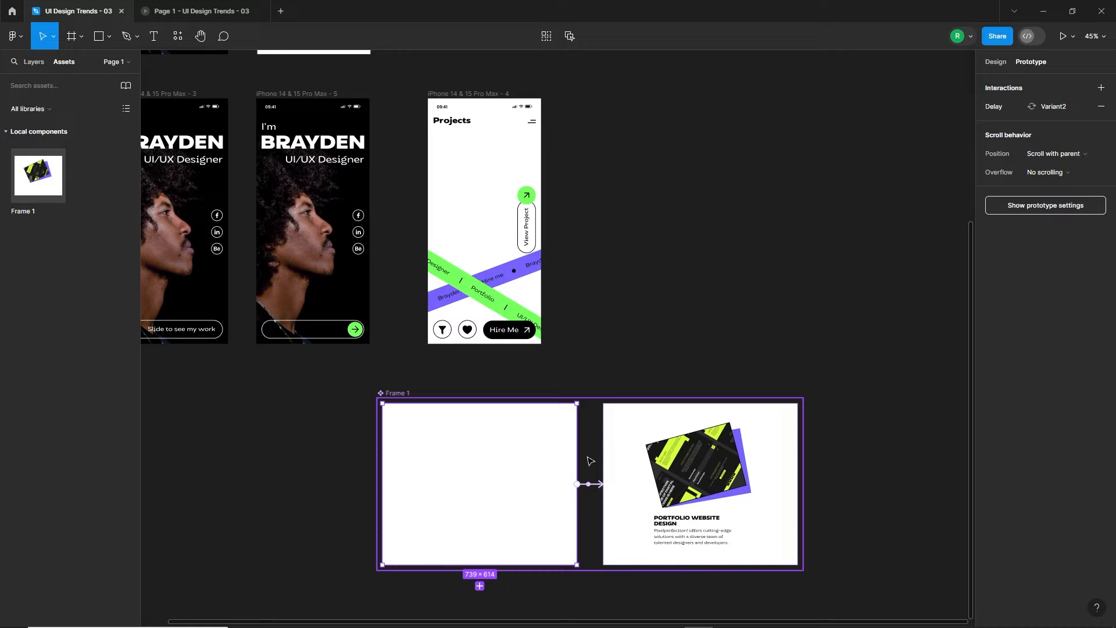
click(295, 95)
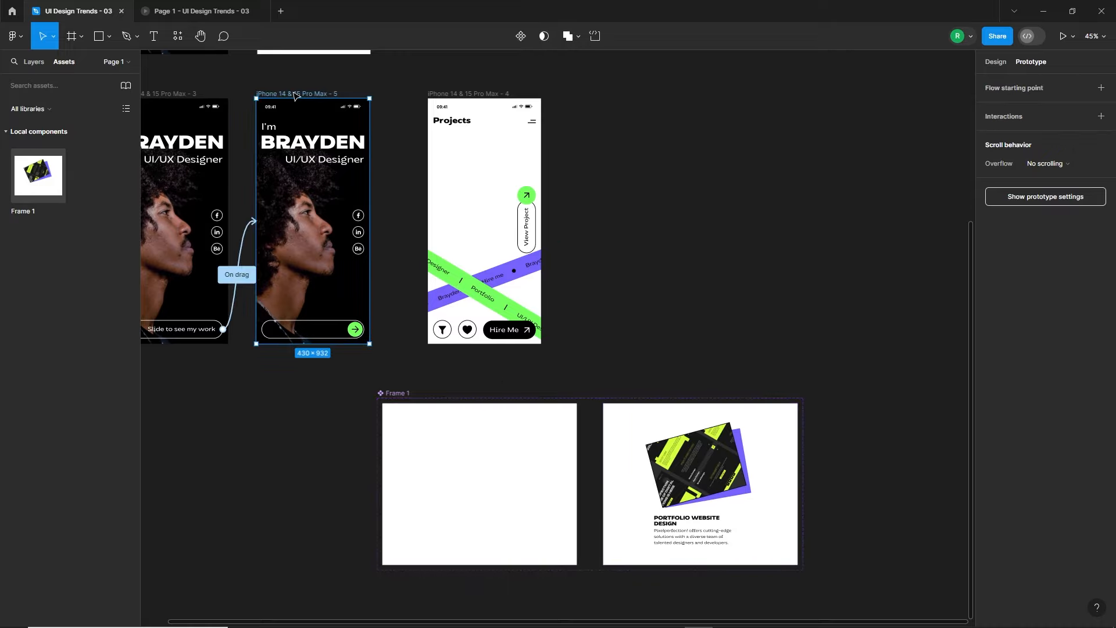
drag(373, 223, 435, 234)
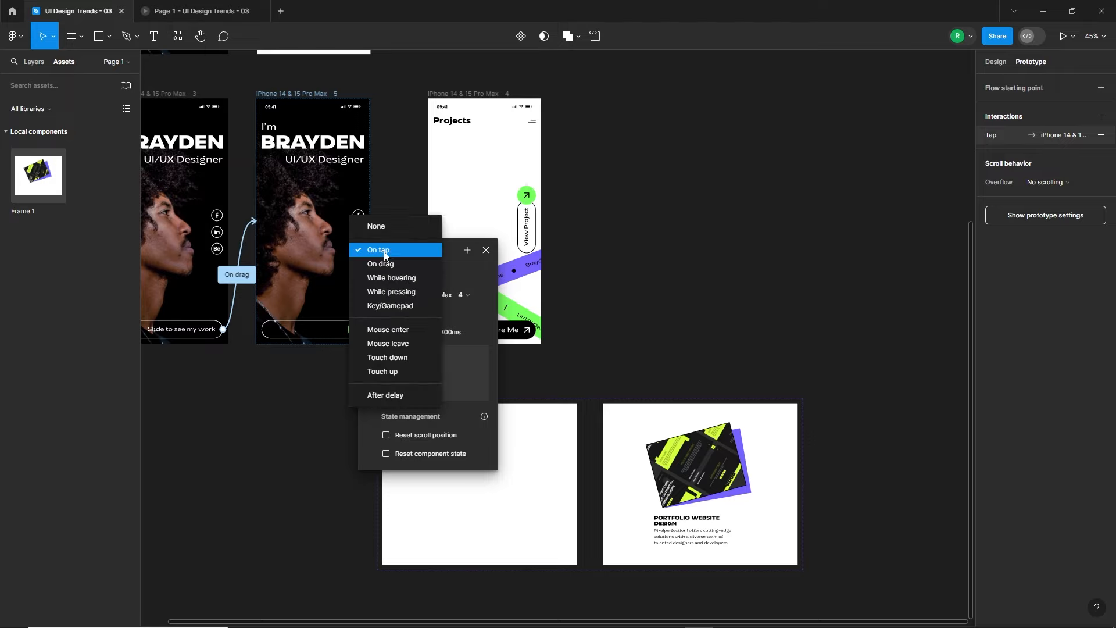
click(398, 395)
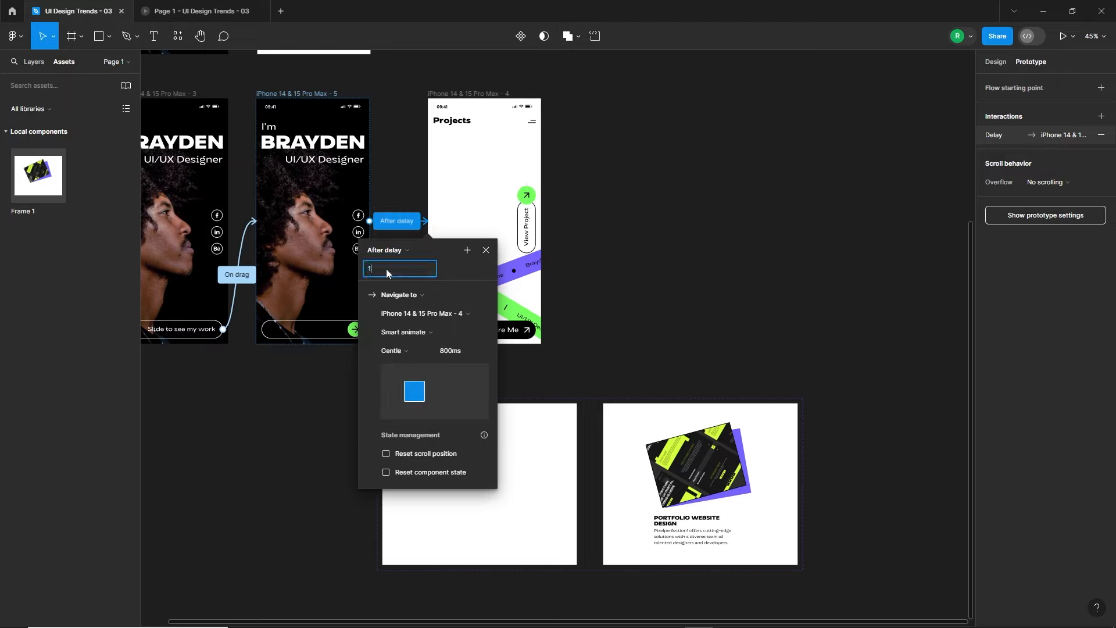
key(Return)
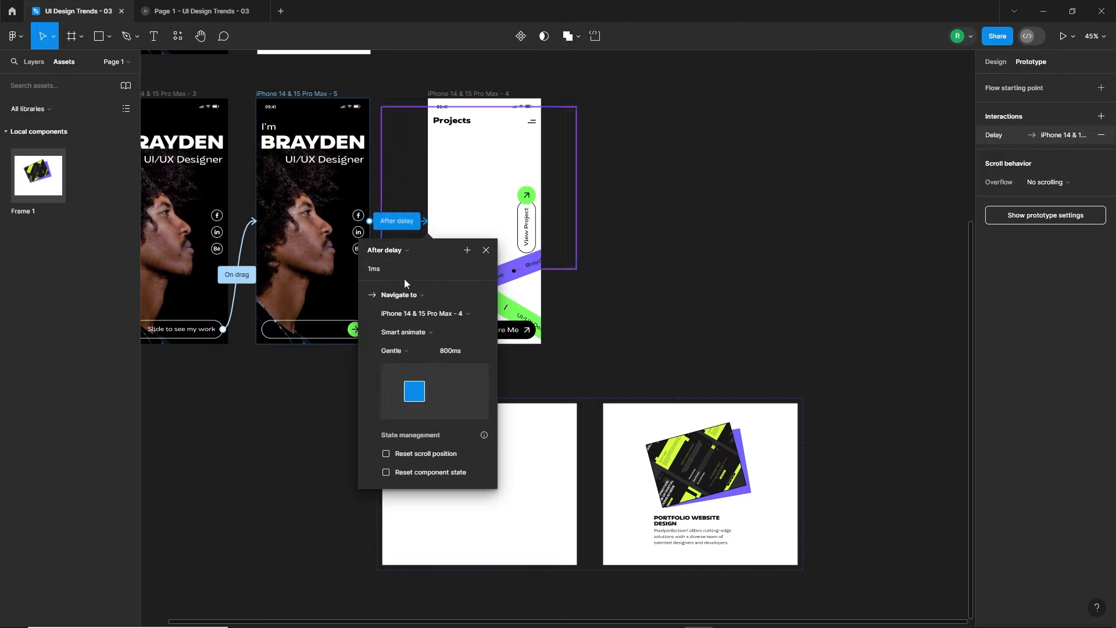
Step: Set the transition to the Projects screen to Dissolve with a duration of 500 ms
click(428, 334)
click(409, 317)
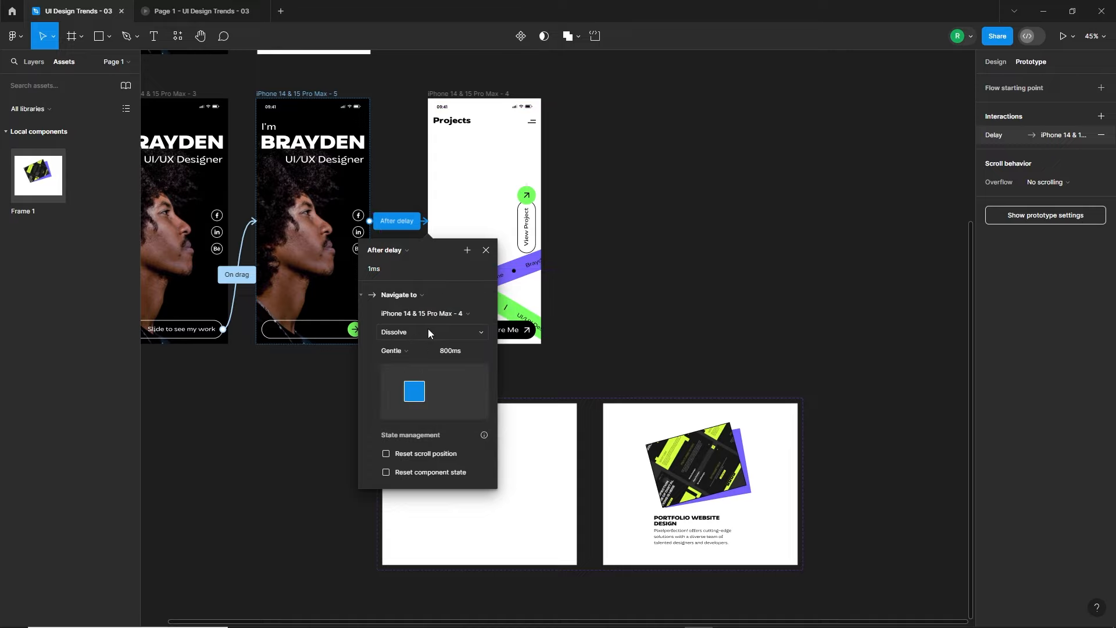
click(465, 354)
text(500)
key(Return)
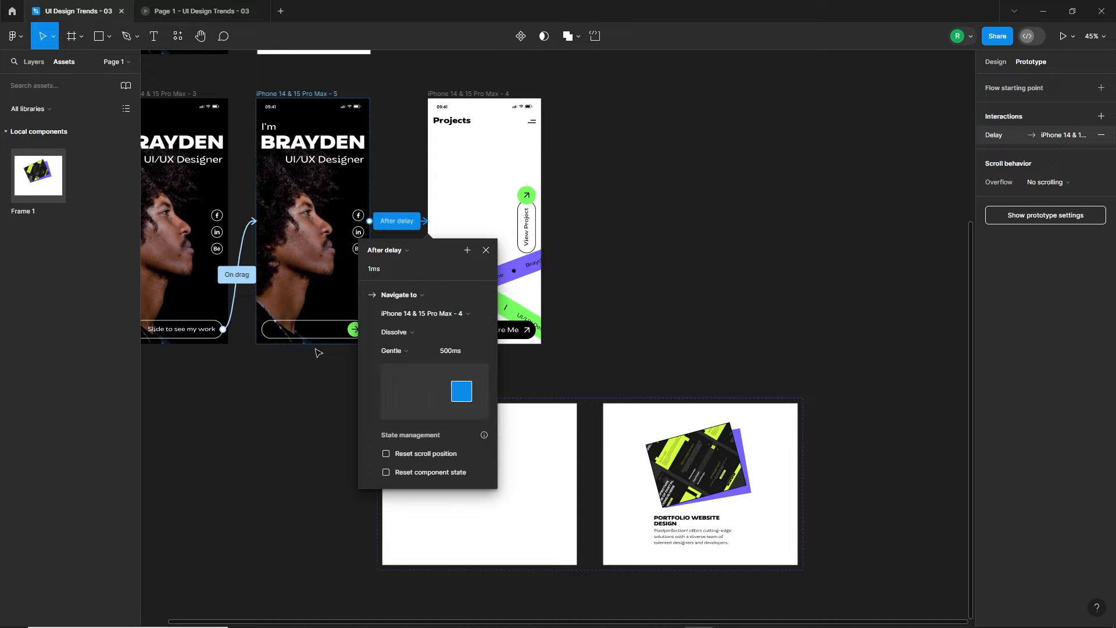
click(305, 409)
Step: Preview the prototype from the Flow 1 start screen and slide the green button across to test the project slider animation
scroll(335, 398, down, 2)
scroll(231, 385, left, 3)
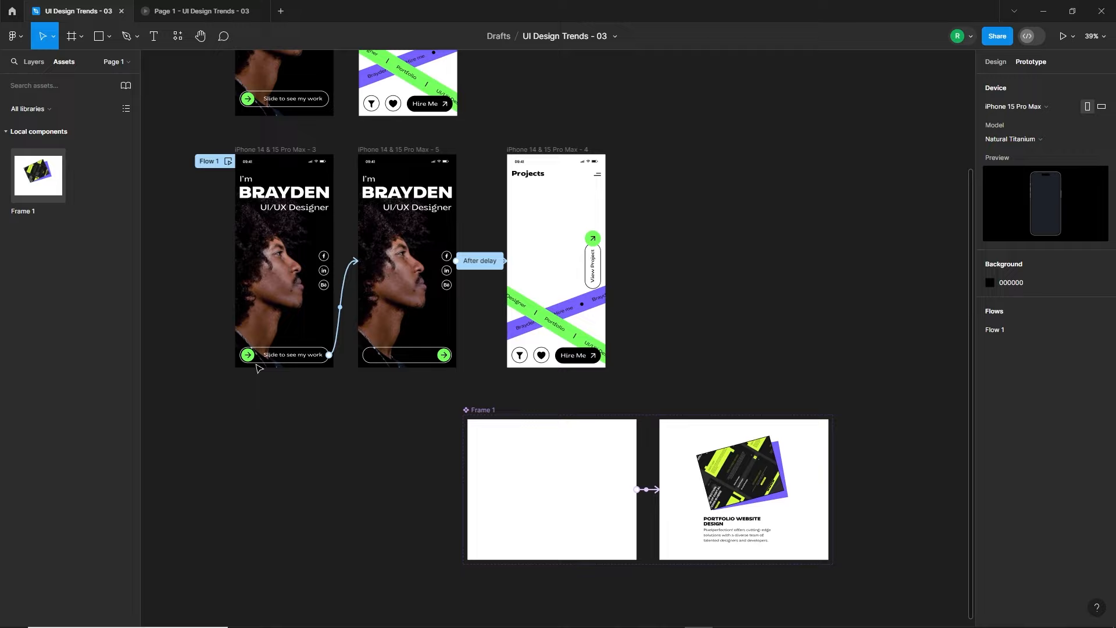
click(286, 154)
click(1063, 36)
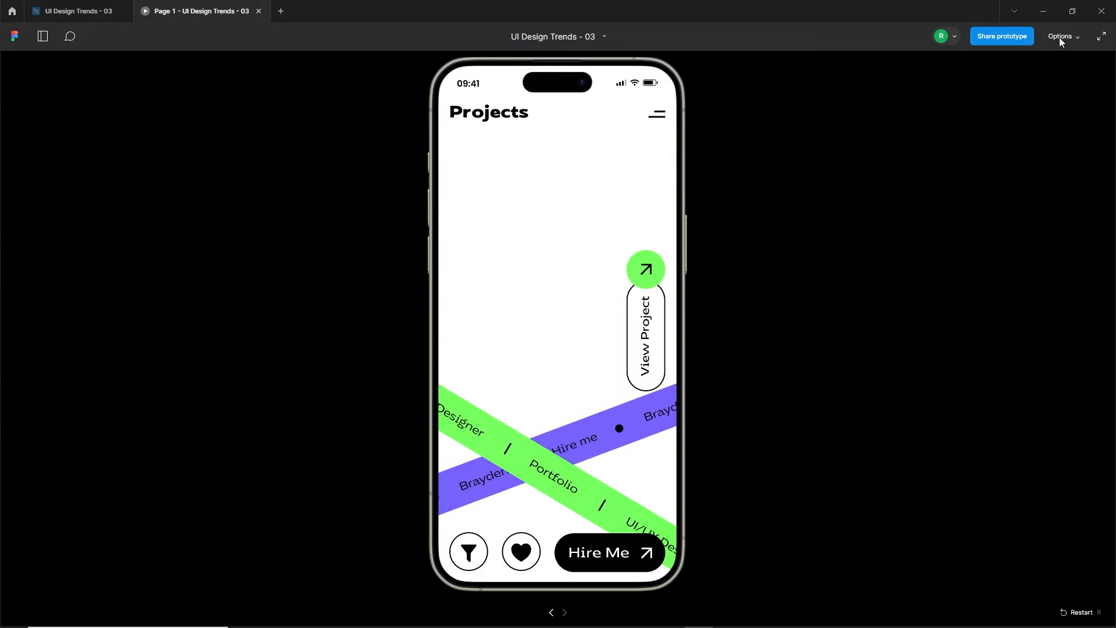
drag(470, 551, 738, 549)
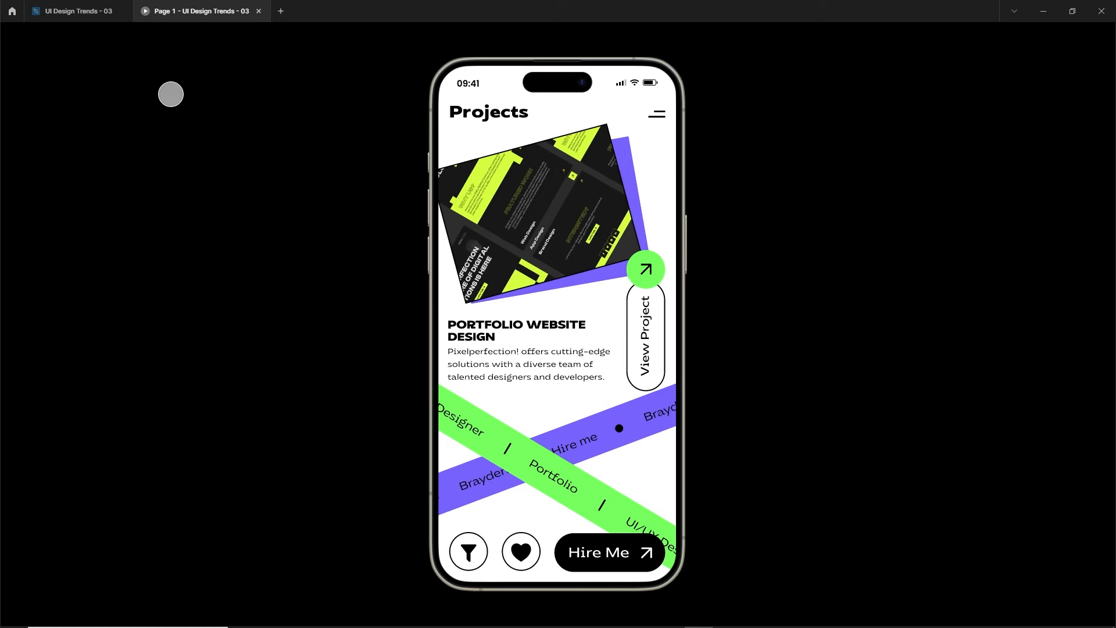
Step: Return to the design file and change the duration of the Smart animate transition between the two slider variants
click(87, 11)
click(599, 478)
click(648, 489)
scroll(680, 584, down, 1)
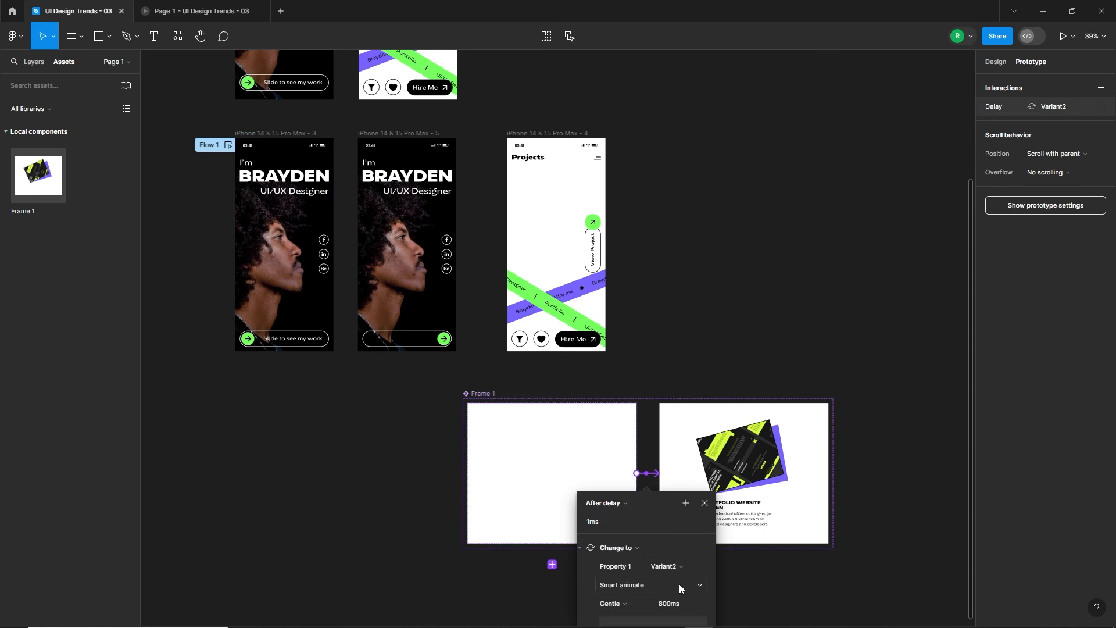
scroll(680, 590, down, 1)
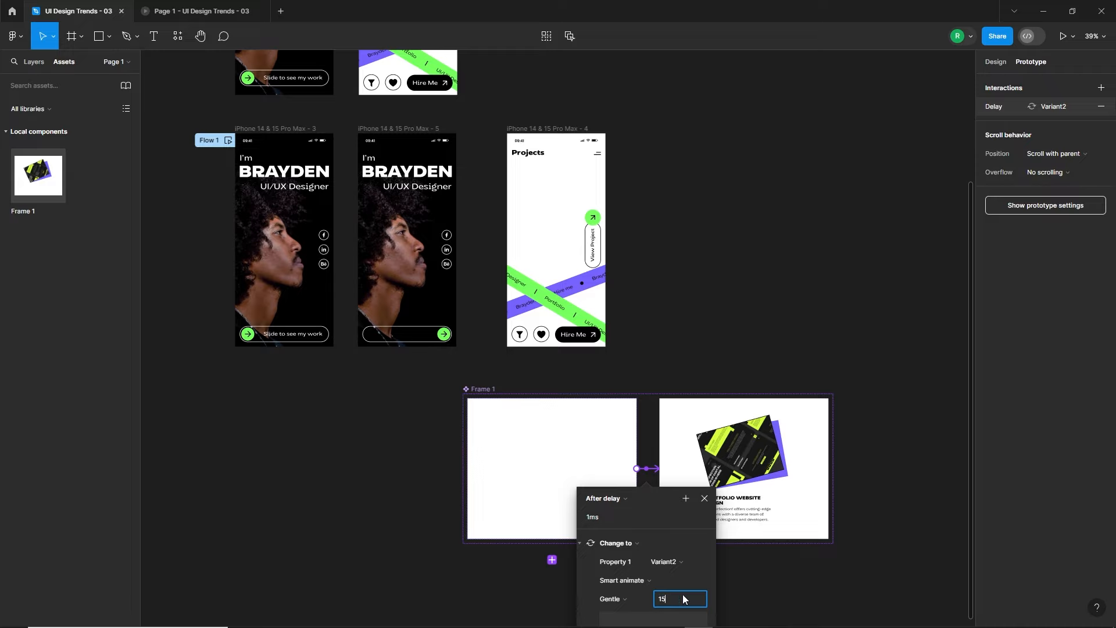
key(Escape)
Step: Add a third variant to the slider component based on the second variant
scroll(628, 443, down, 2)
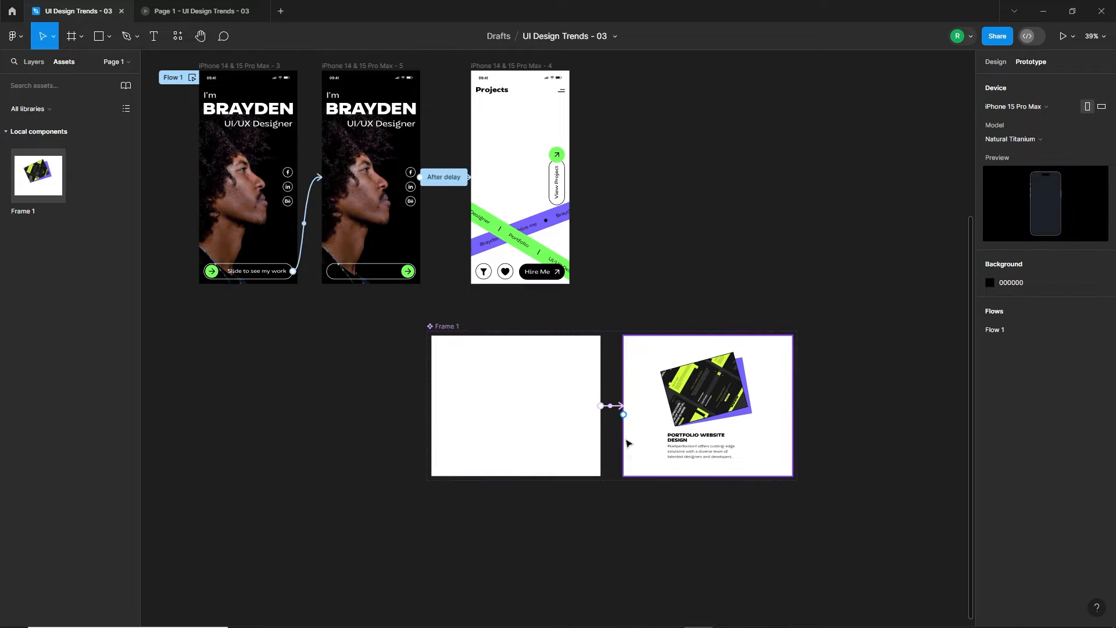
click(779, 441)
click(996, 61)
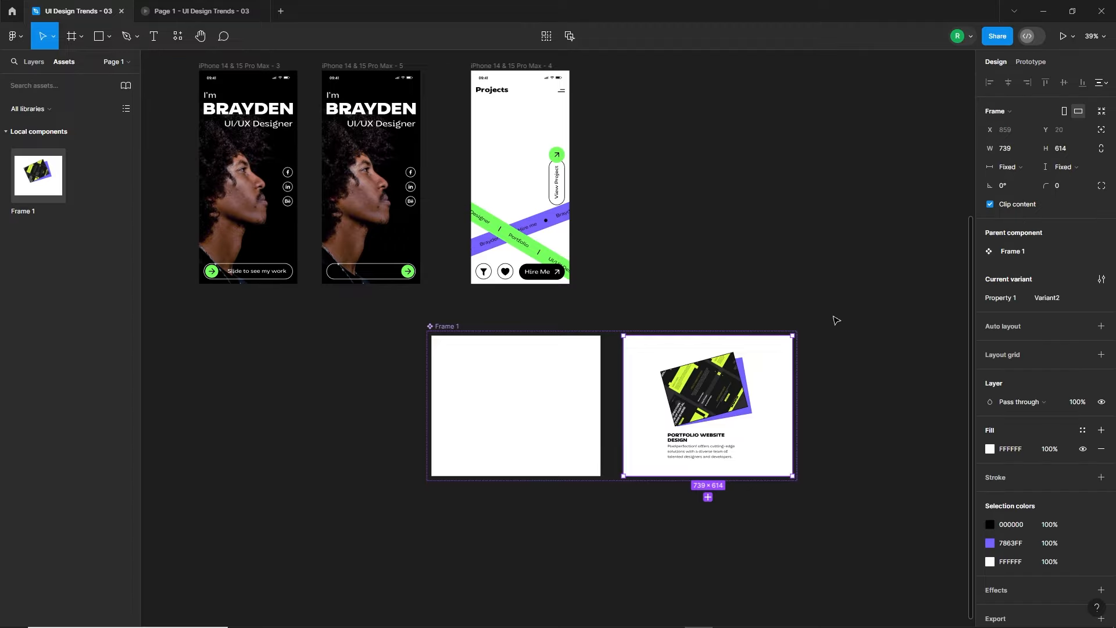
click(708, 497)
click(837, 489)
scroll(767, 465, right, 4)
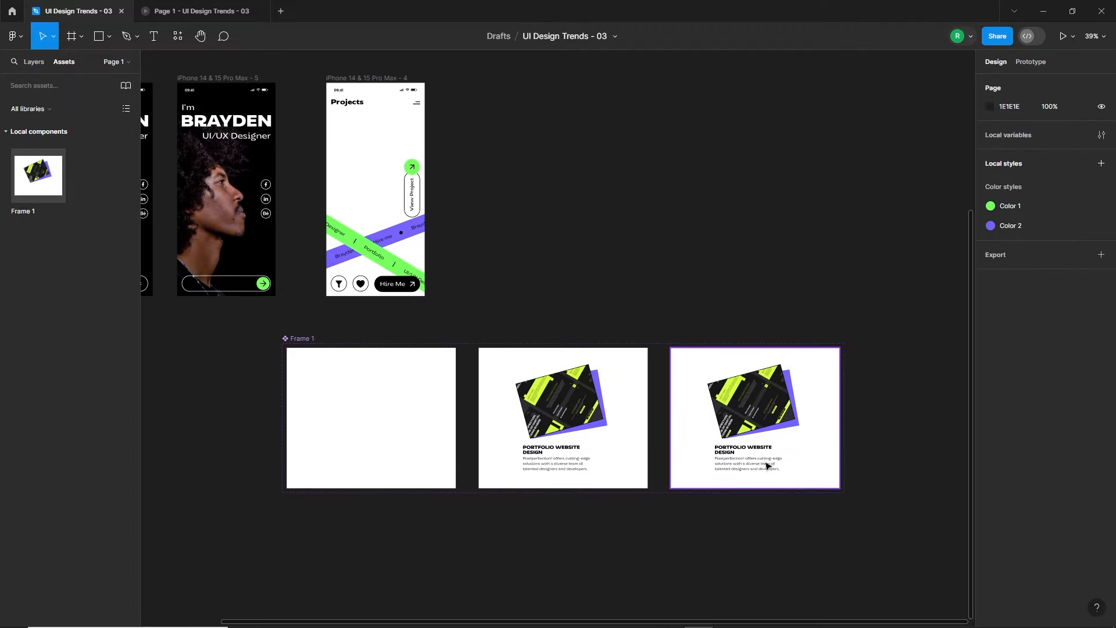
Step: Move the image group in the third variant left until the phone mockup image sits above the heading
double_click(764, 404)
drag(788, 405, 696, 408)
drag(819, 417, 732, 430)
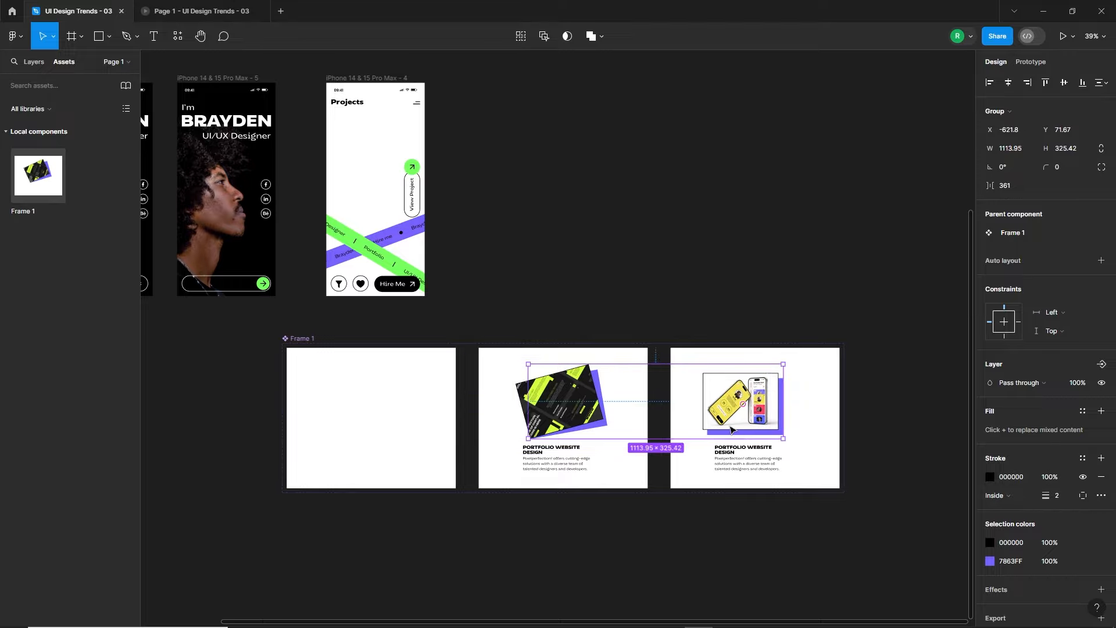
Step: Tilt the third variant's phone mockup image clockwise and shift it slightly right over its purple rectangle
double_click(768, 414)
double_click(762, 384)
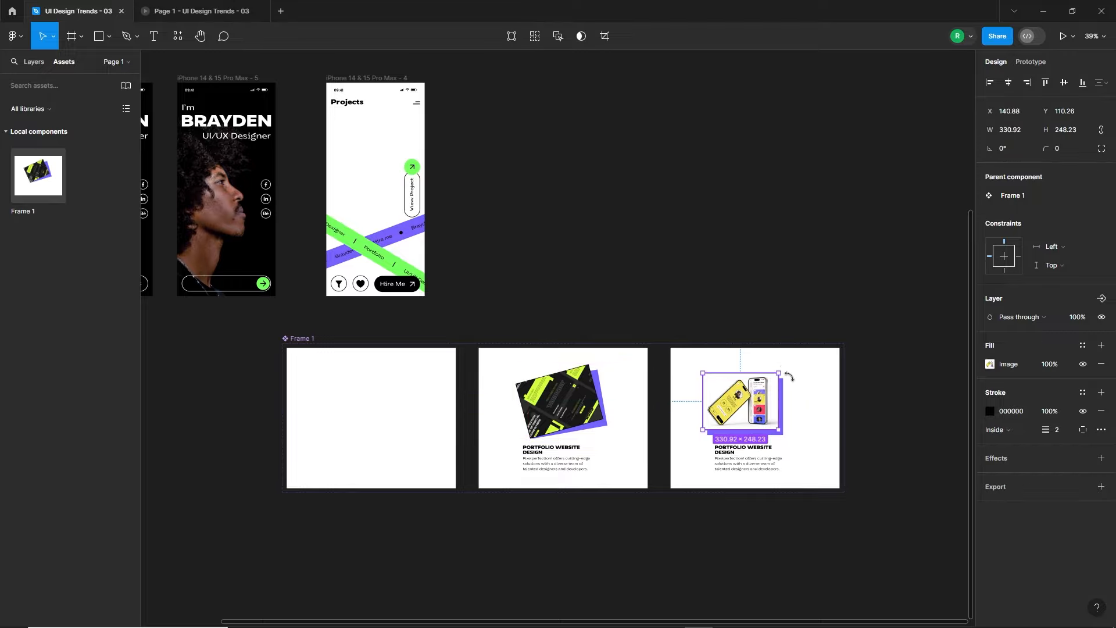
drag(789, 377, 794, 393)
scroll(773, 409, up, 5)
drag(747, 423, 767, 423)
Step: Tilt the purple rectangle behind the phone mockup clockwise and place it peeking out at the image's lower left
click(780, 349)
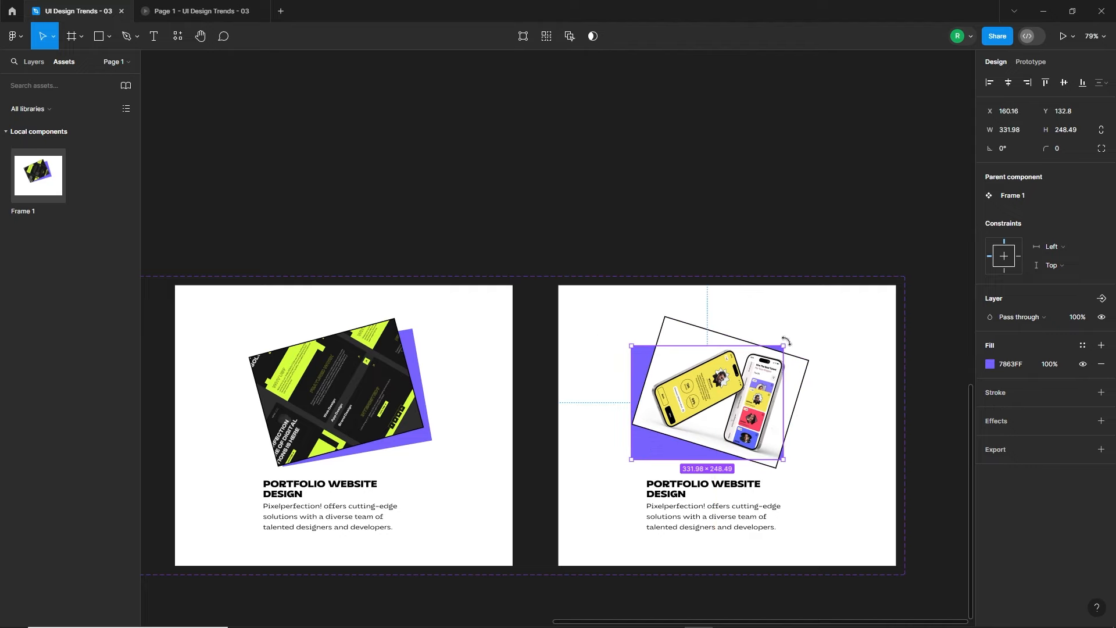
mouse_move(786, 341)
mouse_down()
mouse_move(802, 367)
mouse_move(799, 358)
mouse_up()
drag(664, 445, 667, 443)
scroll(794, 402, down, 2)
Step: Select the phone mockup image together with its purple rectangle and move both 16 px right
click(760, 413)
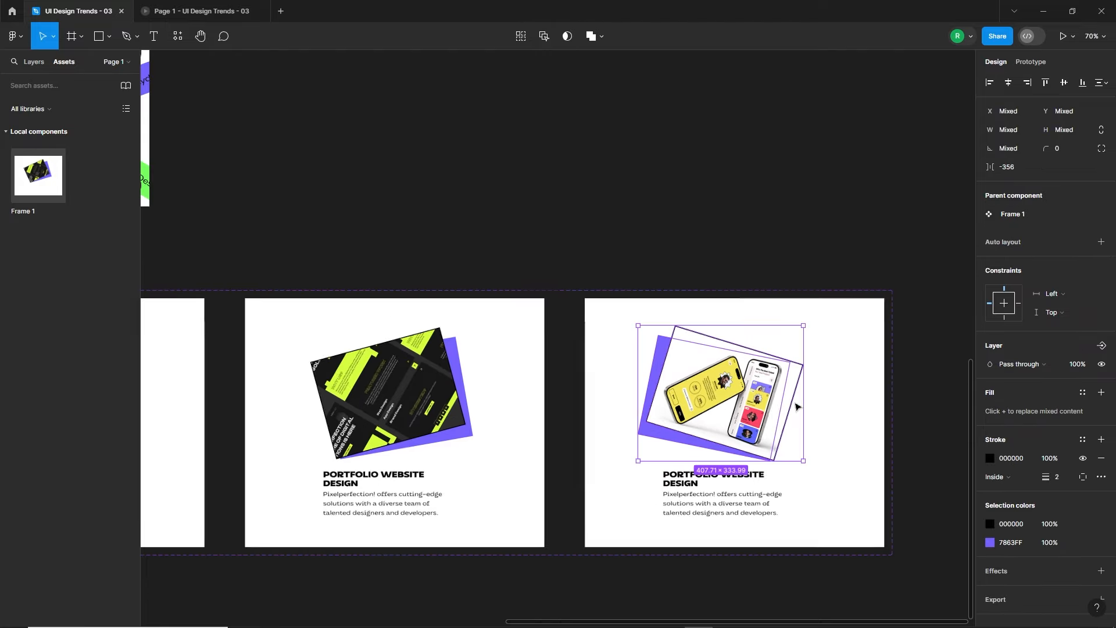
shift+click(661, 439)
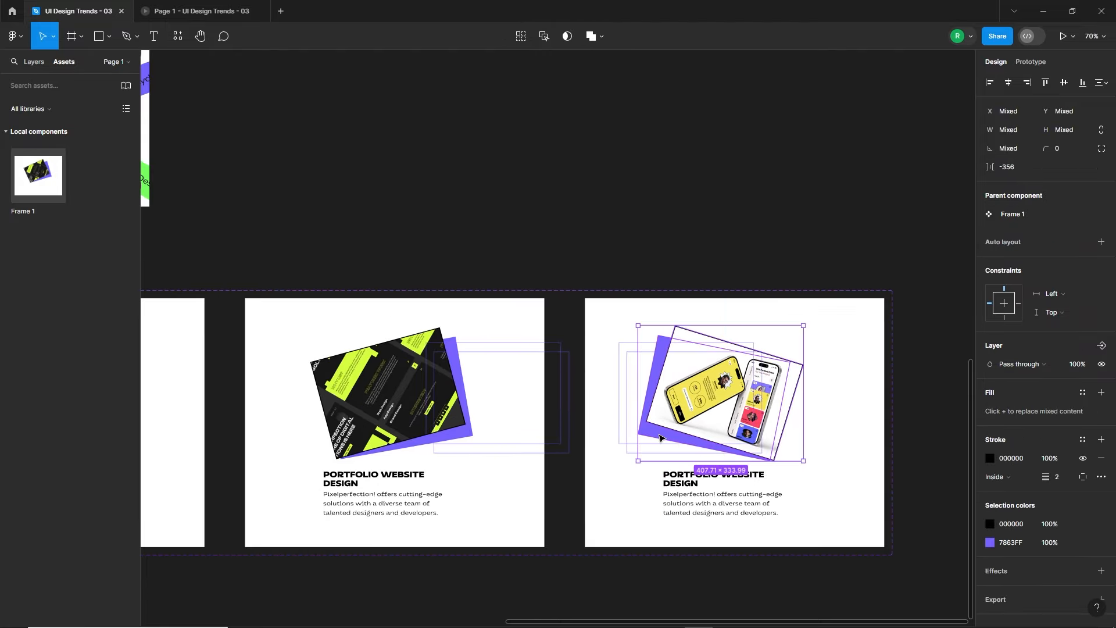
key(shift+Right)
key(shift+Right)
key(Left)
key(Left)
key(Left)
key(Left)
click(660, 578)
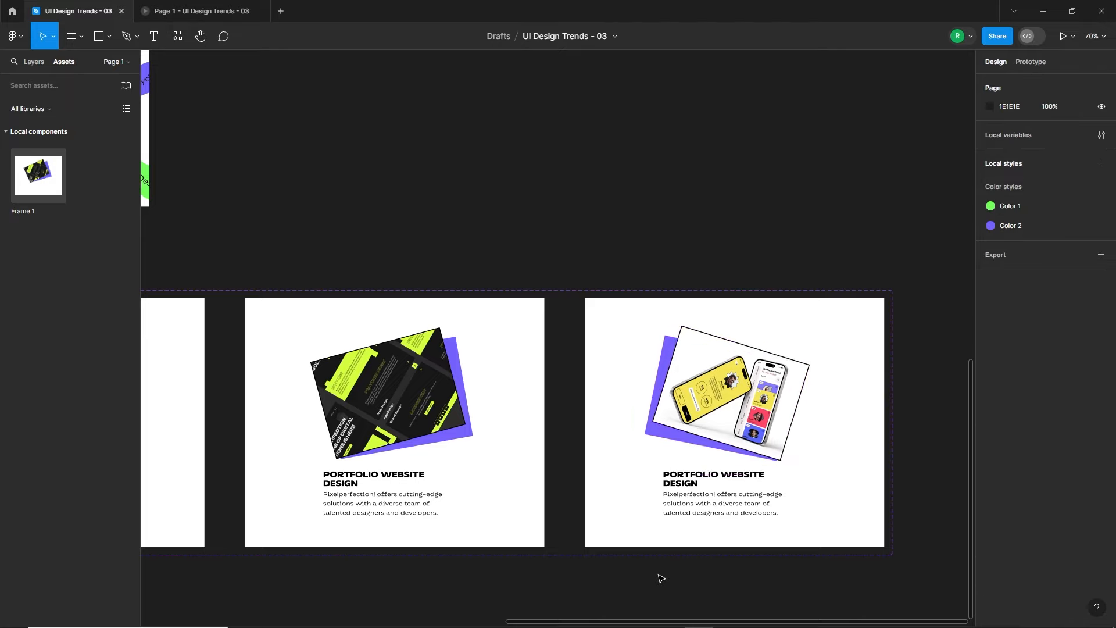
Step: Replace the third variant's heading with "Job finder app design"
scroll(672, 438, down, 3)
click(739, 490)
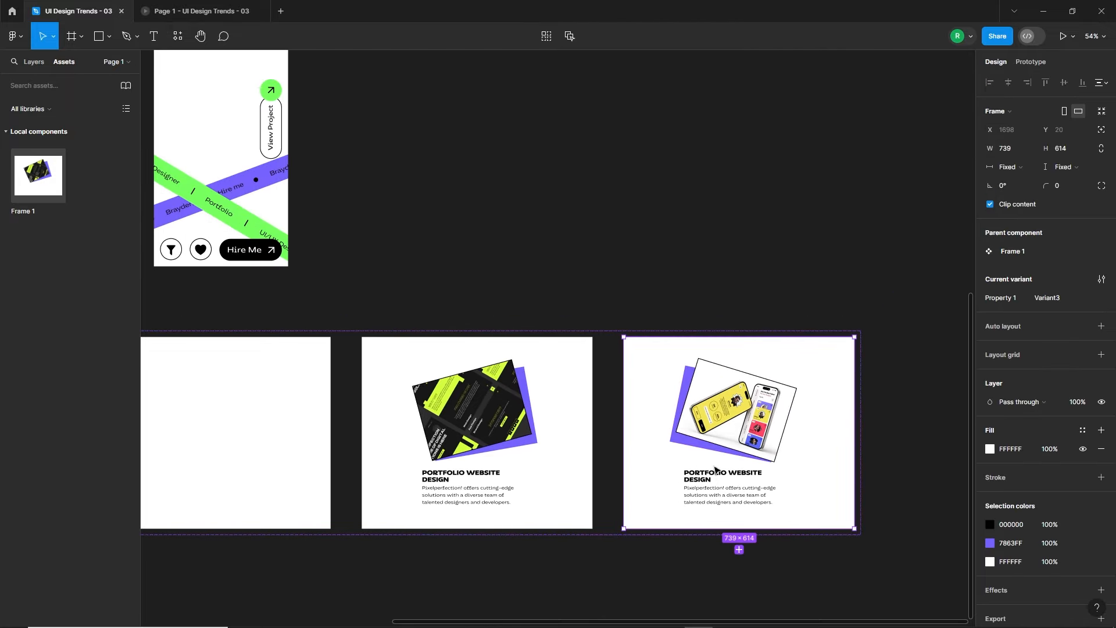
double_click(719, 476)
key(Return)
text(Job finder app design)
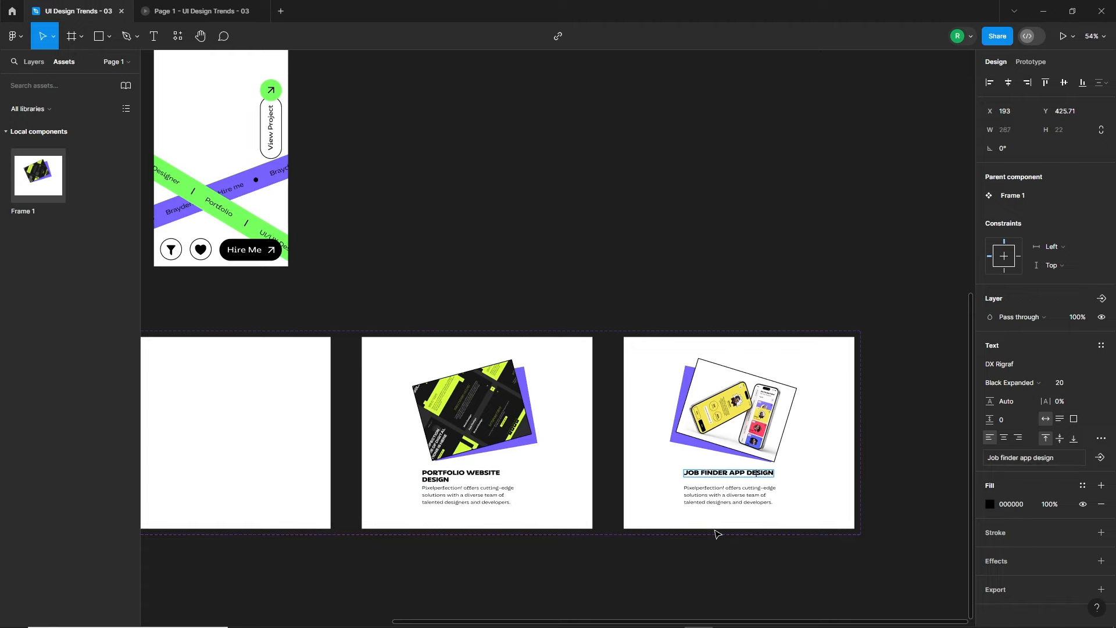
Step: Replace the third variant's description with "Discover Your Next Career Move With Ease. Your Go-To Solution For Navigating The Job Market."
click(727, 504)
key(Return)
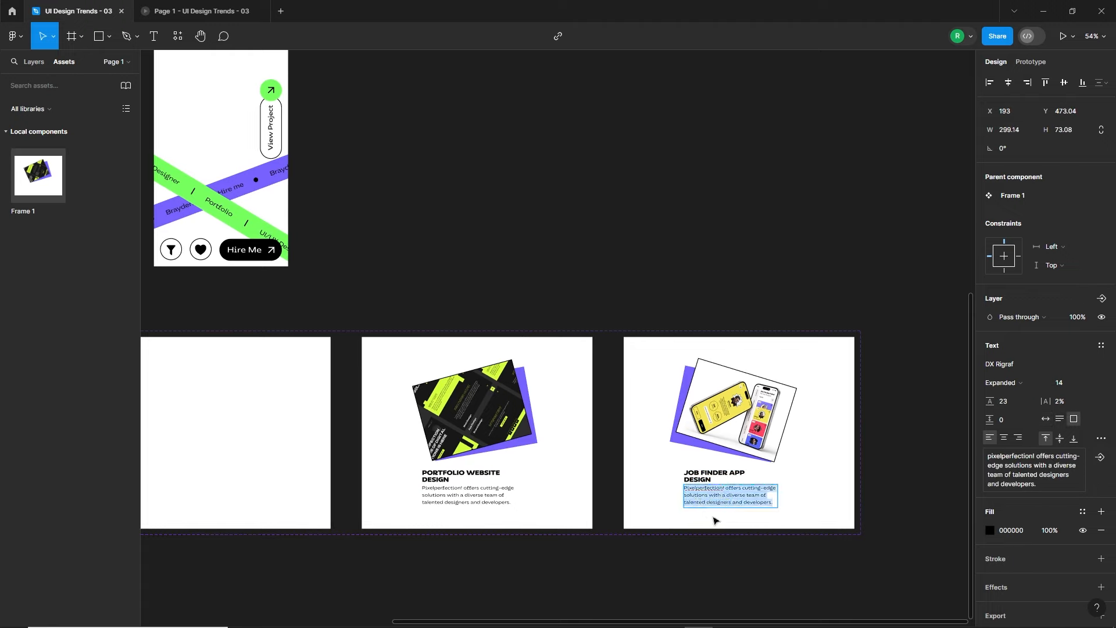
text(Discover Your Next Career Move With Ease. Your Go-To Solution For Navigating The Job Market.)
key(Escape)
key(Escape)
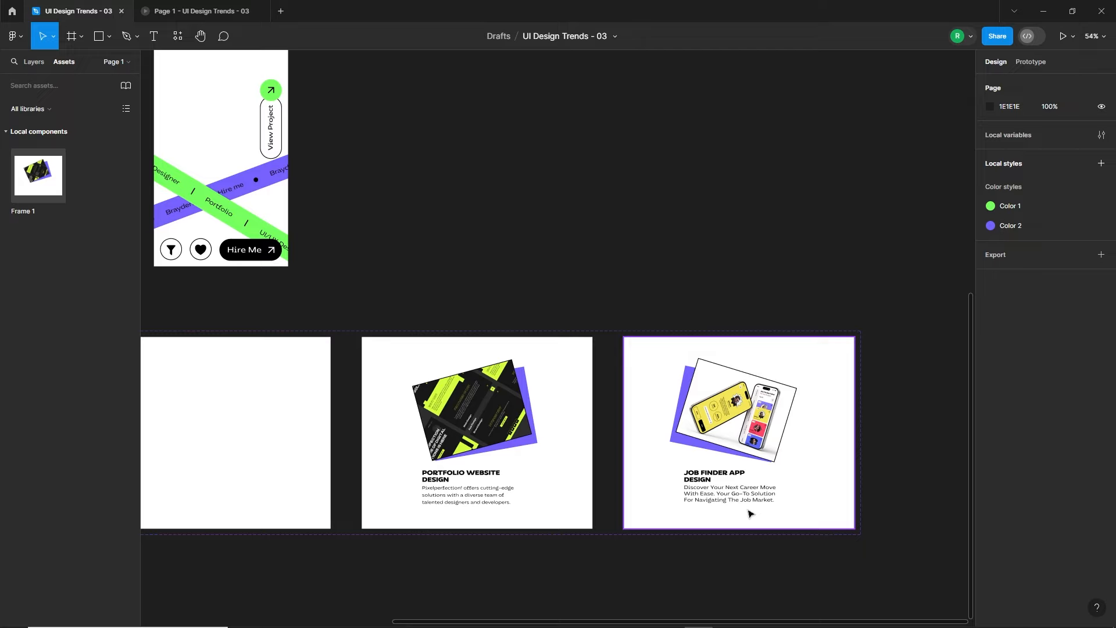
Step: Add an On drag interaction from the second variant's image group that changes the component to Variant3
scroll(750, 514, up, 2)
click(512, 437)
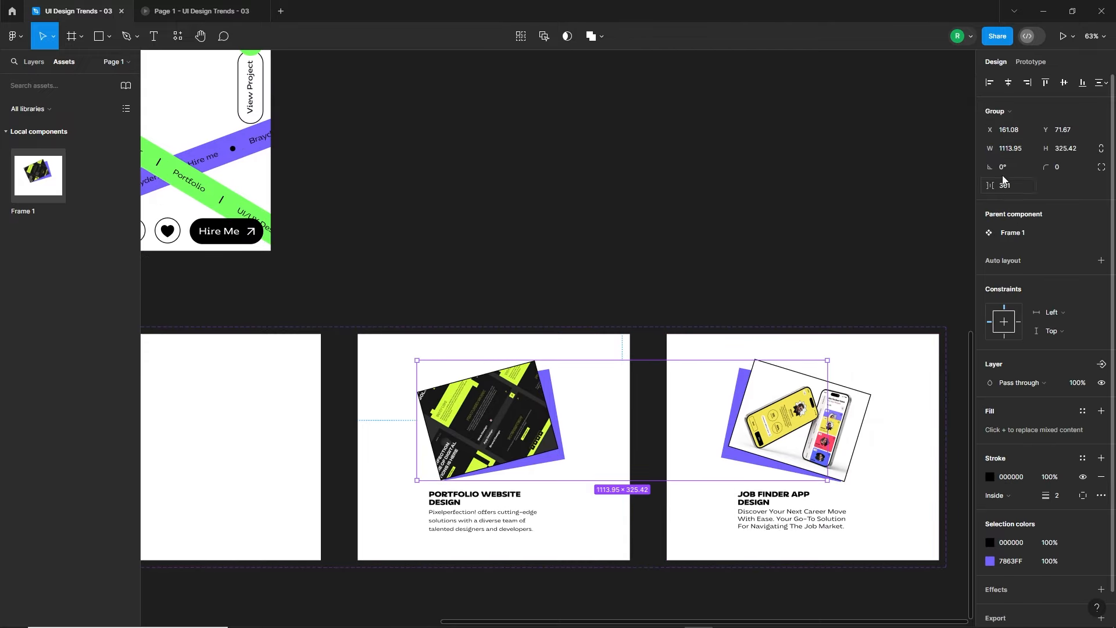
click(1031, 61)
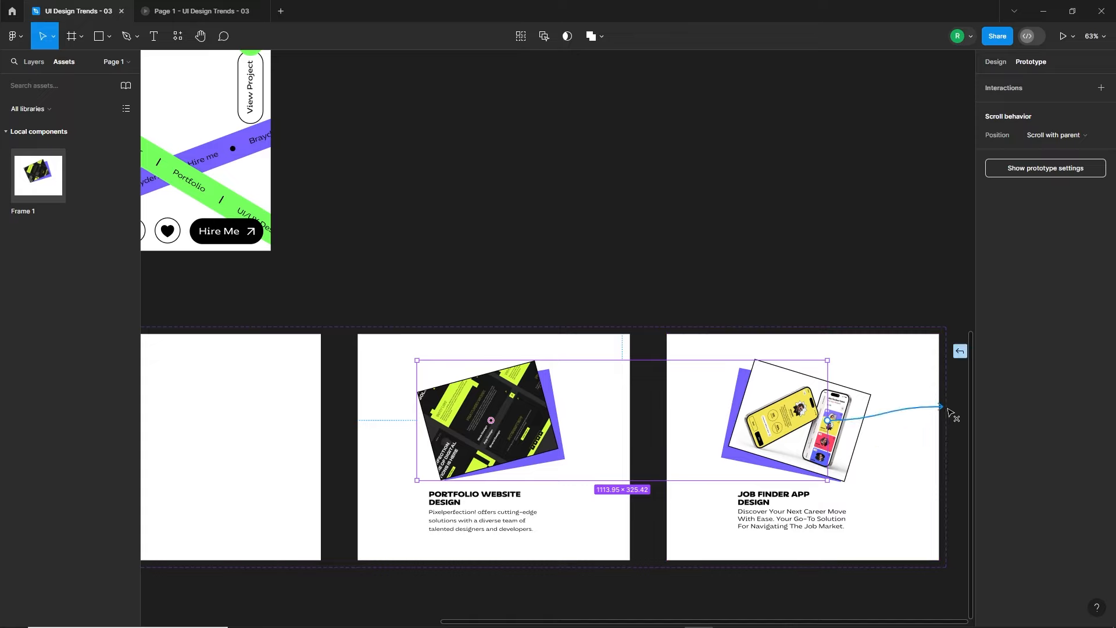
drag(951, 413, 954, 445)
click(919, 472)
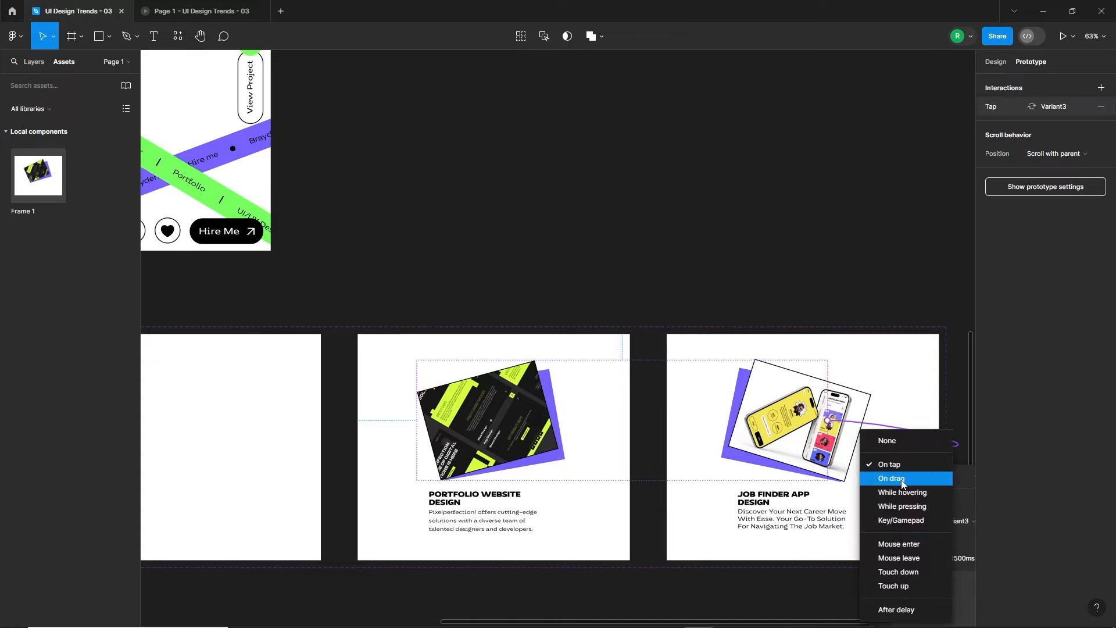
click(903, 479)
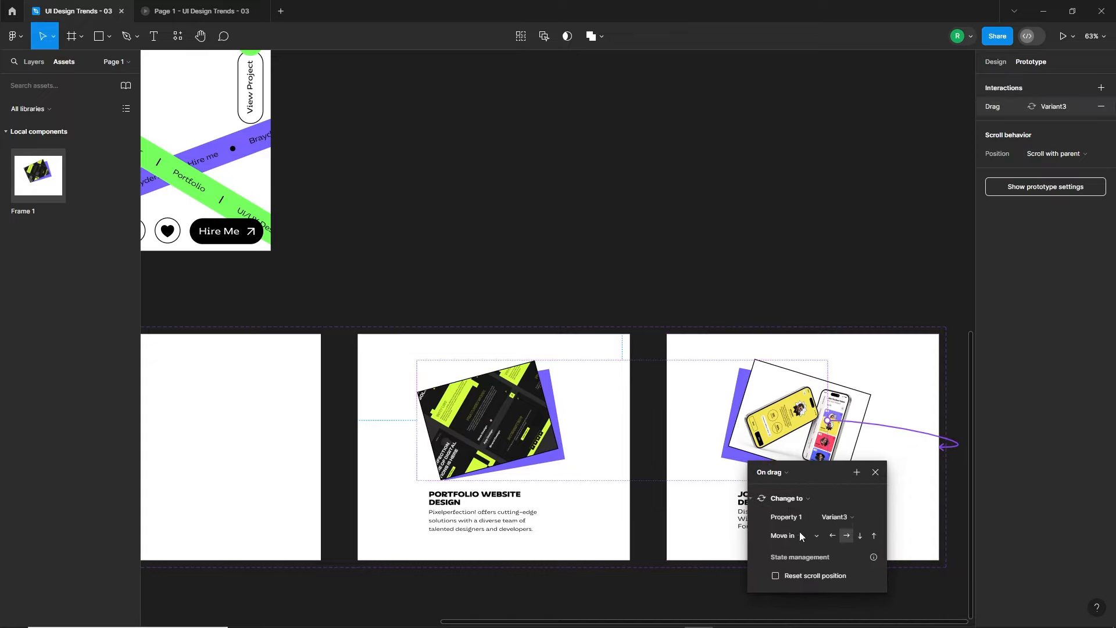
Step: Set the drag interaction to Variant3 to Smart animate with Gentle easing and a 1500 ms duration
click(800, 536)
click(811, 512)
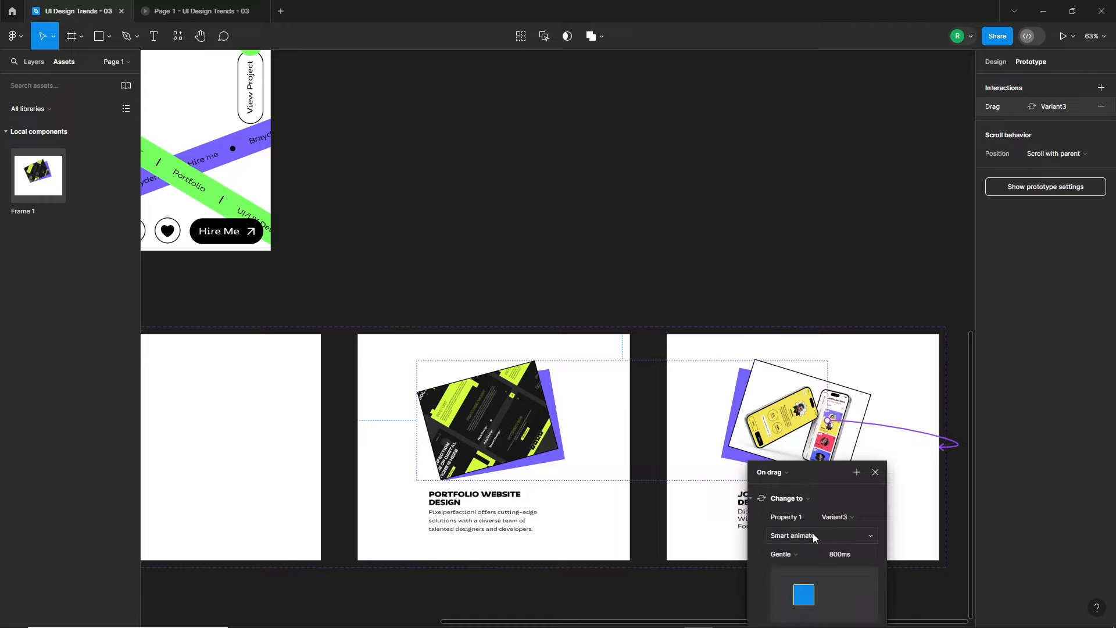
click(860, 552)
text(1500)
key(Return)
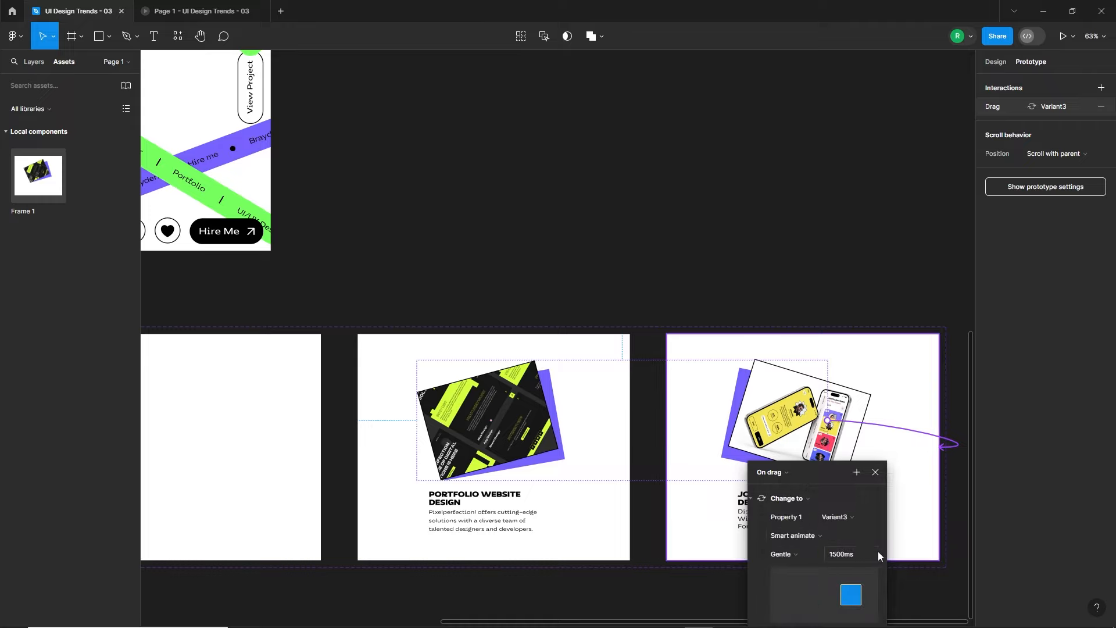
click(915, 578)
Step: Link the third variant's image group back to Variant2 with an On drag trigger, Smart animate, Gentle, 1500 ms
double_click(840, 437)
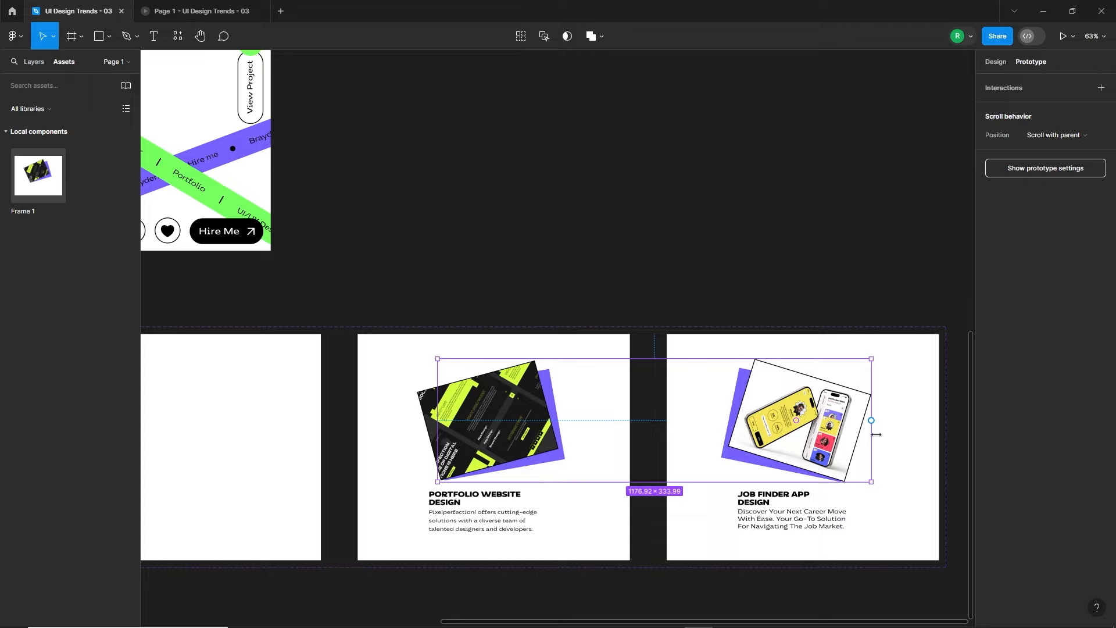
drag(872, 419, 623, 529)
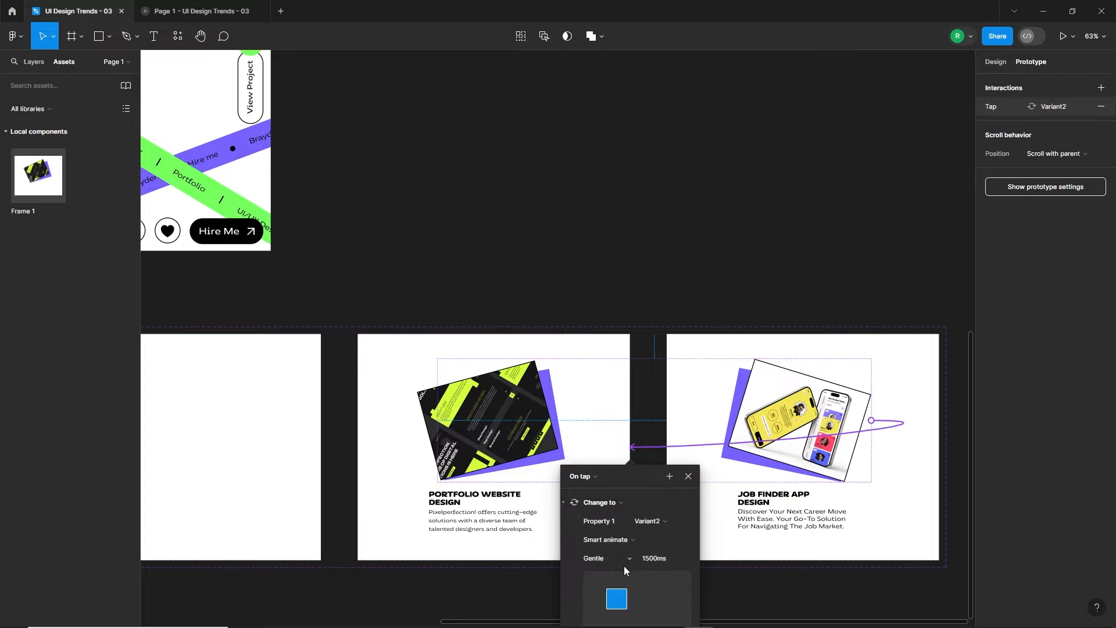
click(586, 477)
click(587, 475)
click(717, 578)
Step: Preview the Projects screen prototype and swipe the slider between the portfolio website and job finder projects
scroll(815, 490, down, 3)
drag(530, 341, 587, 356)
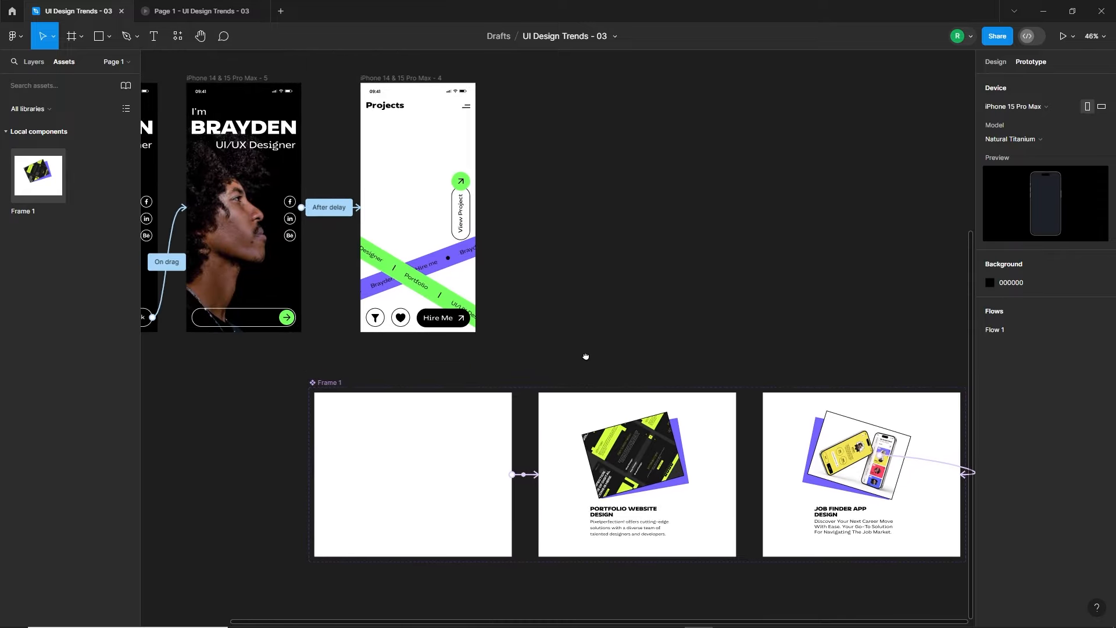
click(403, 78)
click(1063, 37)
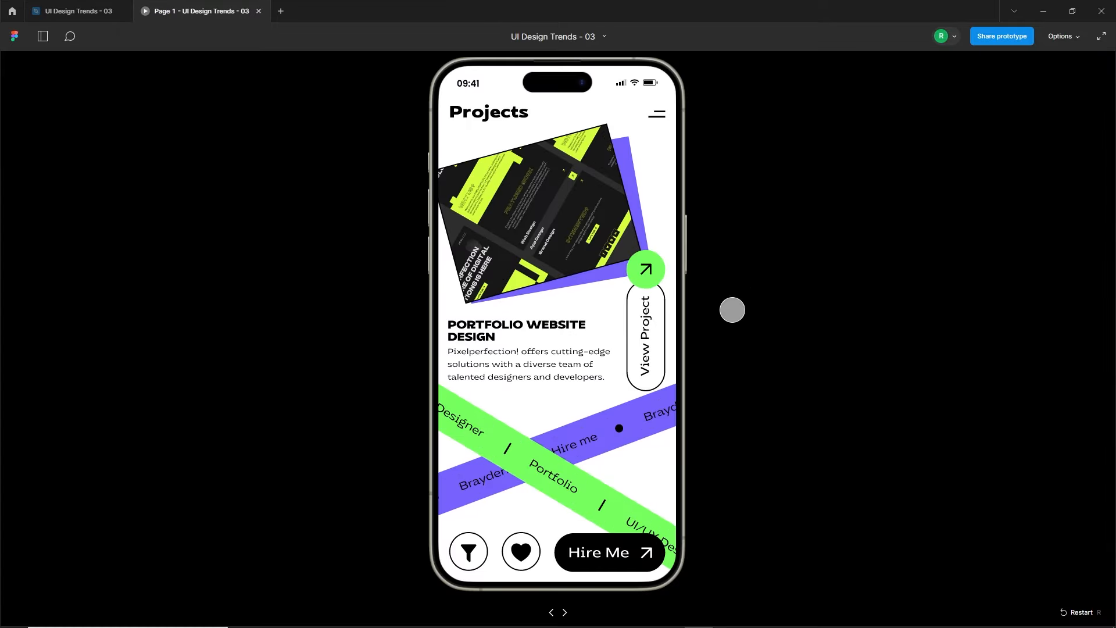
drag(592, 247, 637, 263)
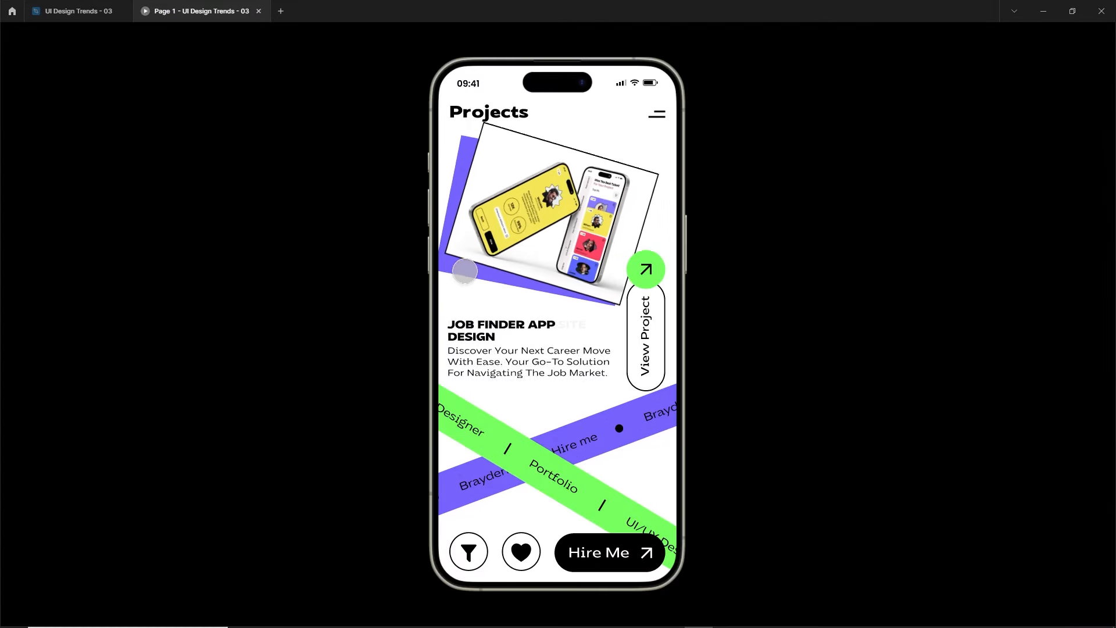
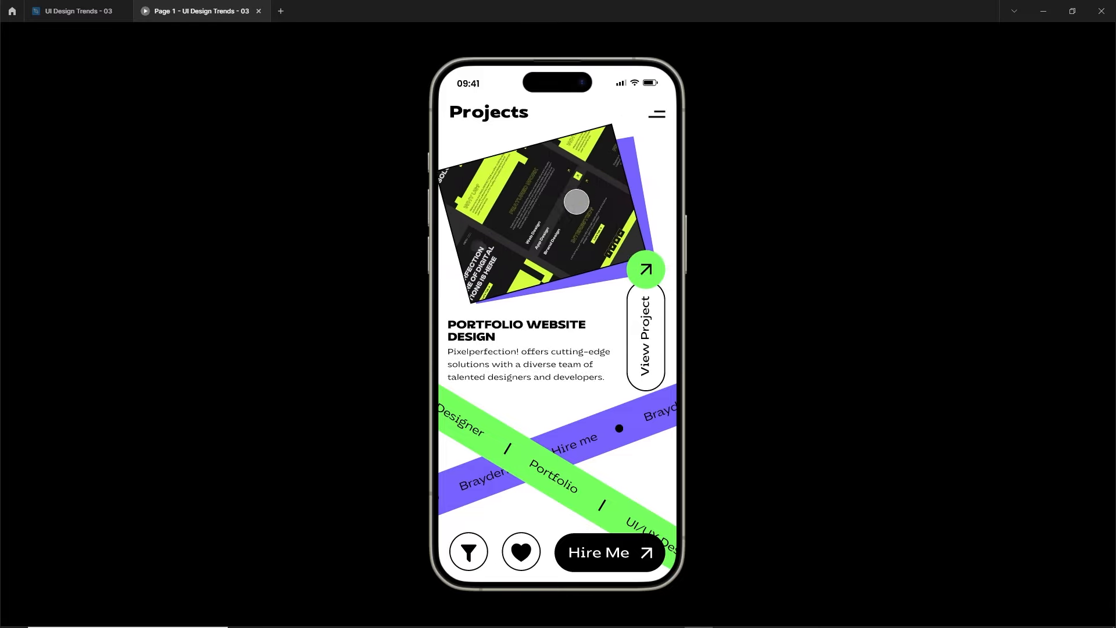
Step: Return to the design file and rotate Variant3's off-frame Portfolio Website image in Group 224 to about 44°
click(79, 11)
double_click(856, 453)
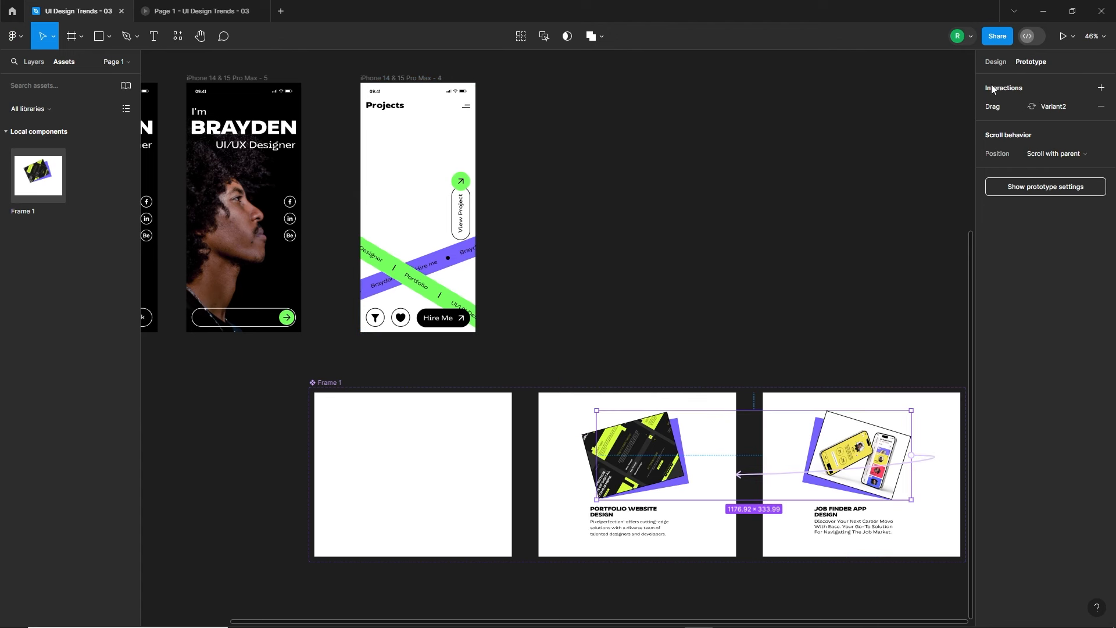
click(995, 62)
scroll(881, 496, up, 2)
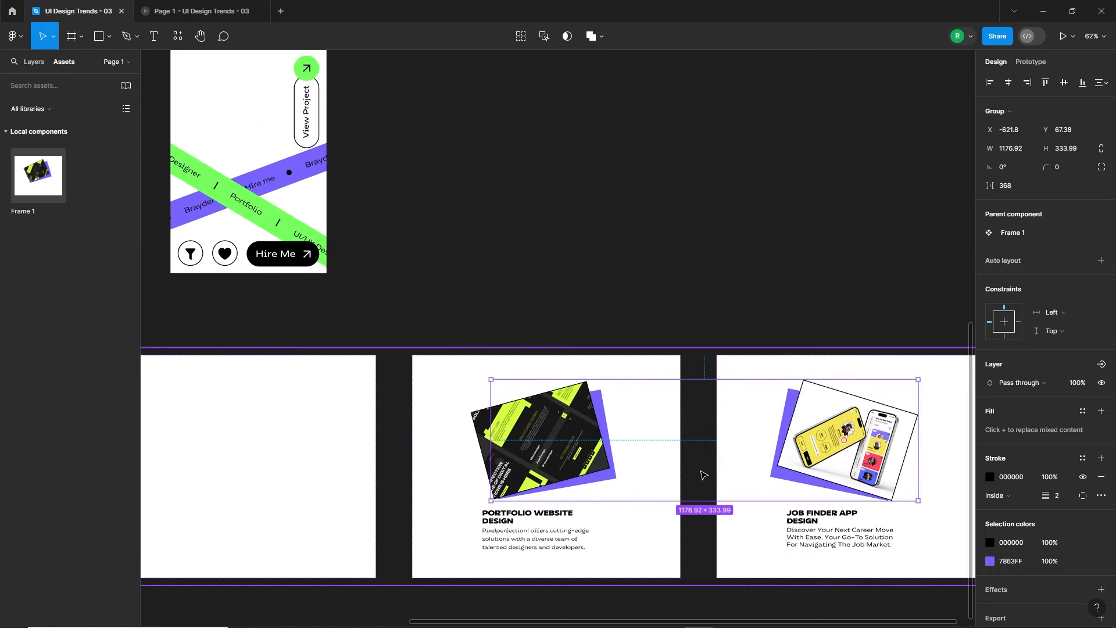
click(26, 62)
click(99, 495)
click(89, 548)
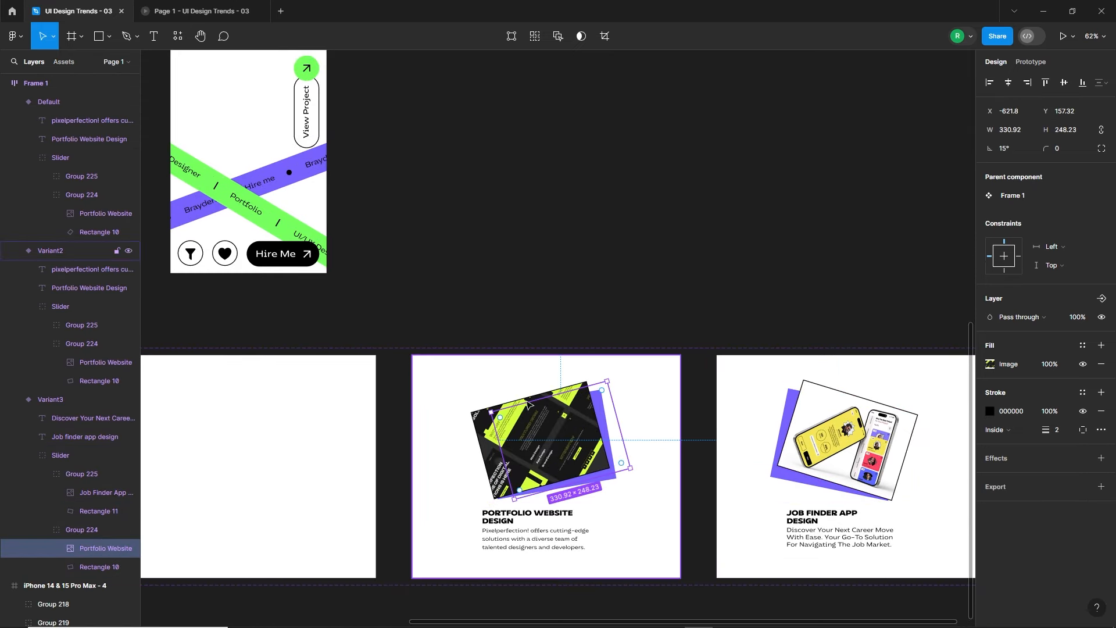
drag(608, 376, 576, 360)
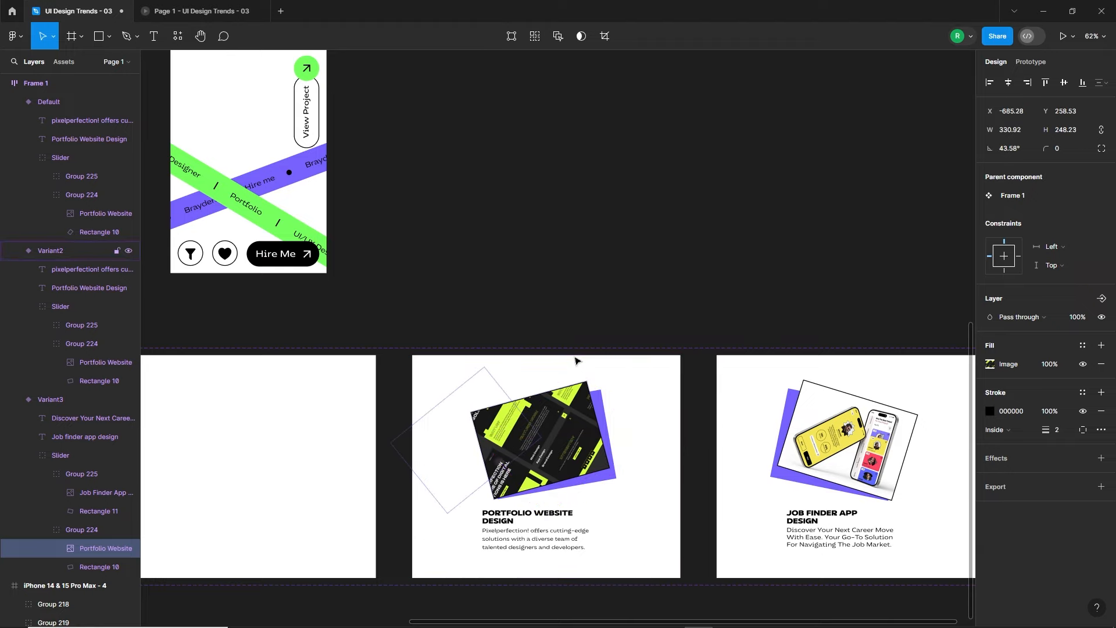
Step: Move the rotated Portfolio Website image in Variant3 further left to about X -775
key(shift+Left)
key(shift+Left)
key(shift+Left)
key(shift+Left)
key(shift+Left)
key(shift+Left)
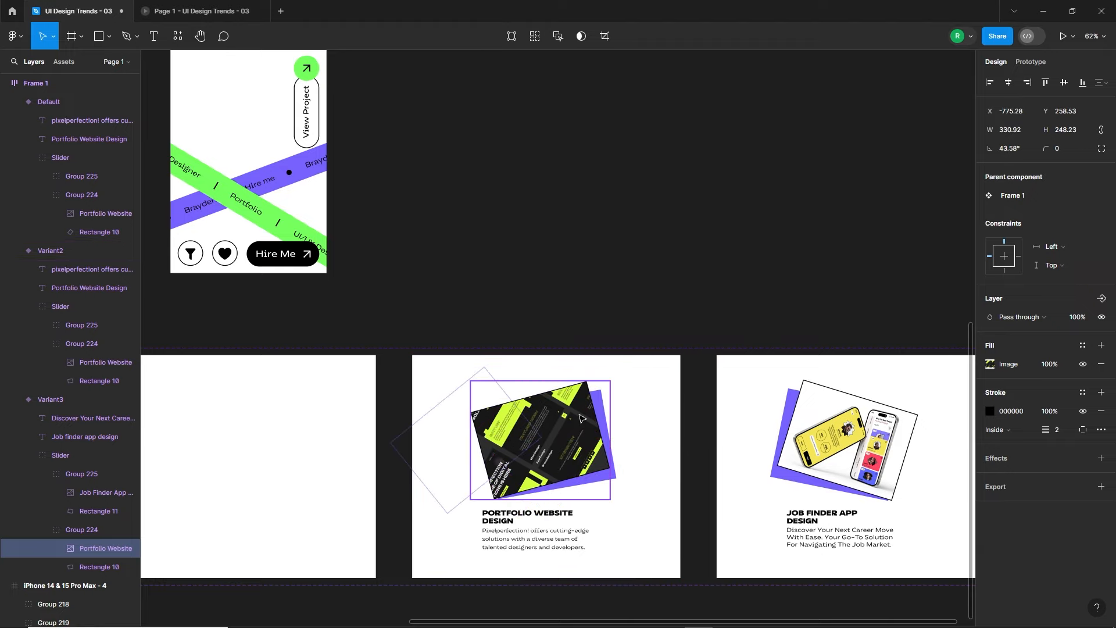
Step: Rotate Rectangle 10 in Variant3's Group 224 to about 14° and shift it right to about X -536
click(96, 567)
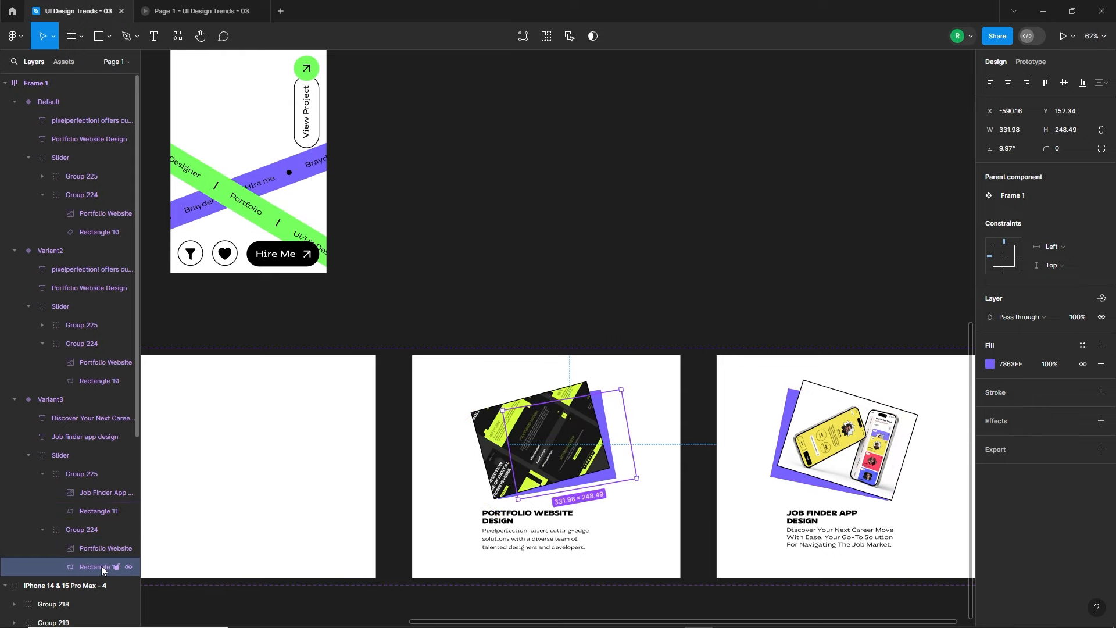
drag(630, 386, 588, 431)
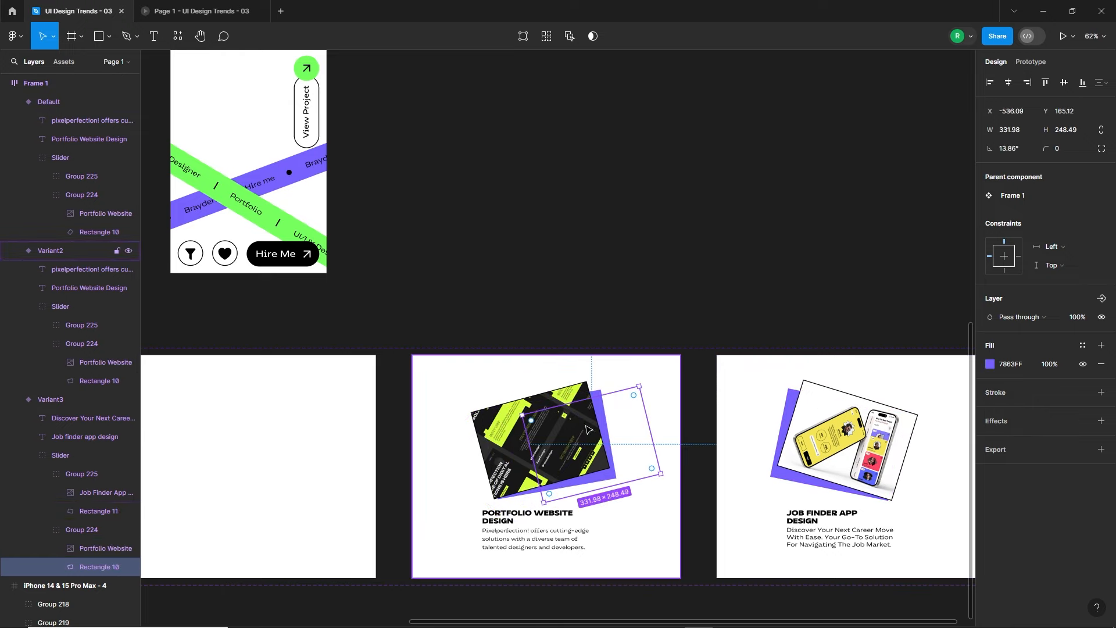
click(87, 550)
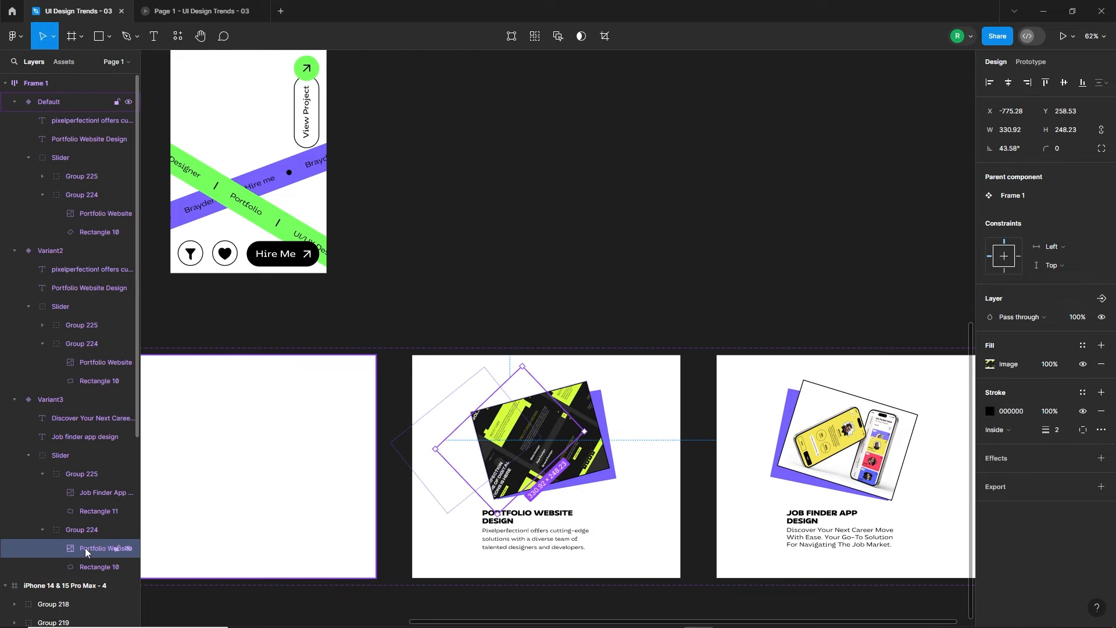
click(656, 507)
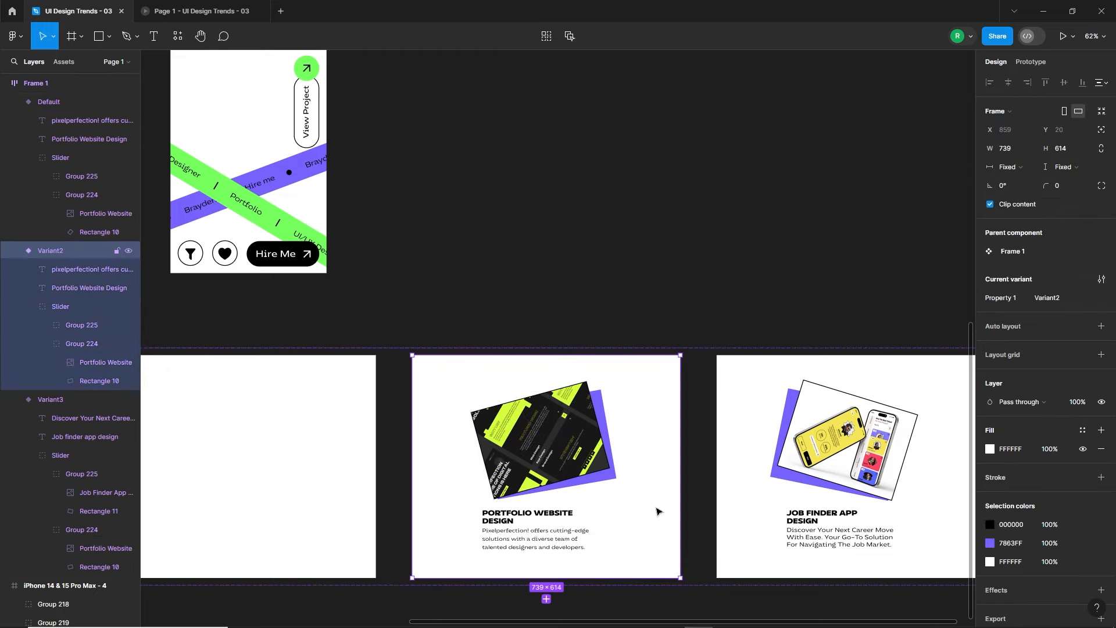
Step: Expand Group 225 in Variant2 and rotate its off-frame purple Rectangle 11
double_click(547, 469)
click(99, 367)
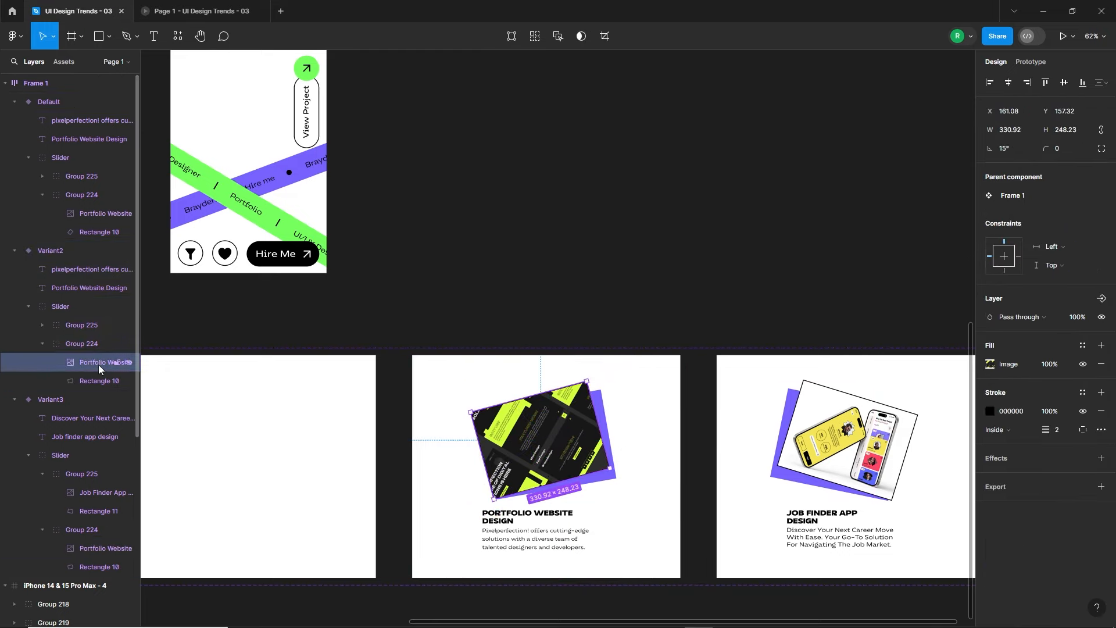
click(67, 344)
click(39, 327)
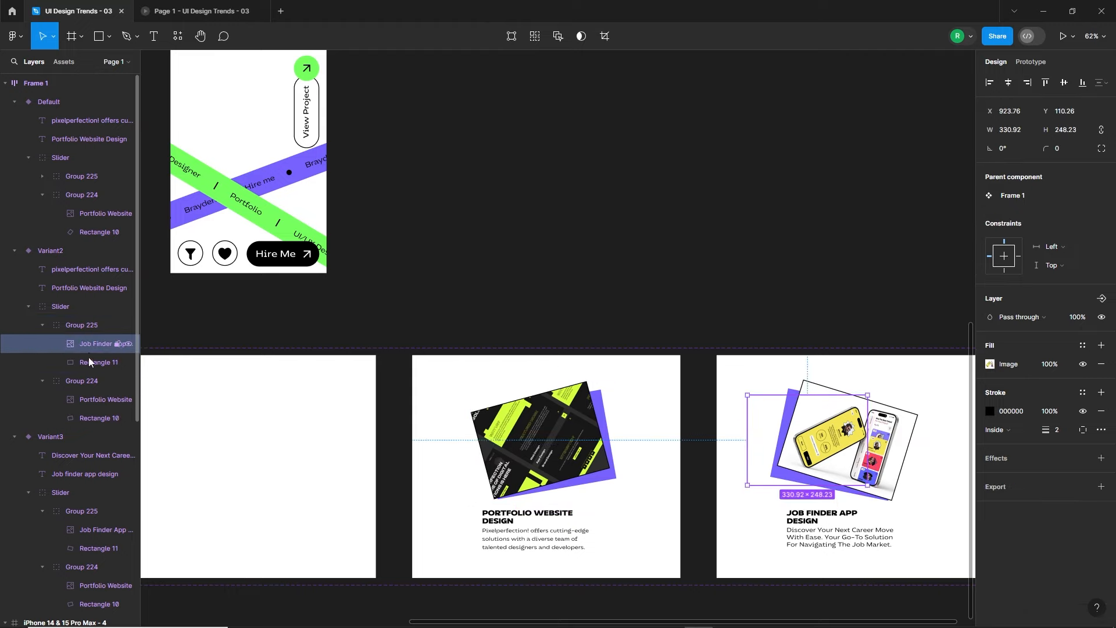
click(89, 357)
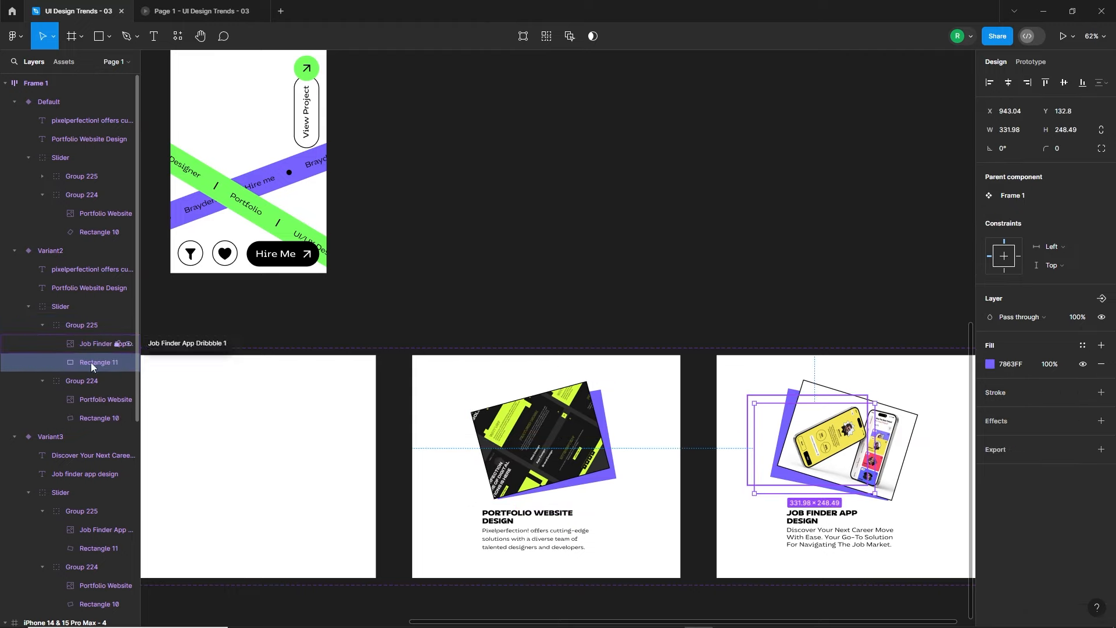
drag(883, 398, 885, 473)
Step: Rotate Variant2's off-frame Job Finder App image to about -61° and move it 240 px right
click(105, 343)
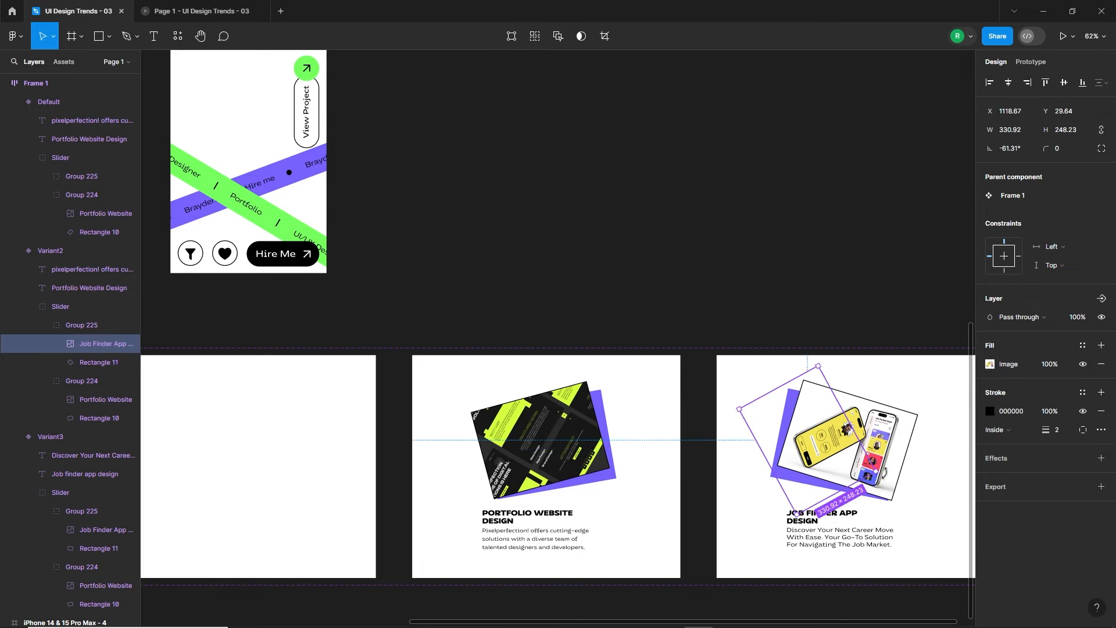
key(shift+Right)
key(shift+Right)
key(shift+Right)
key(shift+Right)
key(shift+Right)
key(shift+Right)
key(shift+Right)
key(shift+Right)
key(shift+Right)
key(shift+Right)
key(shift+Right)
key(shift+Right)
key(shift+Right)
key(shift+Right)
key(shift+Right)
key(shift+Right)
key(shift+Right)
key(shift+Right)
key(shift+Right)
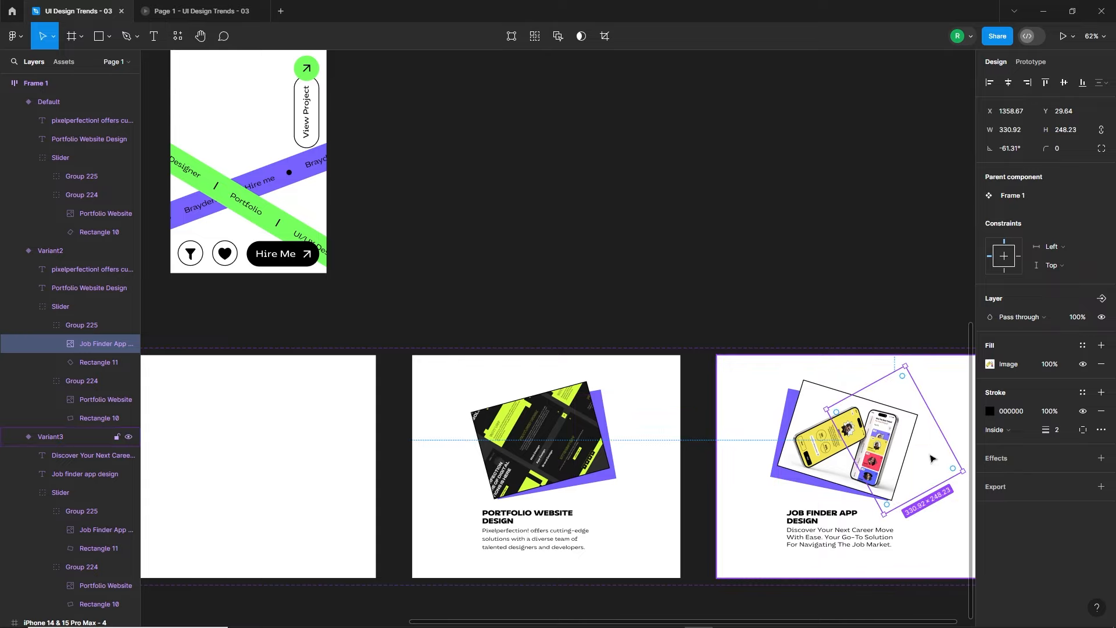
key(Escape)
Step: Test the updated slider in the prototype preview by swiping between the projects, and return to the design file
click(198, 11)
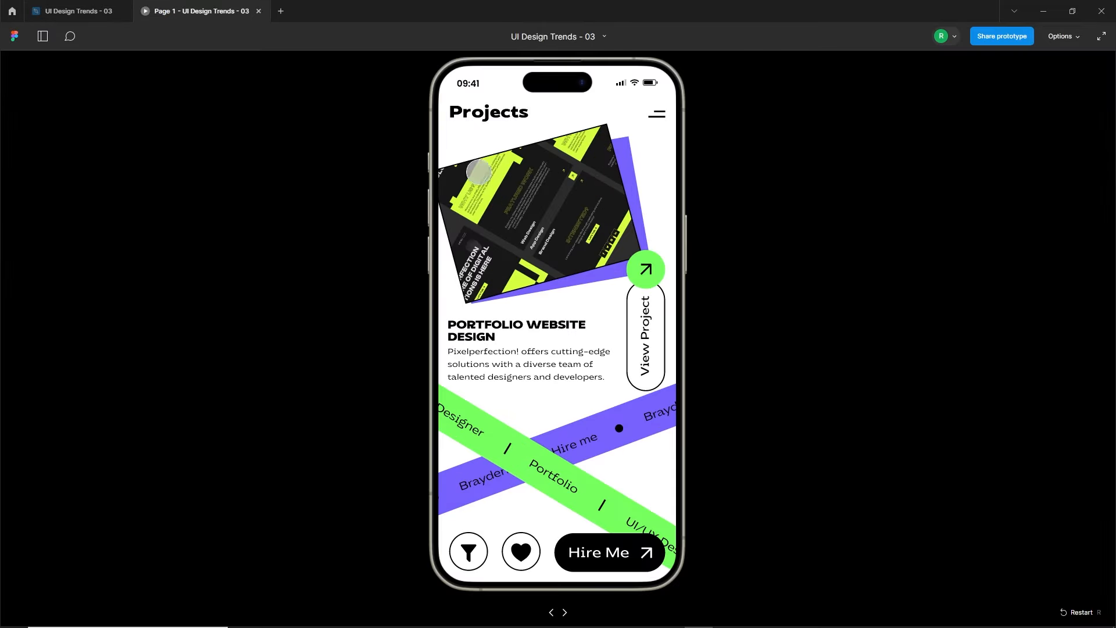
drag(470, 552, 765, 530)
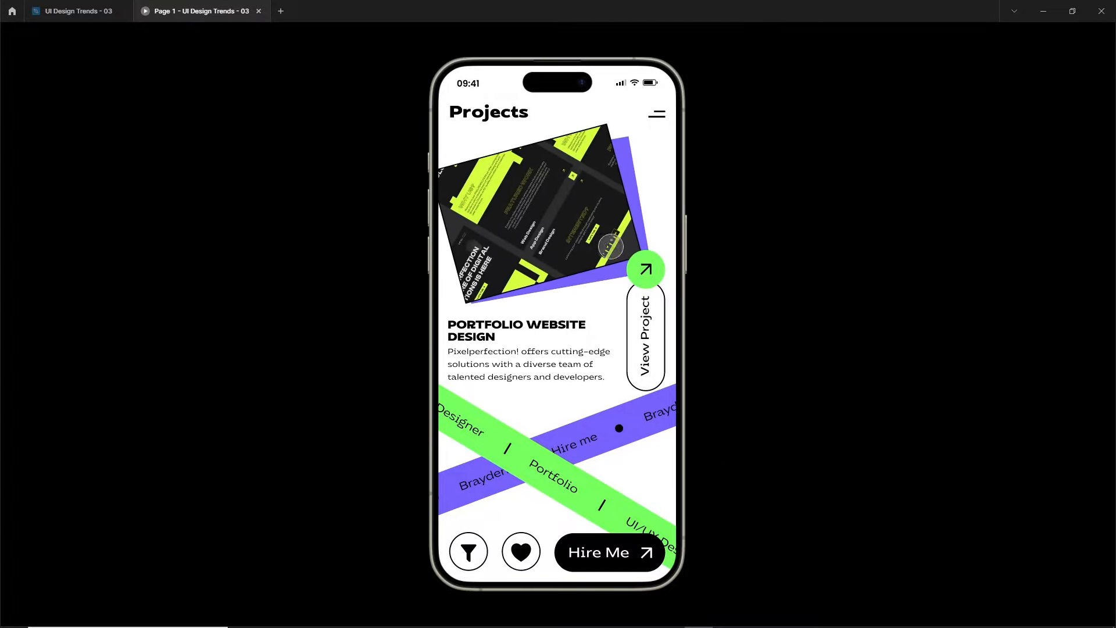
drag(611, 246, 438, 277)
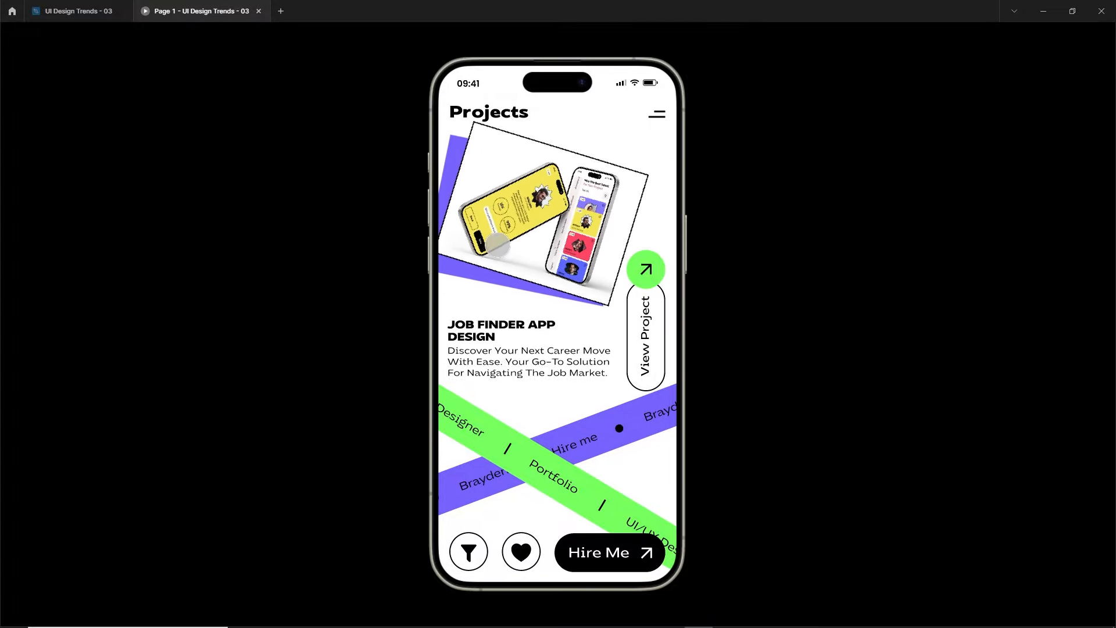
drag(506, 244, 478, 287)
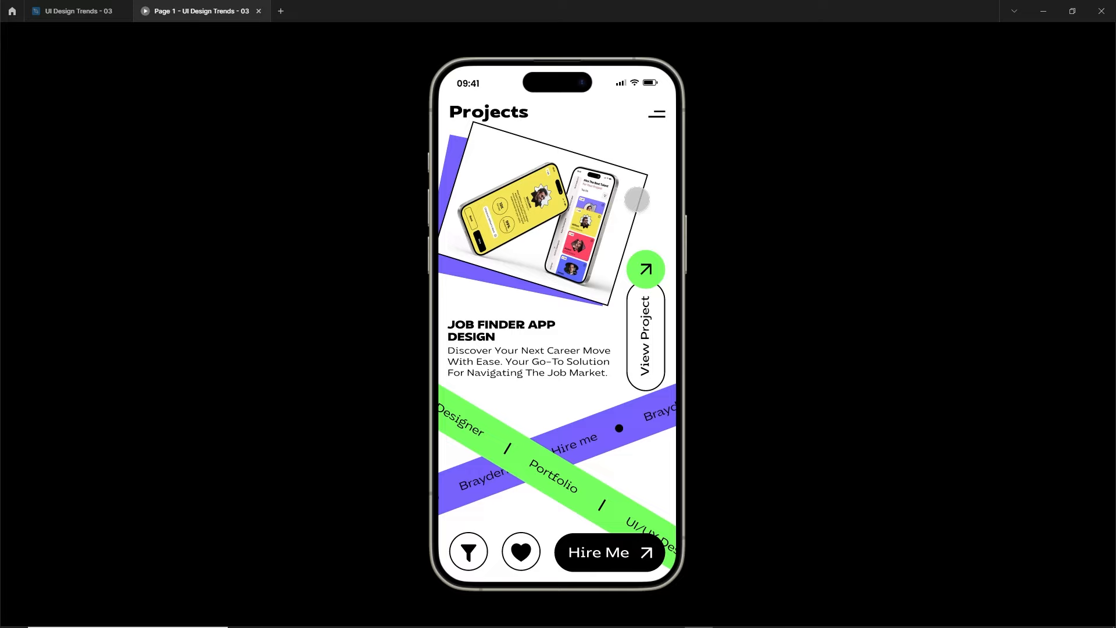
click(105, 7)
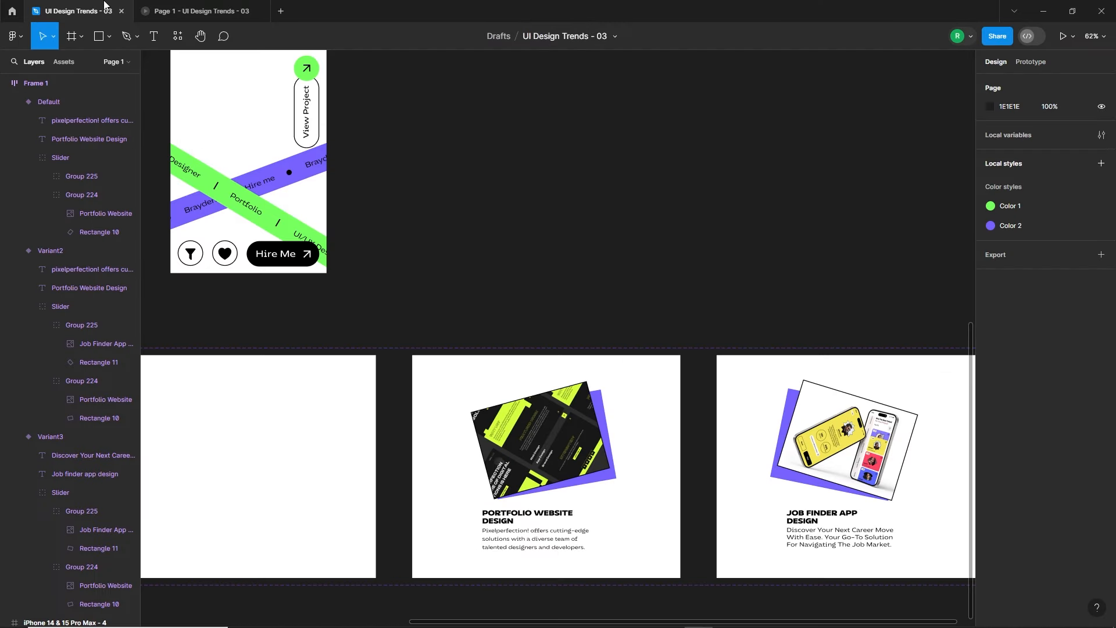
Step: Move Group 225 with the Job Finder App image in Variant3's slider slightly to the right
click(50, 437)
double_click(823, 473)
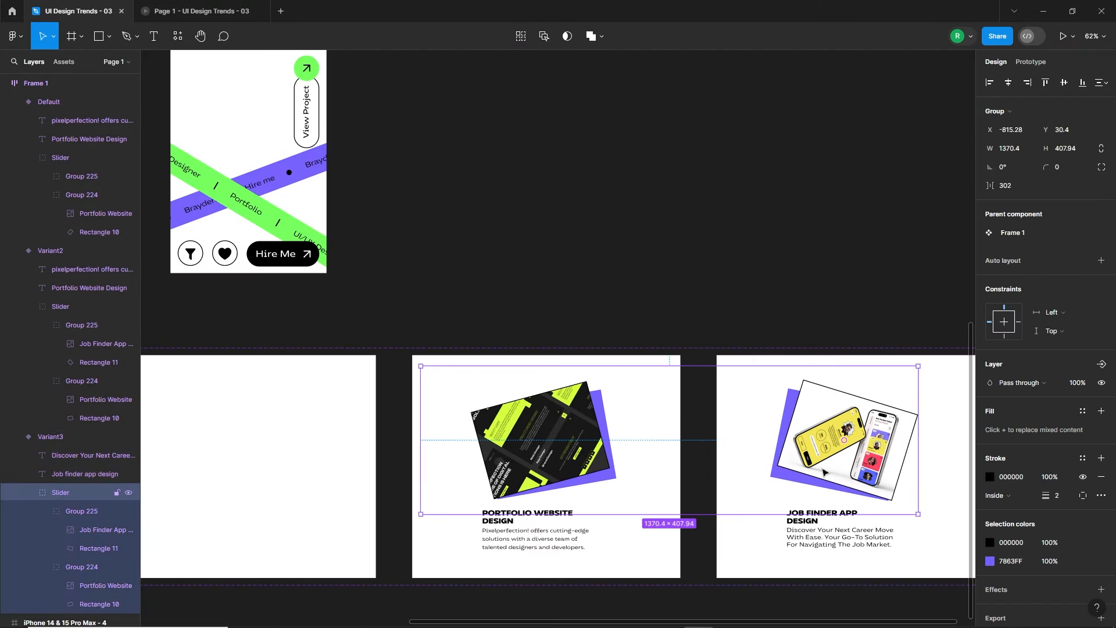
drag(835, 470, 843, 469)
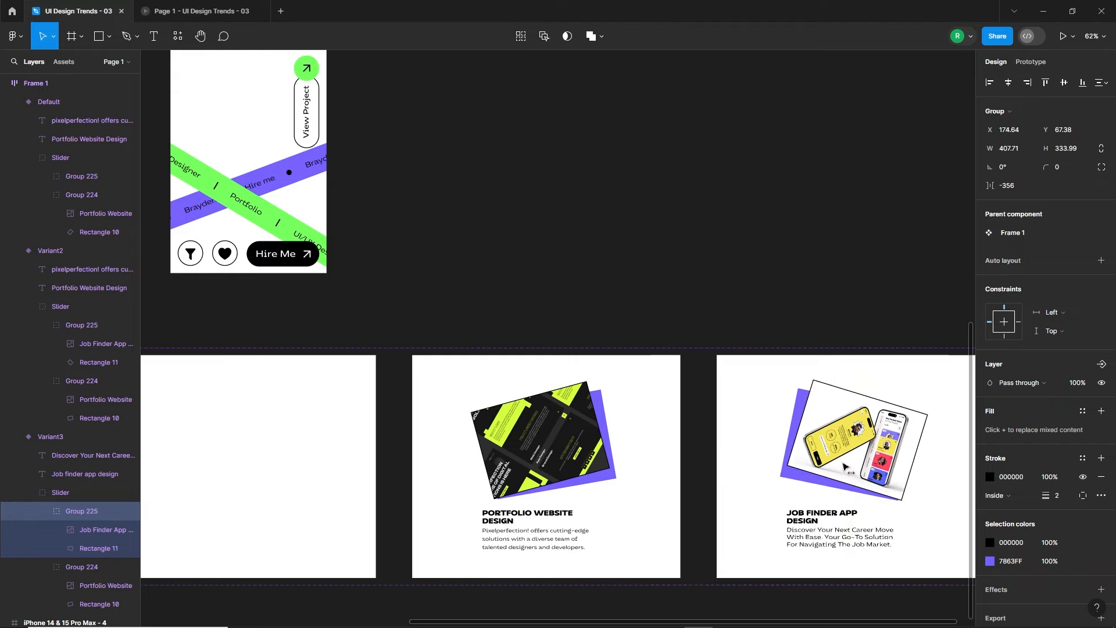
Step: Copy Variant3's Job Finder title and description into Variant2 and nudge the copies left to X 133
click(797, 536)
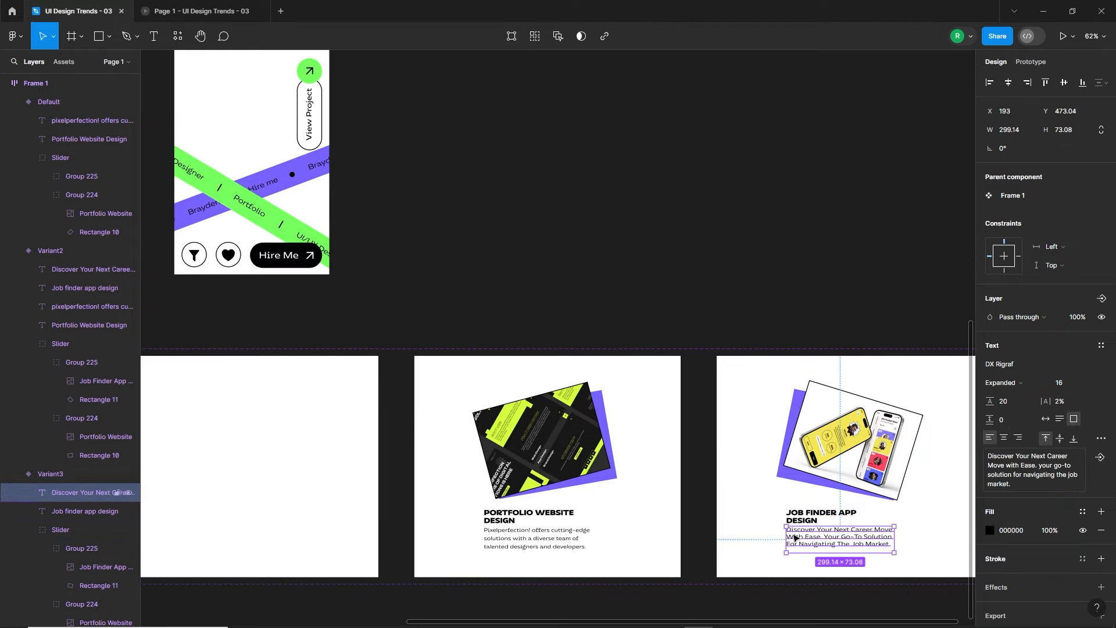
shift+click(813, 514)
drag(833, 540, 529, 554)
key(shift+Left)
key(shift+Left)
key(shift+Left)
key(shift+Left)
key(shift+Left)
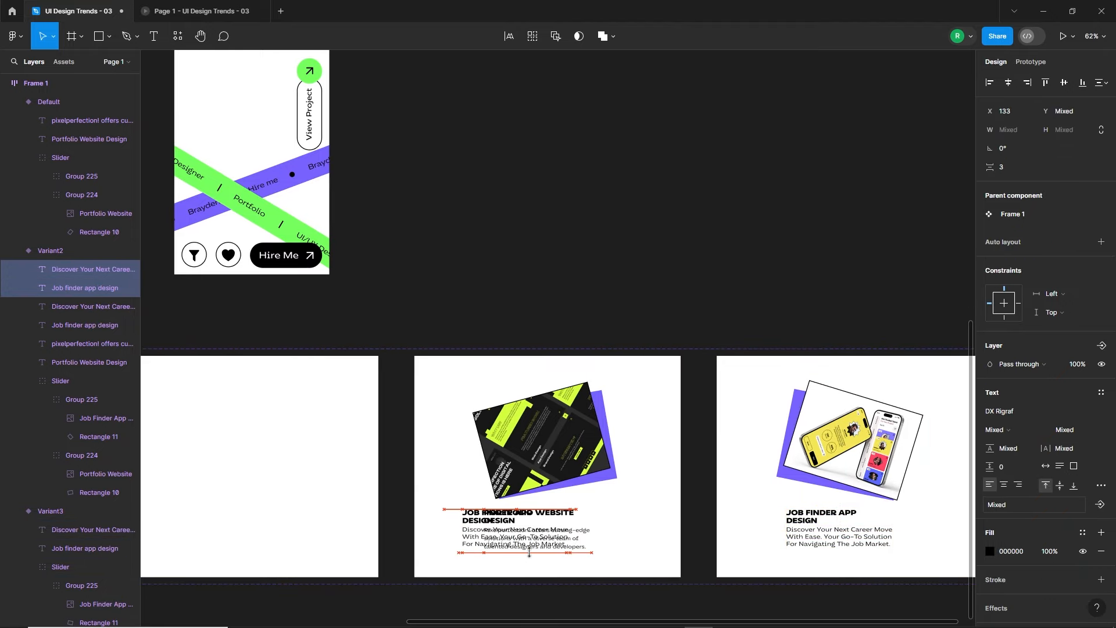
Step: Offset the copied Job Finder title in Variant2 further left than its description and make the fill of both texts invisible
shift+click(474, 528)
key(shift+Left)
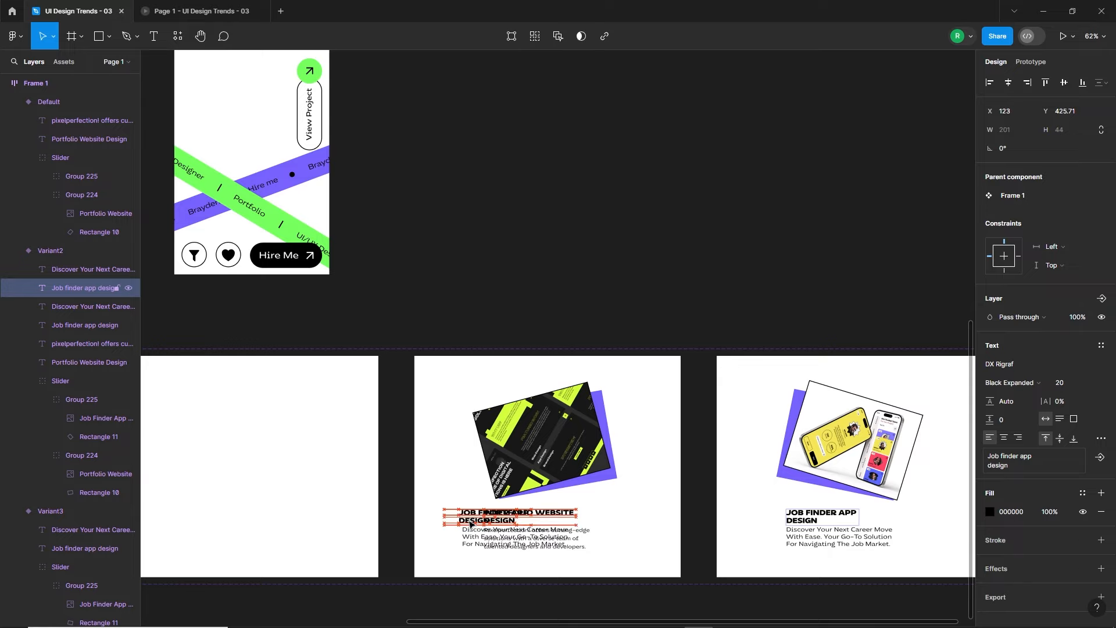
shift+click(472, 534)
click(990, 550)
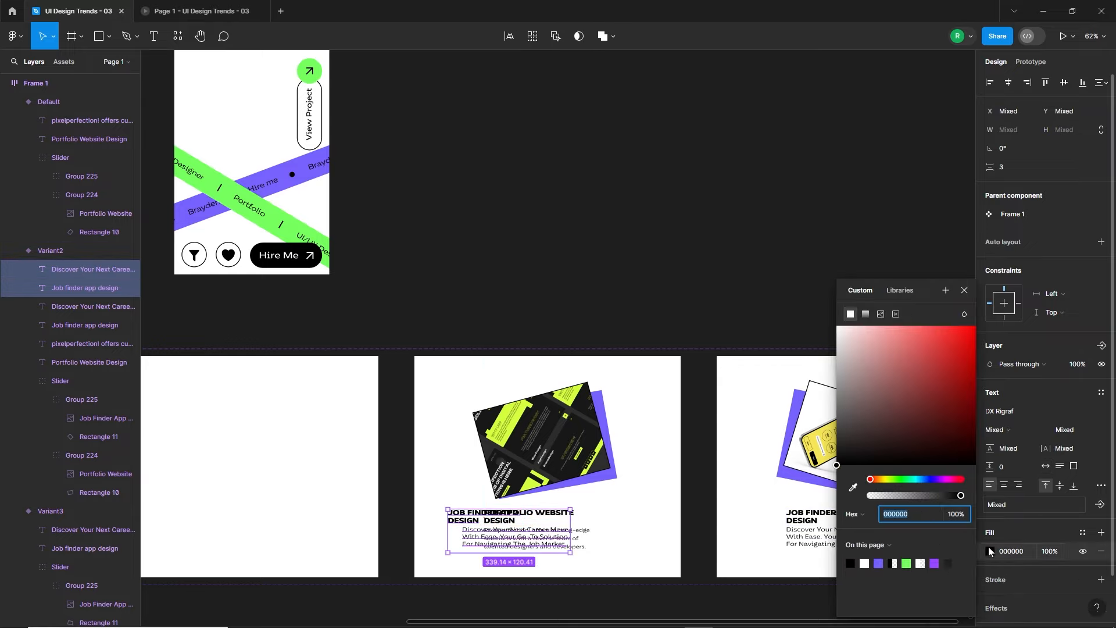
key(Escape)
key(Escape)
Step: Copy the crossing green and purple ribbon groups out of the Projects screen onto the empty canvas below the intro screens
scroll(661, 511, down, 3)
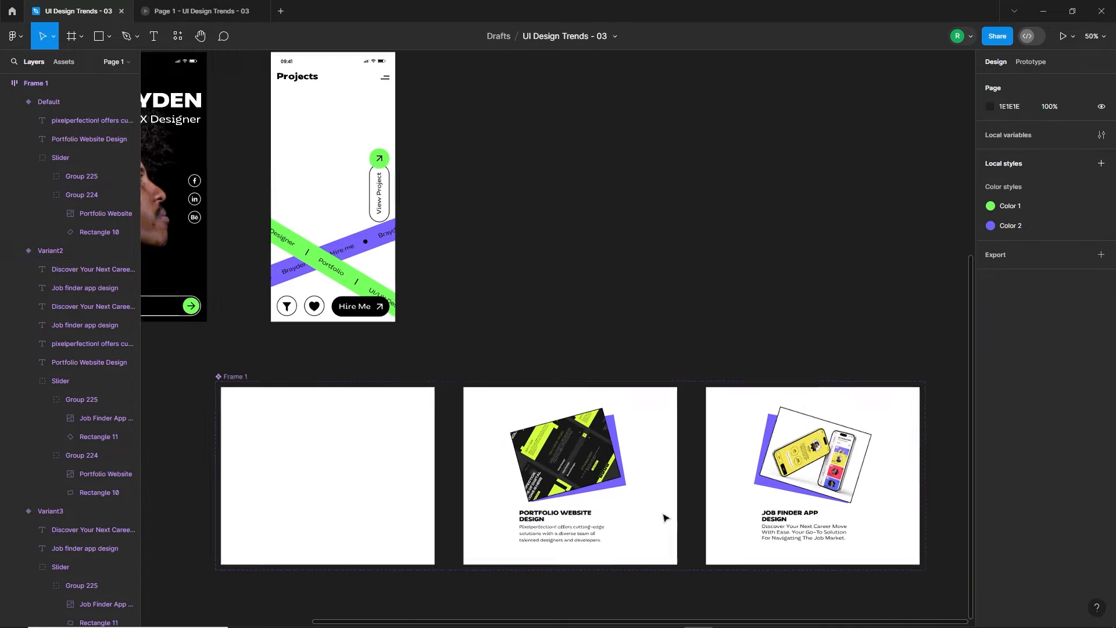
scroll(707, 482, left, 2)
scroll(755, 456, down, 2)
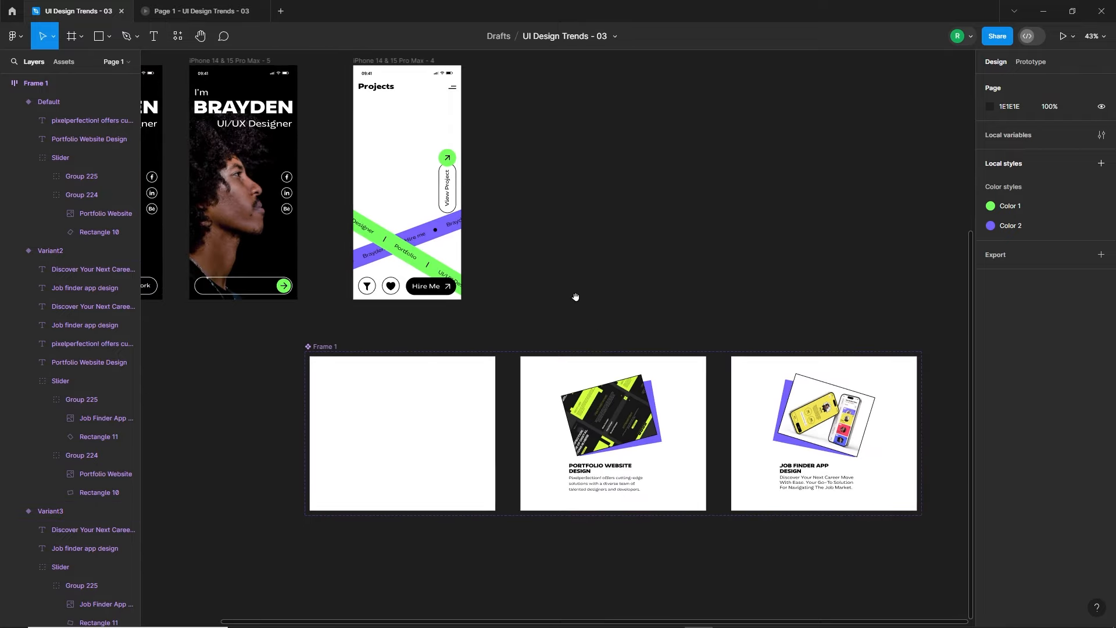
scroll(699, 350, left, 3)
scroll(699, 350, up, 2)
drag(699, 350, 744, 353)
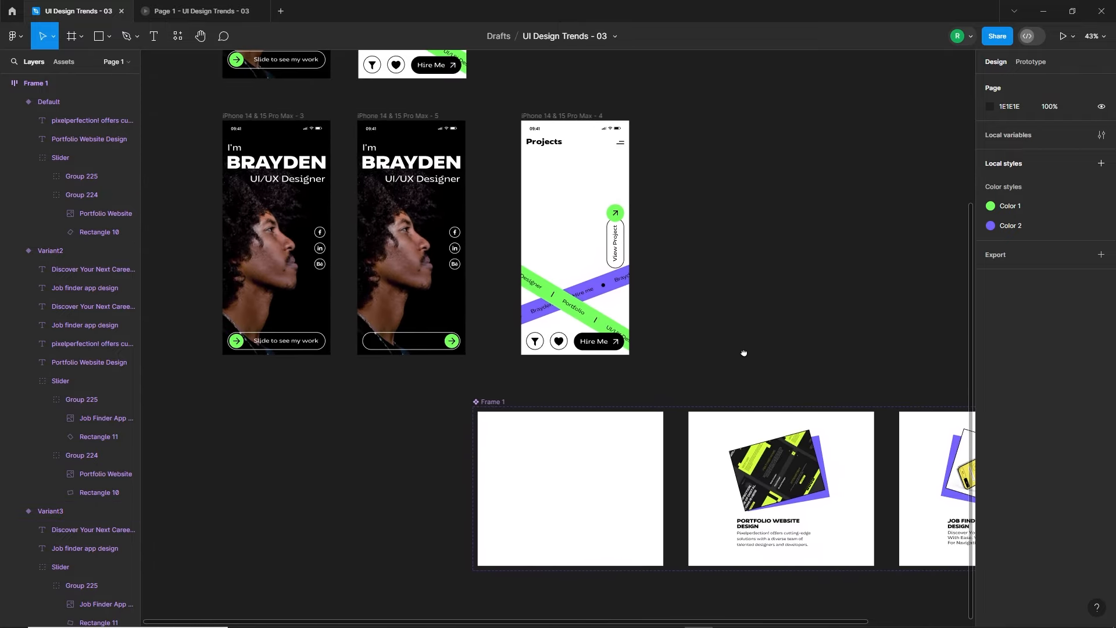
click(582, 305)
shift+click(587, 300)
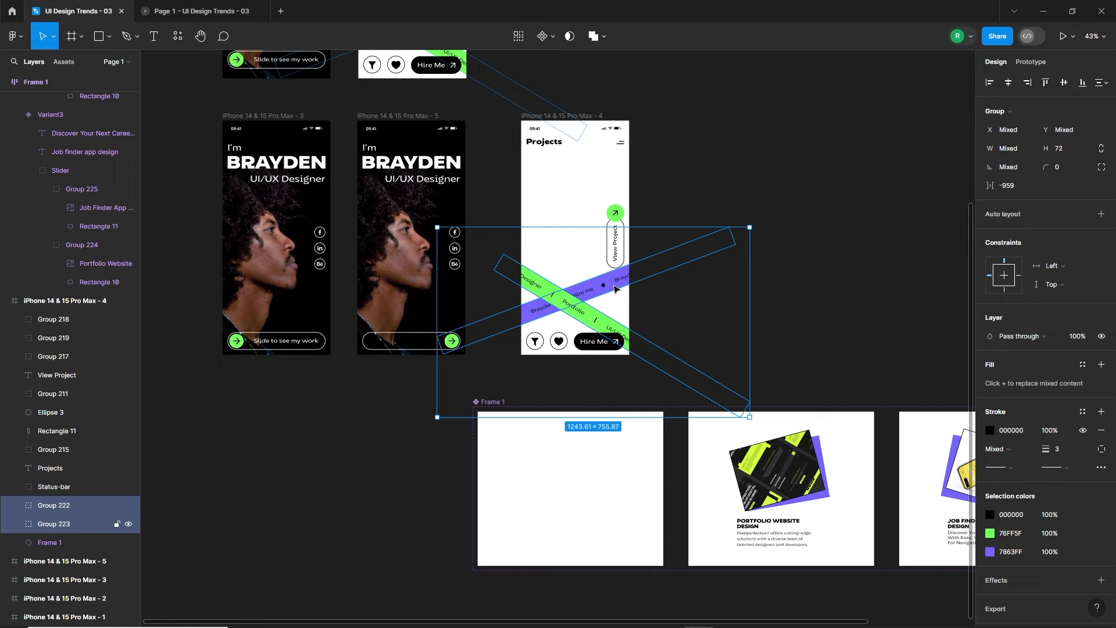
scroll(617, 256, down, 1)
drag(598, 270, 258, 585)
scroll(395, 439, left, 5)
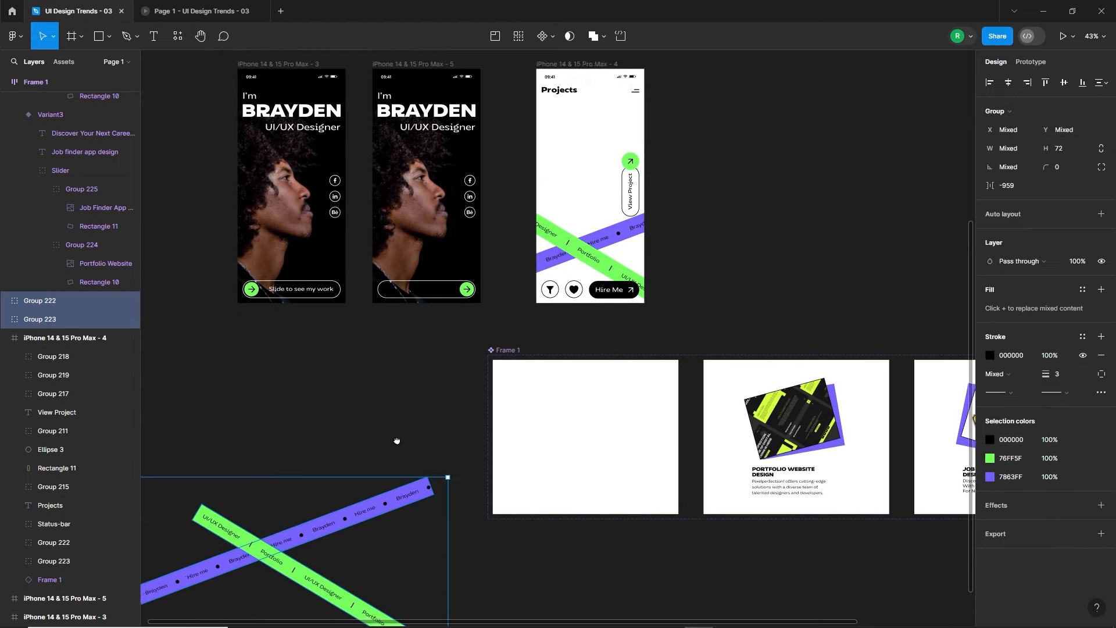
Step: Draw a new frame about 395 × 493 on the empty canvas beside the project slider component
drag(532, 475, 464, 542)
click(686, 451)
drag(697, 447, 575, 541)
click(68, 44)
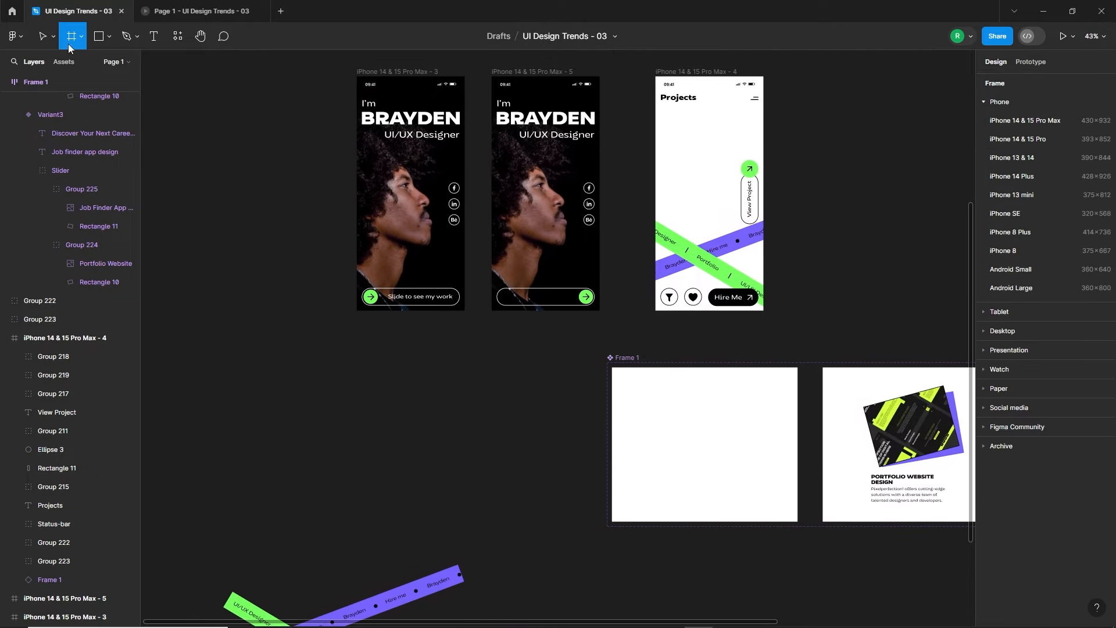
mouse_move(407, 384)
mouse_down()
mouse_move(459, 479)
mouse_move(507, 508)
mouse_up()
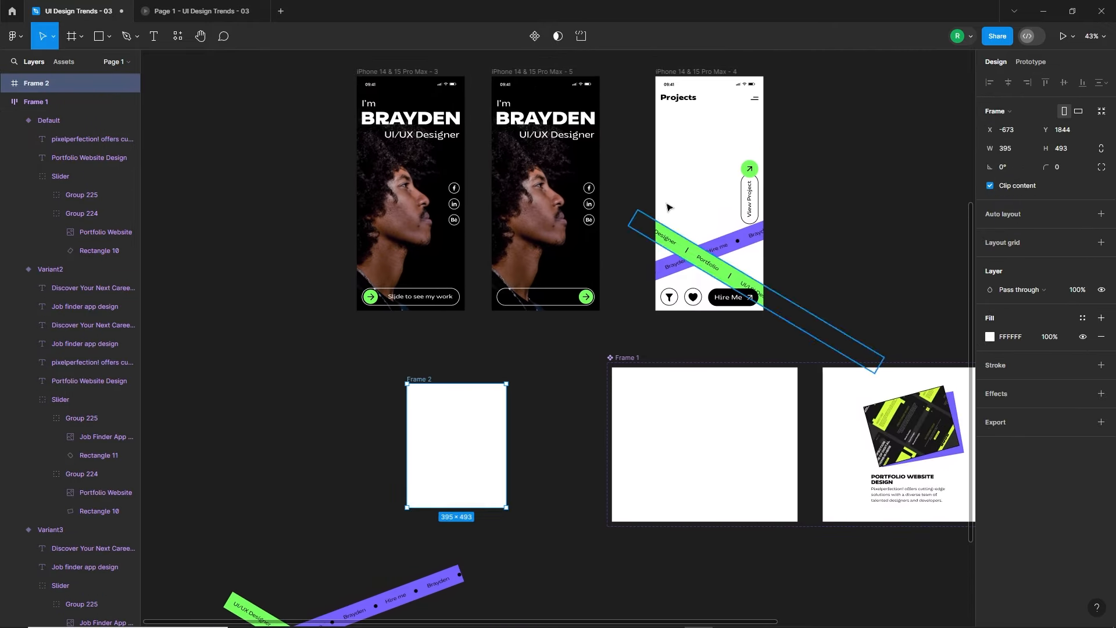
Step: Match the new frame's width to the Projects screen at 430 and stretch its height to about 569
click(707, 203)
key(Escape)
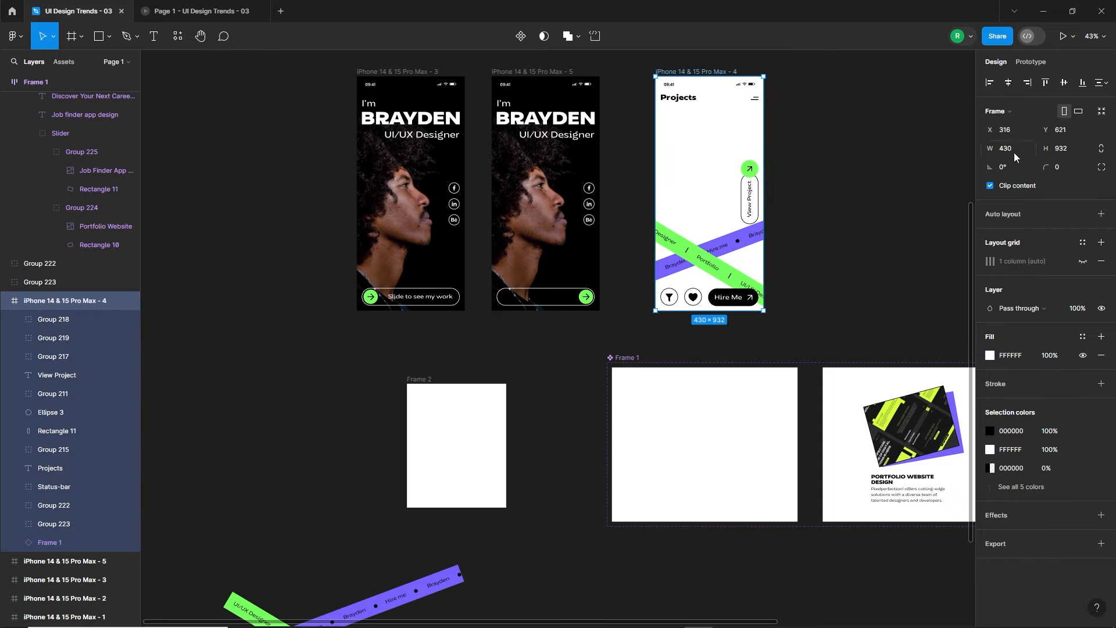
click(471, 417)
click(1006, 152)
text(4)
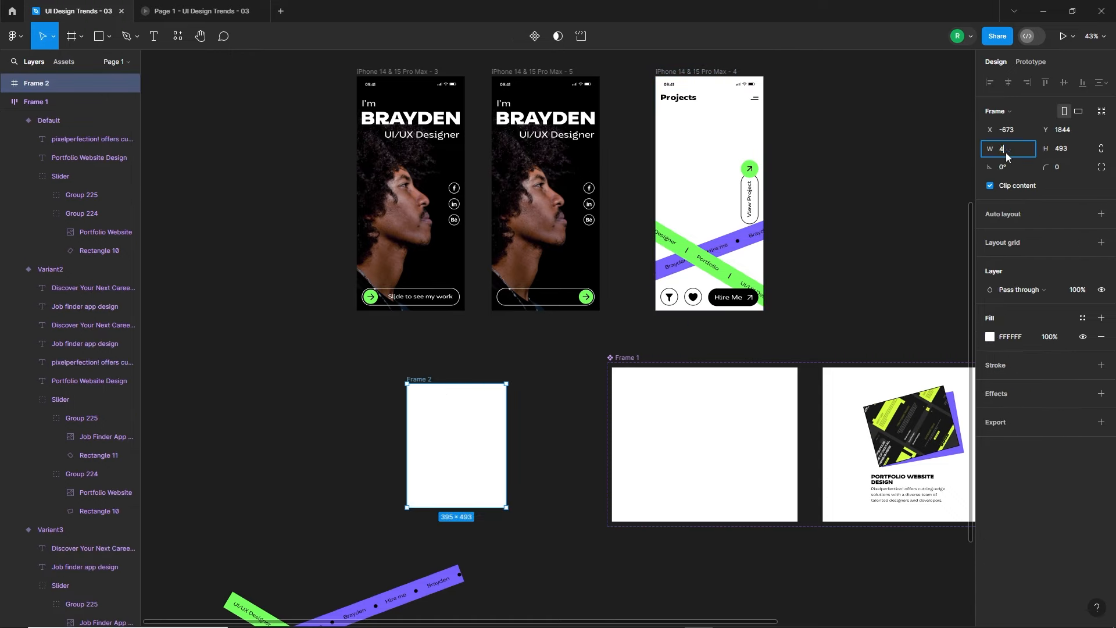
text(30)
key(Return)
drag(479, 505, 480, 527)
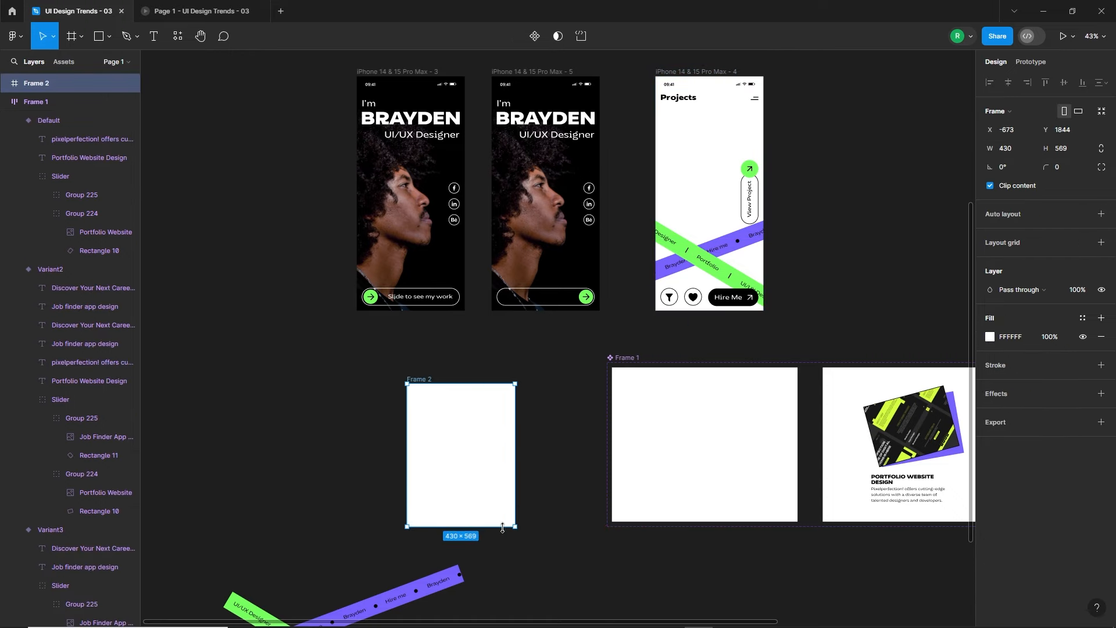
Step: Place both copied ribbon groups inside Frame 2 so they cross in its lower half
key(Escape)
drag(460, 453, 457, 576)
scroll(455, 403, down, 3)
drag(384, 535, 420, 383)
scroll(423, 333, up, 5)
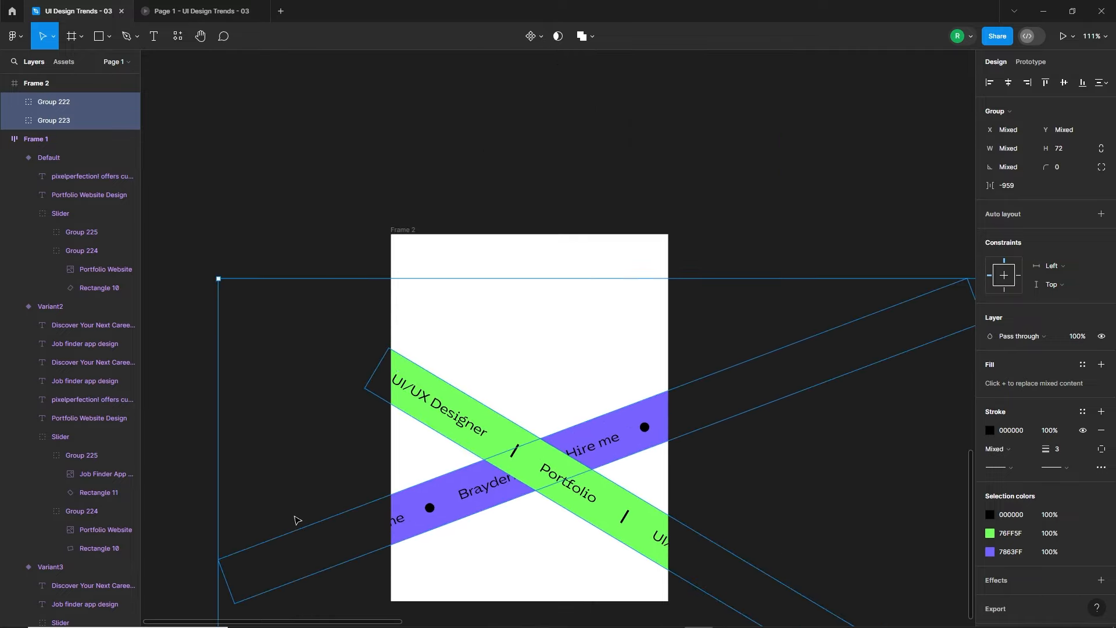
Step: Shift the purple ribbon Group 223 along Frame 2 to about X -25, Y 364 so its text starts near the left edge
click(339, 465)
click(412, 505)
drag(408, 513, 563, 466)
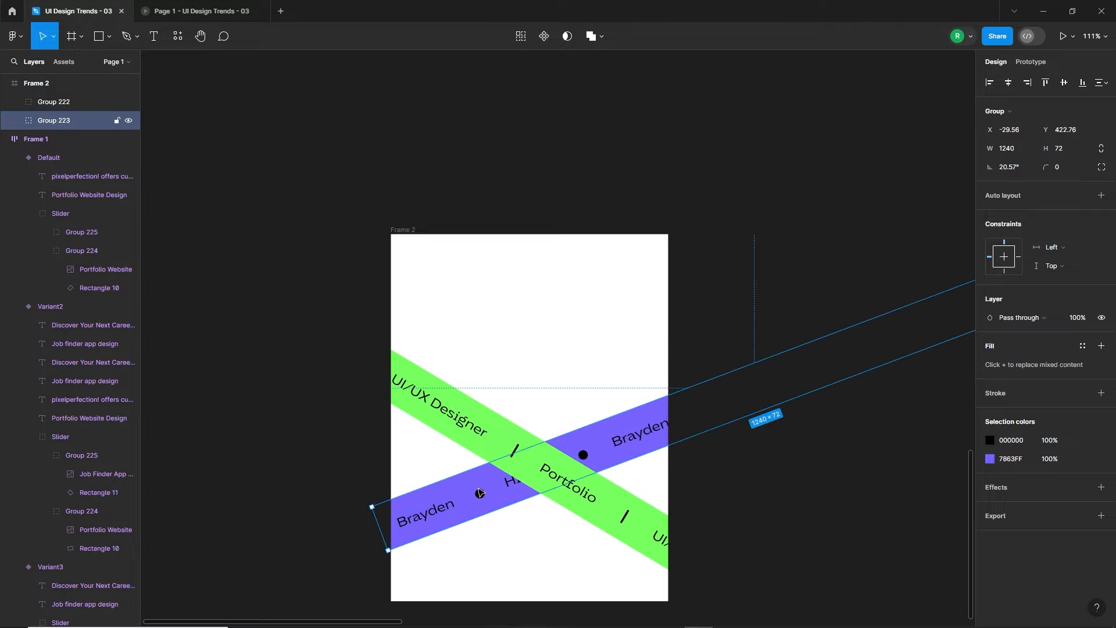
scroll(480, 493, down, 2)
drag(479, 493, 440, 482)
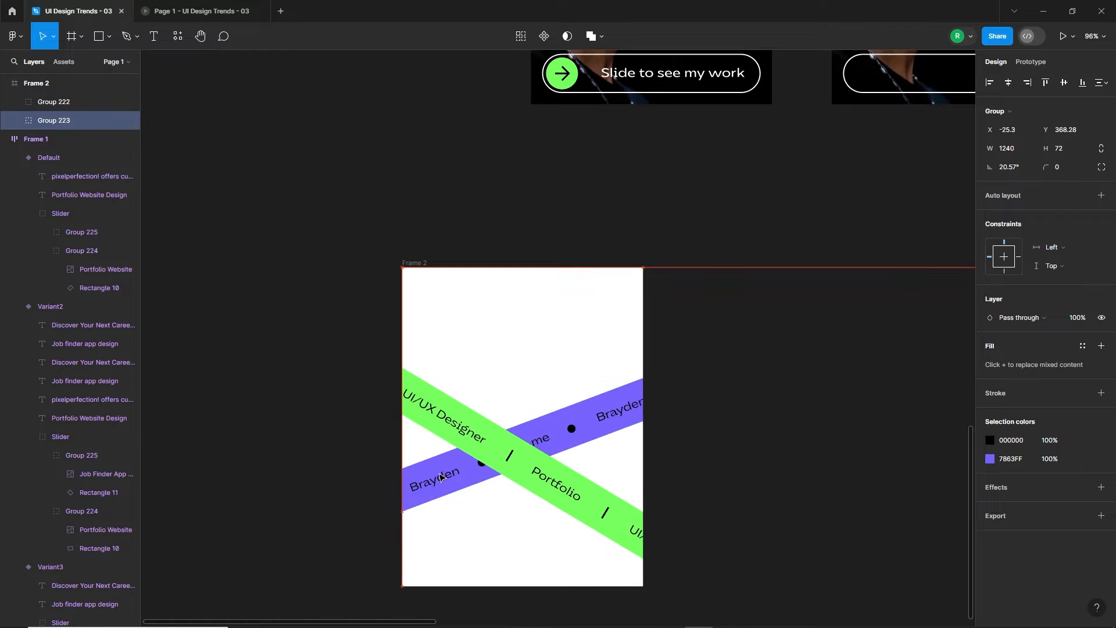
key(Up)
key(Up)
key(Up)
key(Up)
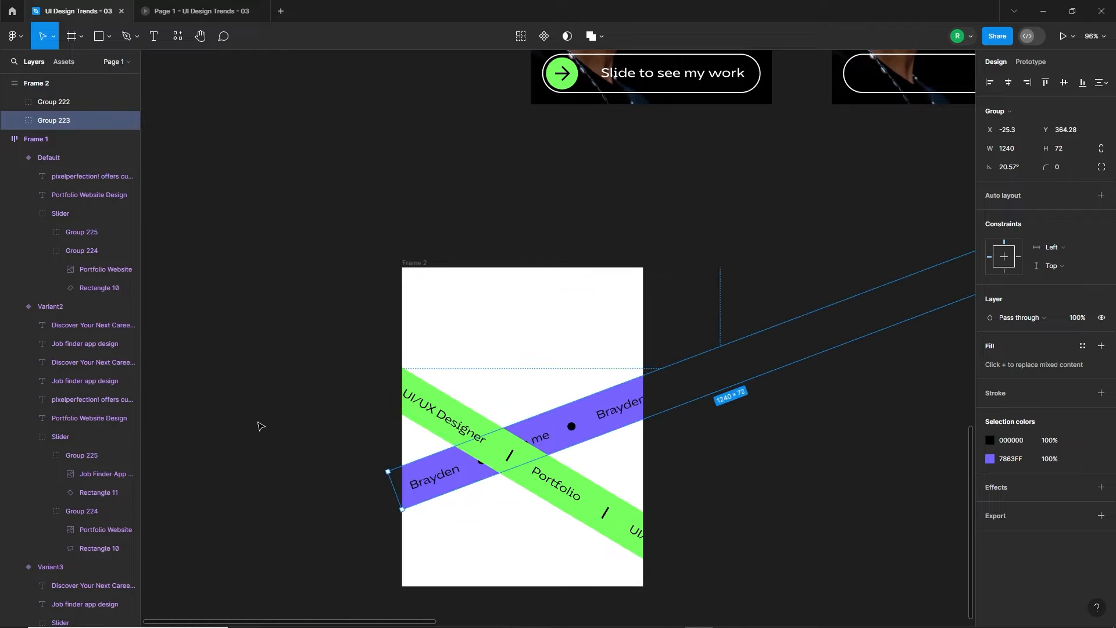
Step: Turn Frame 2 into a component with a variant property and apply horizontal auto layout to the component set
click(259, 425)
scroll(388, 501, down, 3)
click(417, 337)
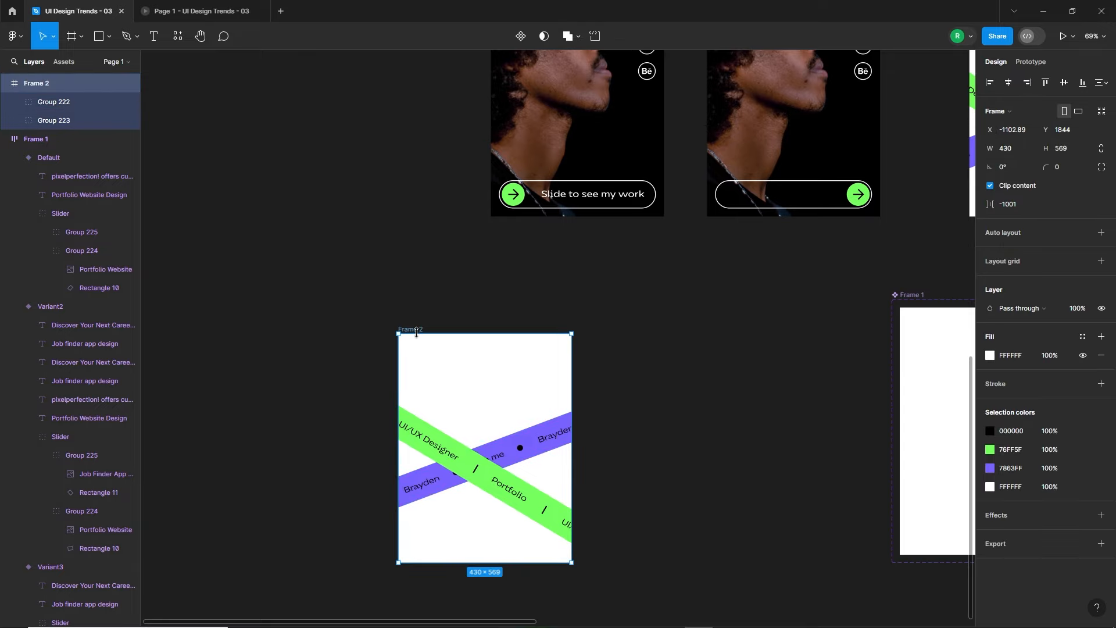
click(521, 36)
click(1102, 262)
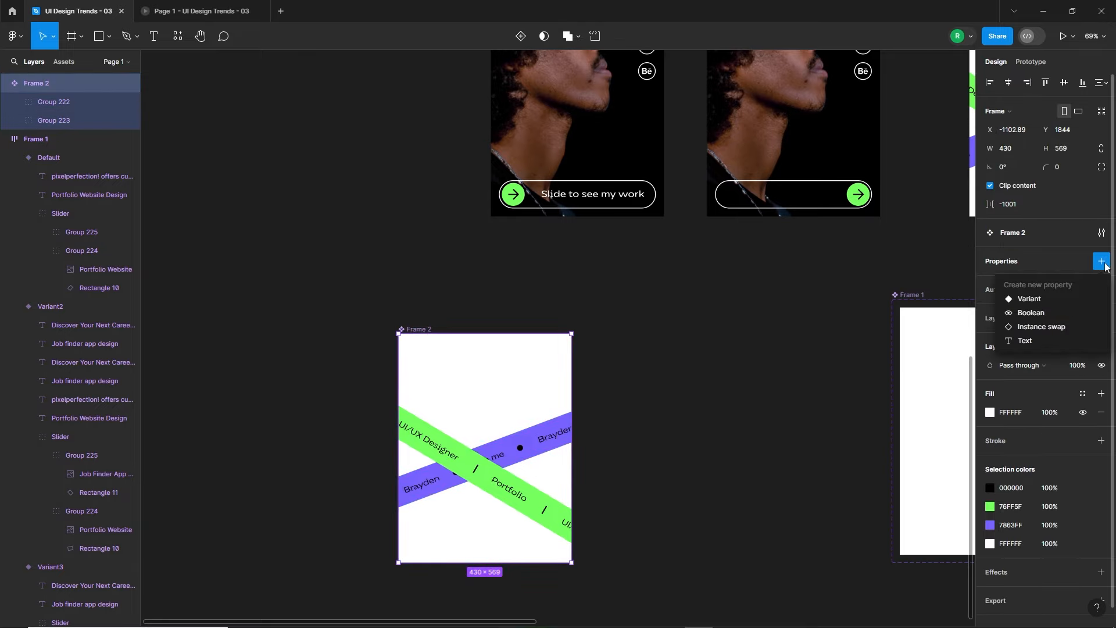
click(1056, 300)
click(1101, 290)
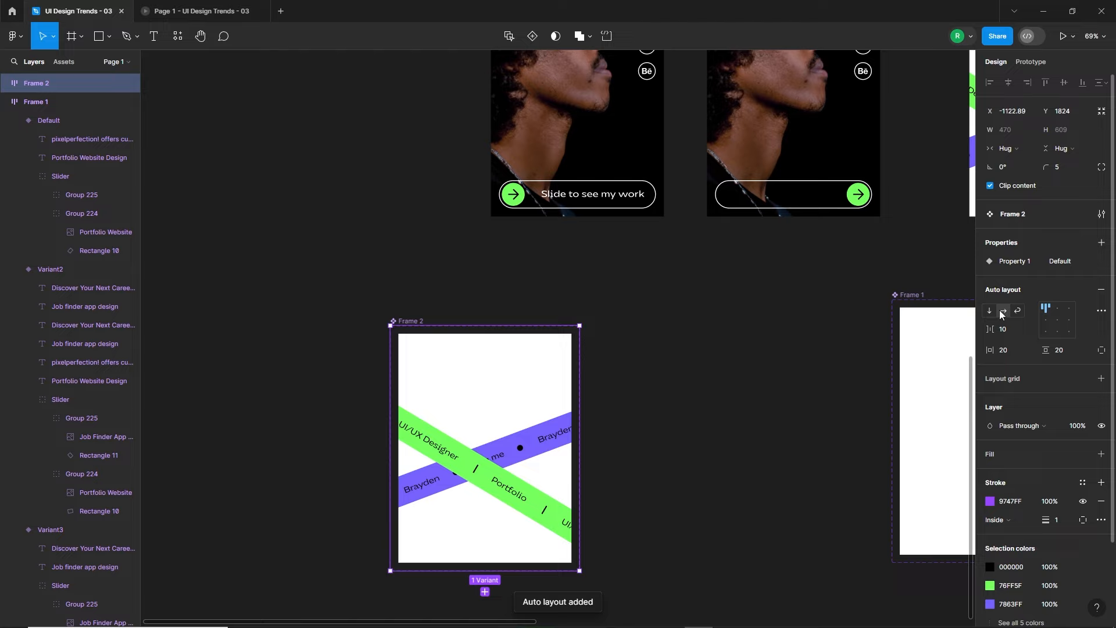
Step: Add a second variant to Frame 2 and set the spacing between the variants to 50
click(675, 400)
click(412, 322)
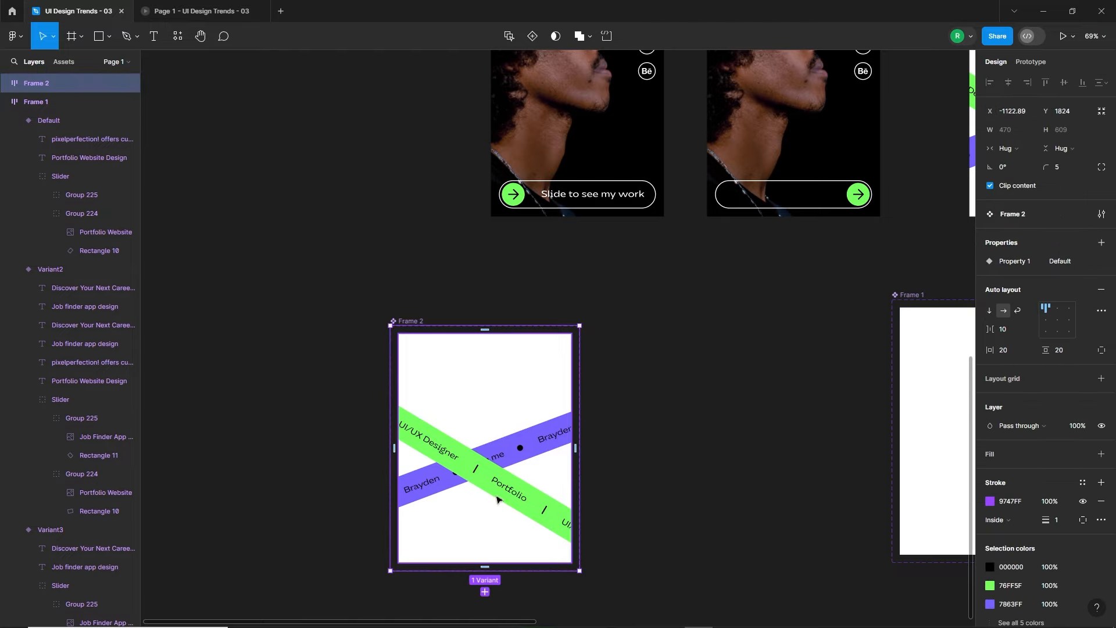
click(505, 536)
click(485, 585)
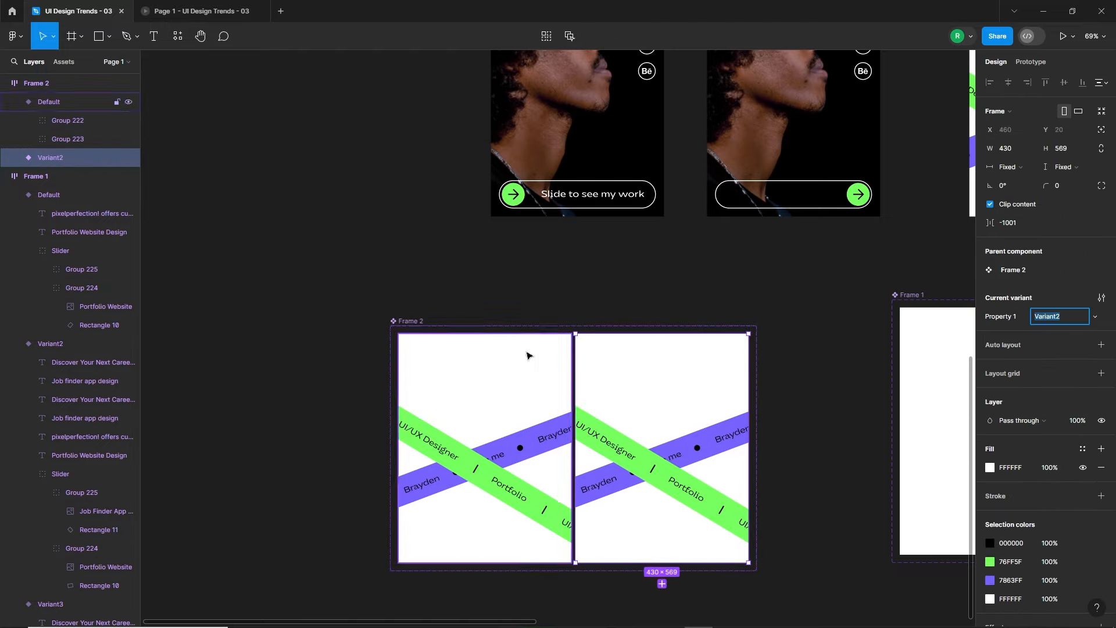
key(Escape)
text(50)
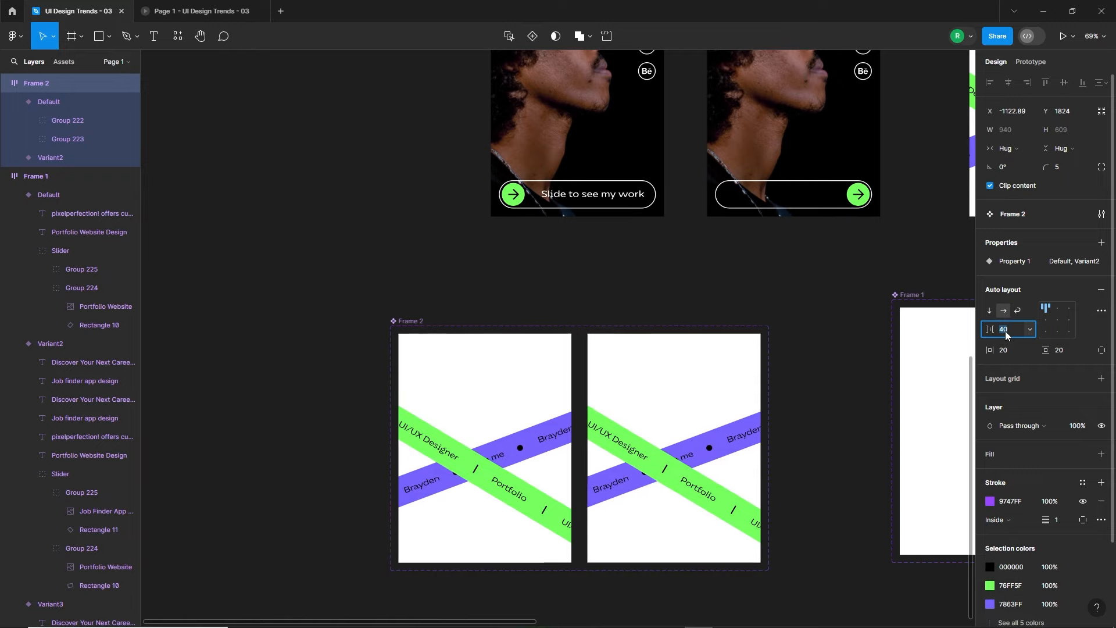
click(698, 281)
double_click(644, 452)
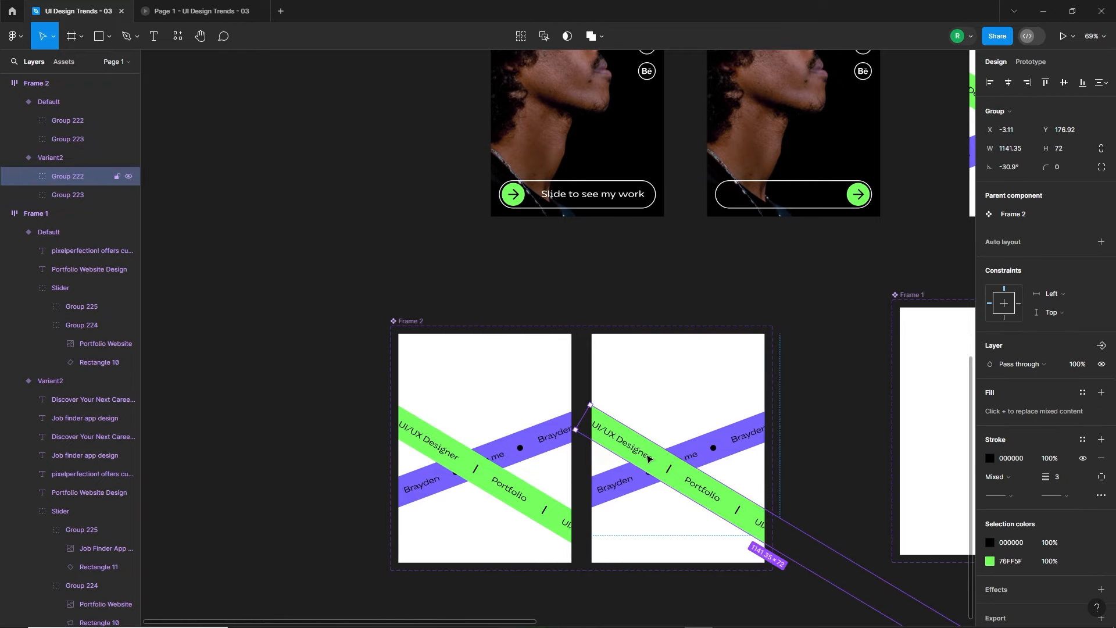
scroll(716, 465, down, 2)
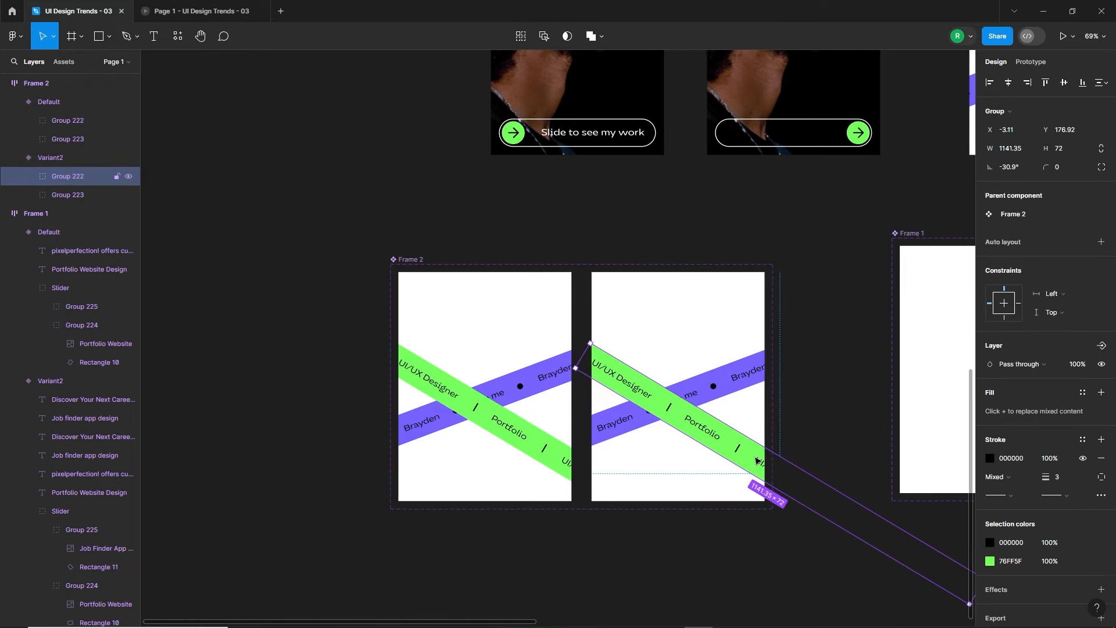
click(512, 524)
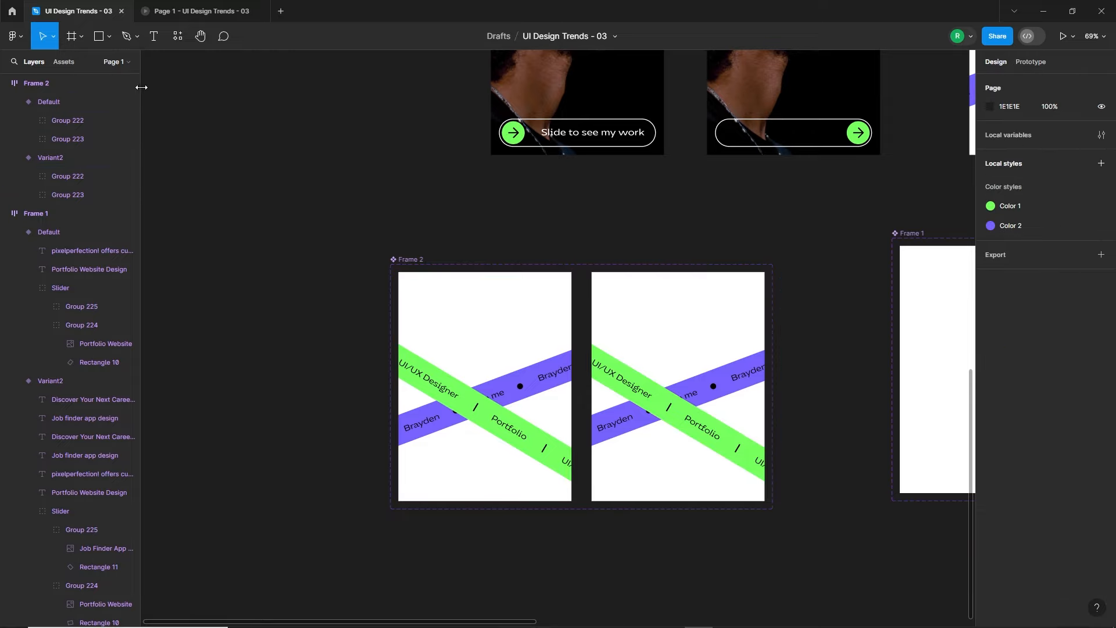
Step: Draw a grey guide rectangle, align it with the bottom edge of both ribbon variants, and widen it to about 947
scroll(569, 434, up, 3)
drag(346, 559, 838, 598)
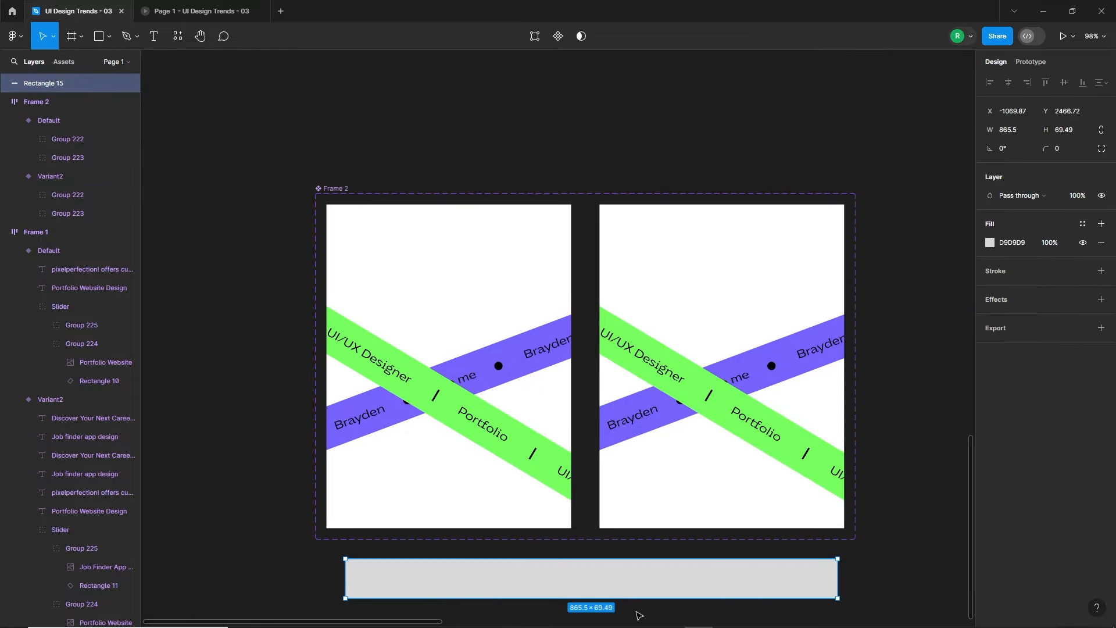
drag(614, 584, 618, 523)
scroll(577, 491, up, 6)
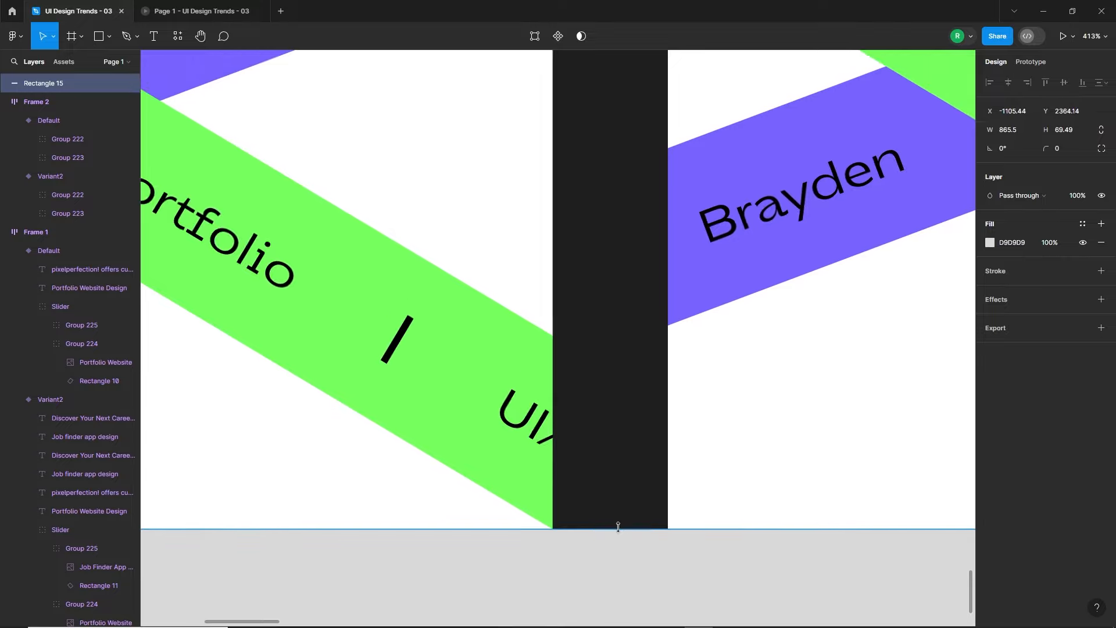
scroll(618, 524, down, 6)
scroll(730, 522, up, 4)
drag(737, 539, 802, 539)
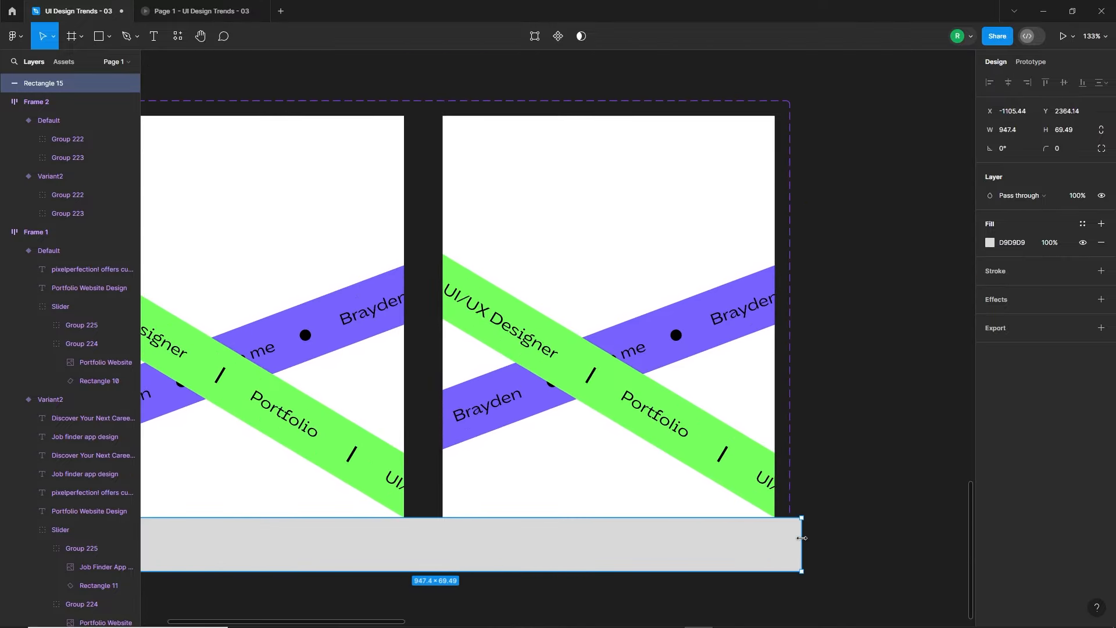
Step: Slide the green ribbon in Frame 2's Variant2 diagonally up and left to about X -424, Y -74
double_click(669, 410)
drag(736, 458, 472, 314)
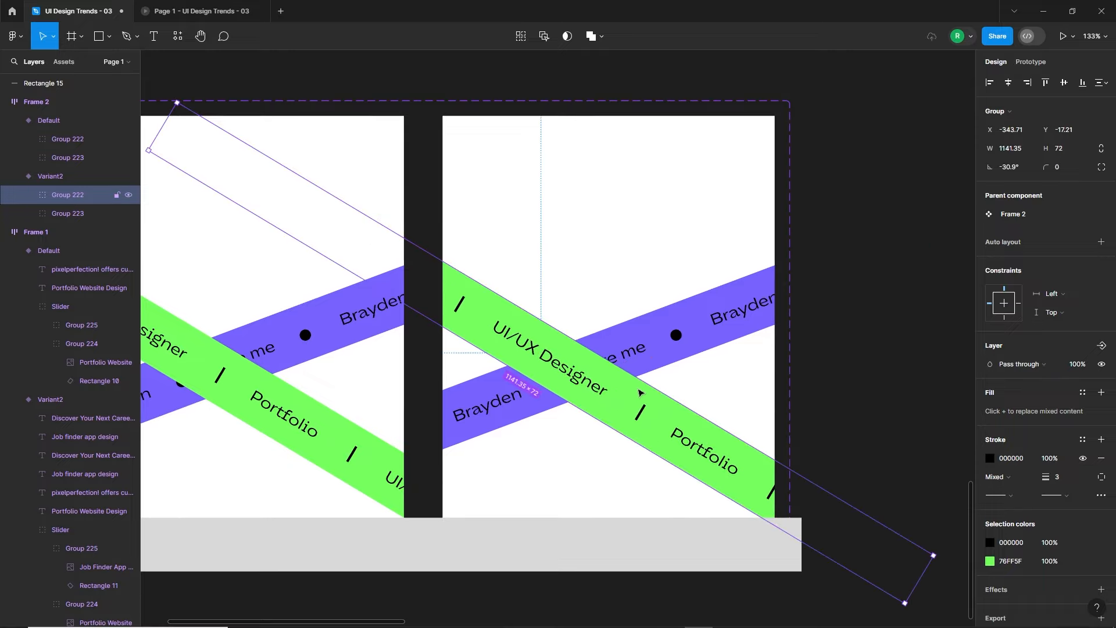
drag(690, 455, 635, 415)
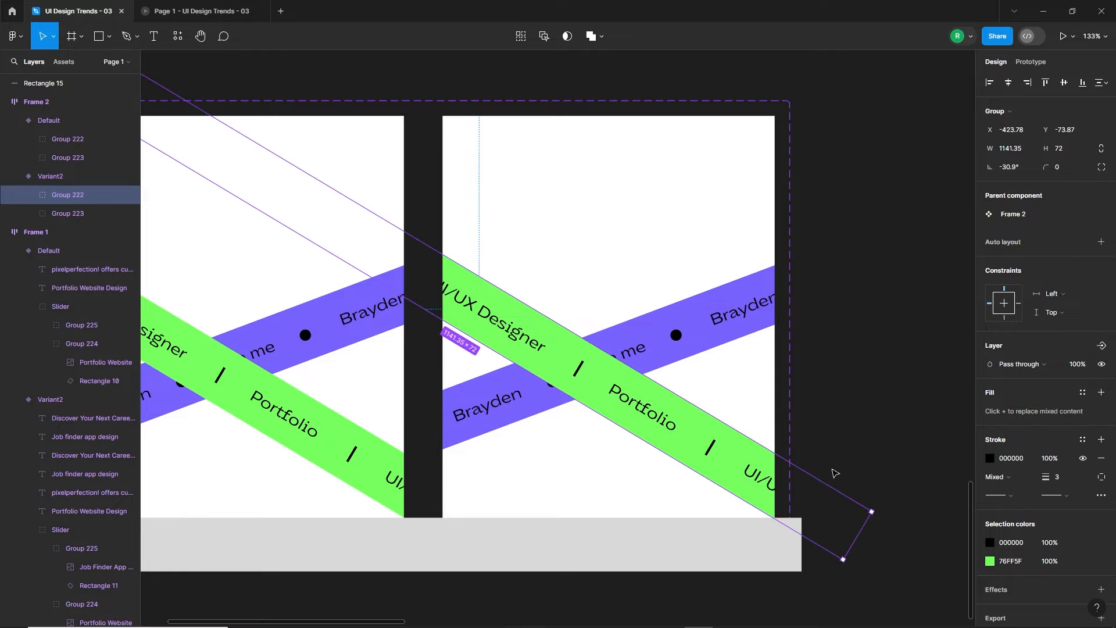
Step: Move the grey guide rectangle up so its lower edge meets the upper ends of the ribbons in both variants
scroll(844, 474, down, 5)
click(843, 474)
scroll(843, 474, down, 2)
drag(661, 513, 596, 365)
scroll(582, 372, up, 8)
scroll(596, 366, down, 5)
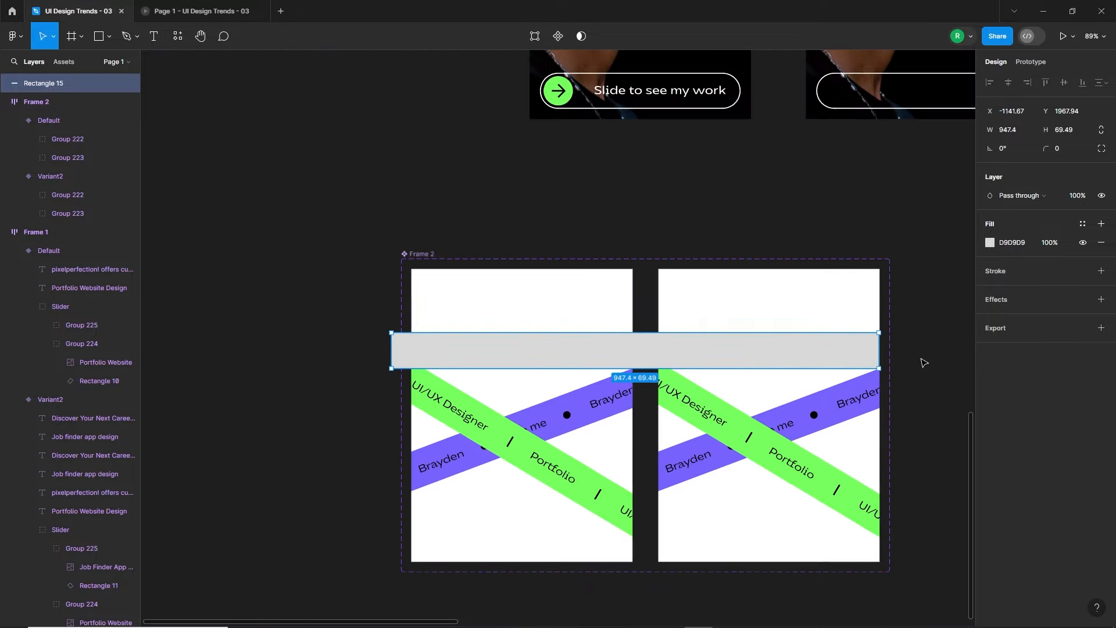
Step: Slide the purple ribbon in Frame 2's Variant2 diagonally down and left to about X -717, Y 624, and delete the grey guide rectangle
scroll(825, 357, up, 3)
drag(827, 352, 855, 352)
double_click(787, 424)
scroll(788, 425, down, 4)
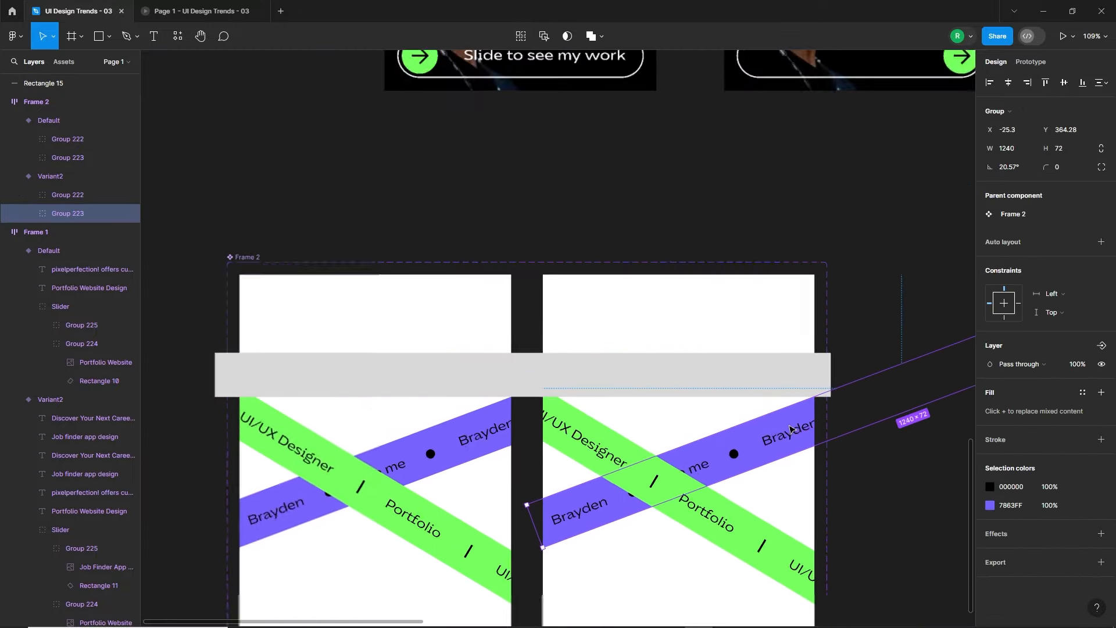
drag(788, 424, 811, 416)
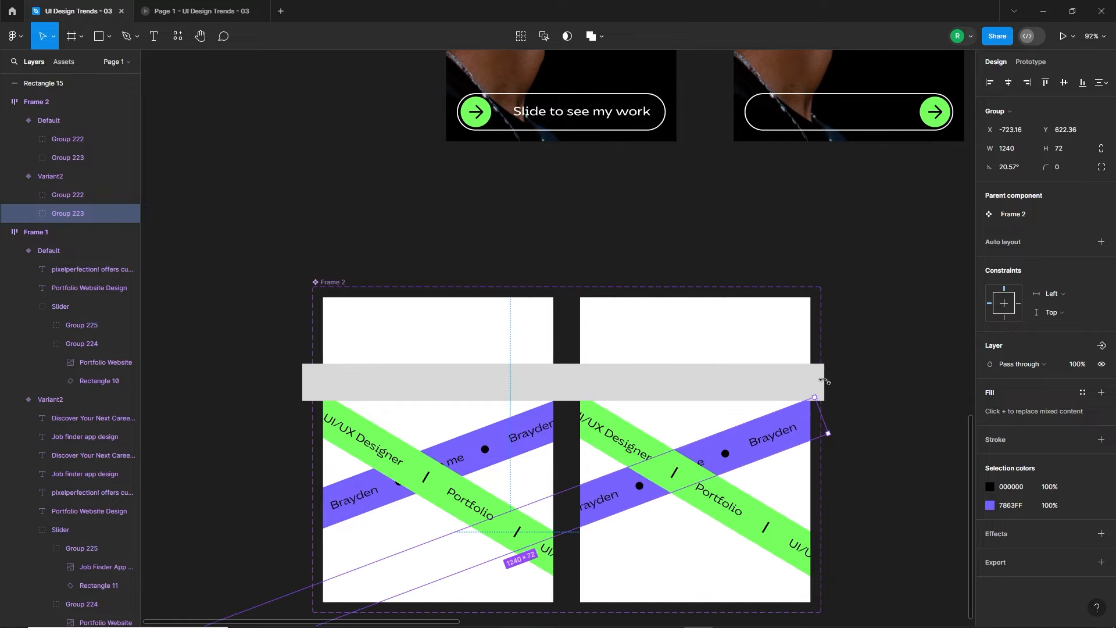
scroll(811, 407, up, 10)
drag(768, 467, 792, 474)
scroll(798, 474, down, 10)
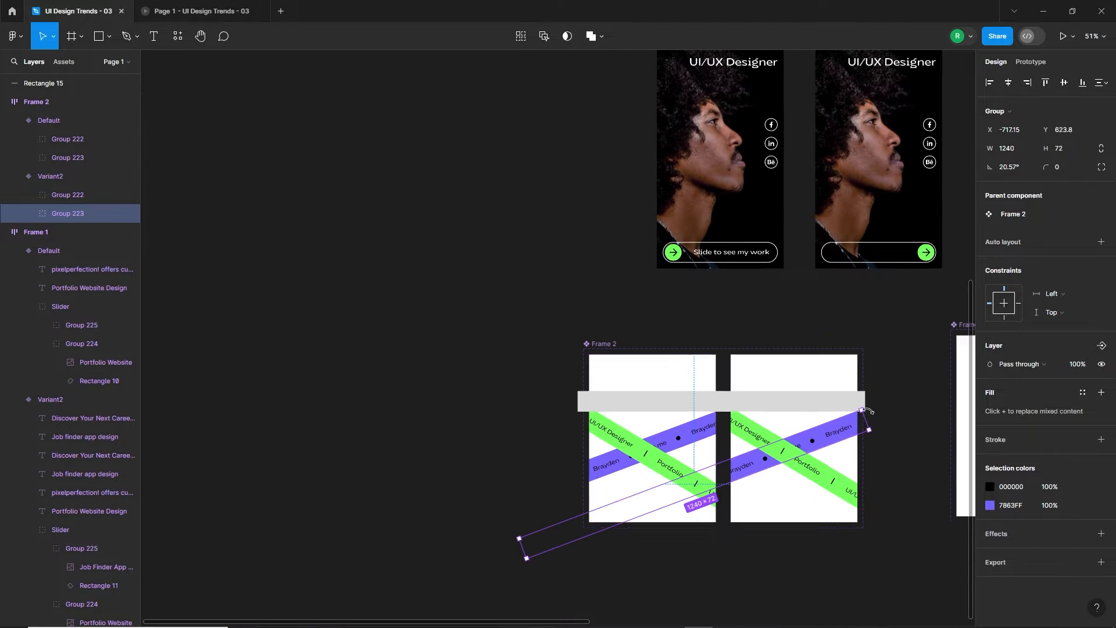
click(759, 405)
key(Delete)
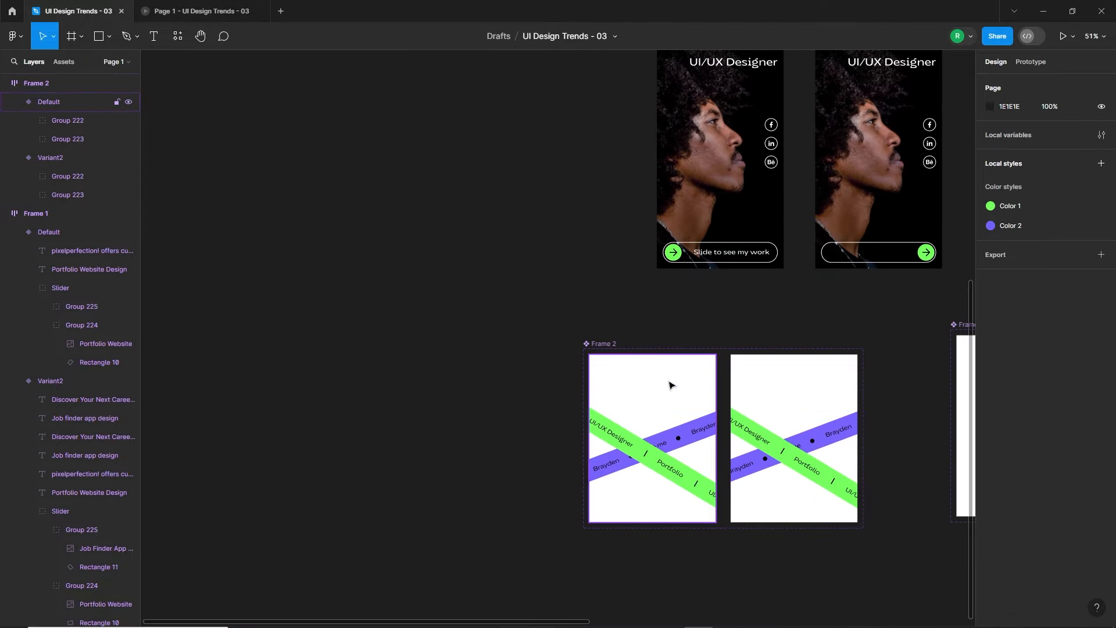
Step: Connect Frame 2's Default variant to Variant2 with an After delay trigger of 1 ms
click(669, 382)
click(1029, 61)
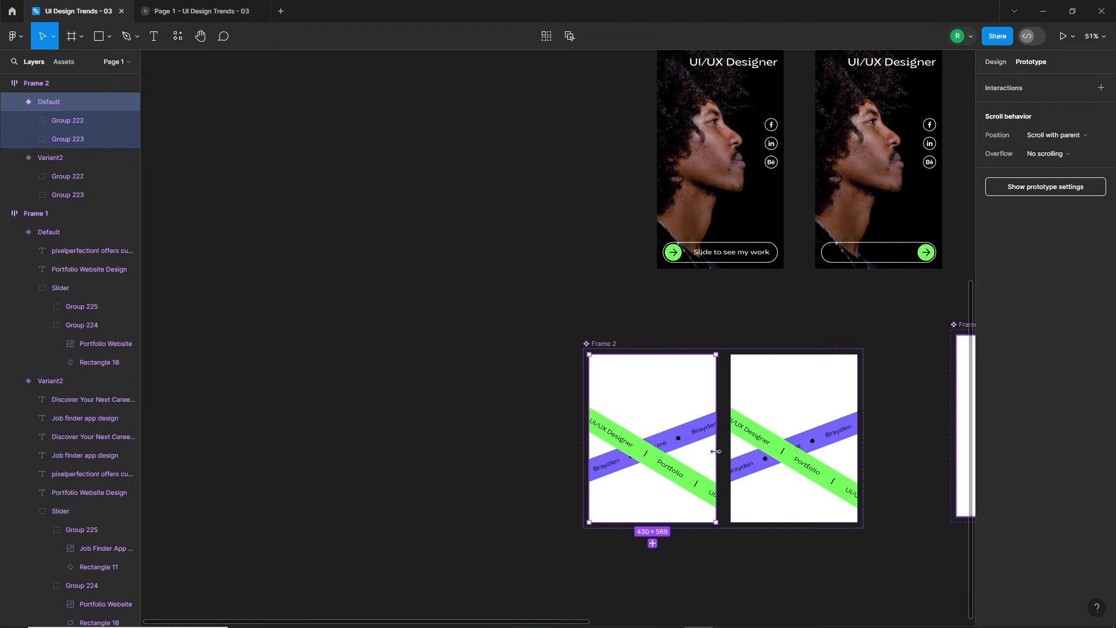
drag(716, 439, 751, 447)
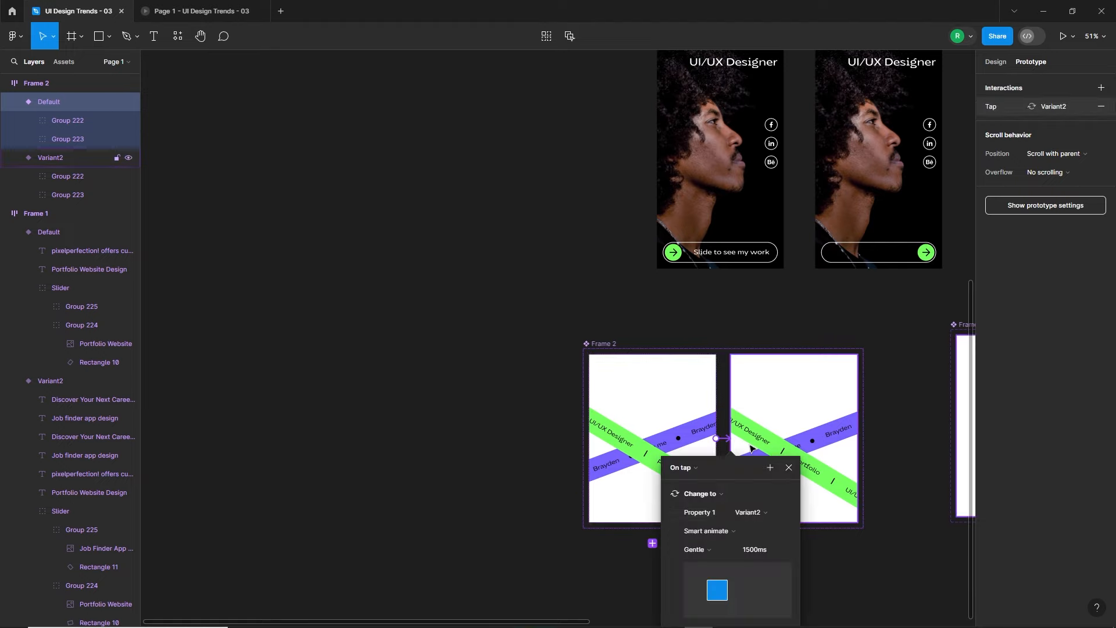
click(695, 469)
click(716, 602)
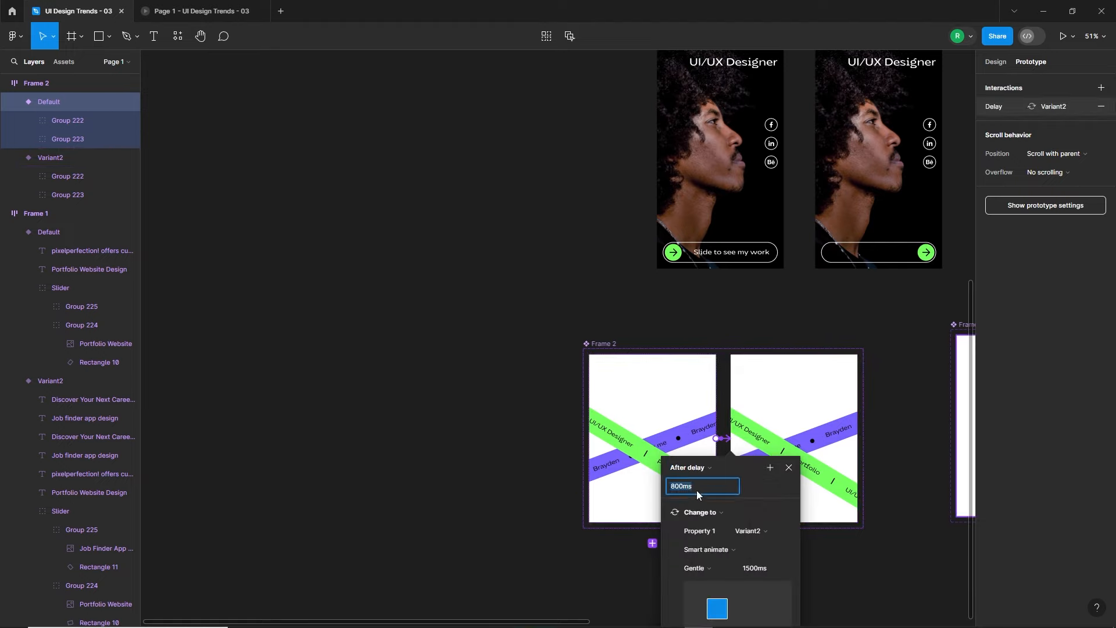
key(Return)
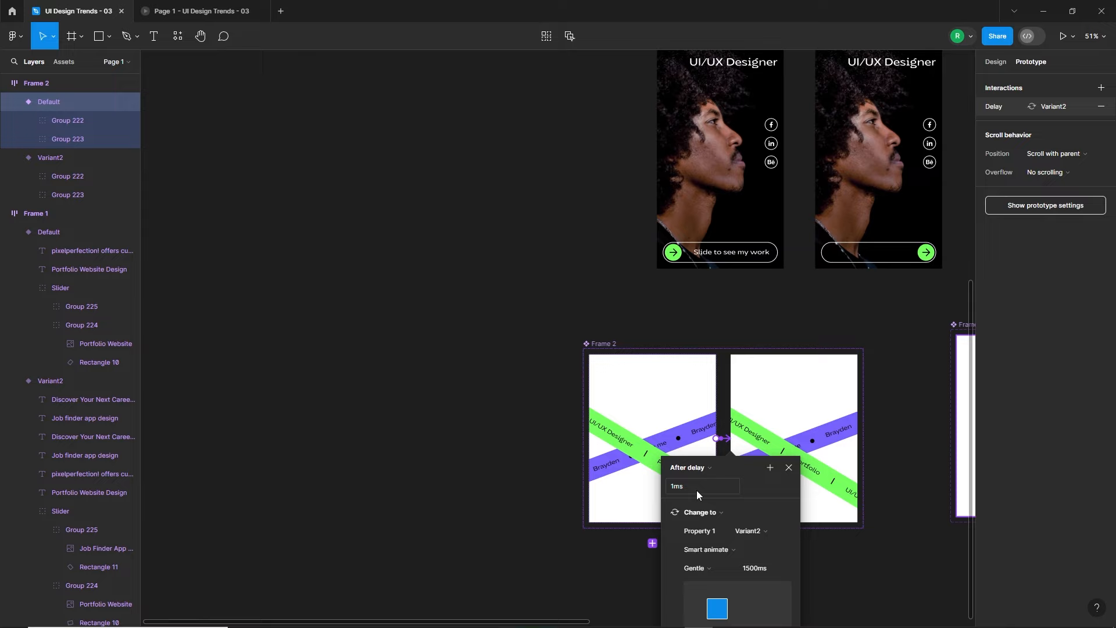
Step: Set the Default-to-Variant2 interaction to Smart animate with Linear easing and a duration of 10000 ms
click(711, 551)
click(716, 536)
click(728, 554)
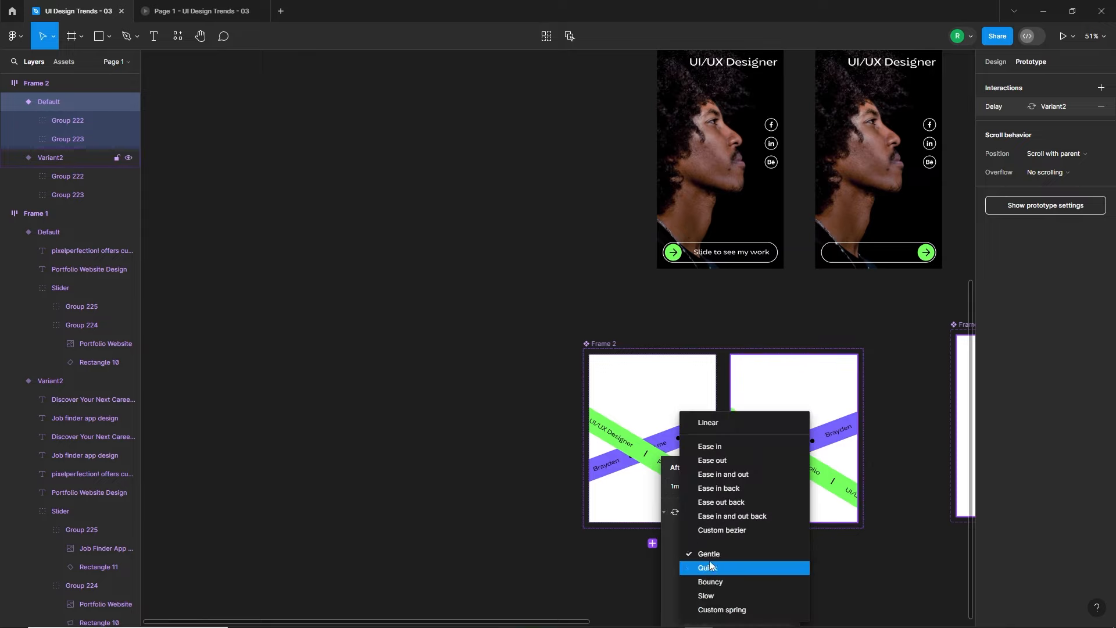
click(713, 419)
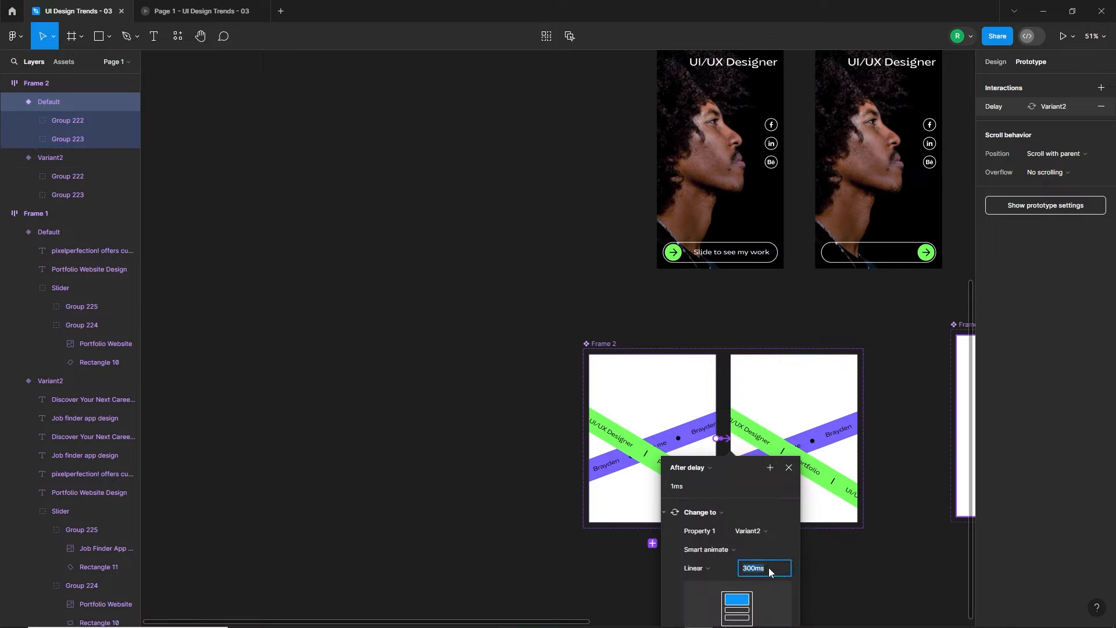
text(10000)
key(Return)
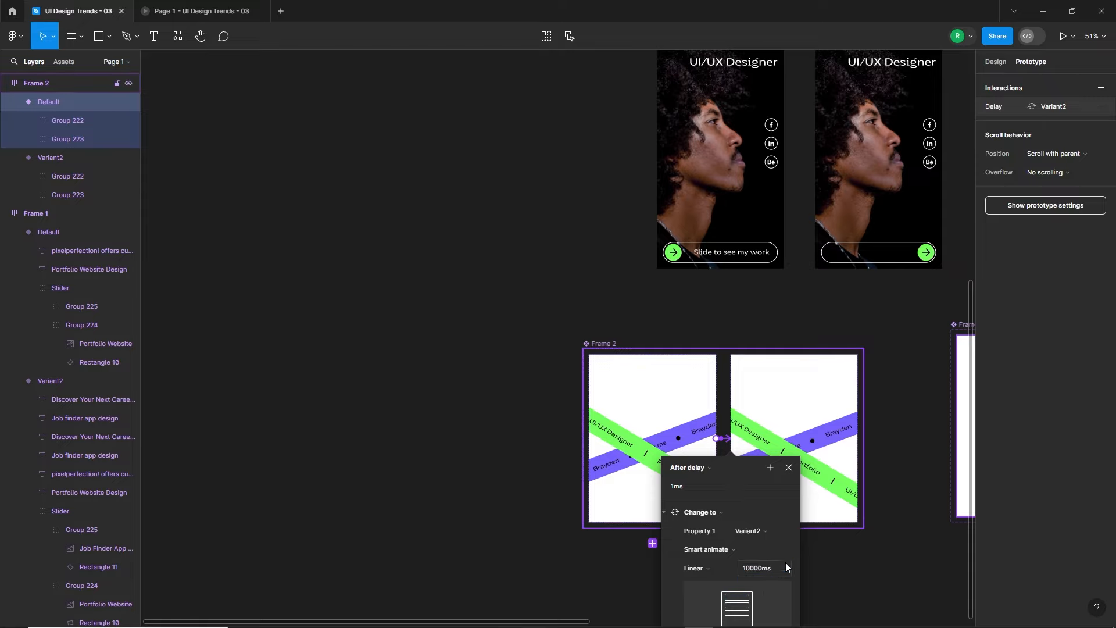
click(830, 563)
Step: Move the original crossing ribbons off the lower Projects screen onto the empty canvas beside the phone screens
scroll(719, 422, right, 5)
scroll(719, 423, up, 1)
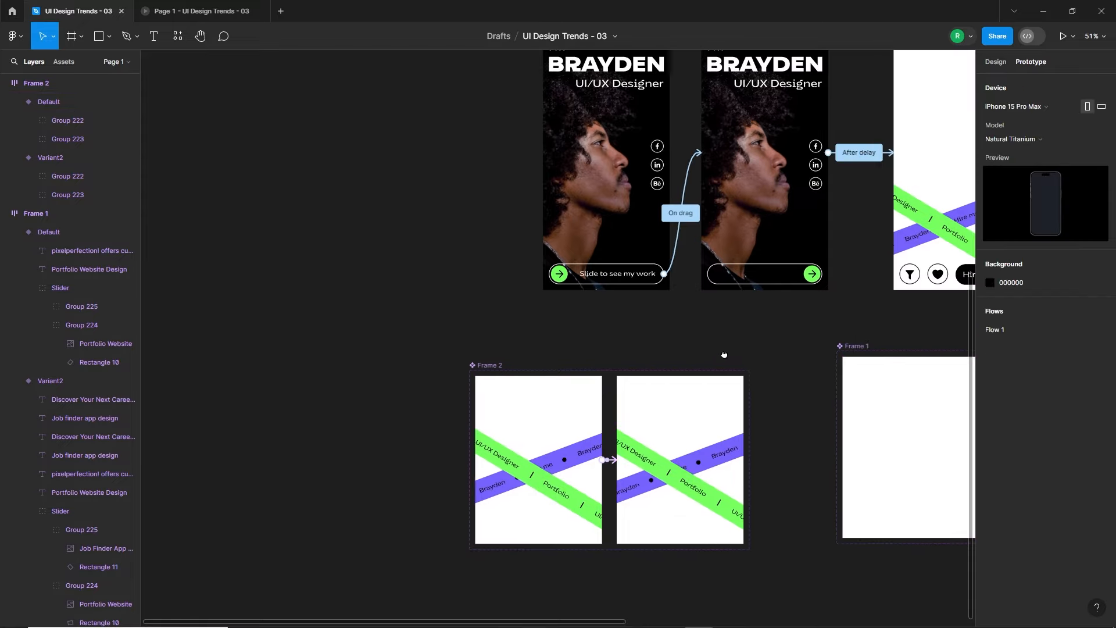
click(64, 62)
click(816, 287)
scroll(739, 352, down, 5)
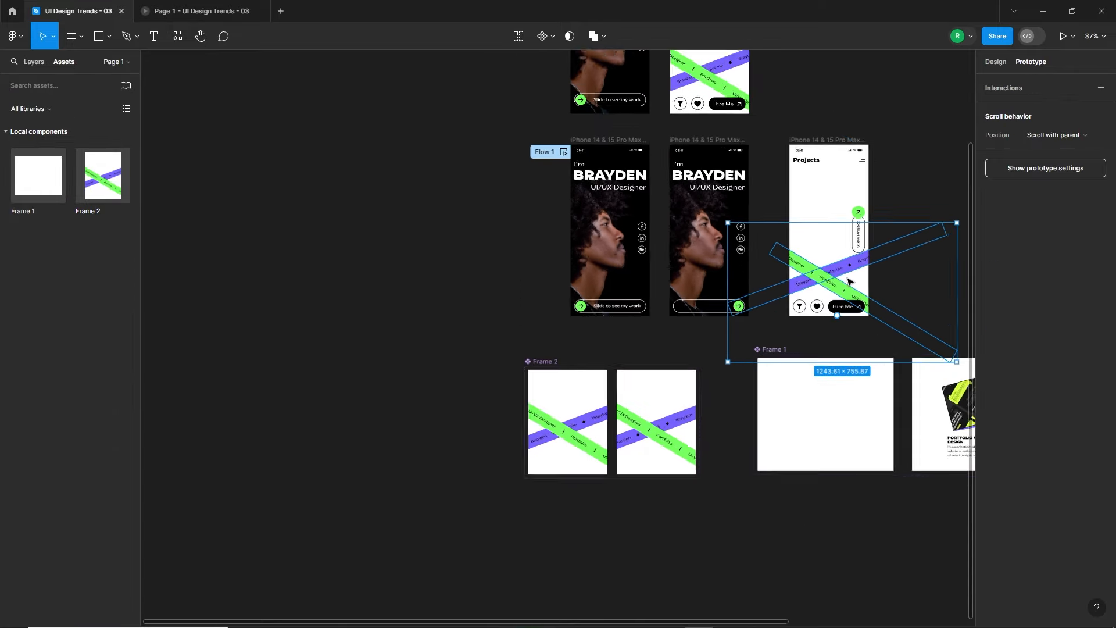
drag(739, 352, 353, 335)
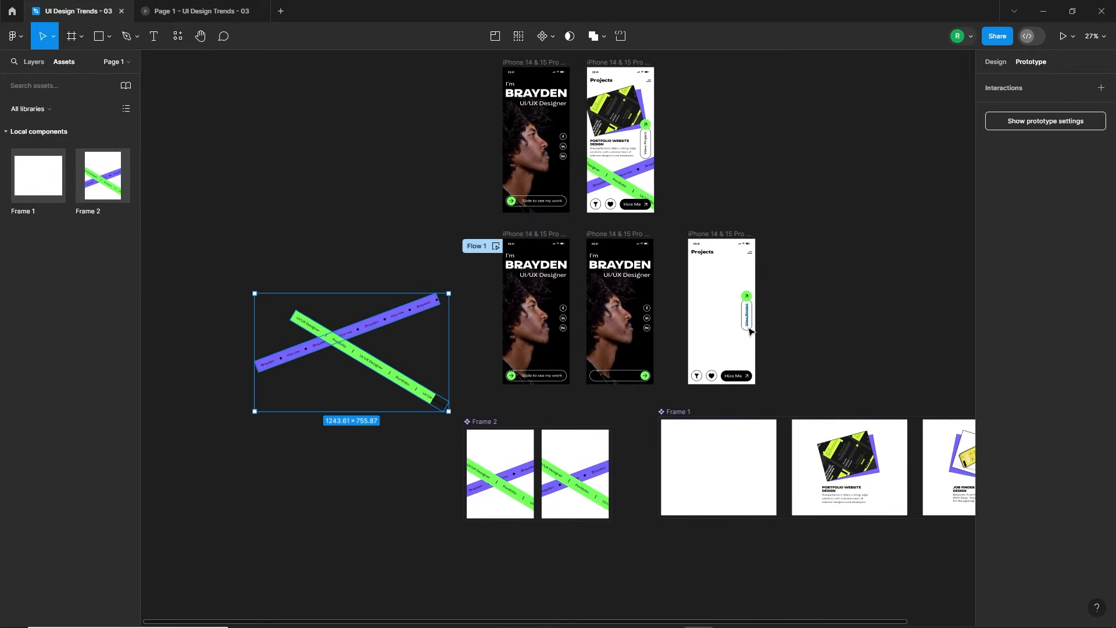
Step: Place a Frame 2 instance at the lower edge of the Projects screen and layer it behind the other elements, just above Frame 1
scroll(563, 355, up, 2)
drag(106, 191, 706, 375)
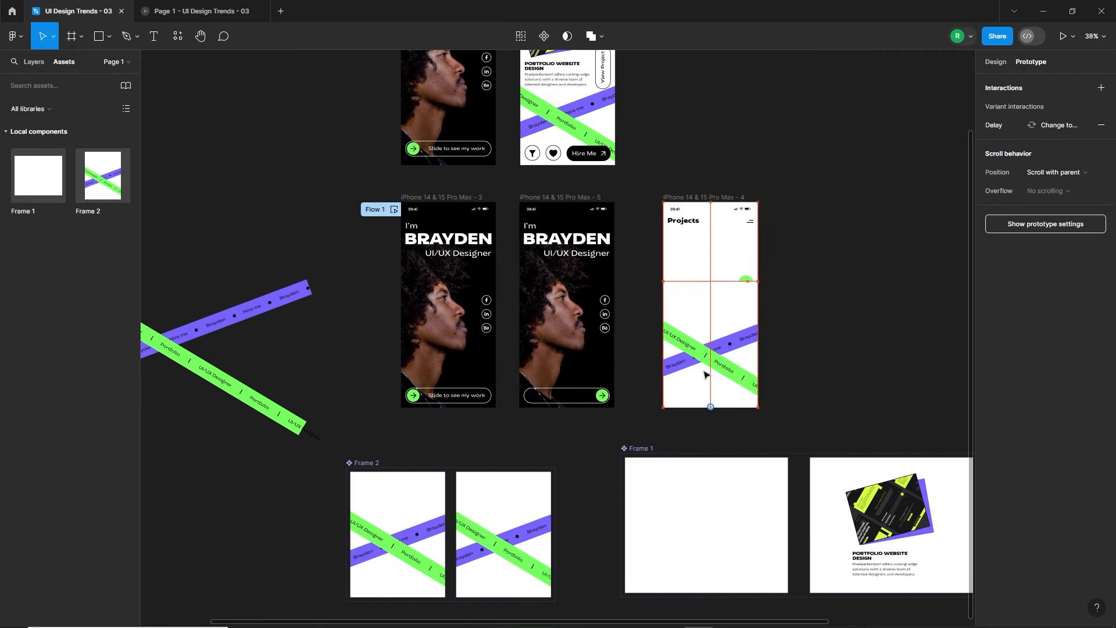
click(29, 63)
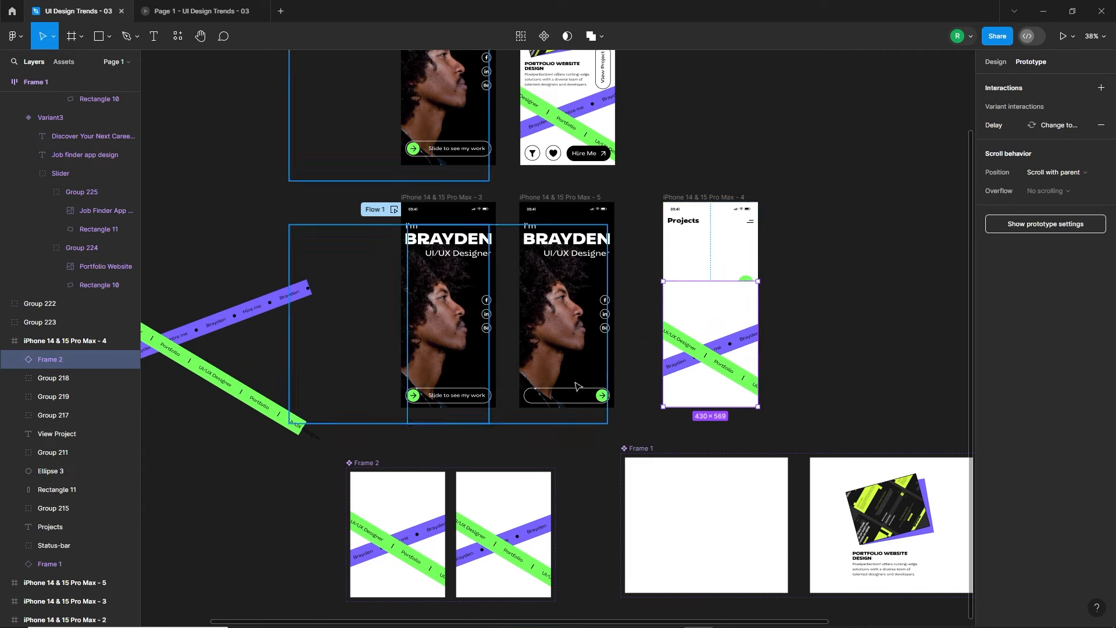
key(ctrl+shift+[)
scroll(784, 319, up, 5)
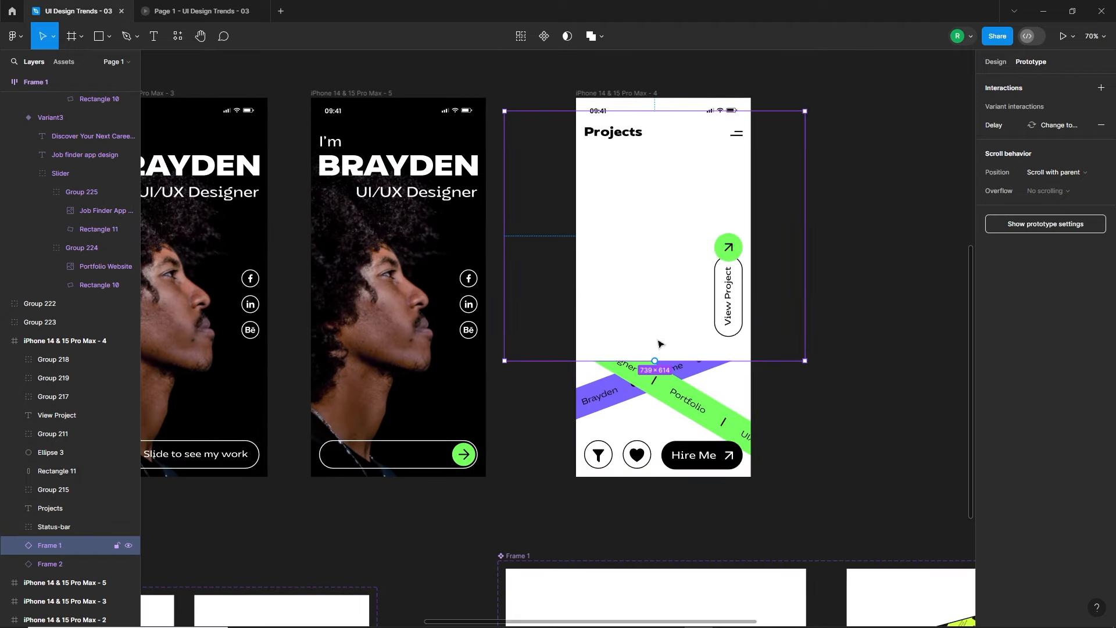
key(ctrl+])
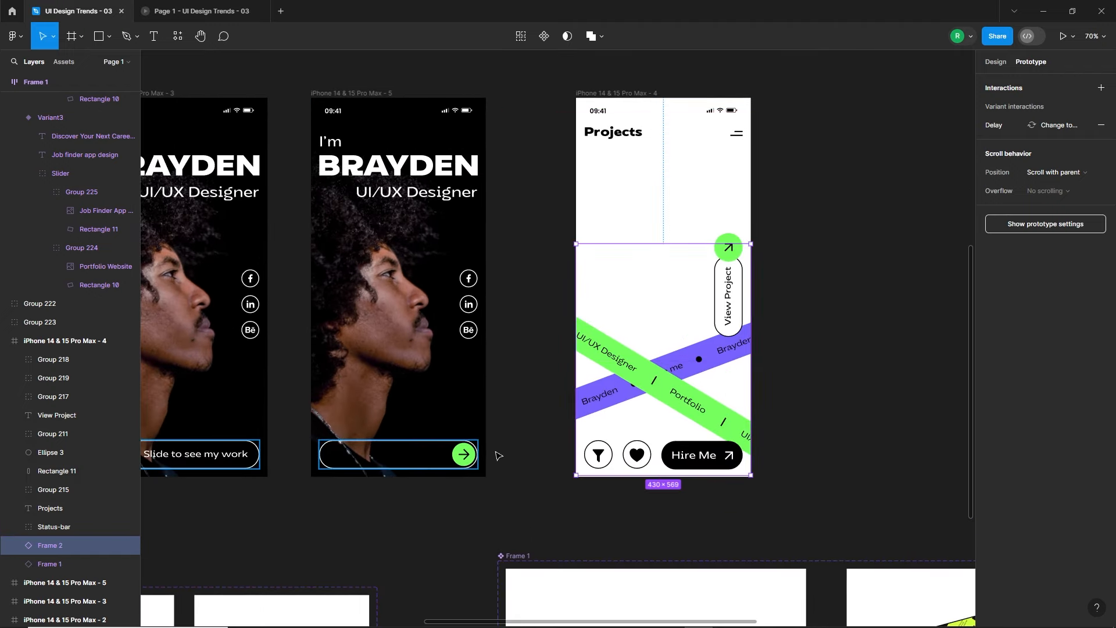
Step: Set the white fill of both Frame 2 variants to 0% opacity
scroll(497, 455, down, 4)
click(560, 473)
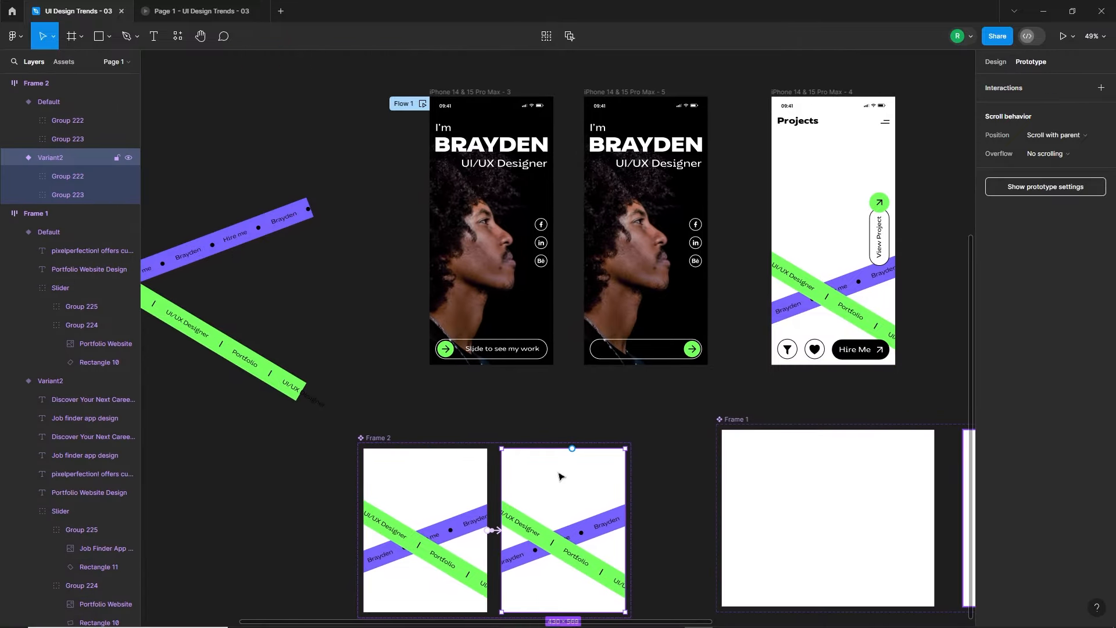
shift+click(453, 478)
click(996, 62)
click(991, 449)
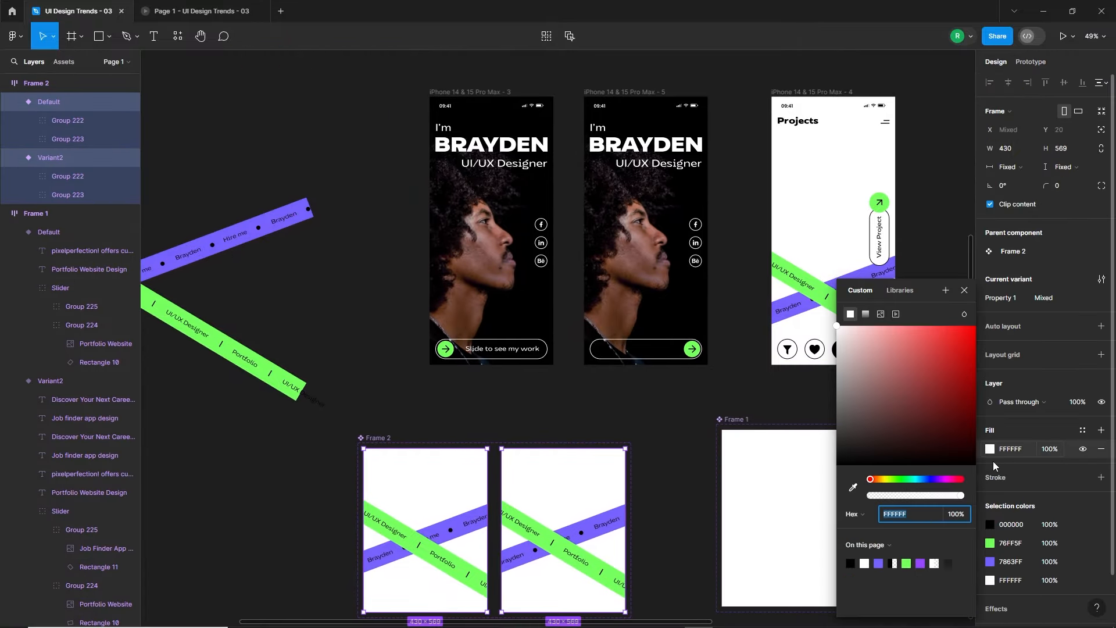
drag(929, 496, 843, 494)
click(619, 399)
Step: Move the Frame 2 instance on the Projects screen straight down to about Y 391
drag(703, 391, 568, 426)
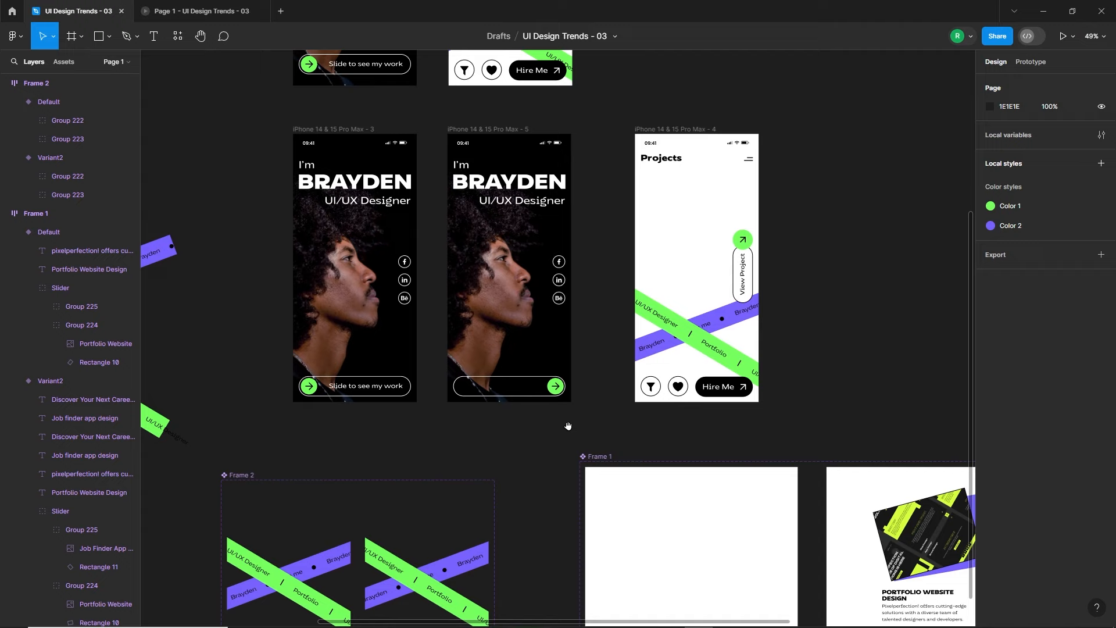
scroll(786, 248, up, 2)
scroll(697, 293, up, 1)
click(710, 356)
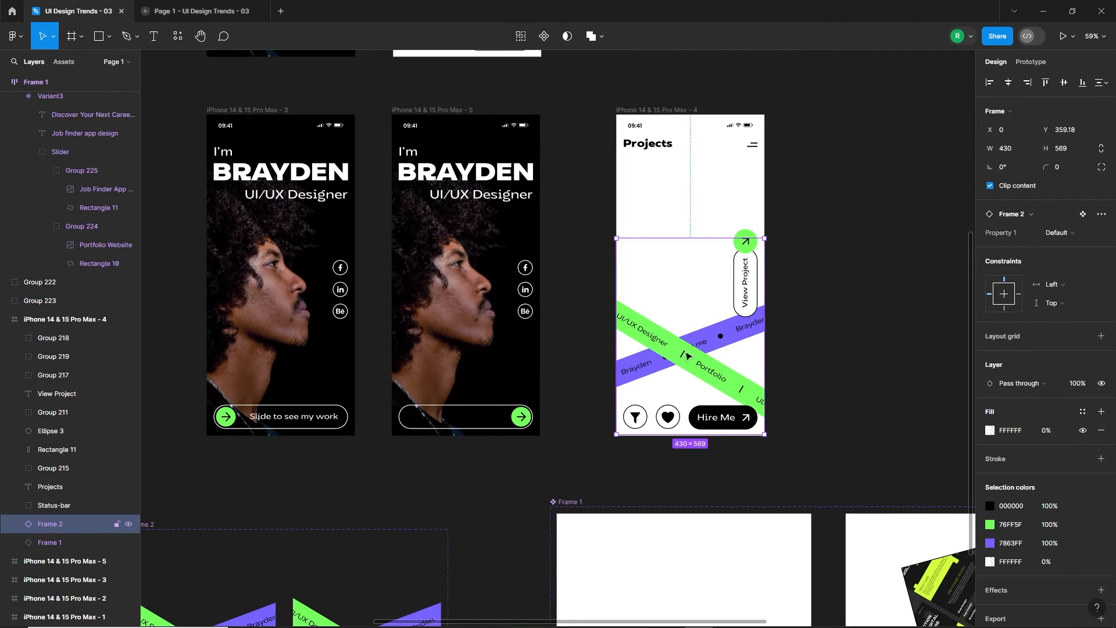
drag(691, 331, 692, 344)
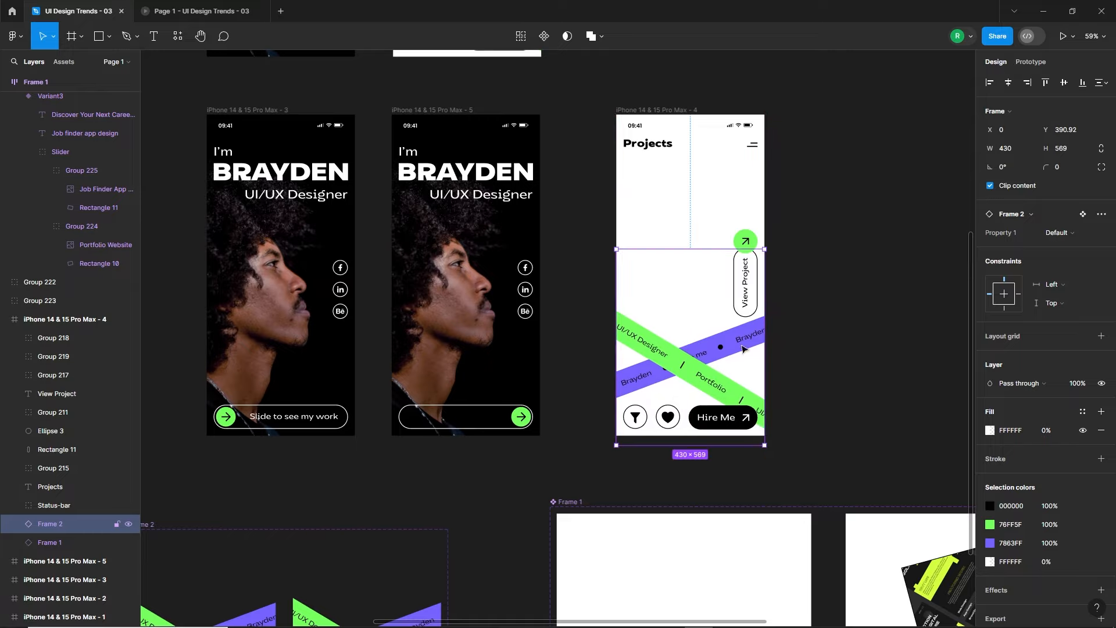
click(830, 369)
Step: Preview the Projects screen in the running prototype to check the ribbon animation, and return to the design file
scroll(814, 364, down, 3)
drag(599, 222, 613, 273)
click(202, 11)
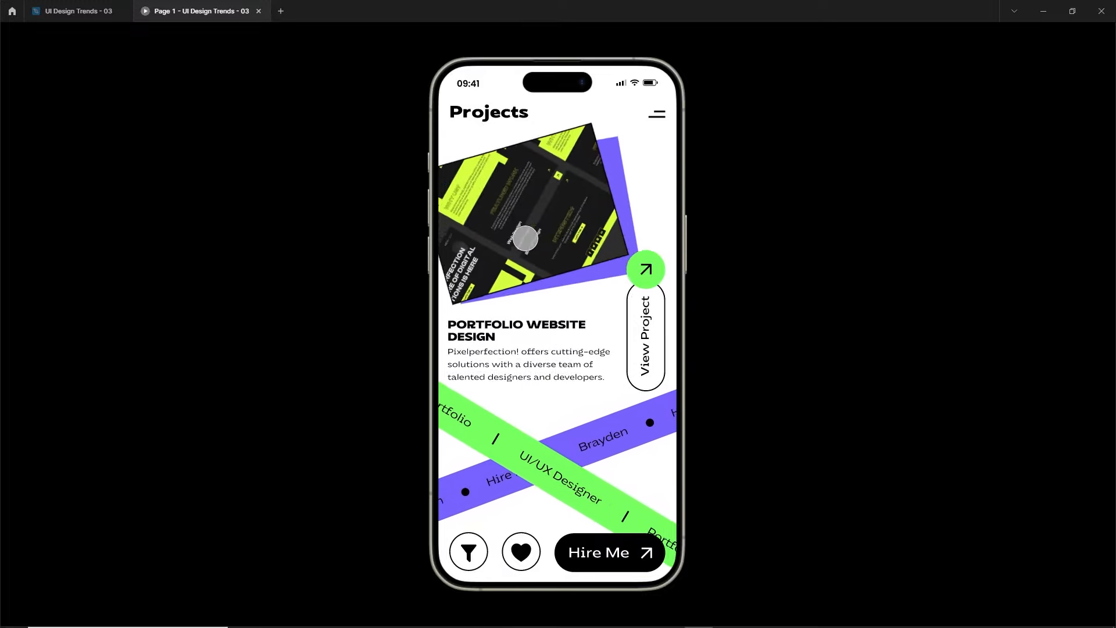
click(76, 5)
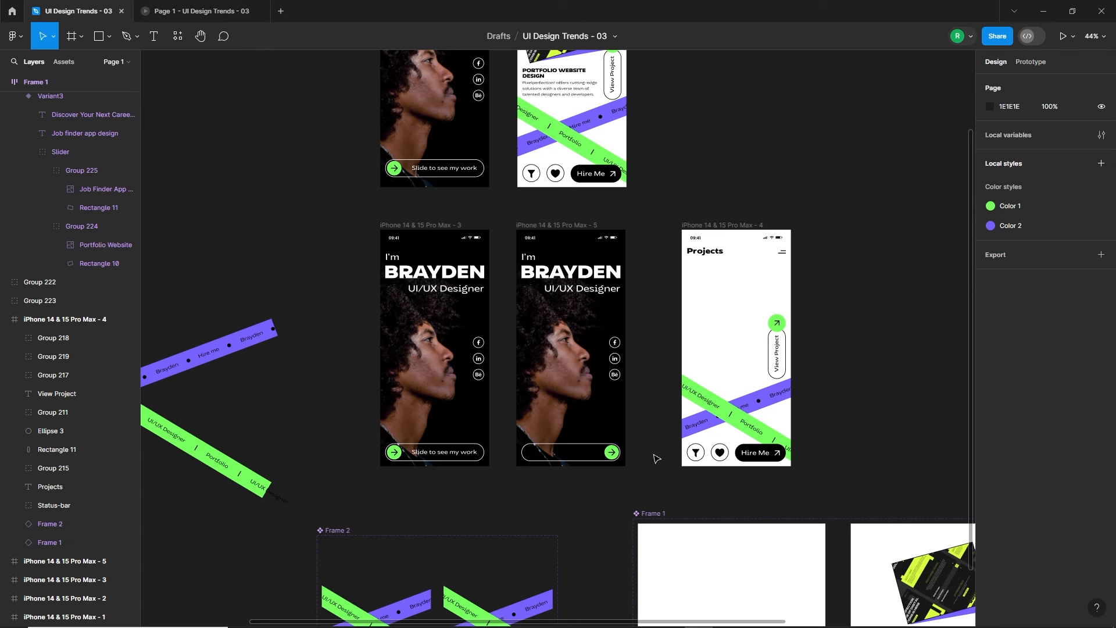
scroll(658, 431, down, 3)
drag(876, 411, 707, 385)
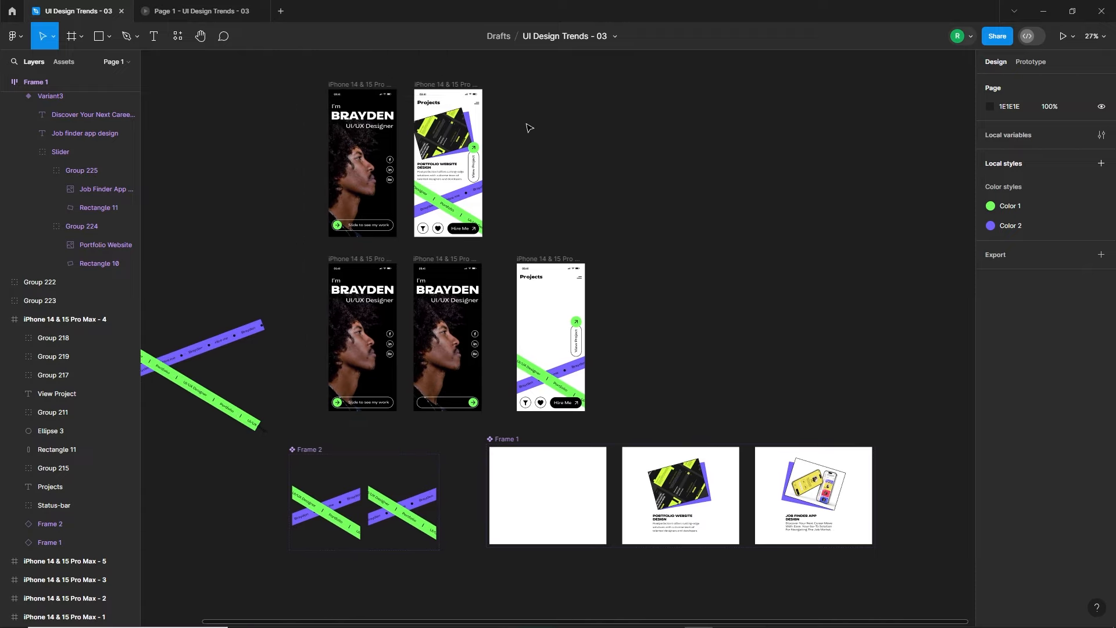